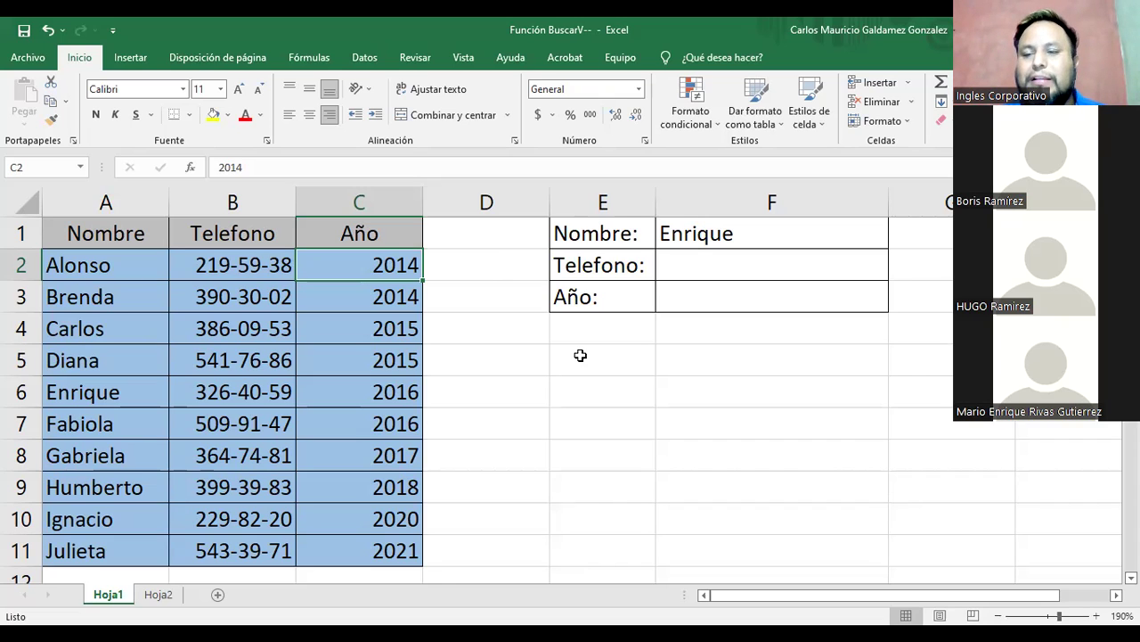
- Clear the lookup name from cell F1 beside the Nombre label
click(687, 224)
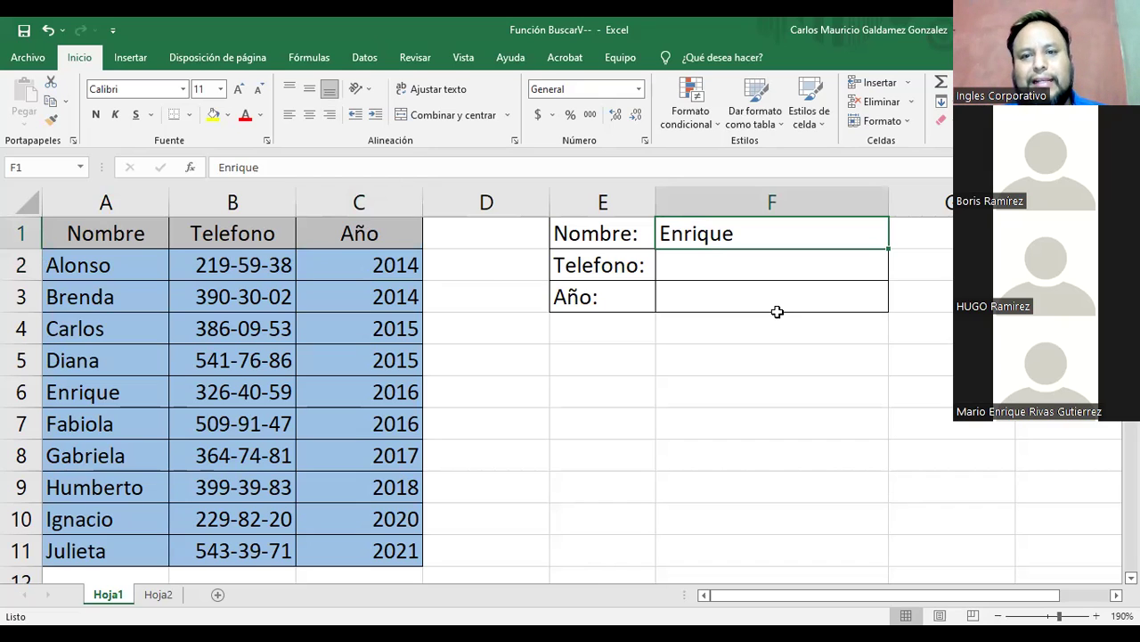
click(683, 263)
click(697, 238)
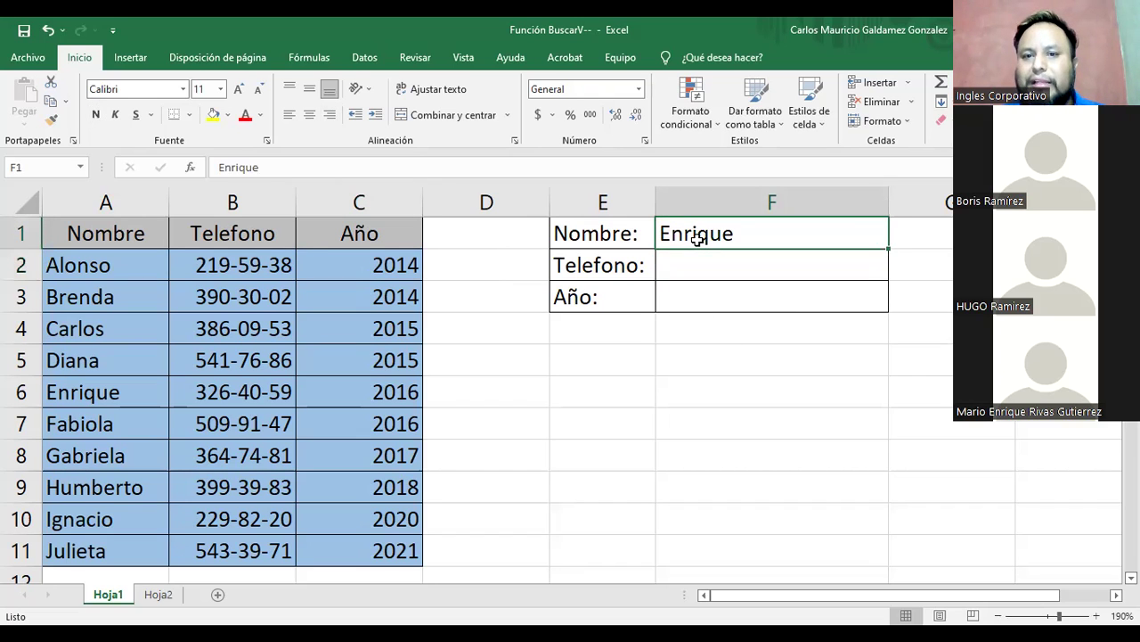
key(Delete)
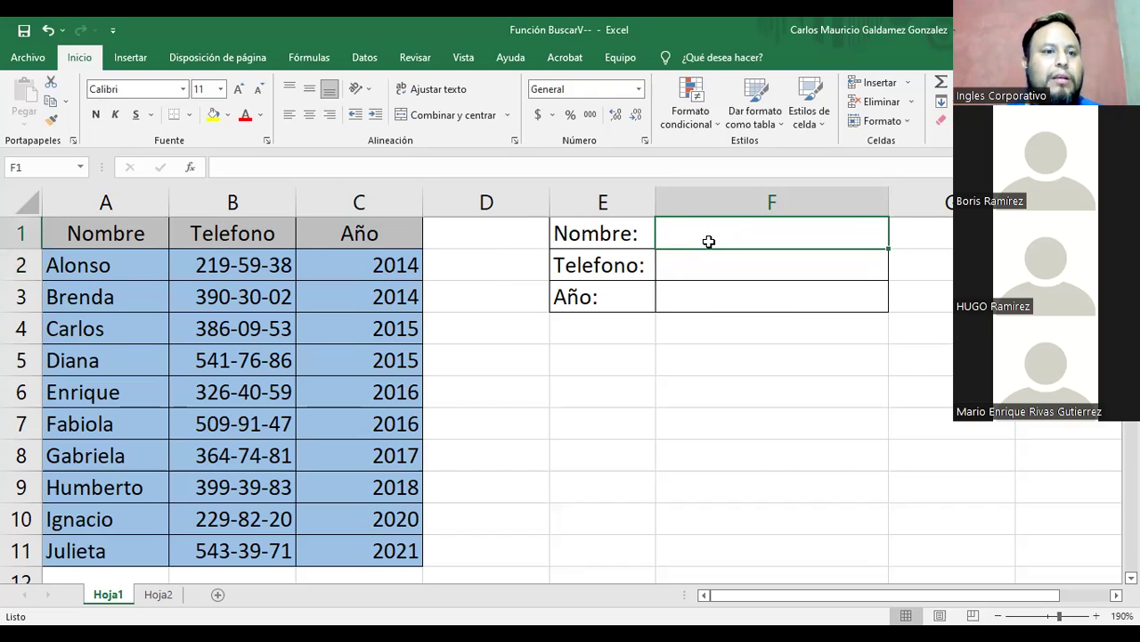
- Examine the list of names in A2:A11 and the lookup form in E1:F3
drag(89, 265, 109, 548)
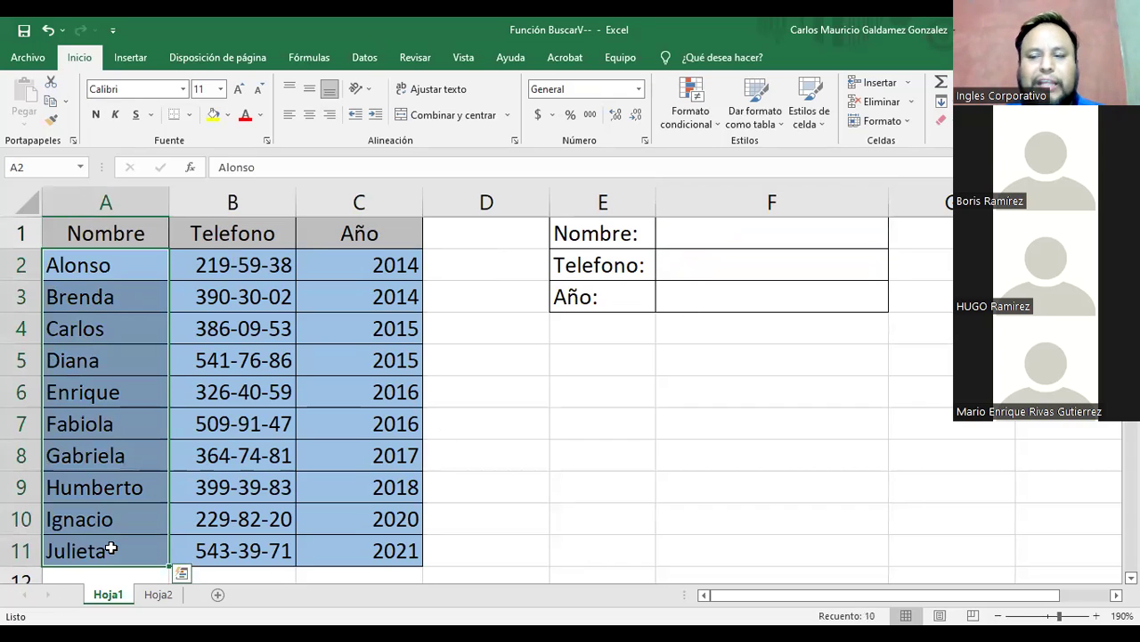
click(78, 265)
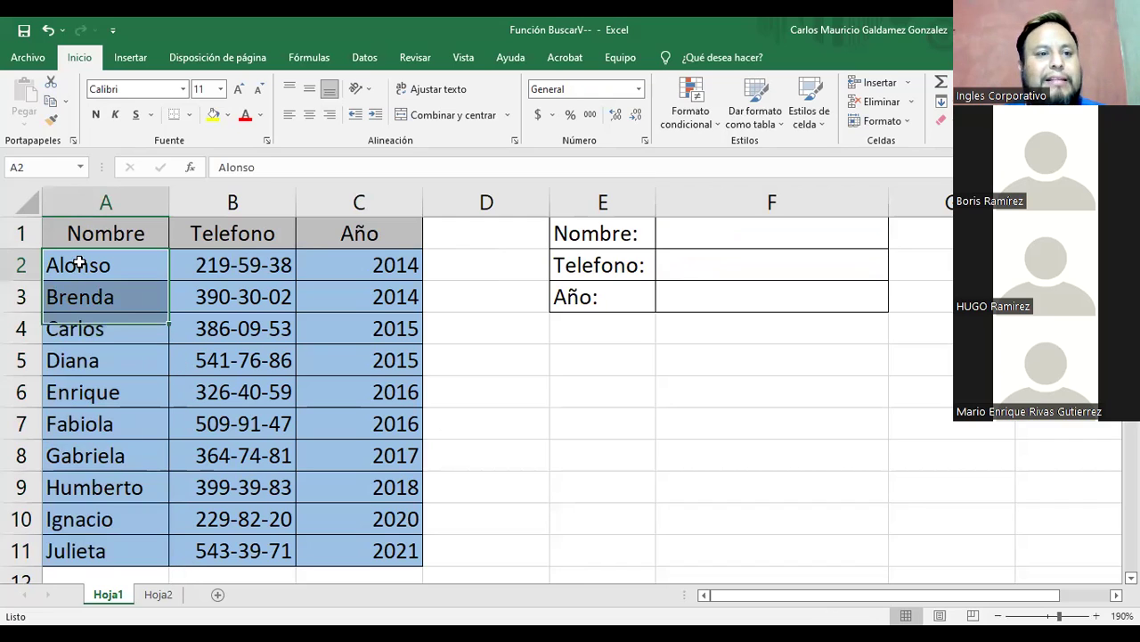
drag(79, 264, 104, 546)
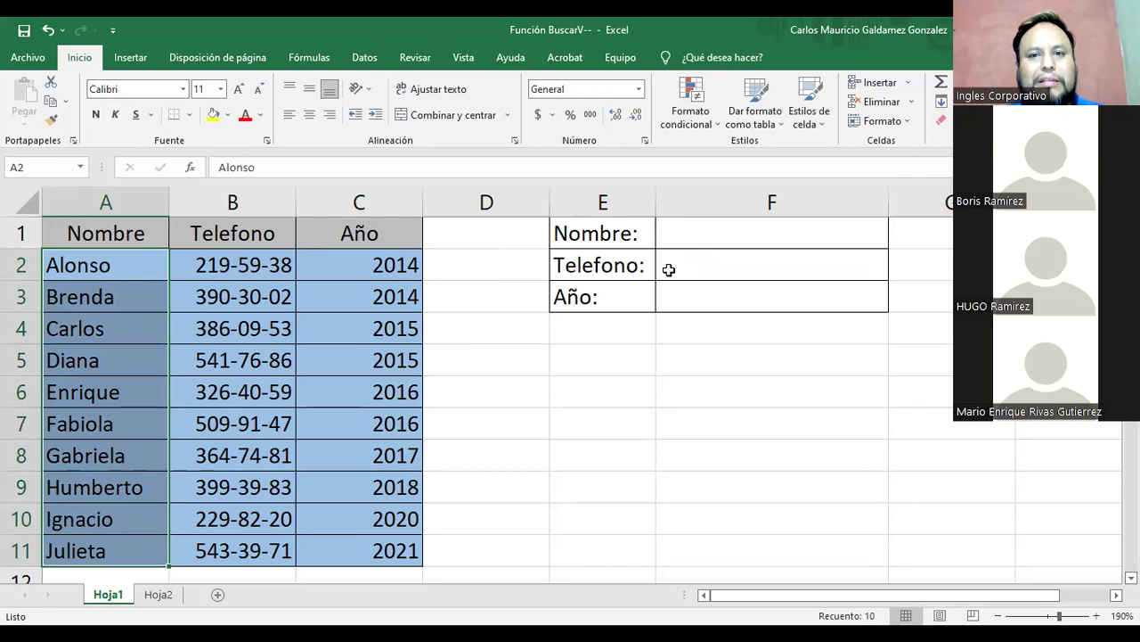
click(703, 235)
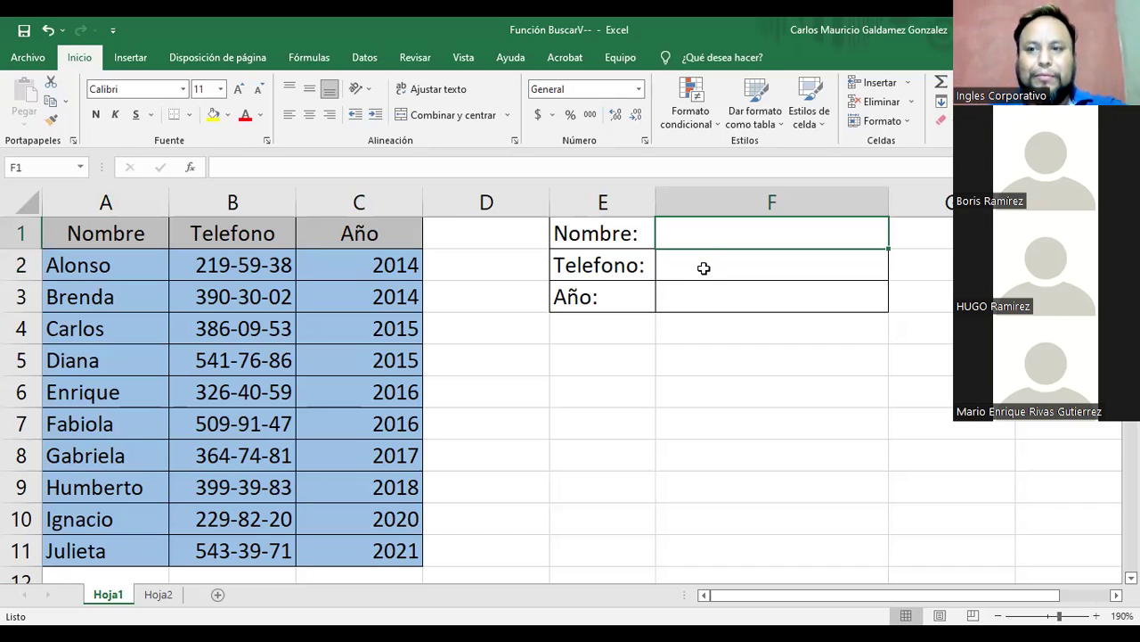
click(703, 269)
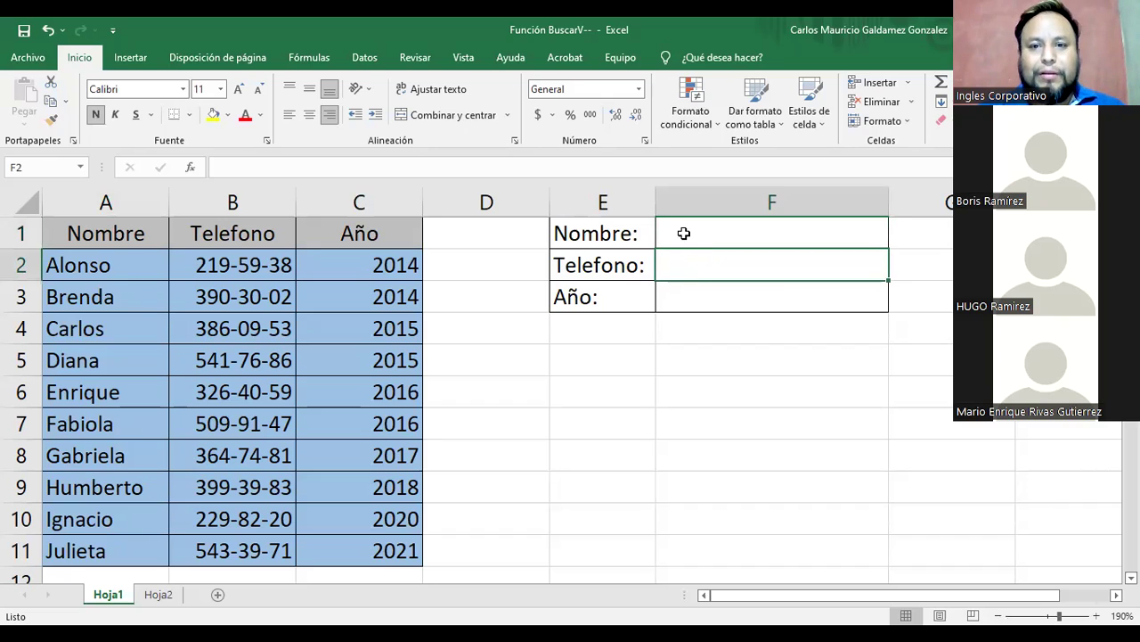
click(684, 232)
drag(600, 234, 719, 306)
click(718, 305)
- Enter the name listed in cell A4 as the lookup name in F1
click(719, 236)
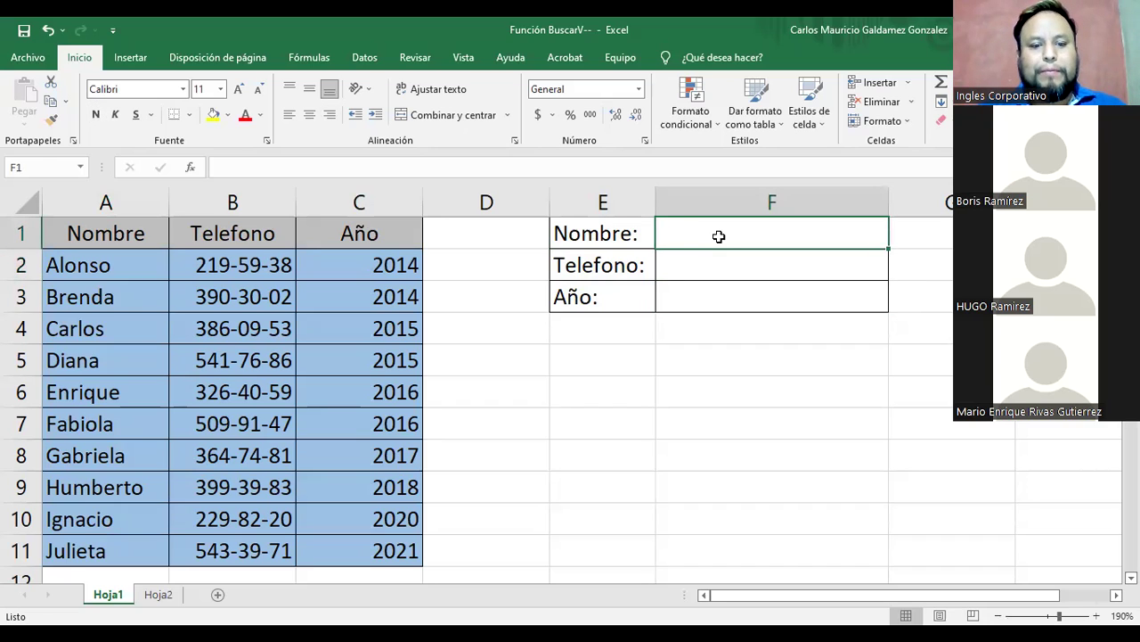
text(Carlos)
key(Return)
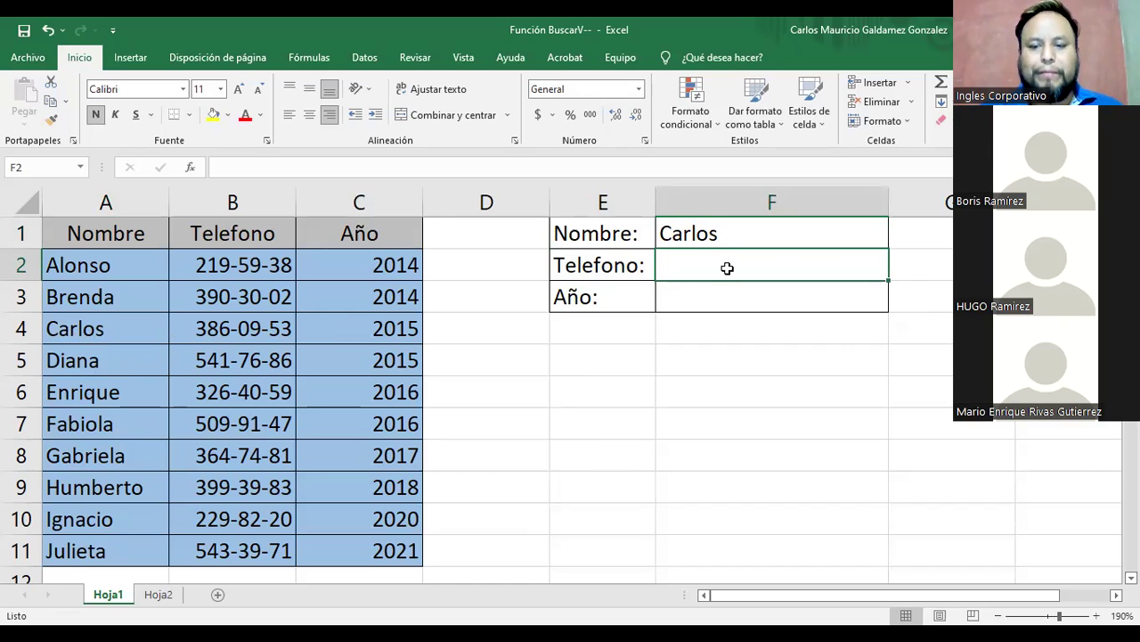
- Start a BUSCARV formula in the Telefono cell F2 with F1 as the lookup value
text(=)
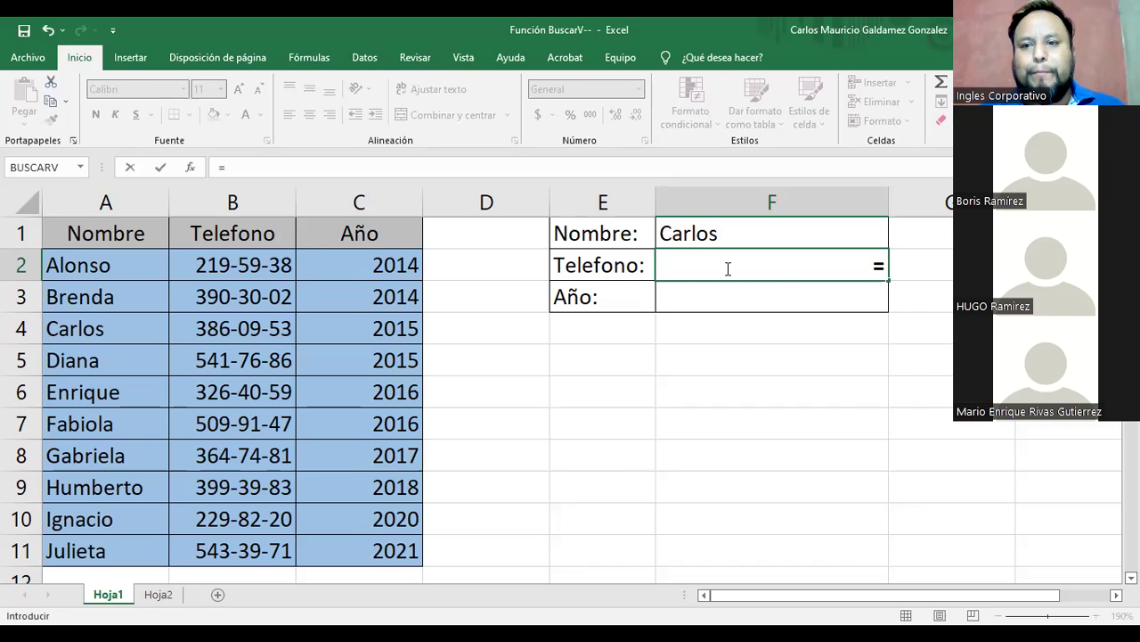
text(buscav)
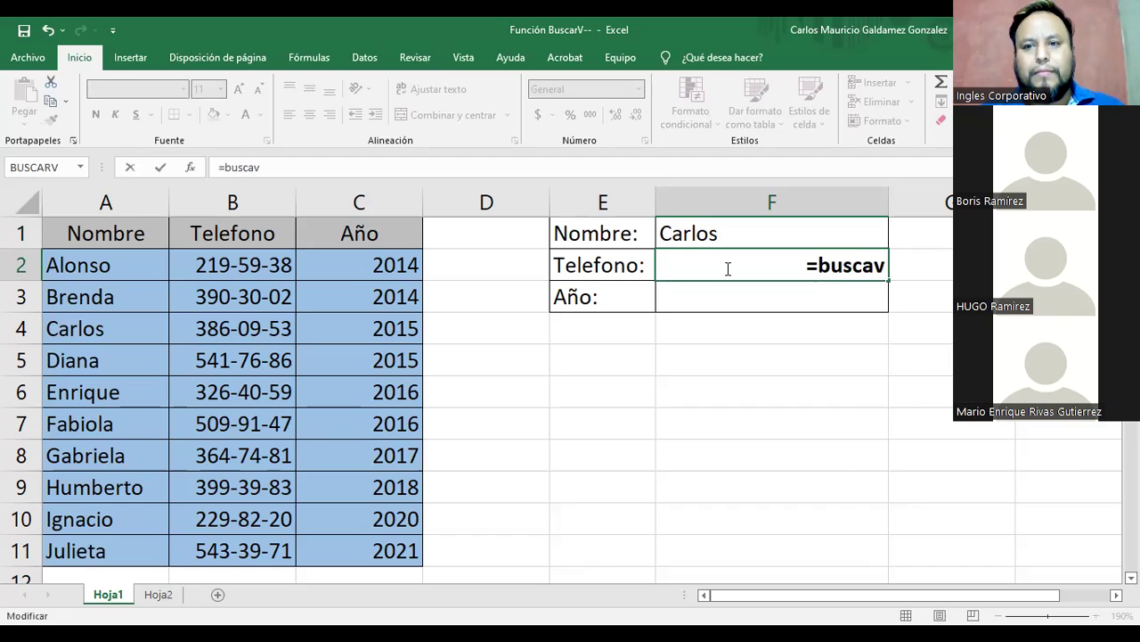
key(Tab)
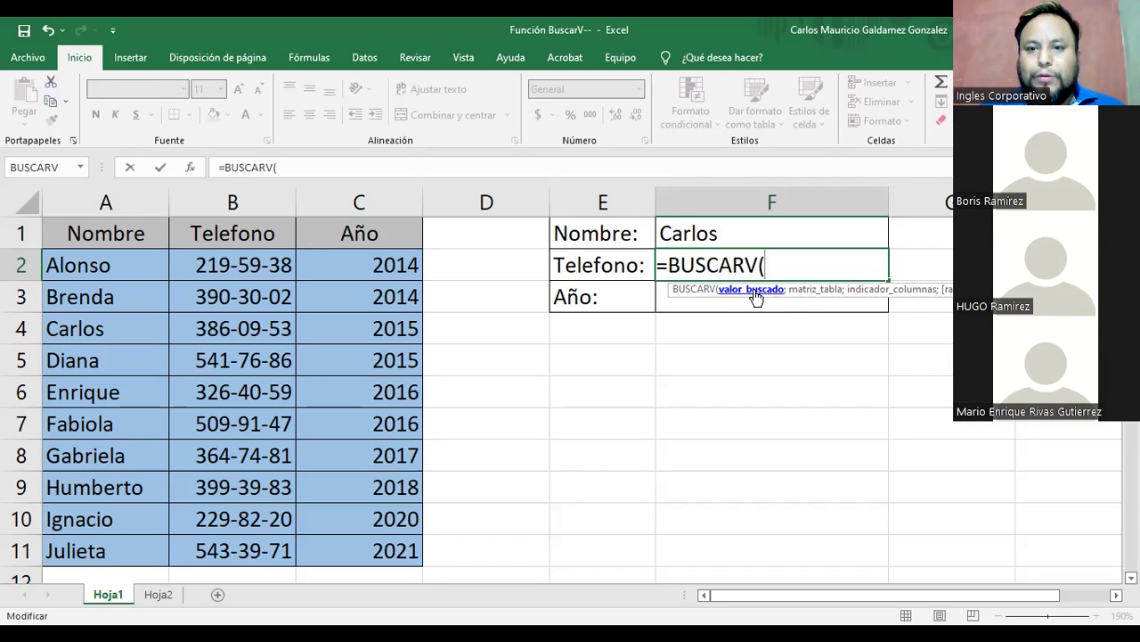
click(750, 234)
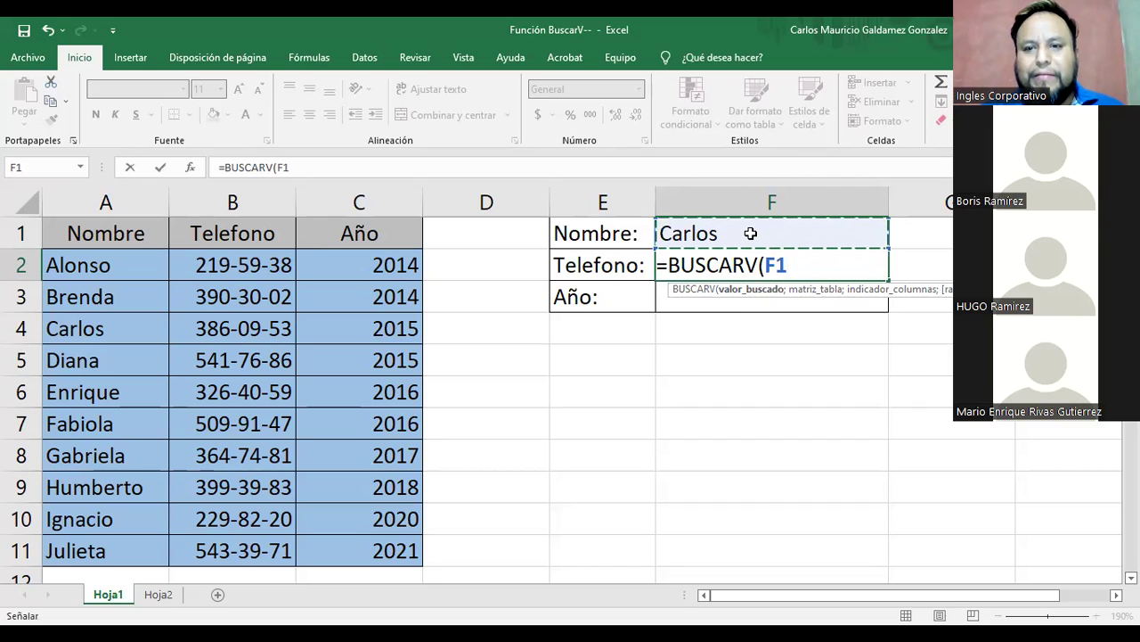
- Add A2:C11 as the table range and 2 as the column index of the BUSCARV formula
text(;)
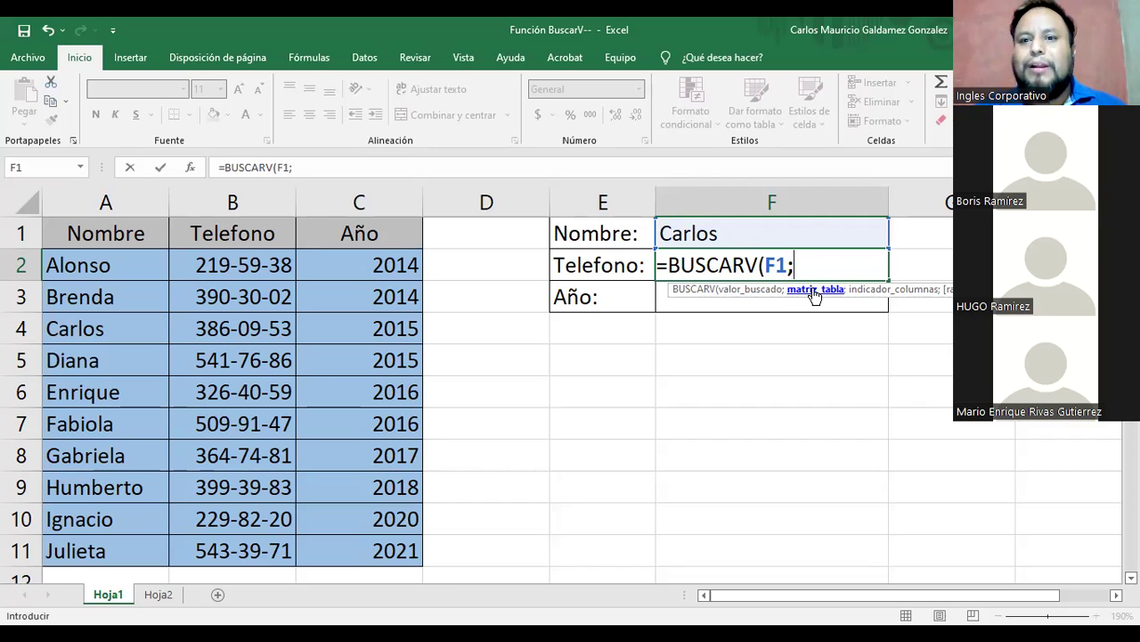
click(91, 271)
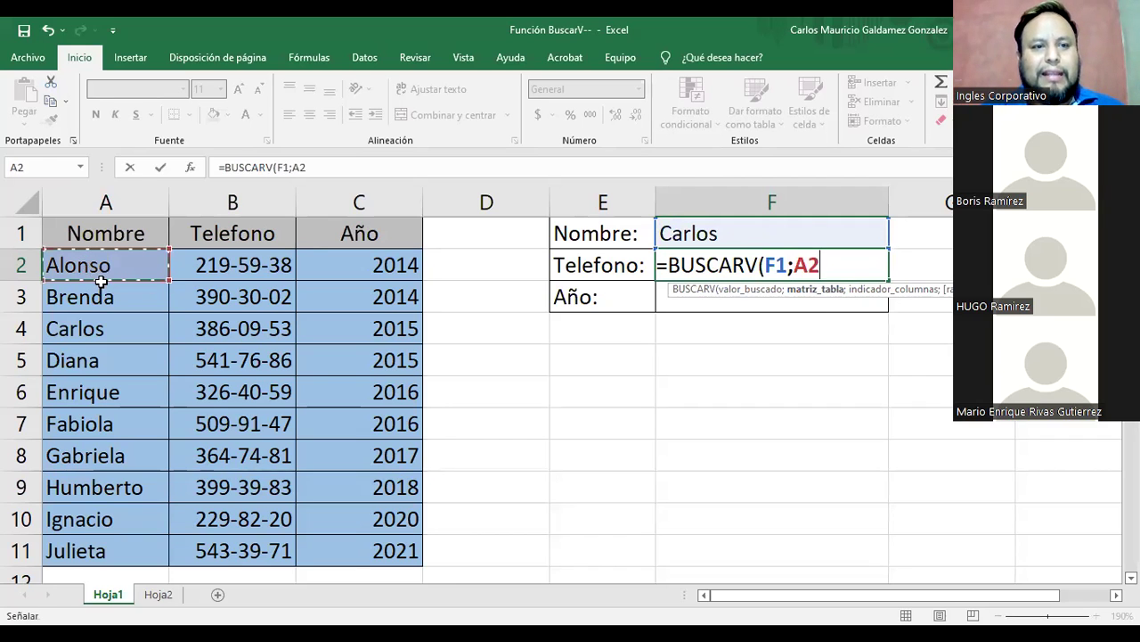
shift+click(339, 546)
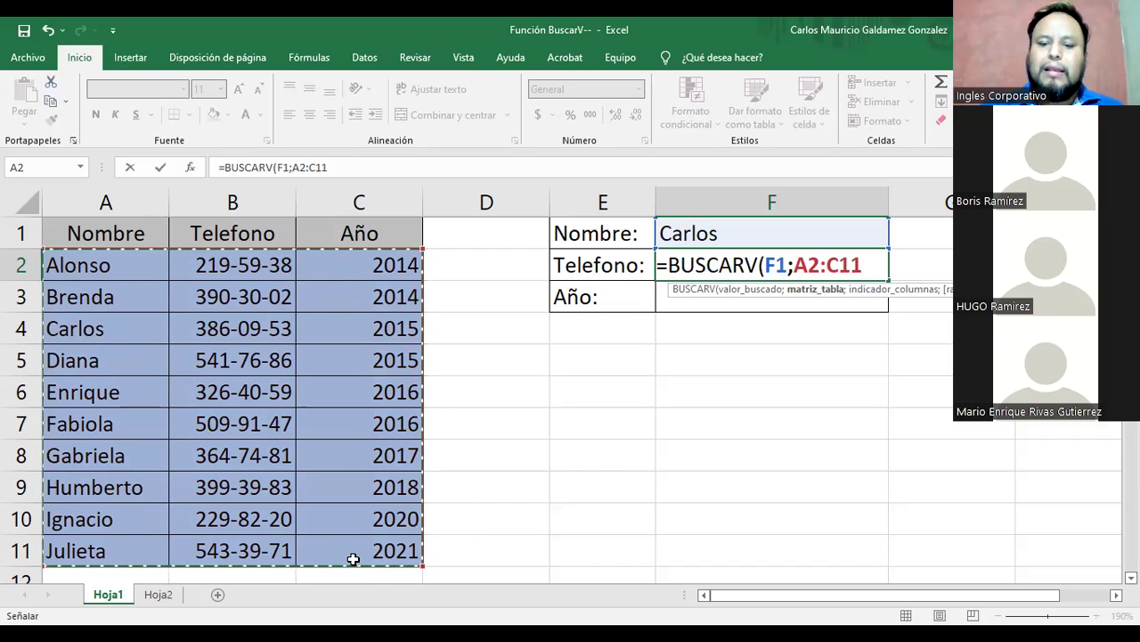
text(;)
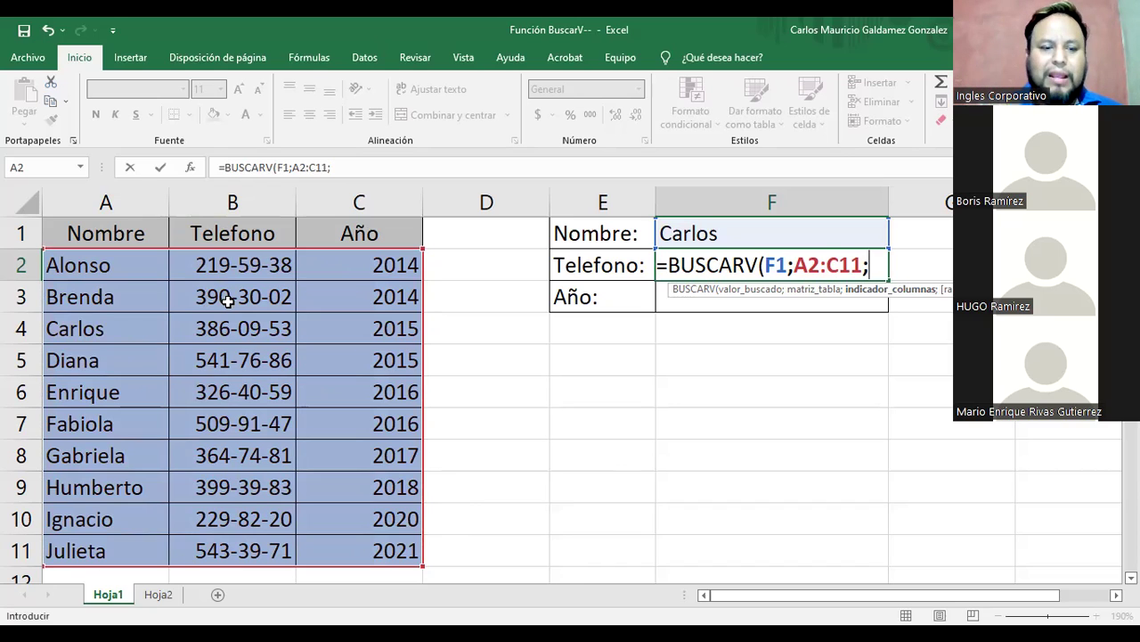
text(2)
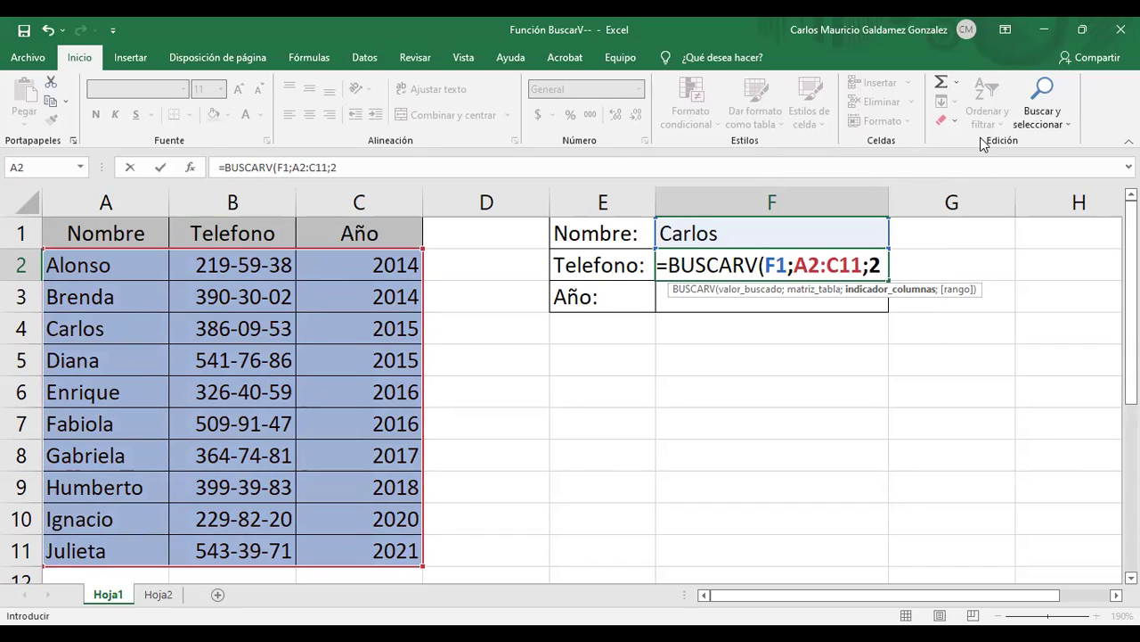
- Set the match argument to FALSO for an exact match, close the parenthesis and commit the formula in F2
text(;)
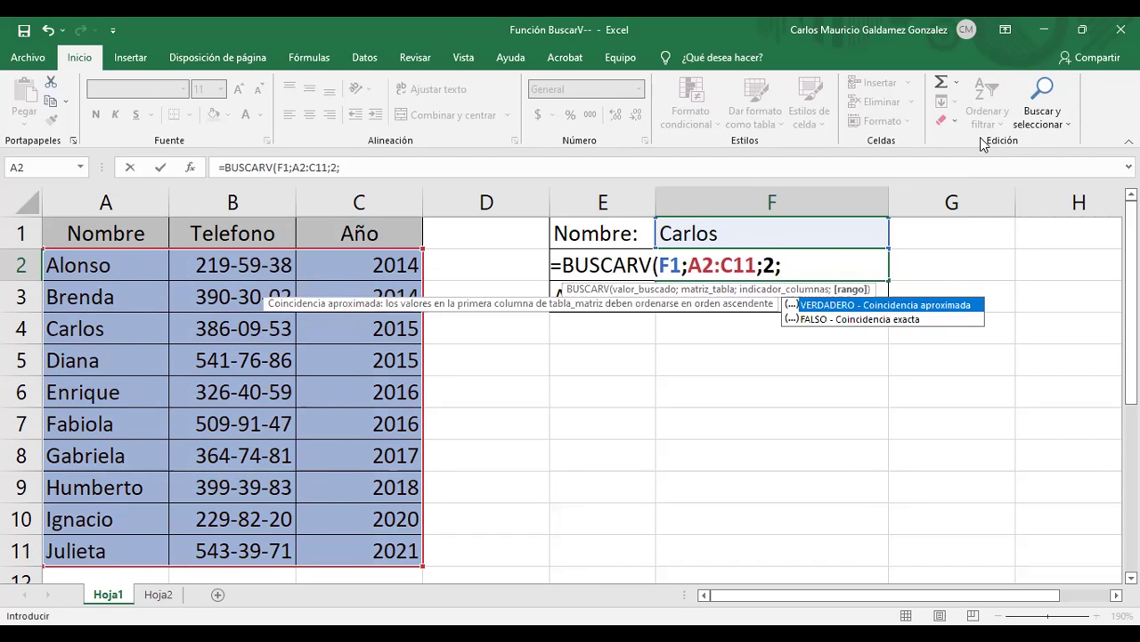
key(Down)
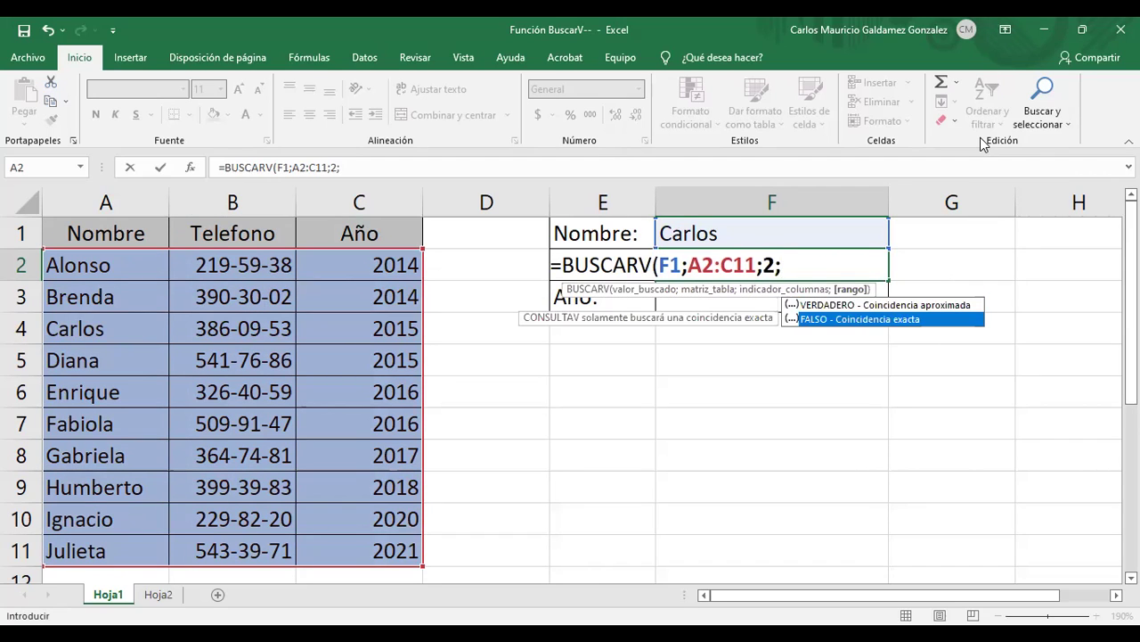
key(BackSpace)
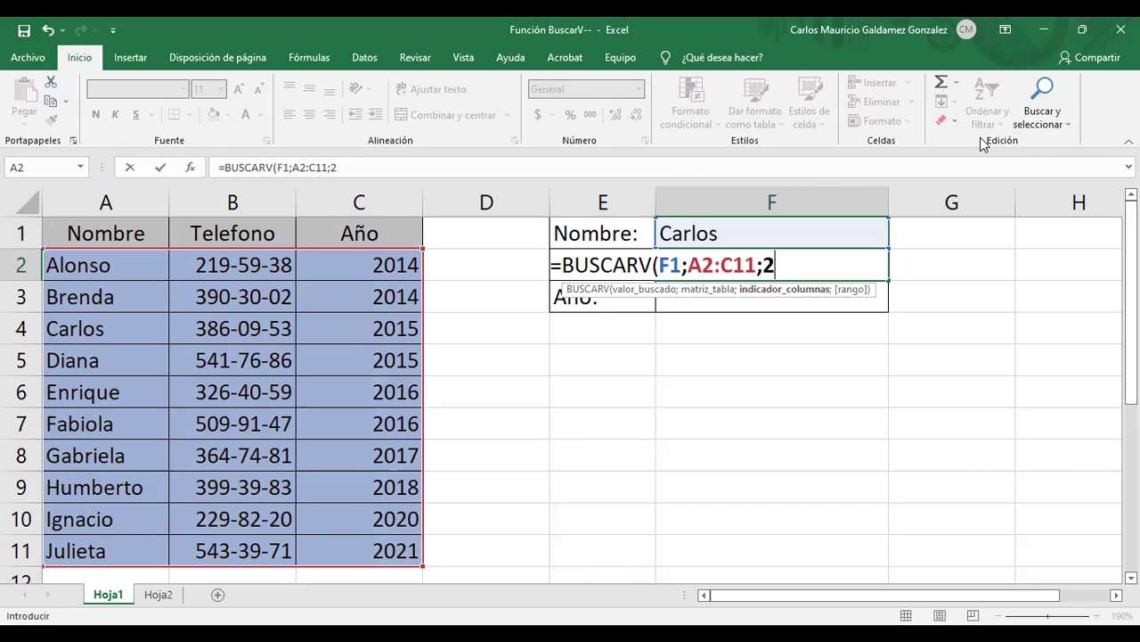
text(;)
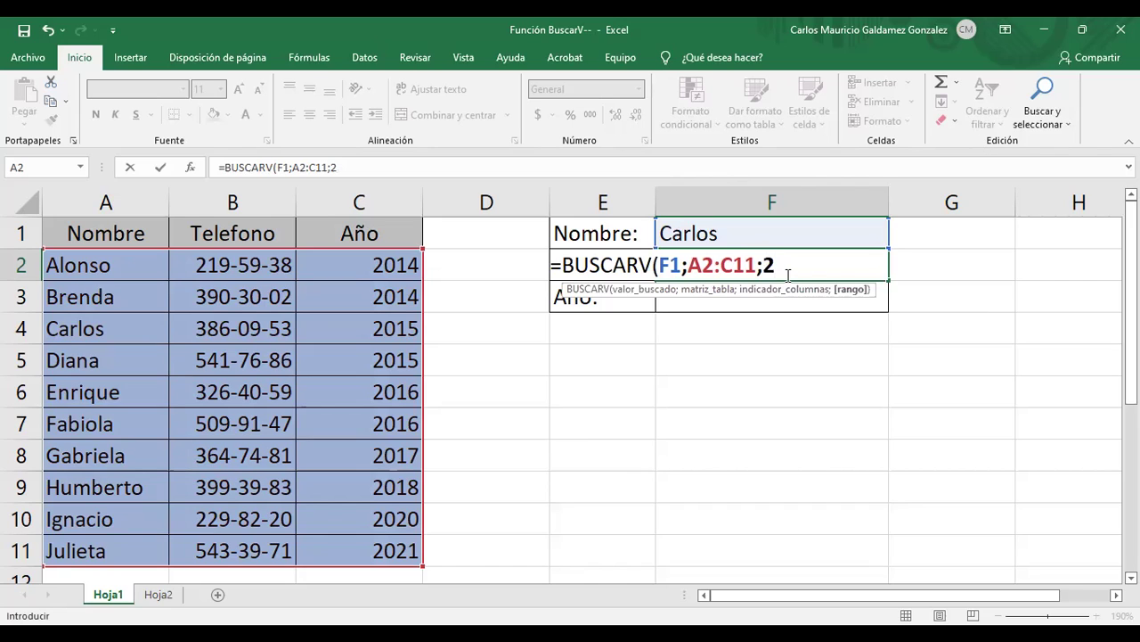
key(Down)
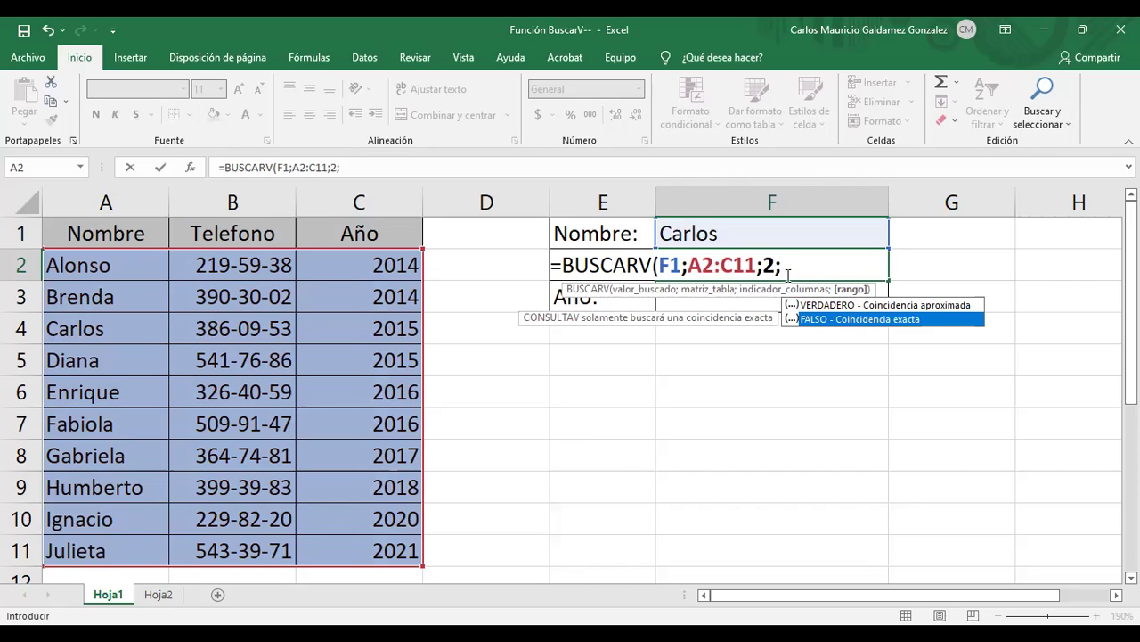
key(Tab)
text())
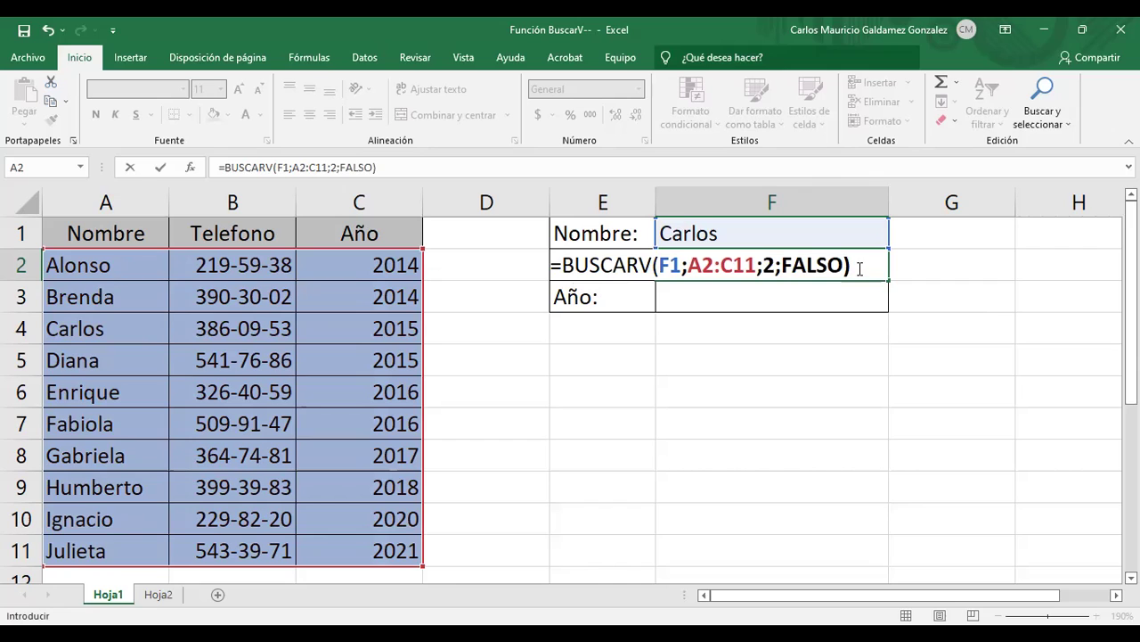
click(829, 265)
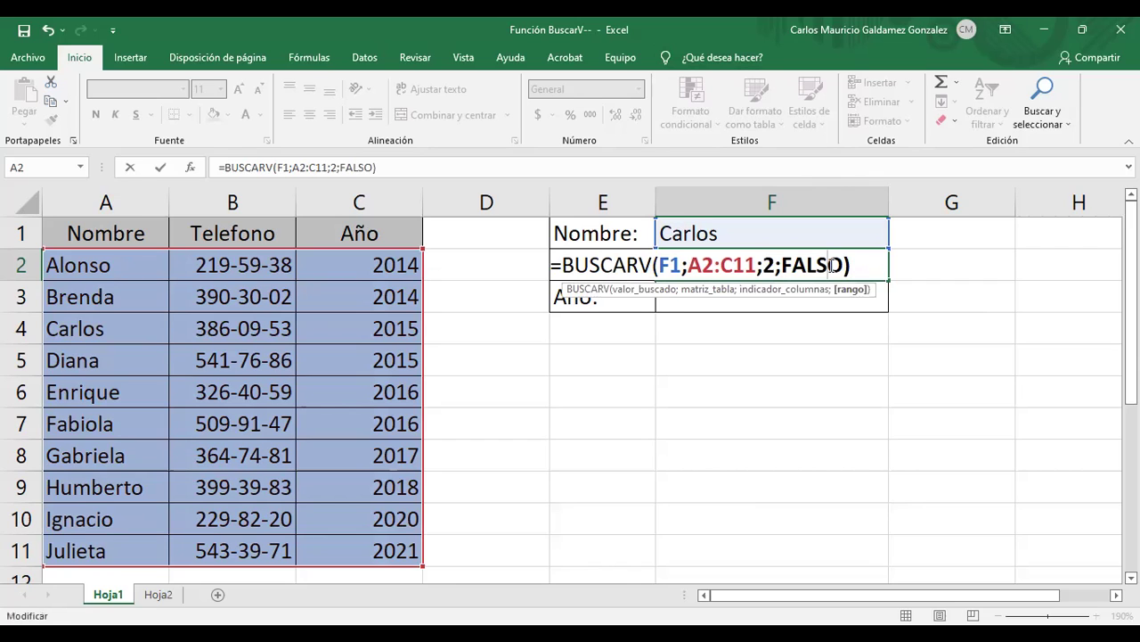
key(Return)
- Review the phone lookup in F2 against the name in F1, and clear the name from F1
click(741, 263)
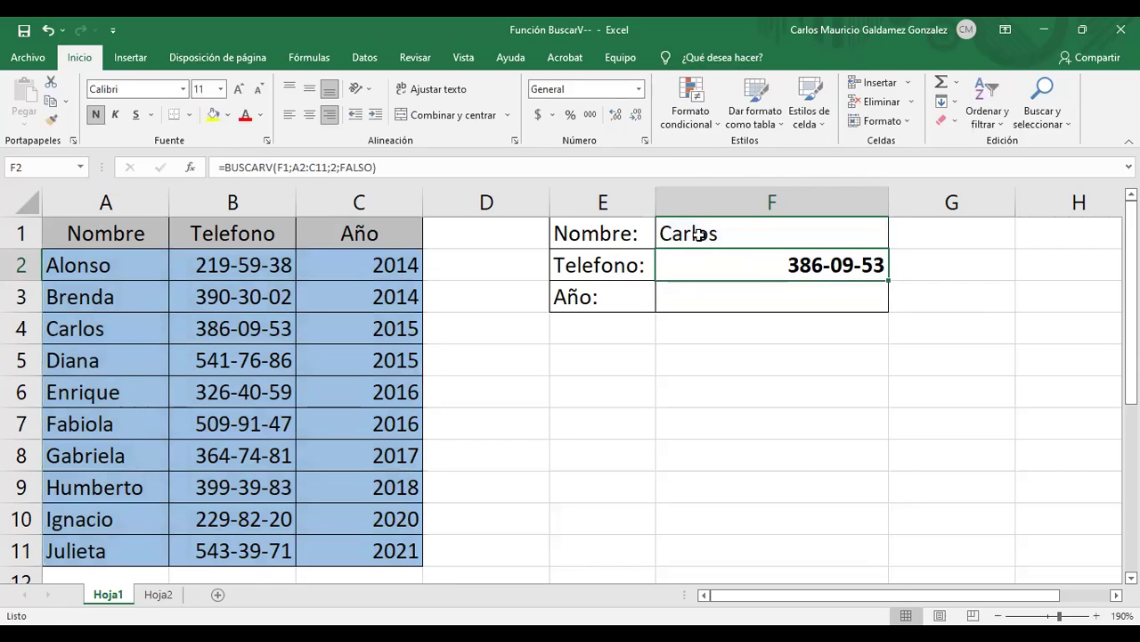
click(721, 232)
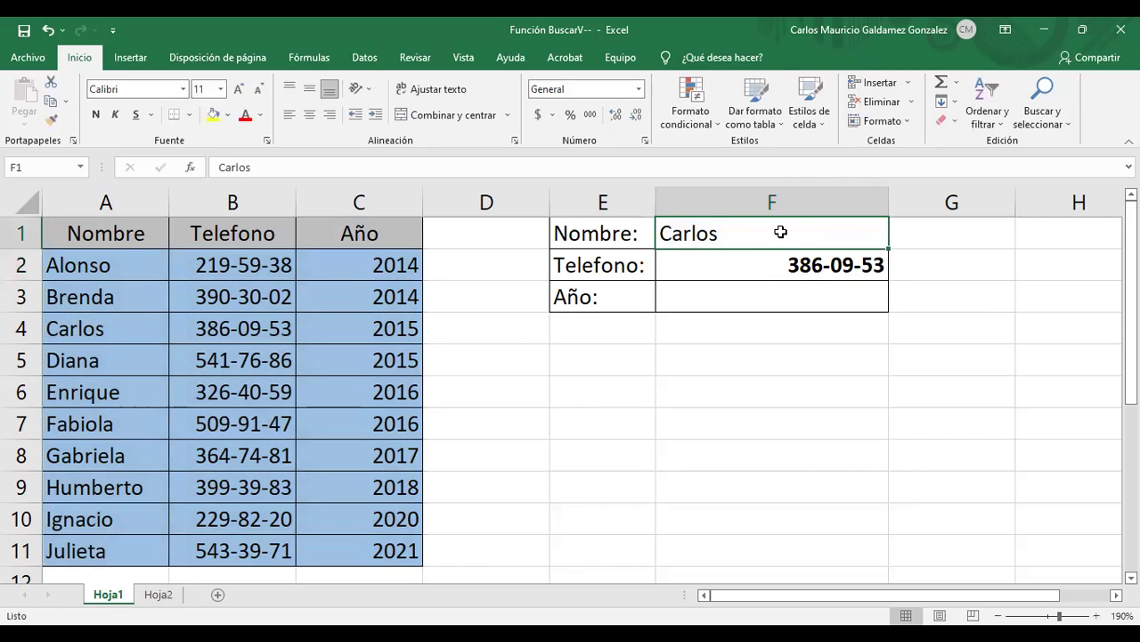
click(759, 271)
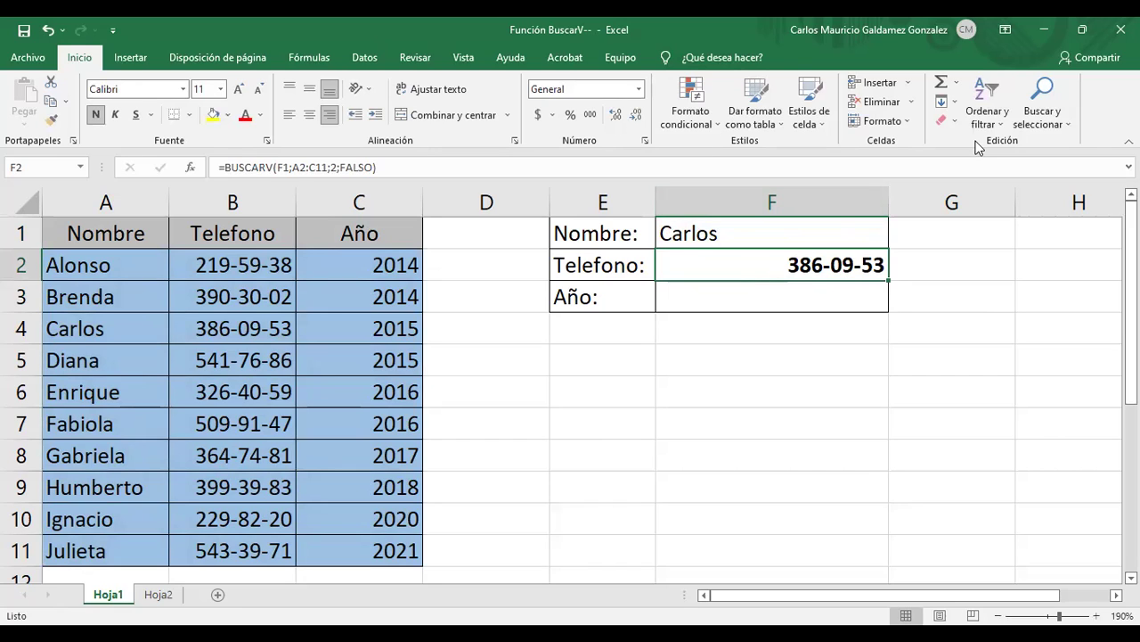
click(749, 237)
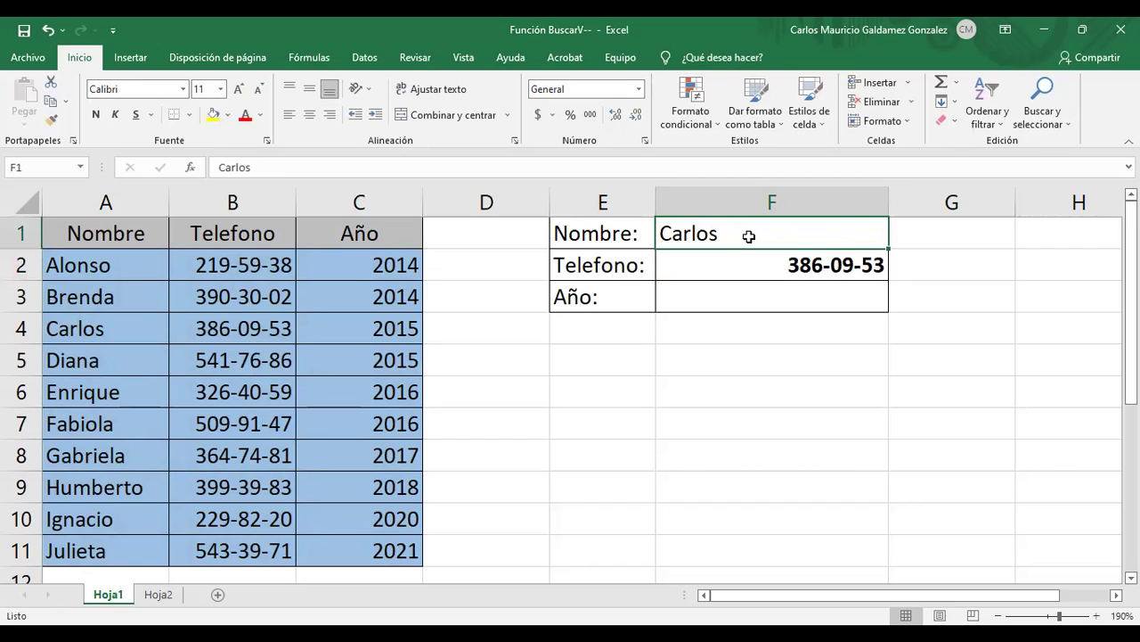
key(Delete)
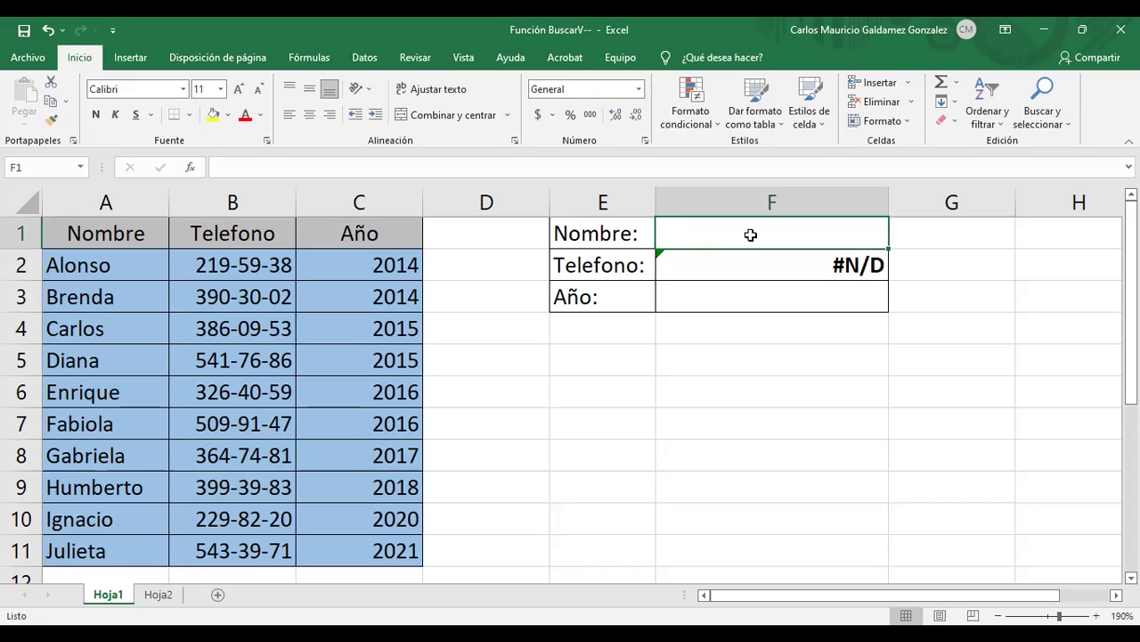
- Insert an SI function before BUSCARV in the F2 formula, with F1="" as its logical test
click(738, 272)
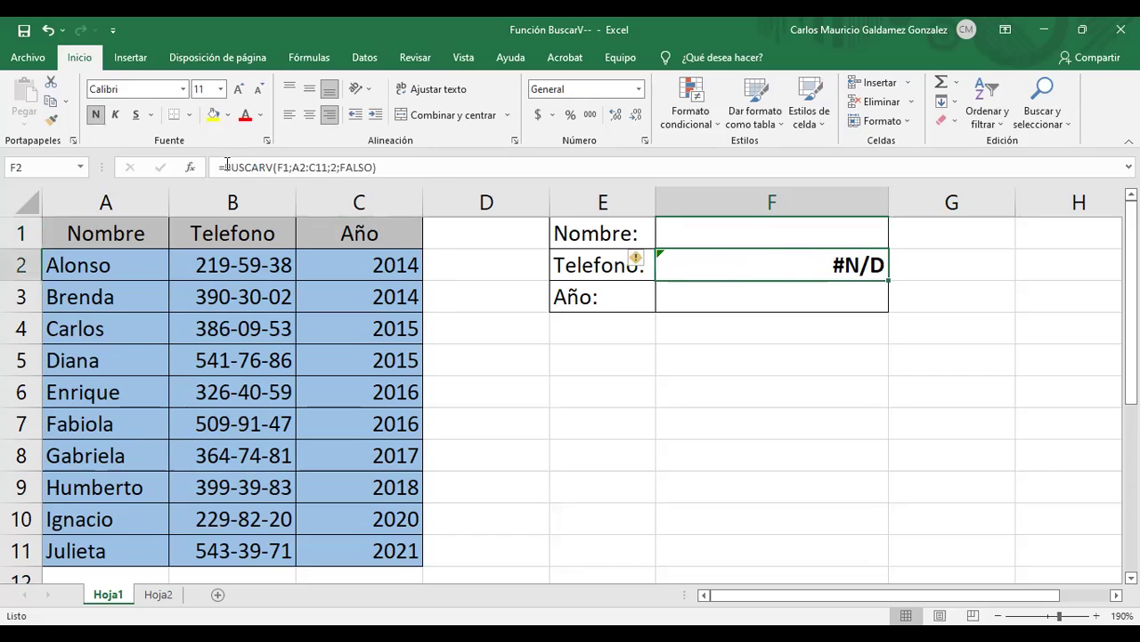
click(267, 169)
key(Right)
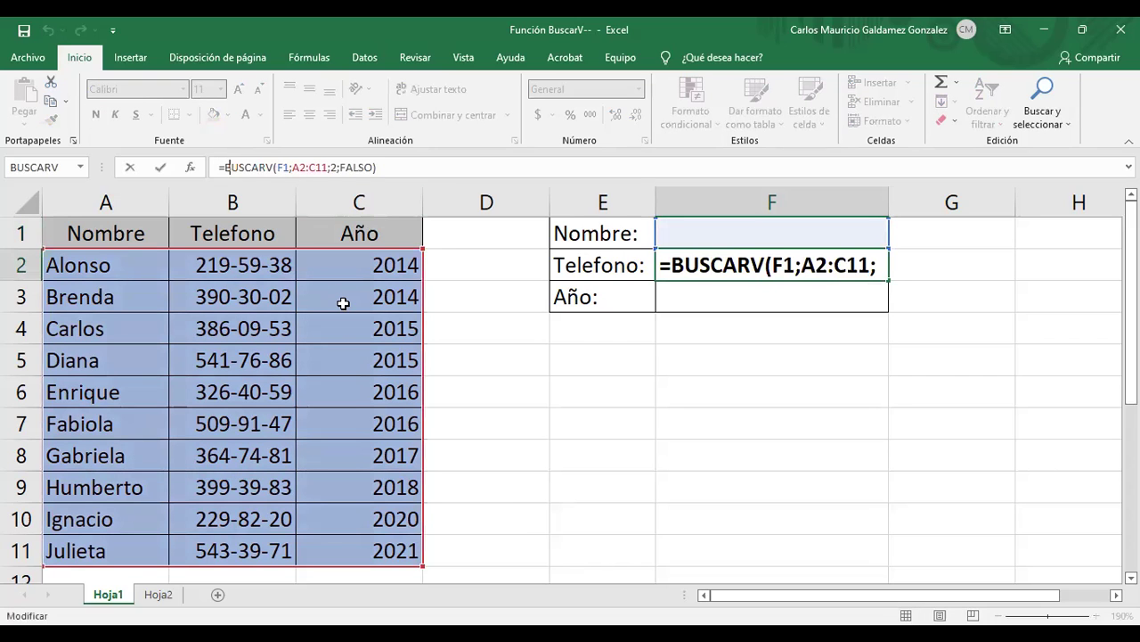
text(si/)
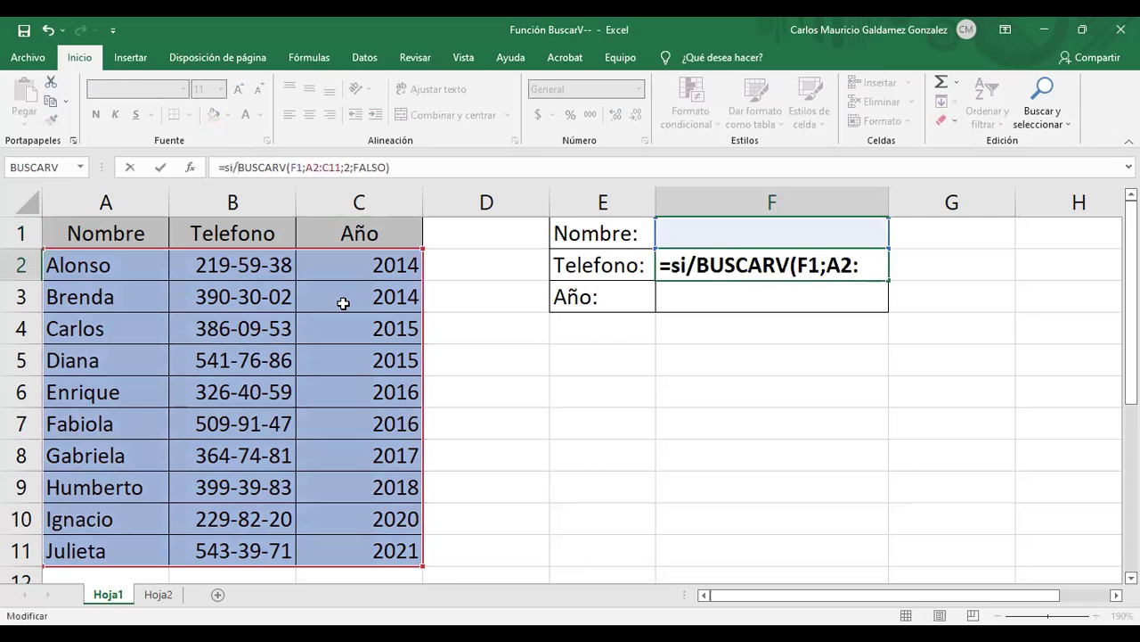
key(BackSpace)
text(()
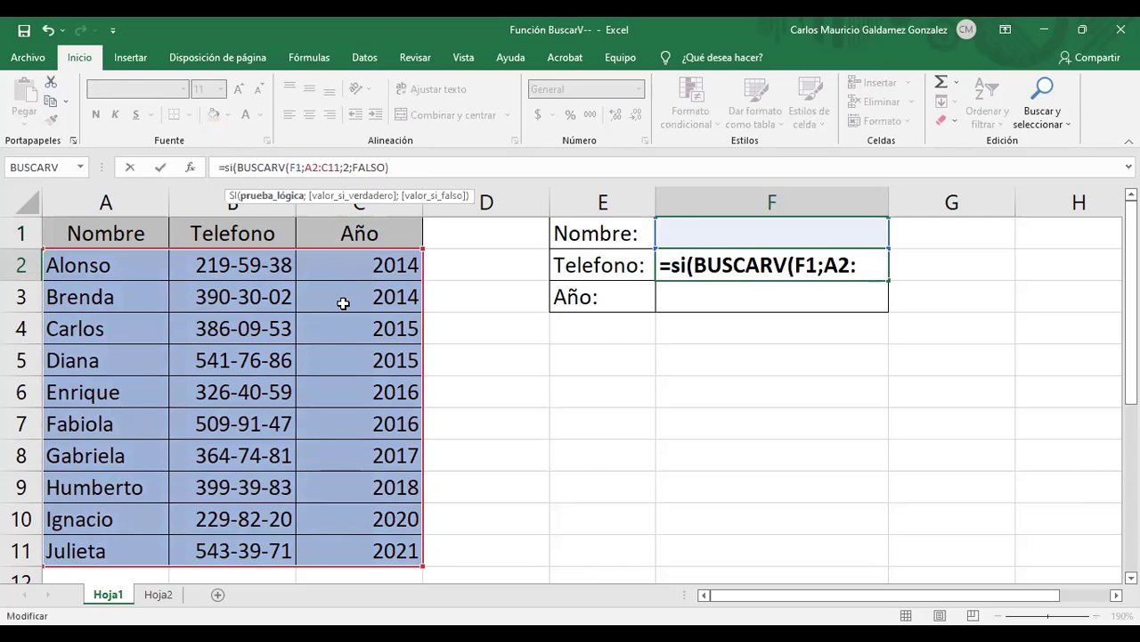
text(F1="")
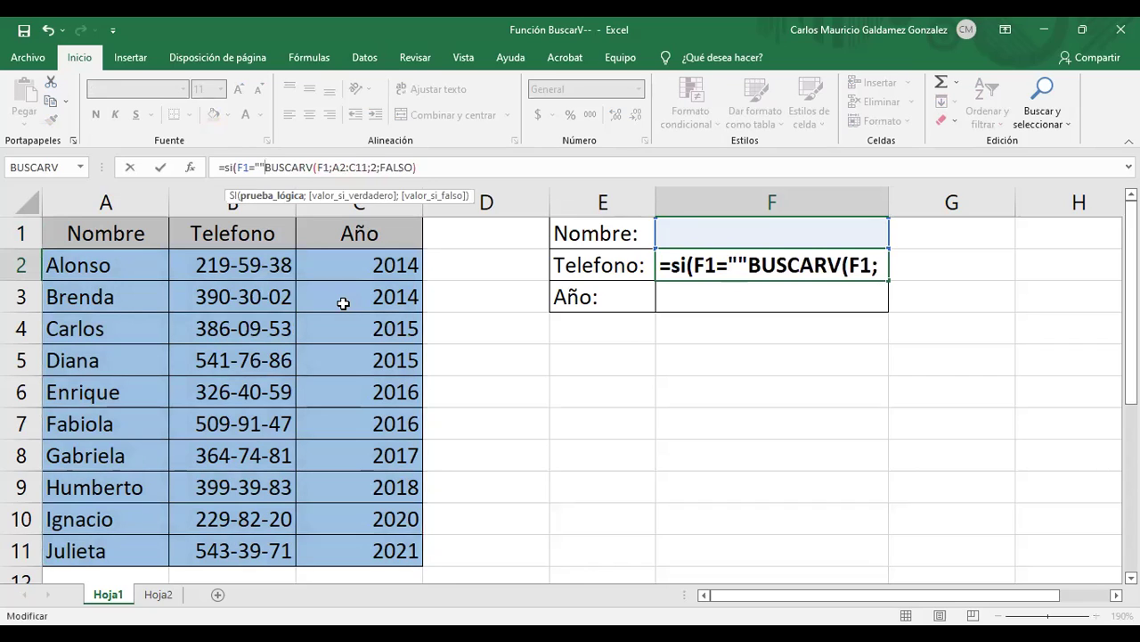
- Complete the SI formula in F2 with "" as the true value and the existing BUSCARV as the false value
text(;)
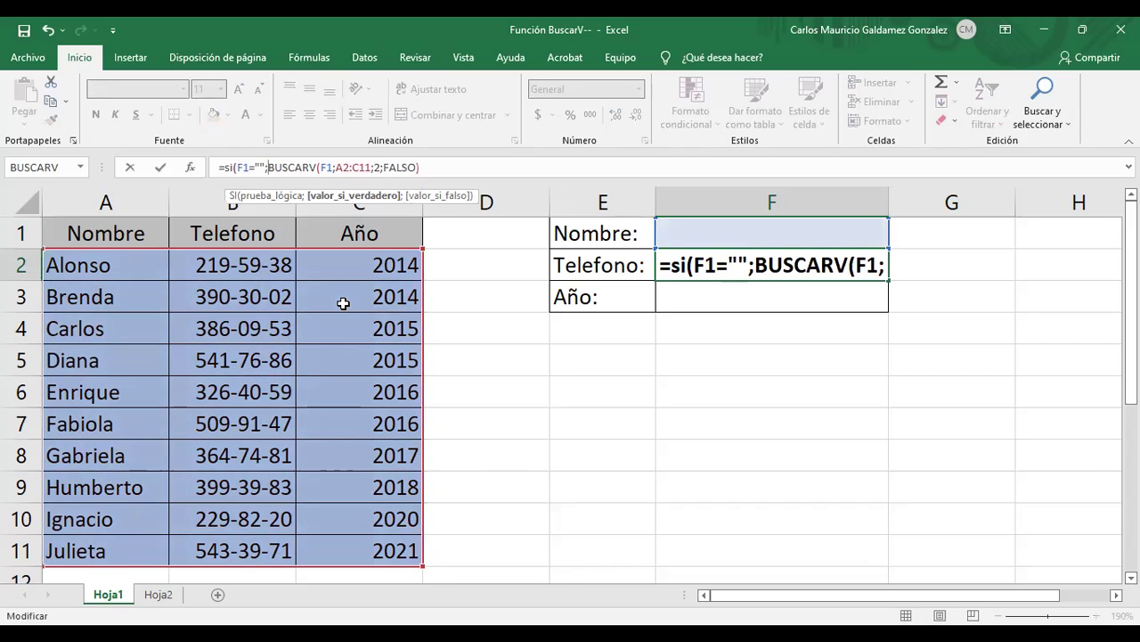
text("")
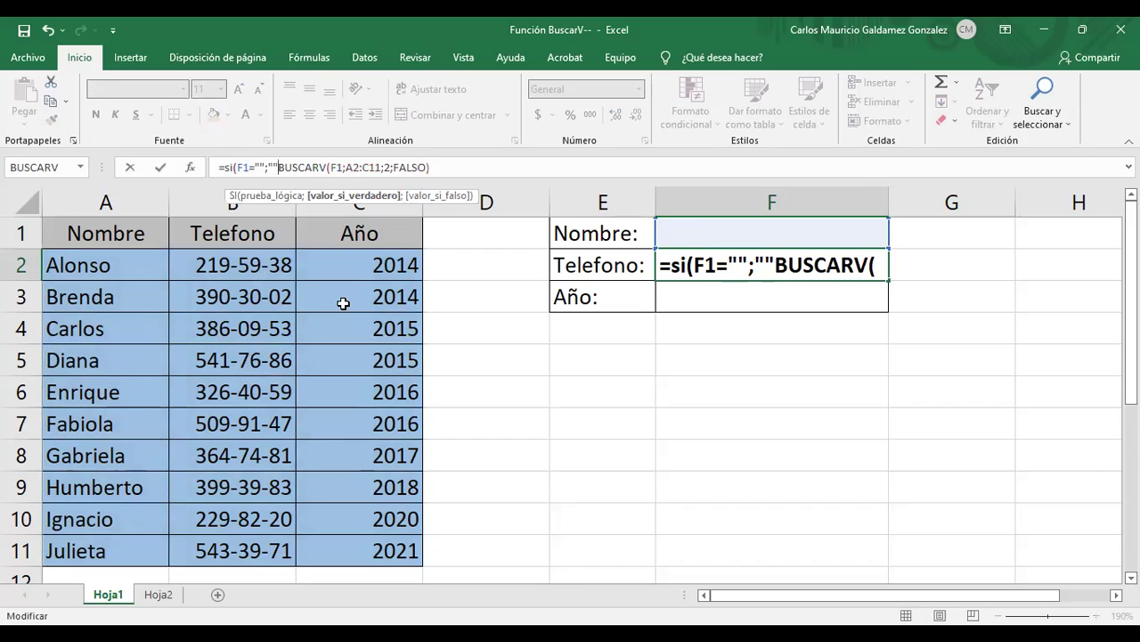
text(;)
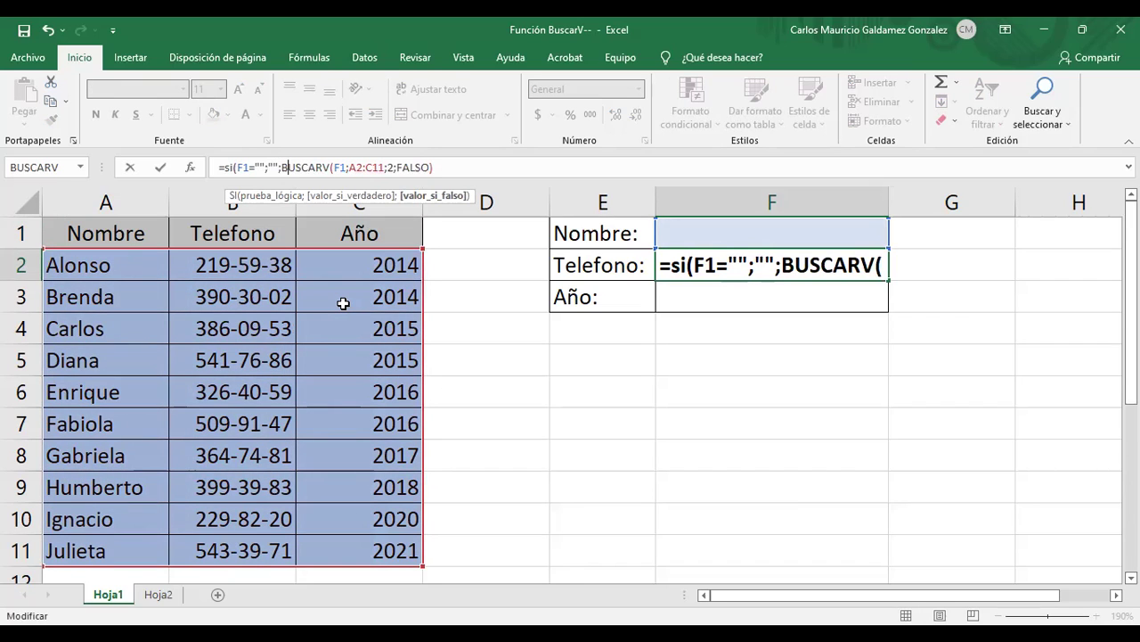
key(End)
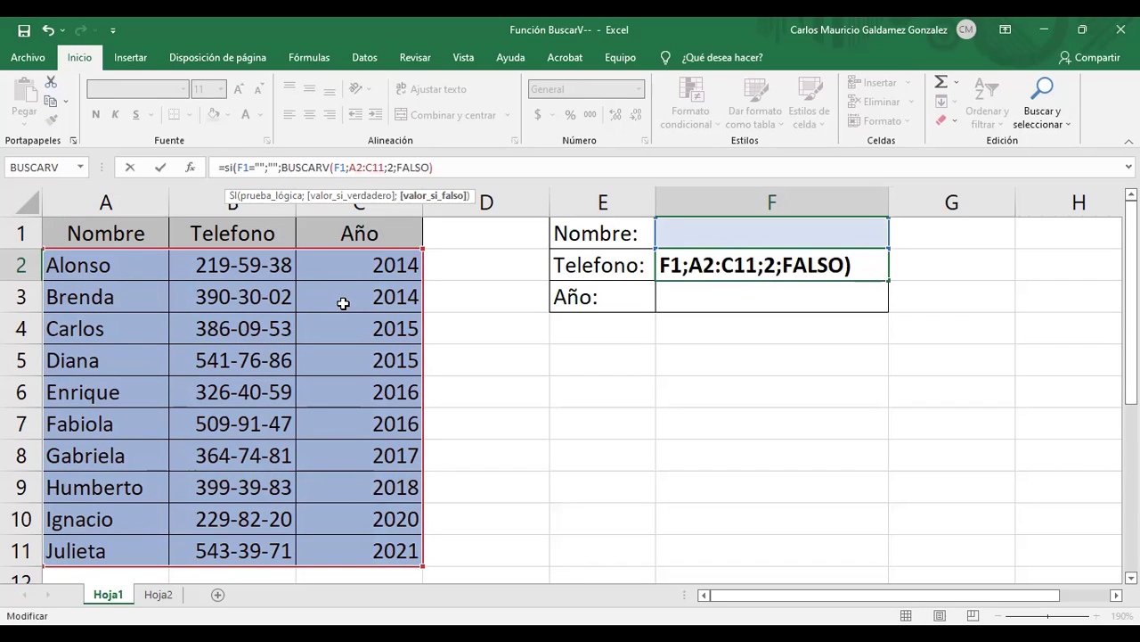
text())
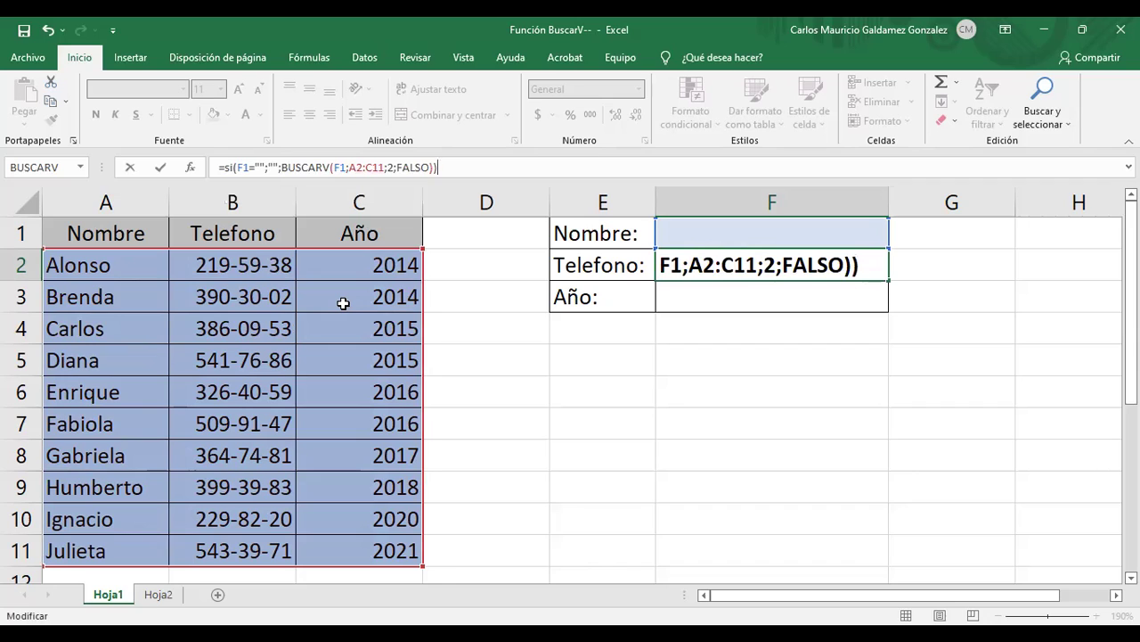
key(Return)
- Review the blank-name result in F2 and open its SI formula to examine the nested BUSCARV
key(Up)
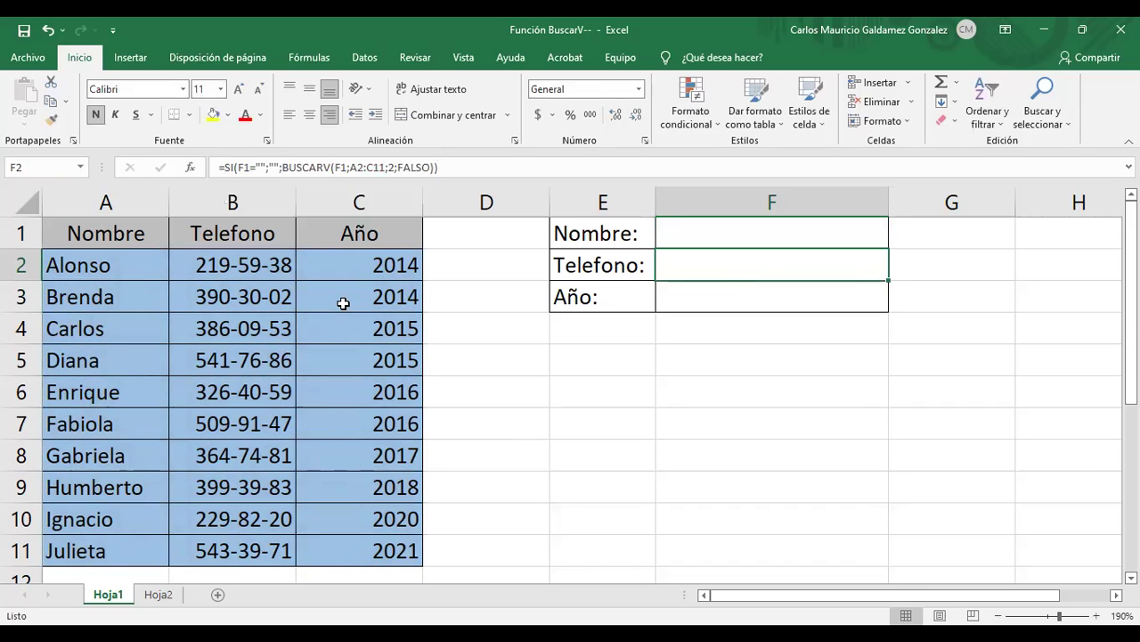
key(Up)
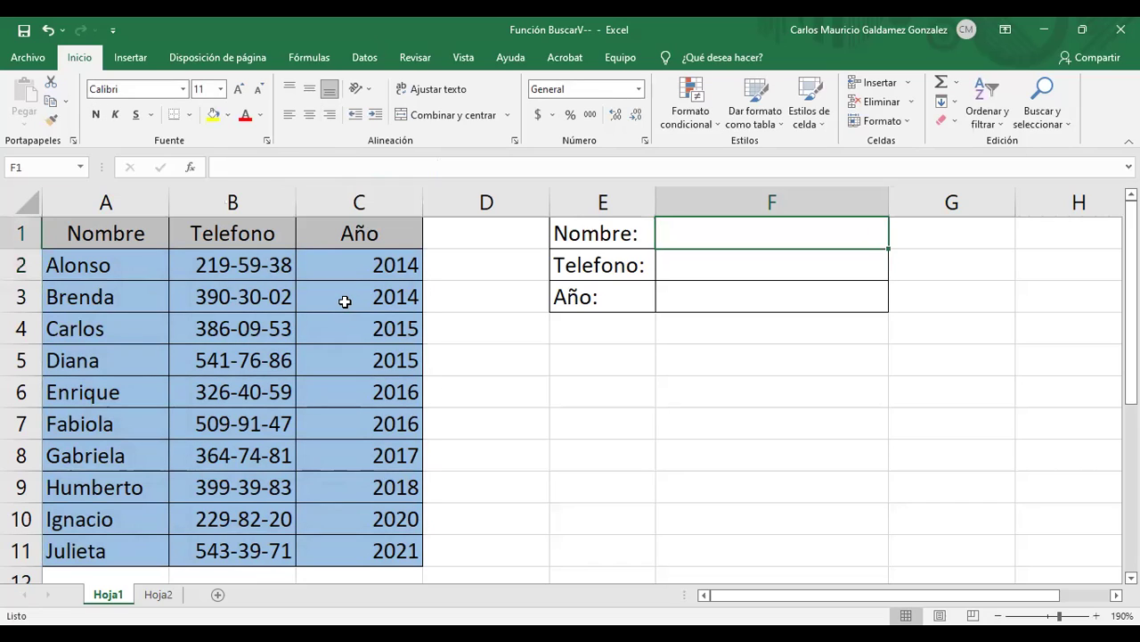
click(829, 264)
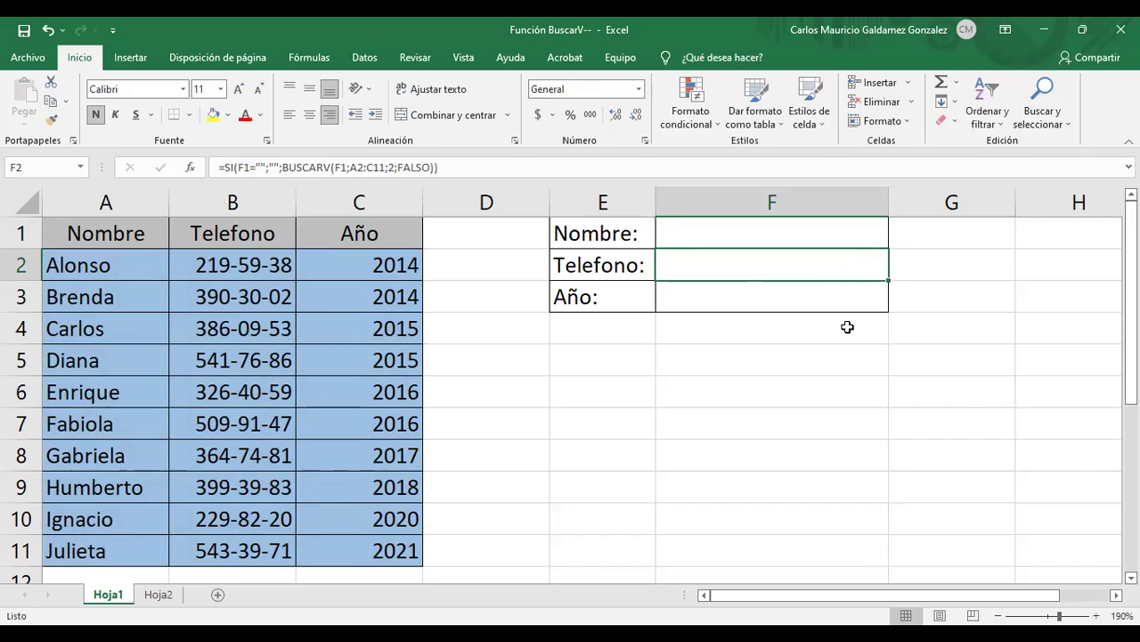
double_click(721, 263)
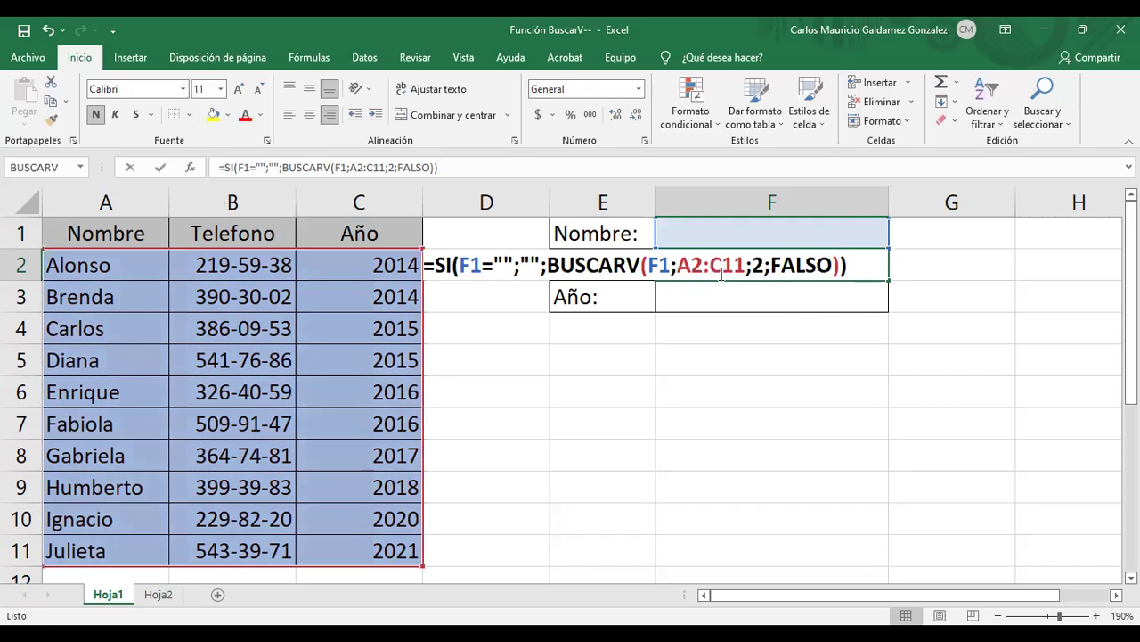
click(856, 267)
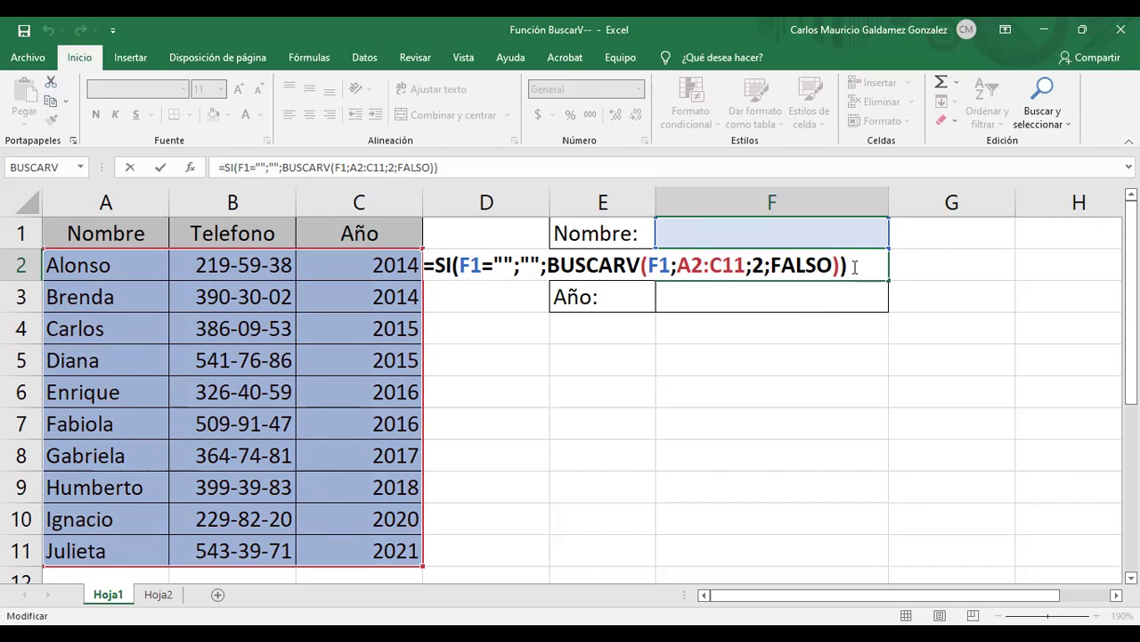
- Go through the entries of the Nombre column one by one from A2 to A11
click(78, 265)
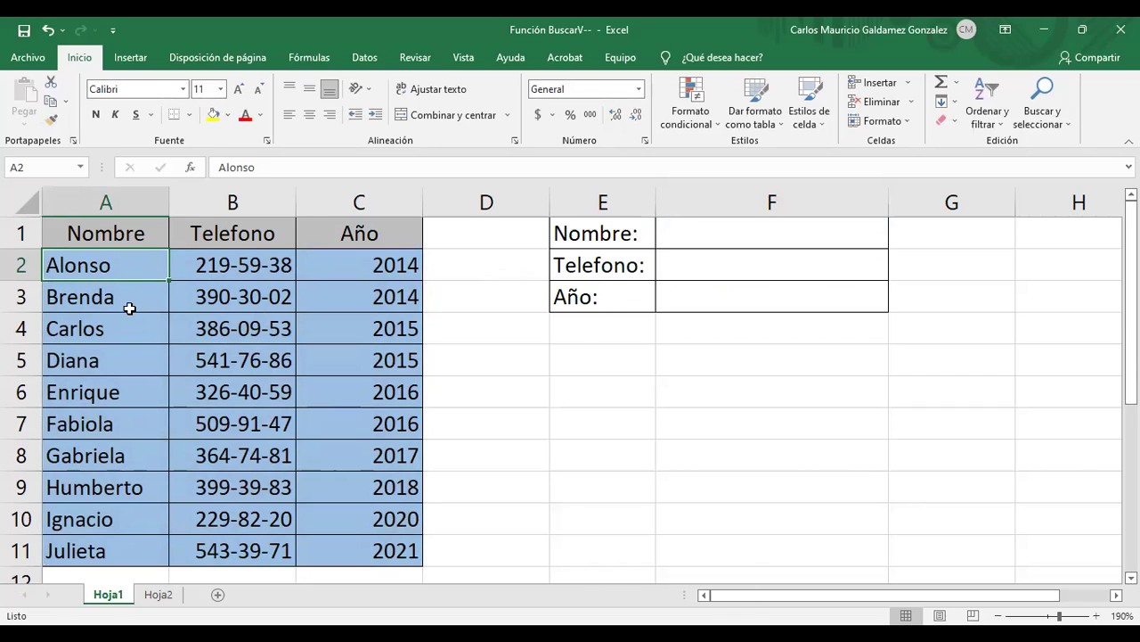
key(Return)
key(Return)
key(Return)
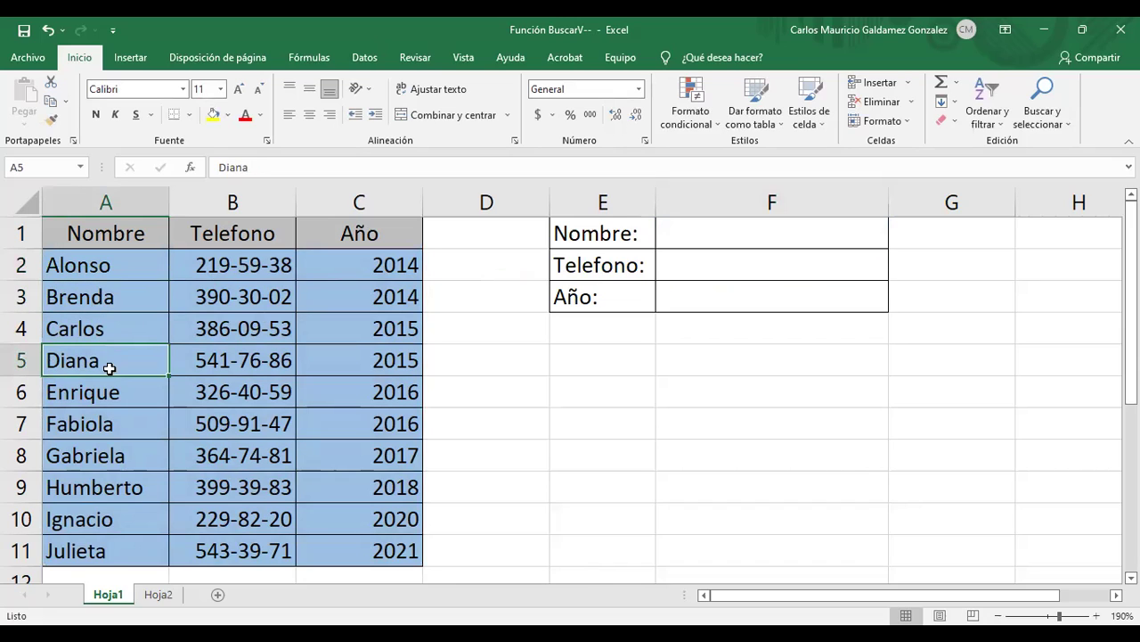
key(Return)
key(Return)
key(Return)
key(Return)
key(Return)
key(Return)
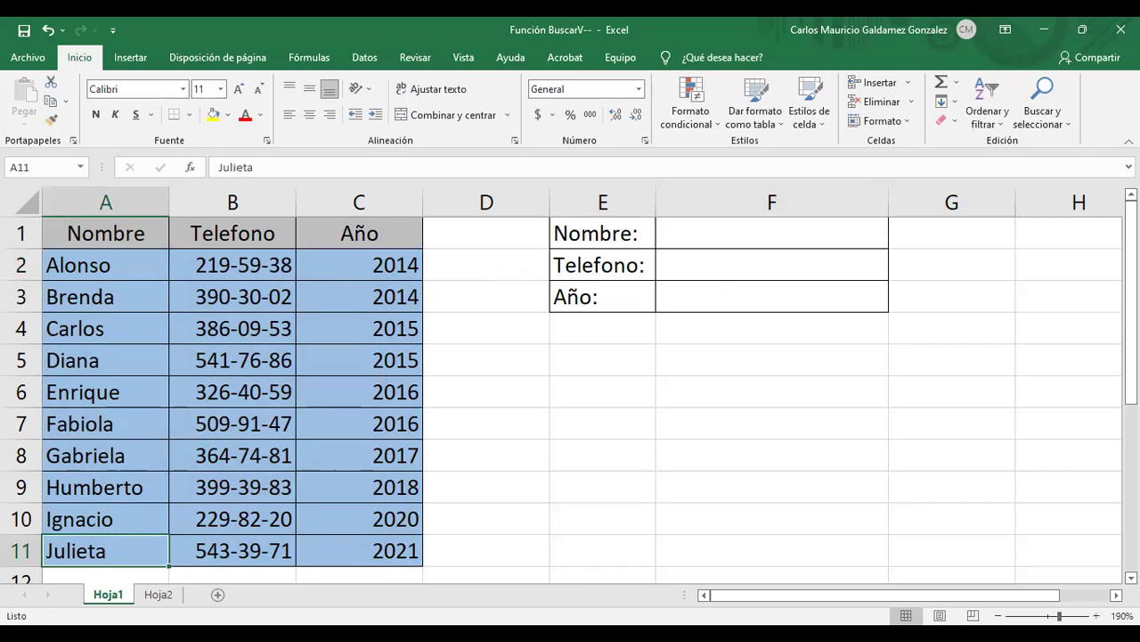
- Examine the column index and match arguments of the BUSCARV inside the F2 formula, keeping the formula as it is
double_click(698, 272)
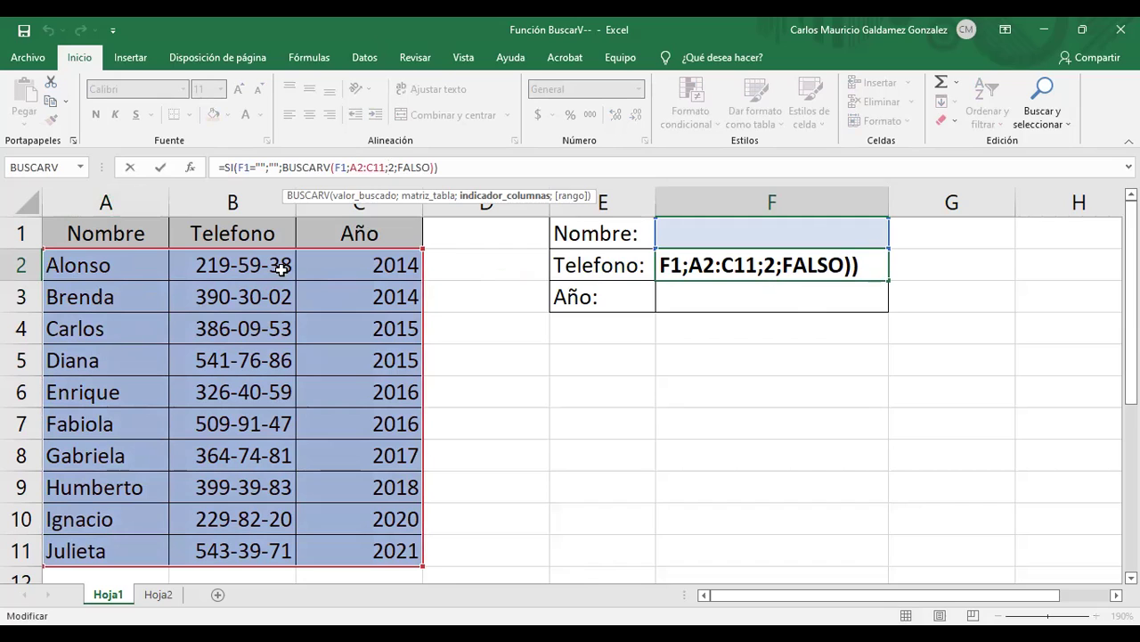
click(784, 283)
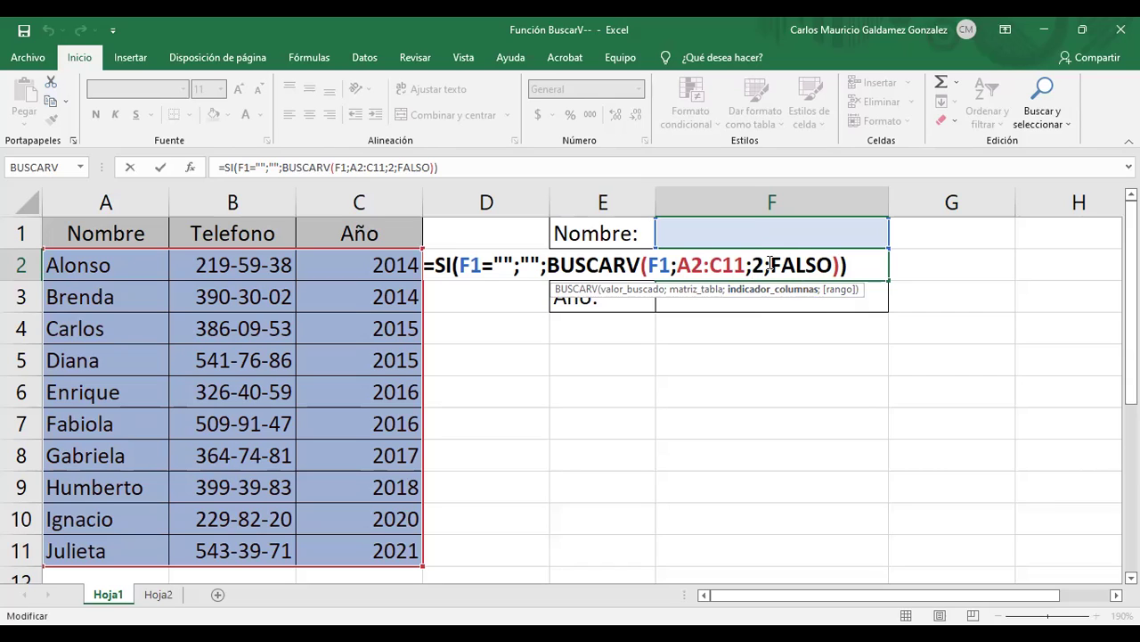
click(834, 294)
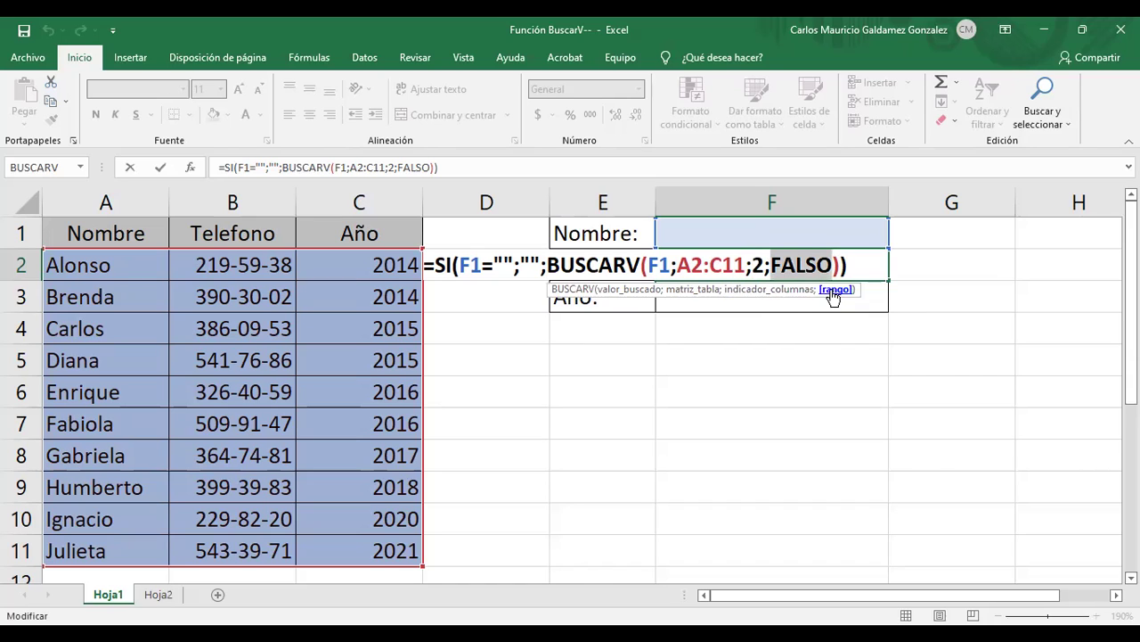
click(860, 270)
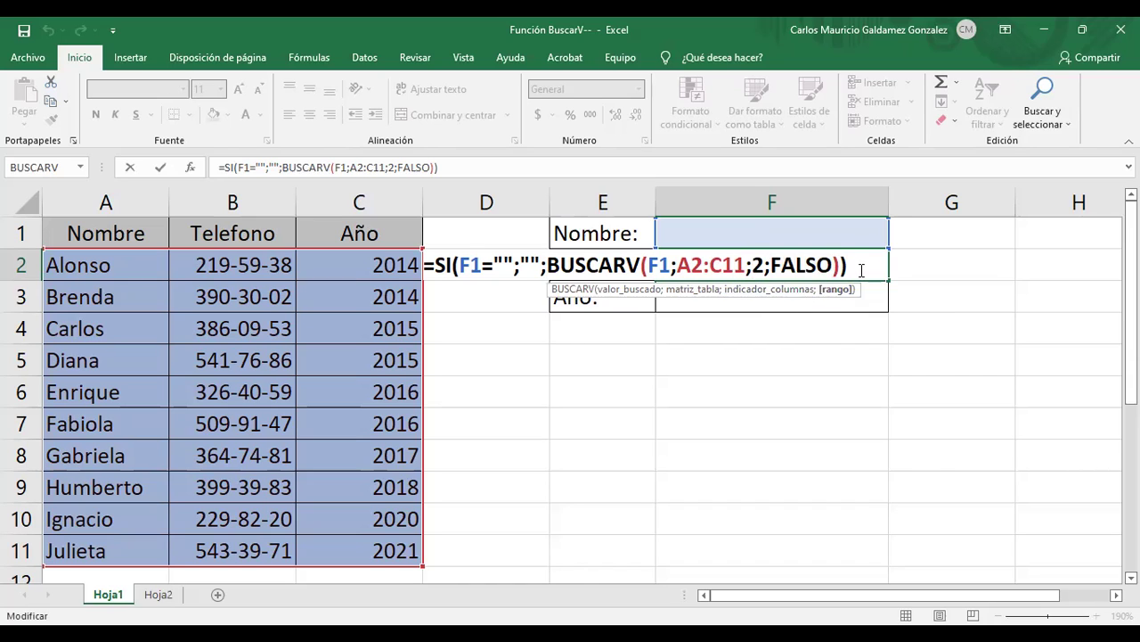
key(Return)
click(855, 270)
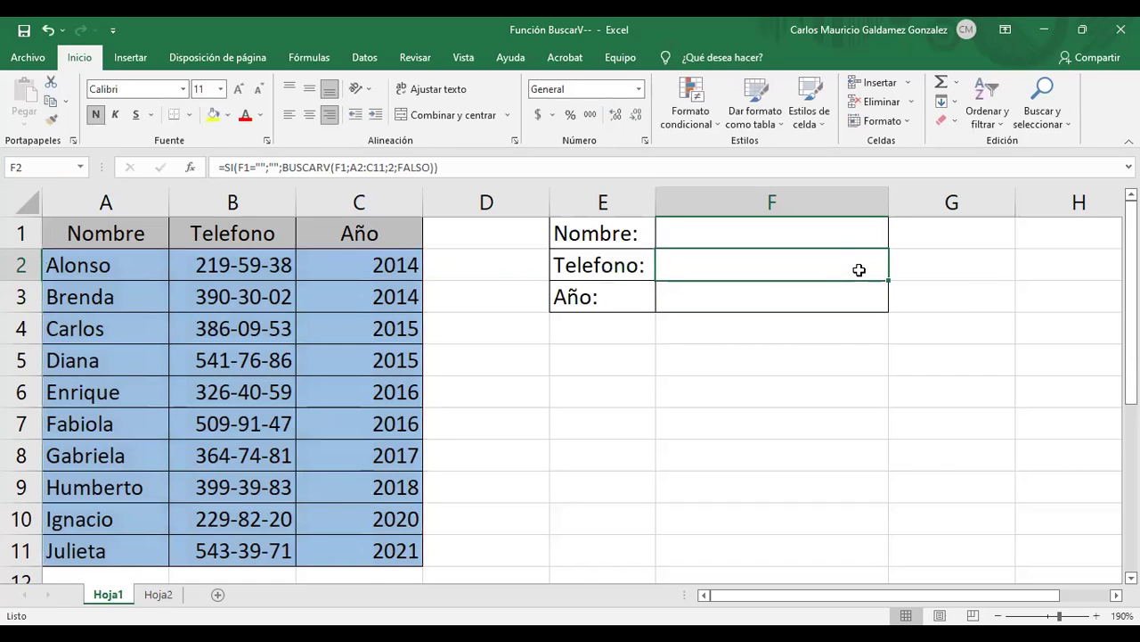
- Enter the name from row 7 of the table in the Nombre cell F1 to test the phone lookup
click(760, 303)
click(744, 233)
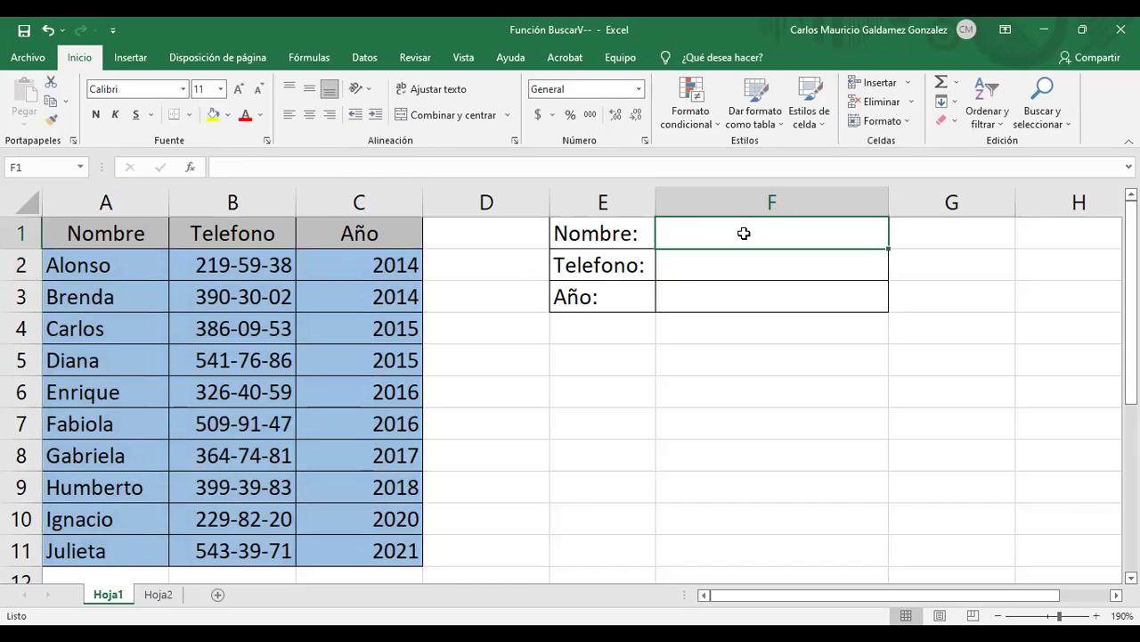
text(F)
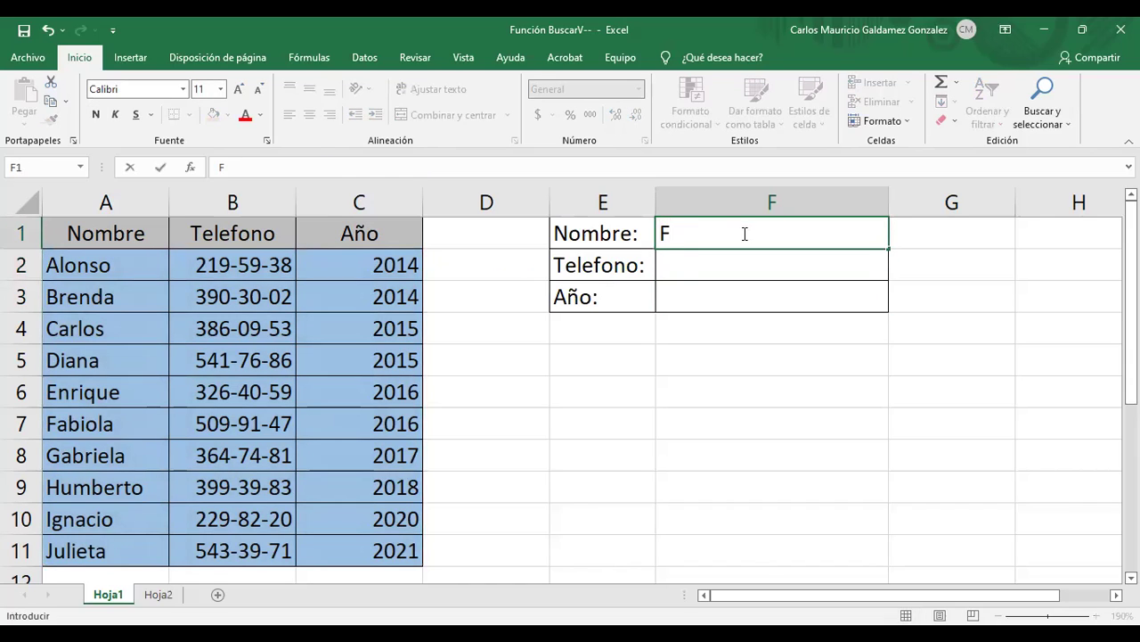
text(abiola)
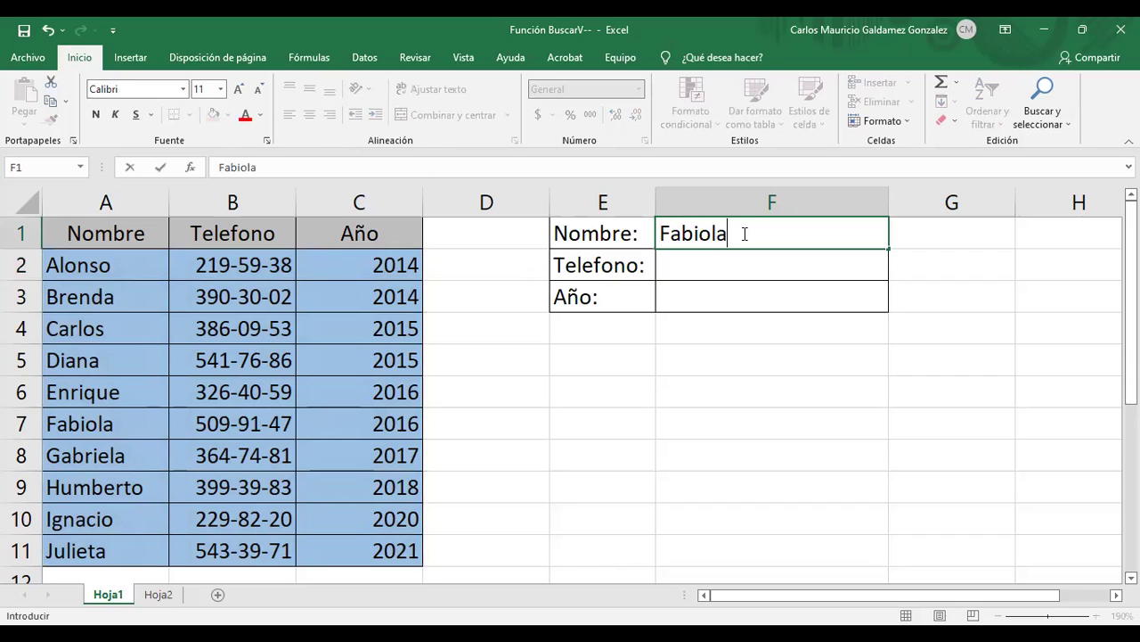
key(Return)
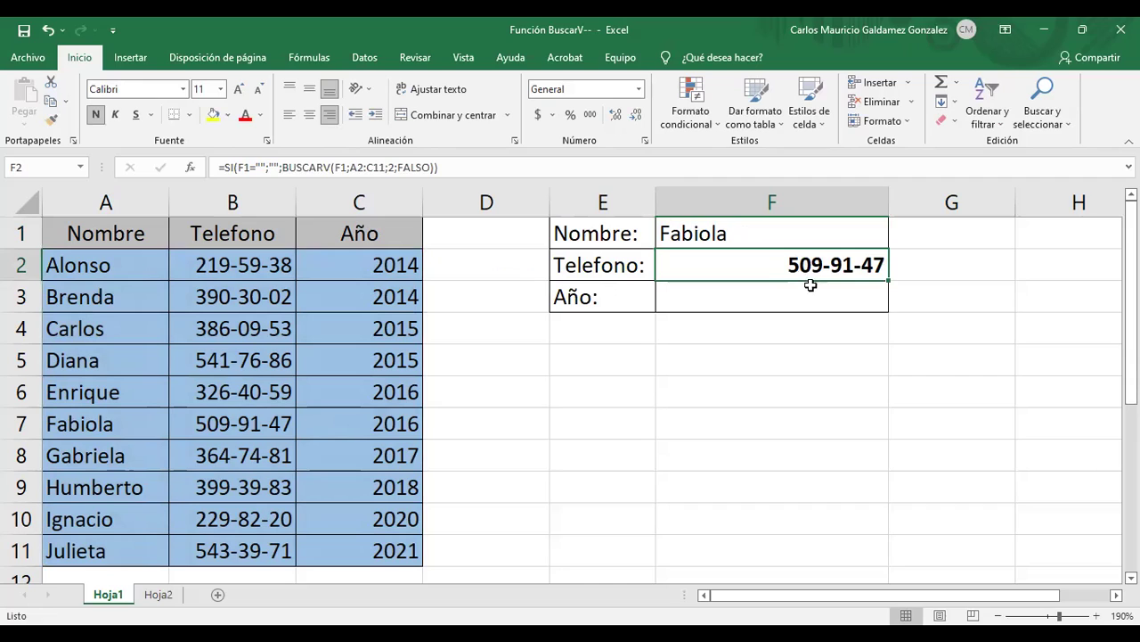
- Start a BUSCARV formula in the Año cell F3 with F1 as the lookup value
click(849, 295)
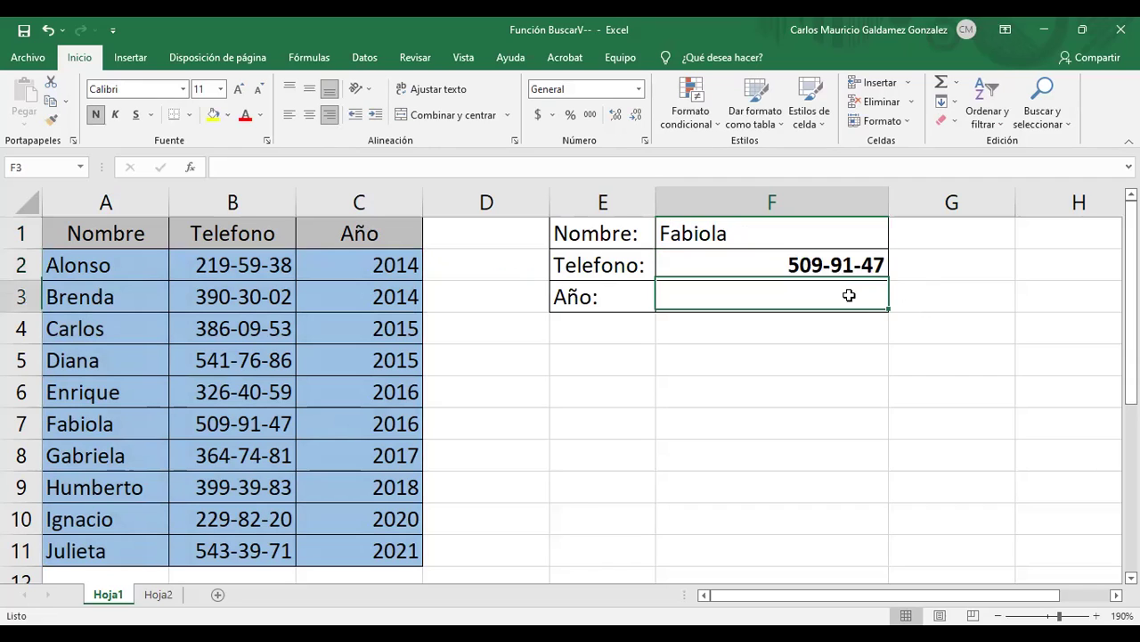
click(591, 308)
click(766, 304)
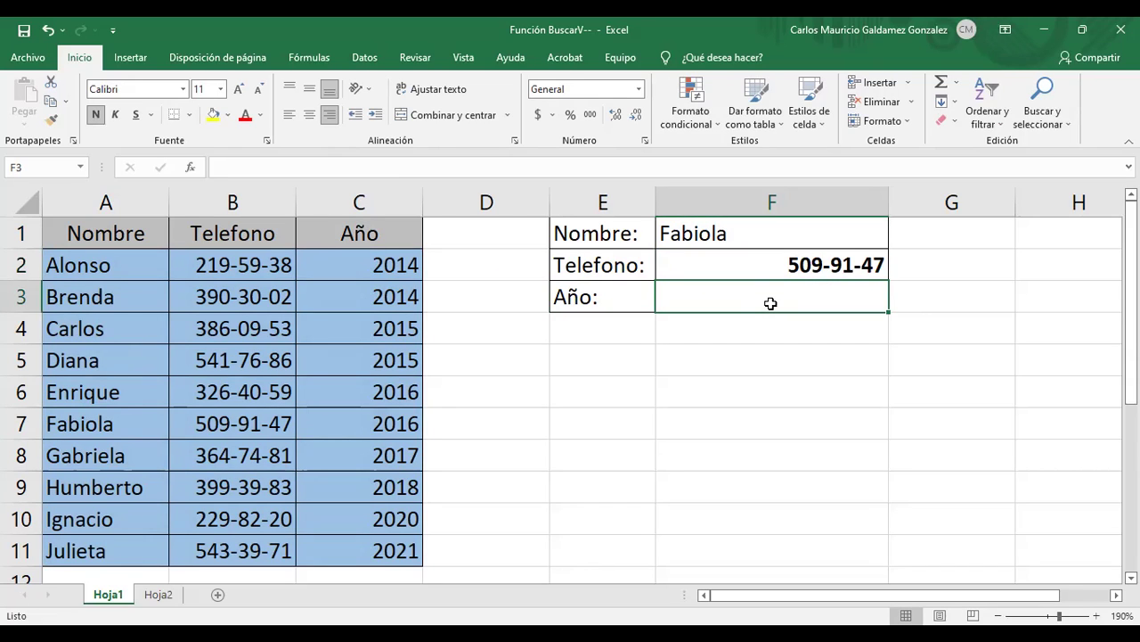
text(=)
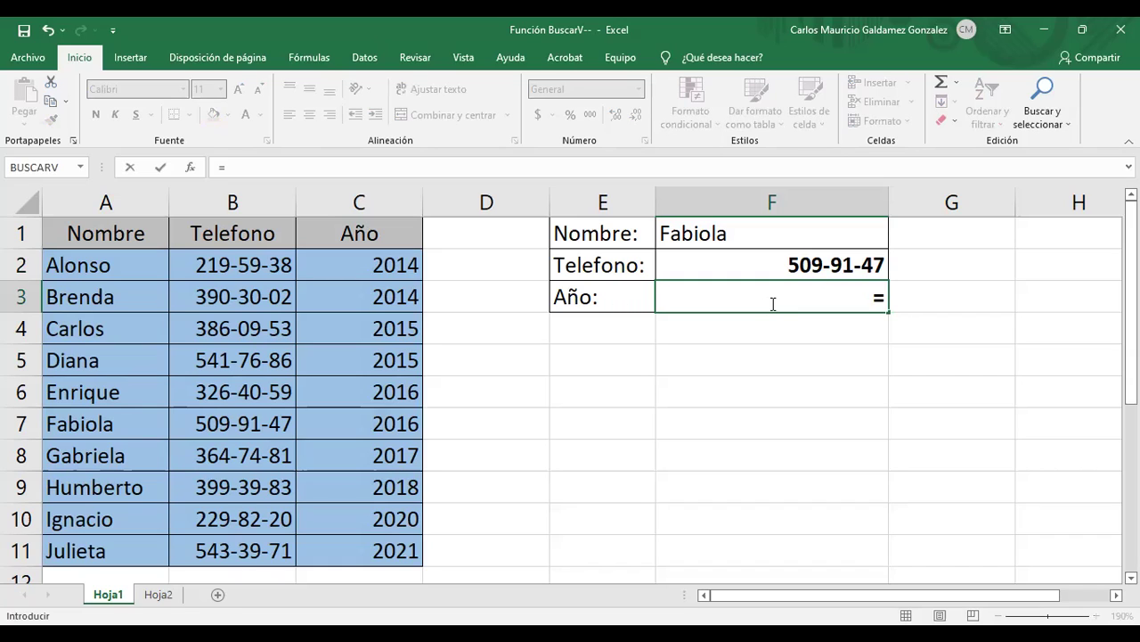
text(BUSCARV()
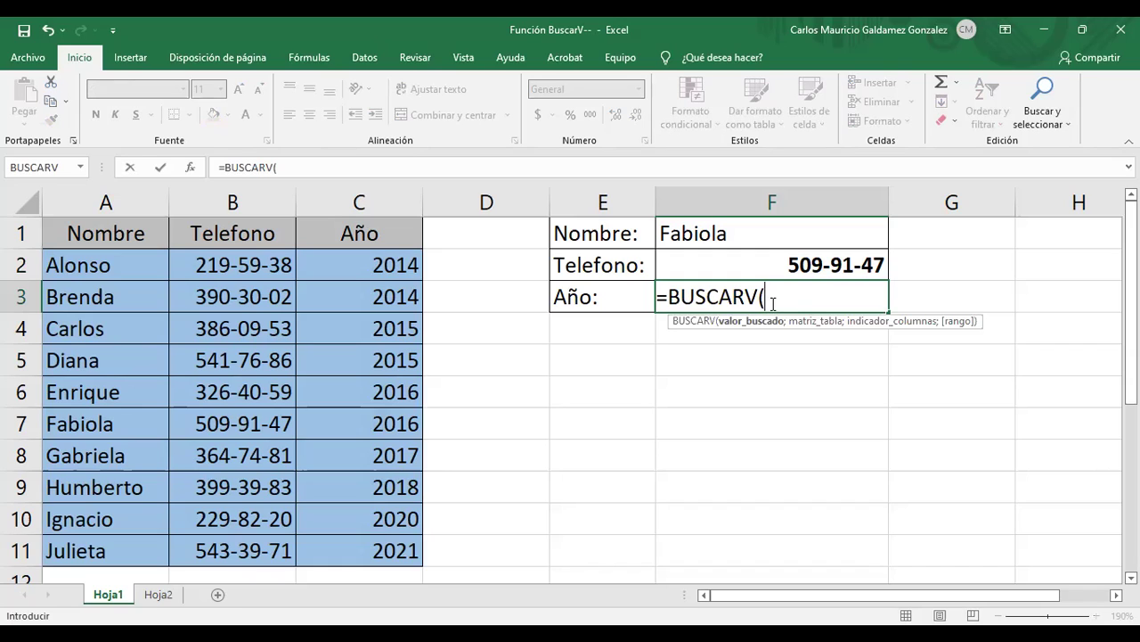
click(742, 238)
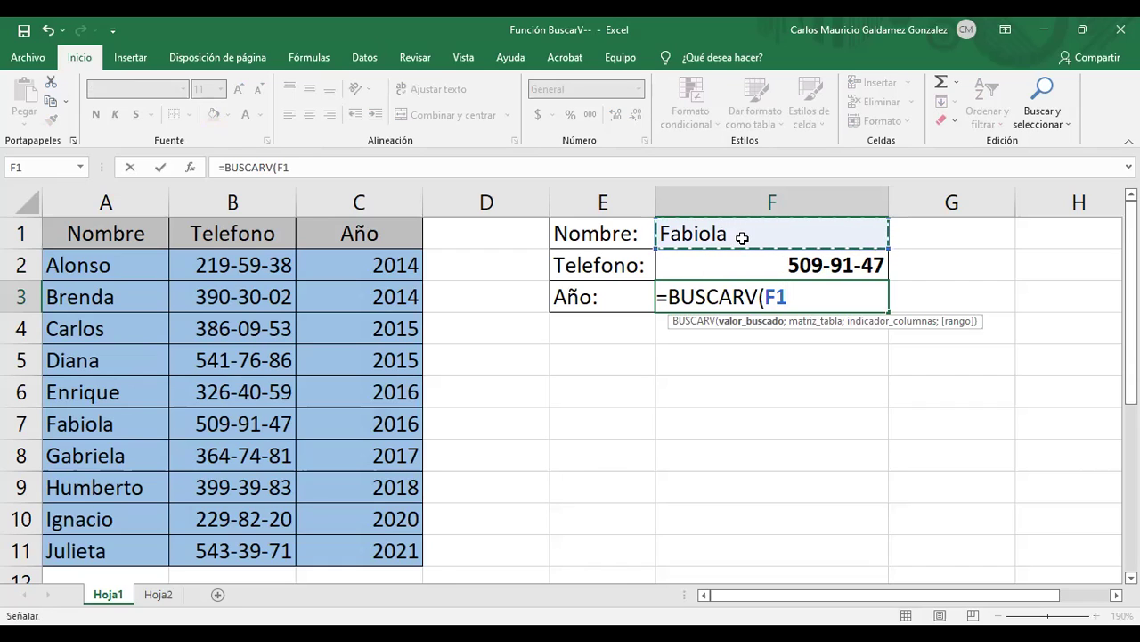
text(;)
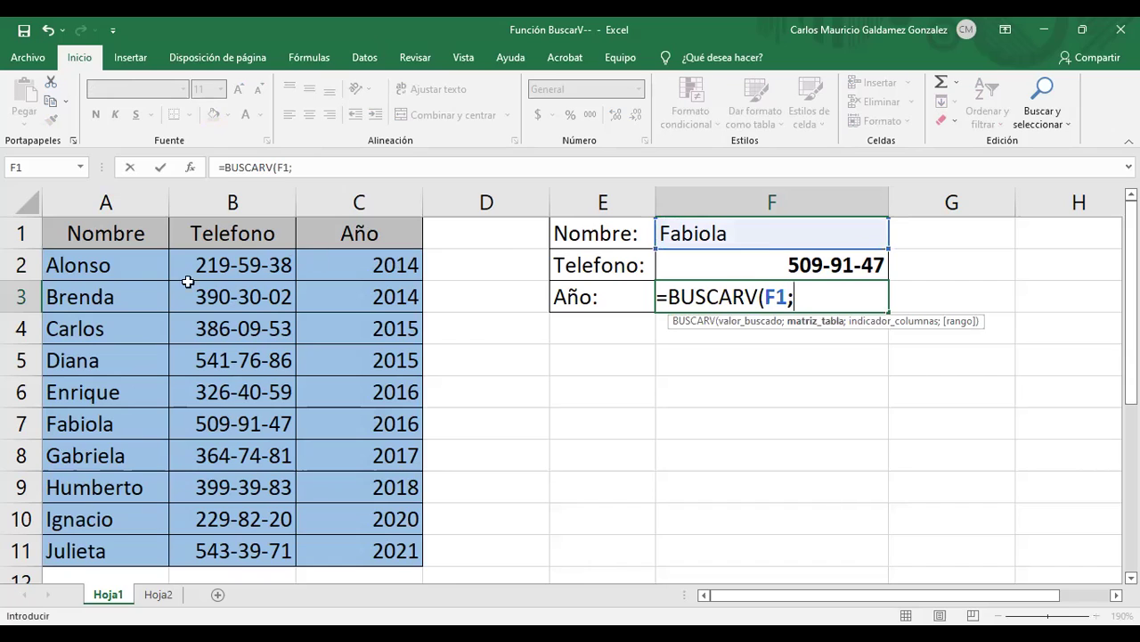
- Add A2:C11 as the table range and 3 as the column index of the BUSCARV formula in F3
click(116, 270)
shift+click(347, 550)
text(;)
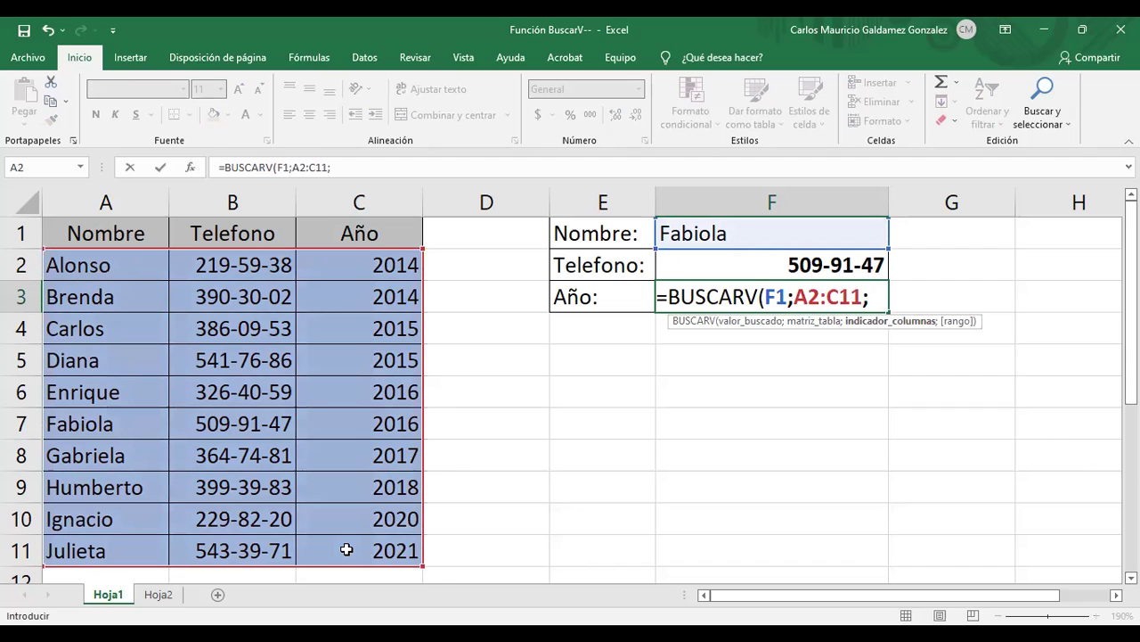
text(3;)
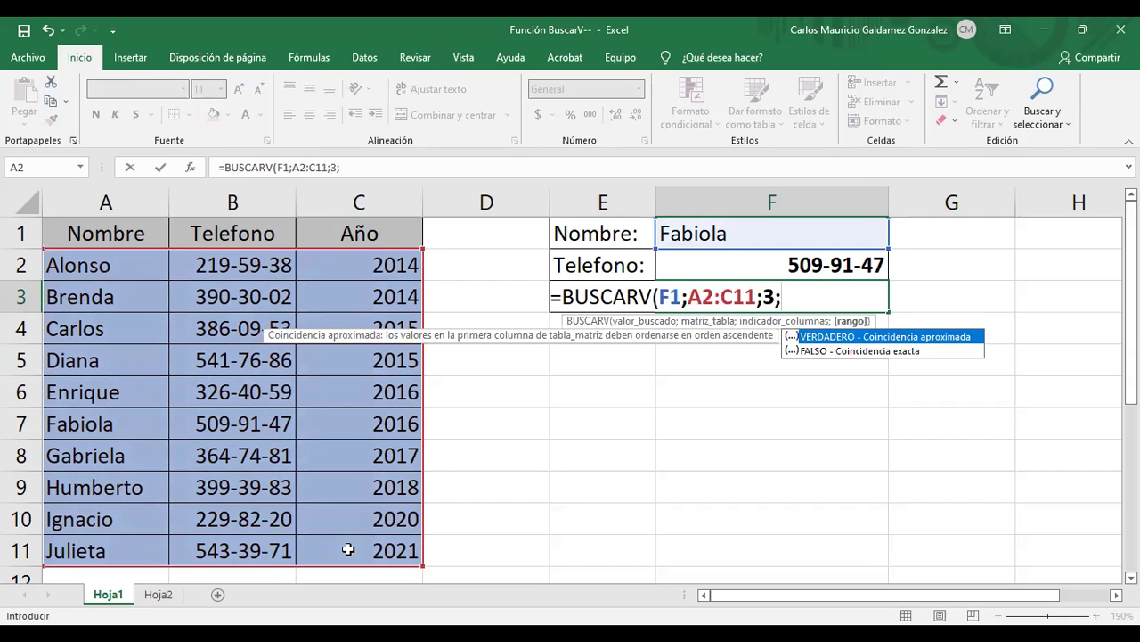
- Complete the BUSCARV formula in F3 with FALSO as the match argument for an exact match
key(Down)
key(Return)
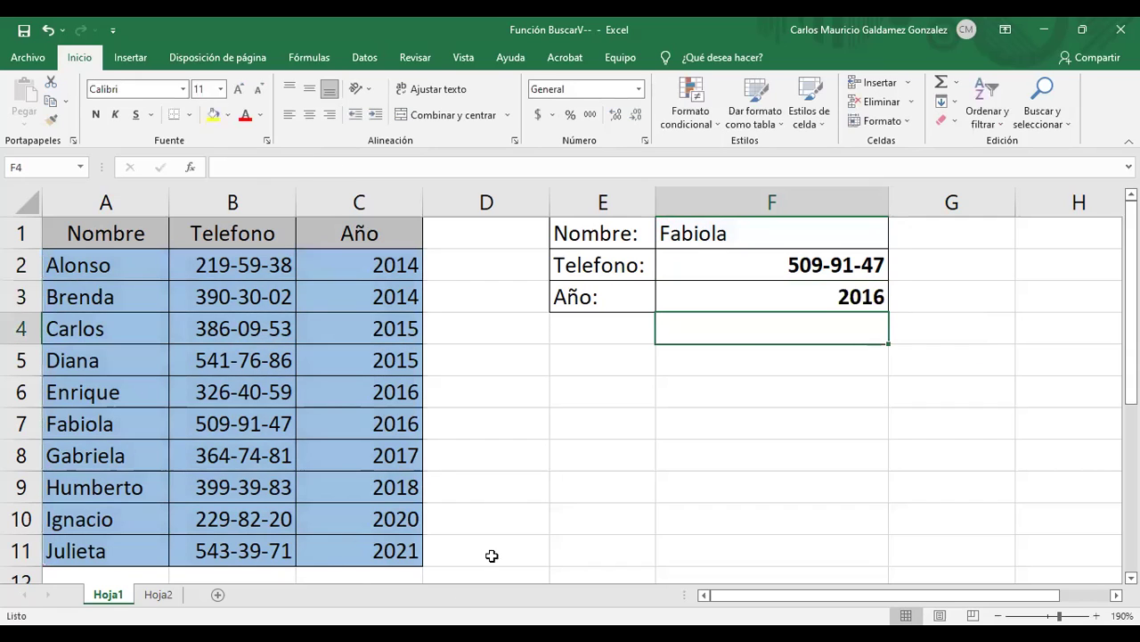
click(763, 296)
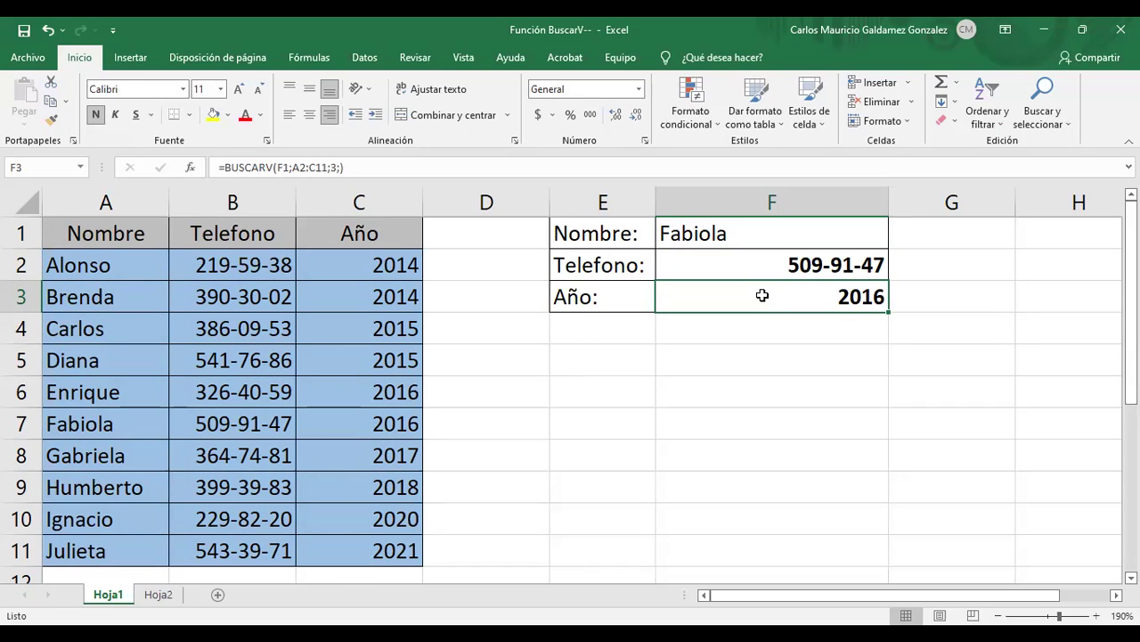
click(338, 167)
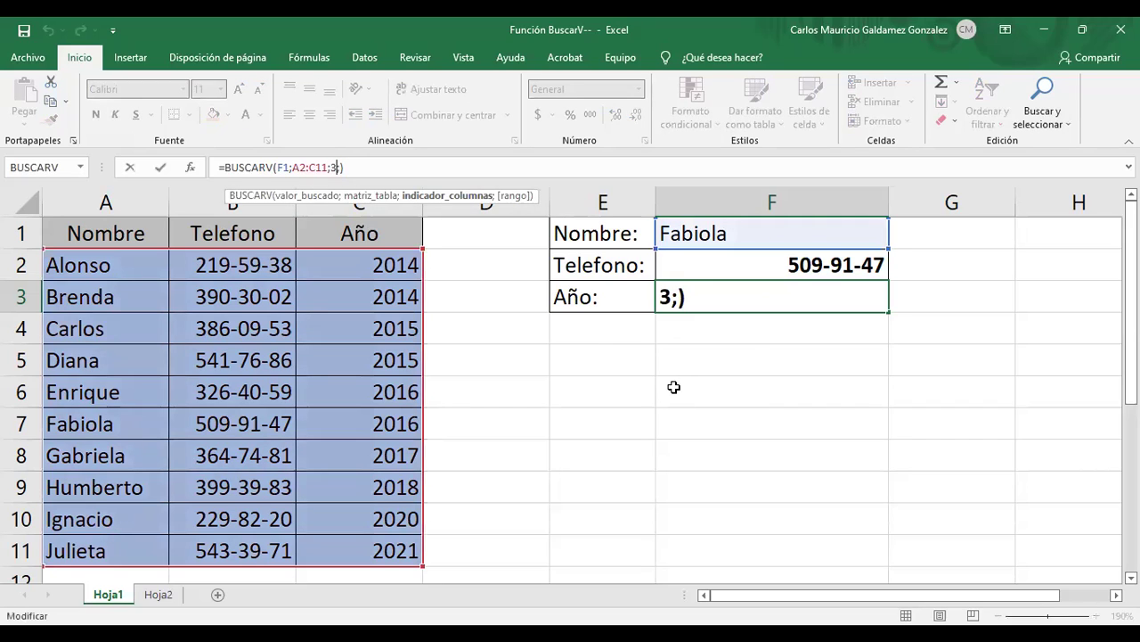
click(722, 334)
text(FAL)
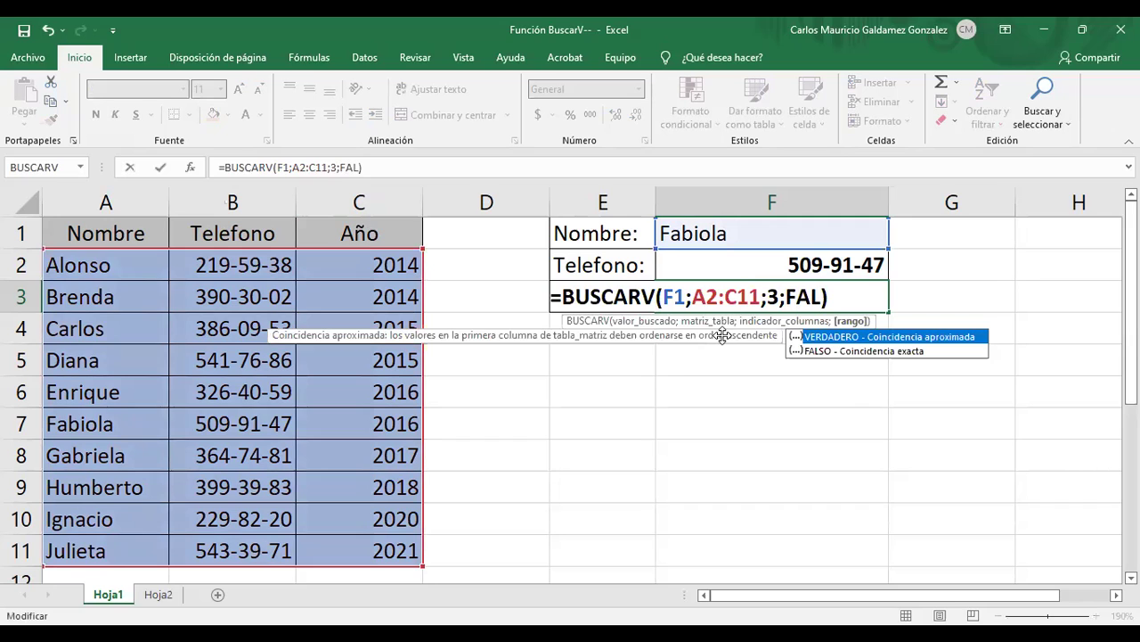
text(SO)
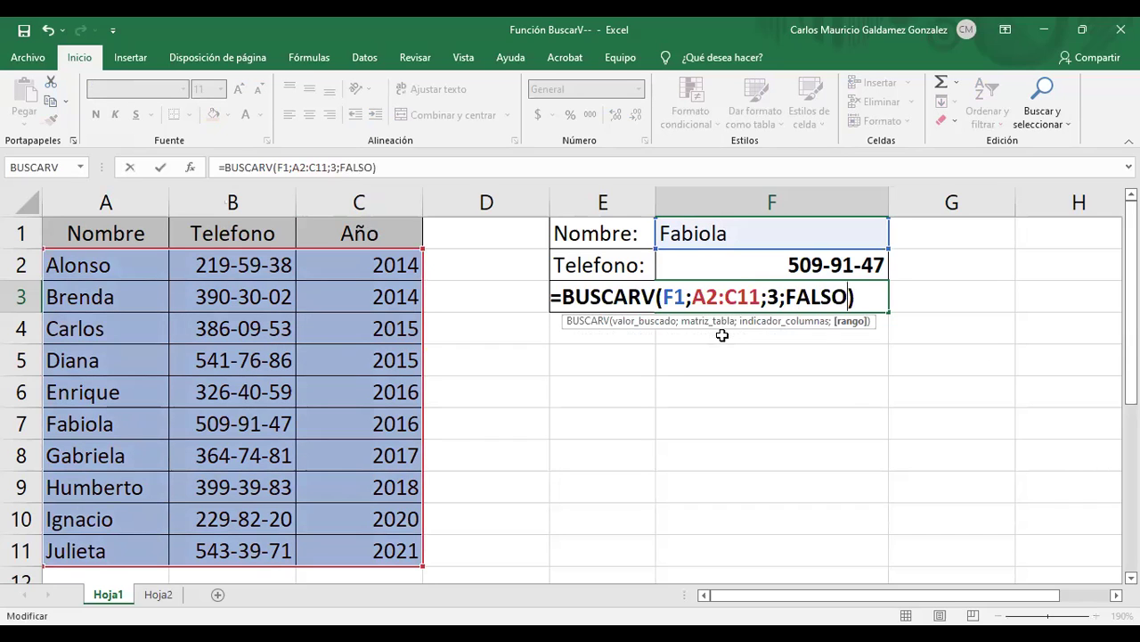
key(ctrl+Return)
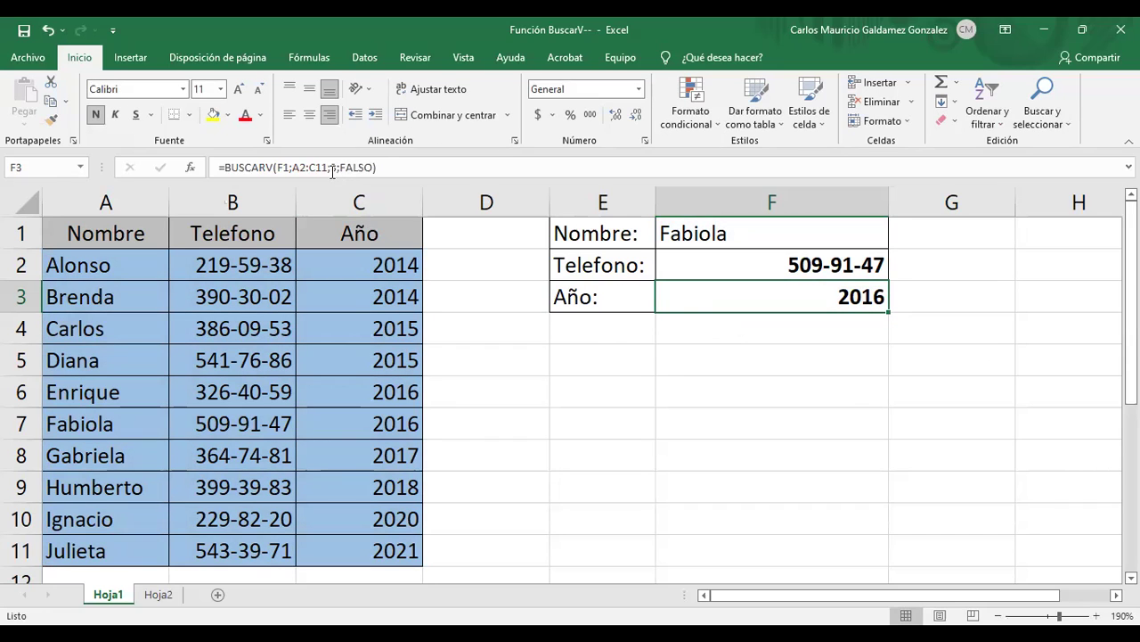
- Review the column index argument of the BUSCARV formula in F3, keeping the formula as it is
key(F2)
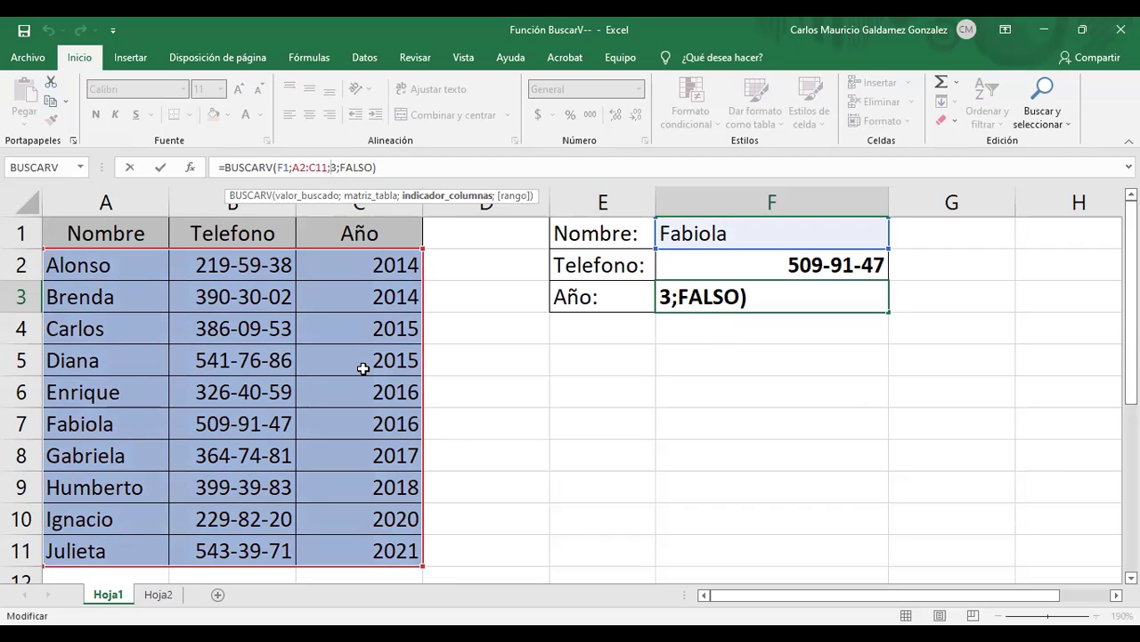
key(Return)
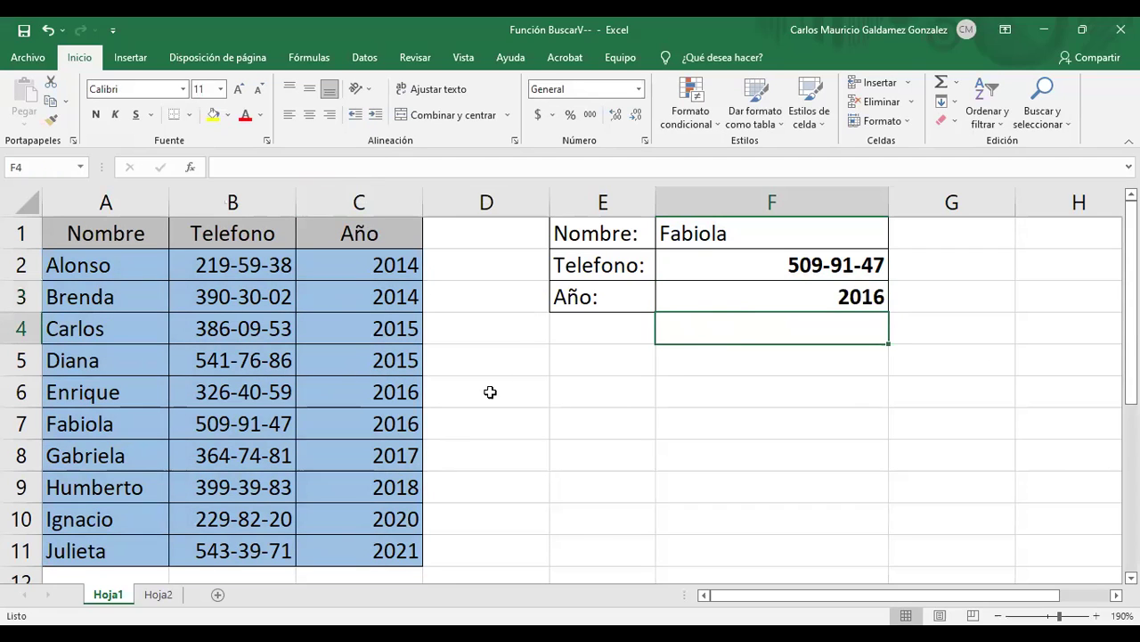
click(736, 303)
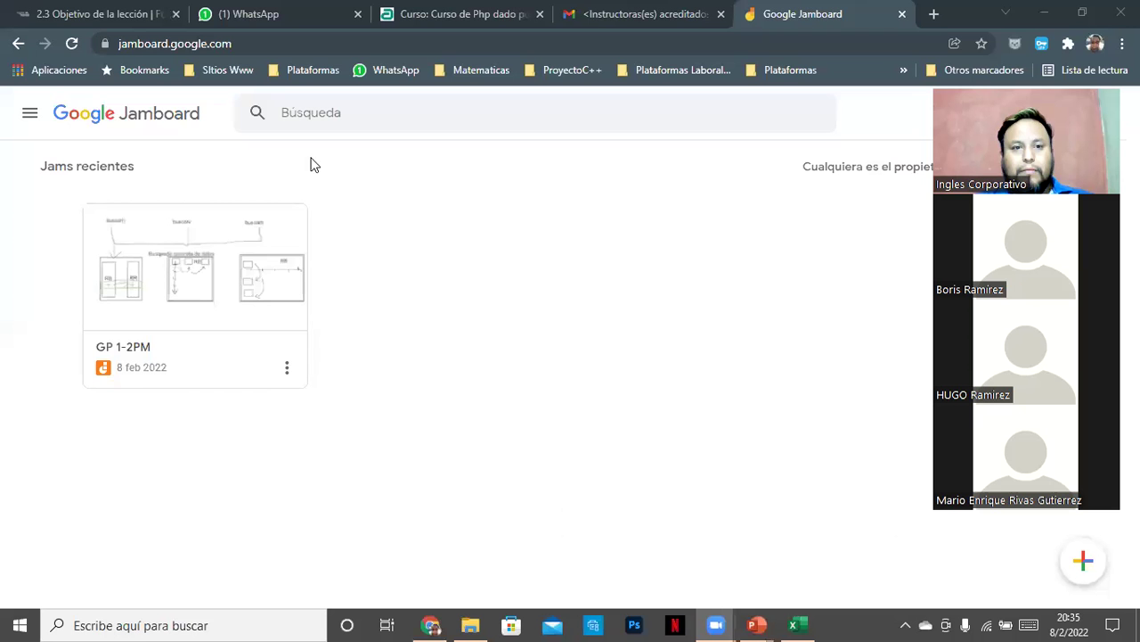
- Switch to Google Jamboard in the browser, create a new blank jam and show it full screen
click(168, 119)
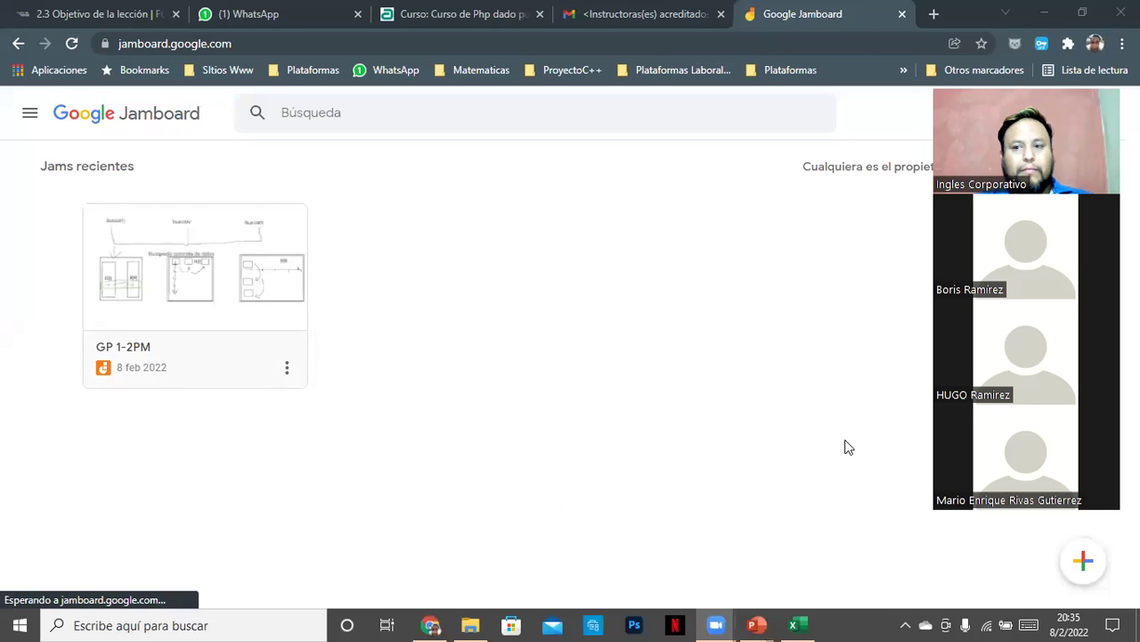
click(1069, 572)
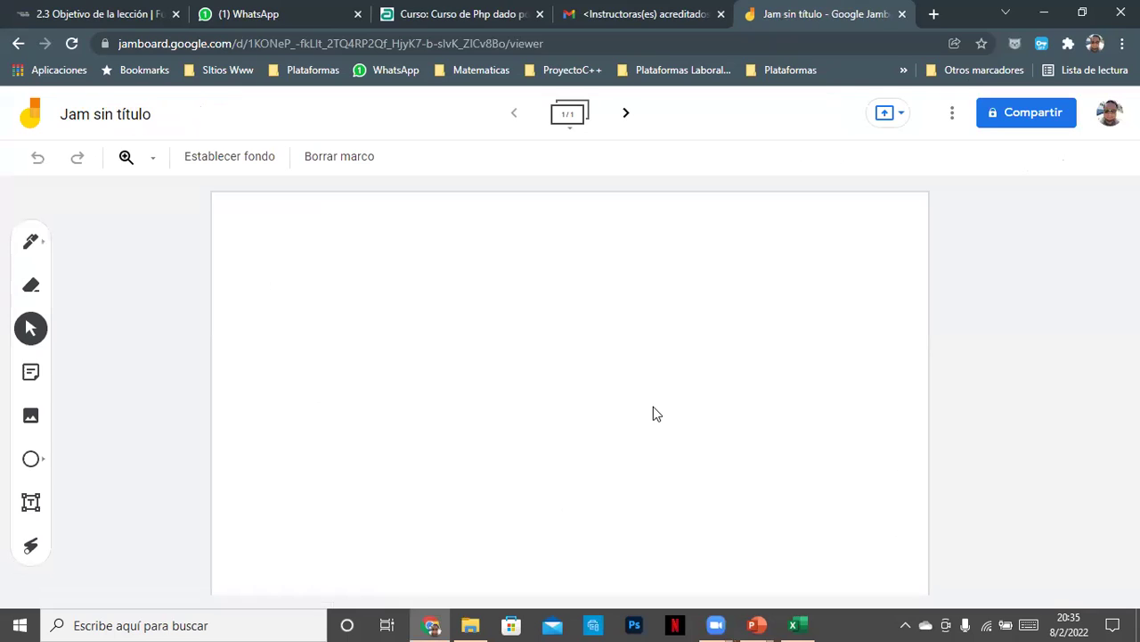
key(F11)
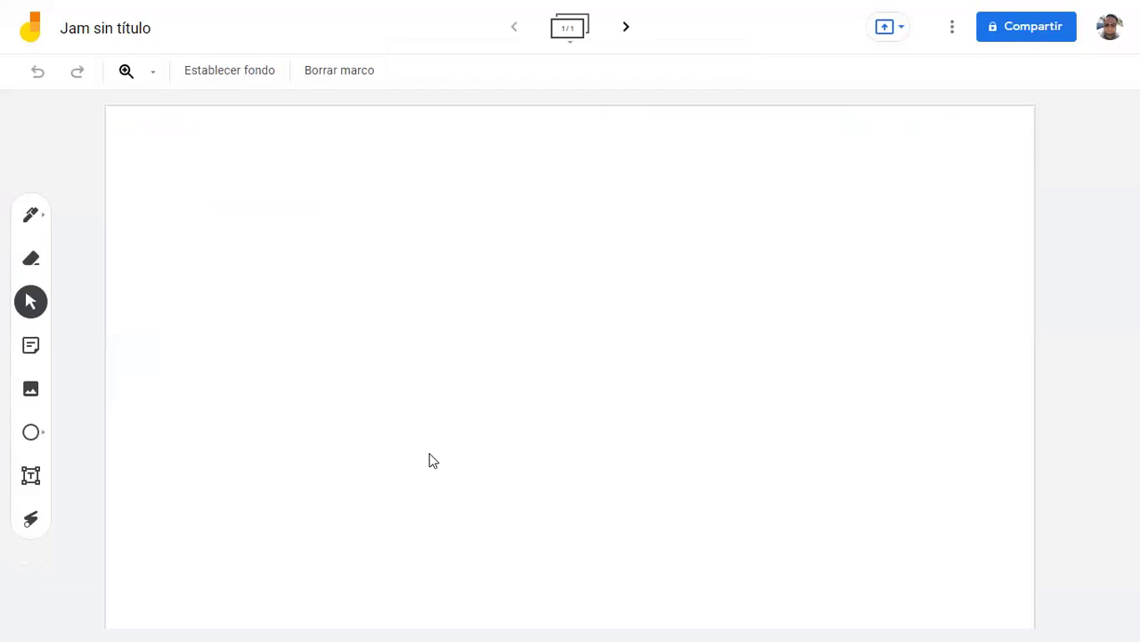
- Draw a tall, narrow rectangle on the left part of the blank frame as the first table column
click(31, 474)
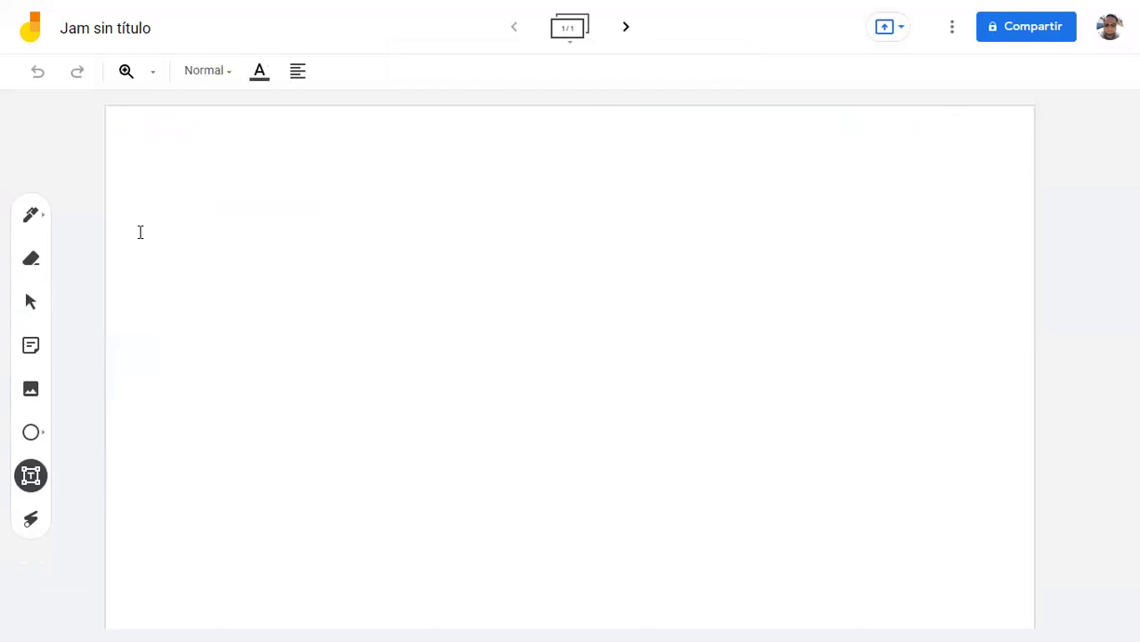
click(31, 437)
click(44, 442)
click(118, 437)
mouse_move(161, 215)
mouse_down()
mouse_move(227, 407)
mouse_move(260, 465)
mouse_up()
click(301, 281)
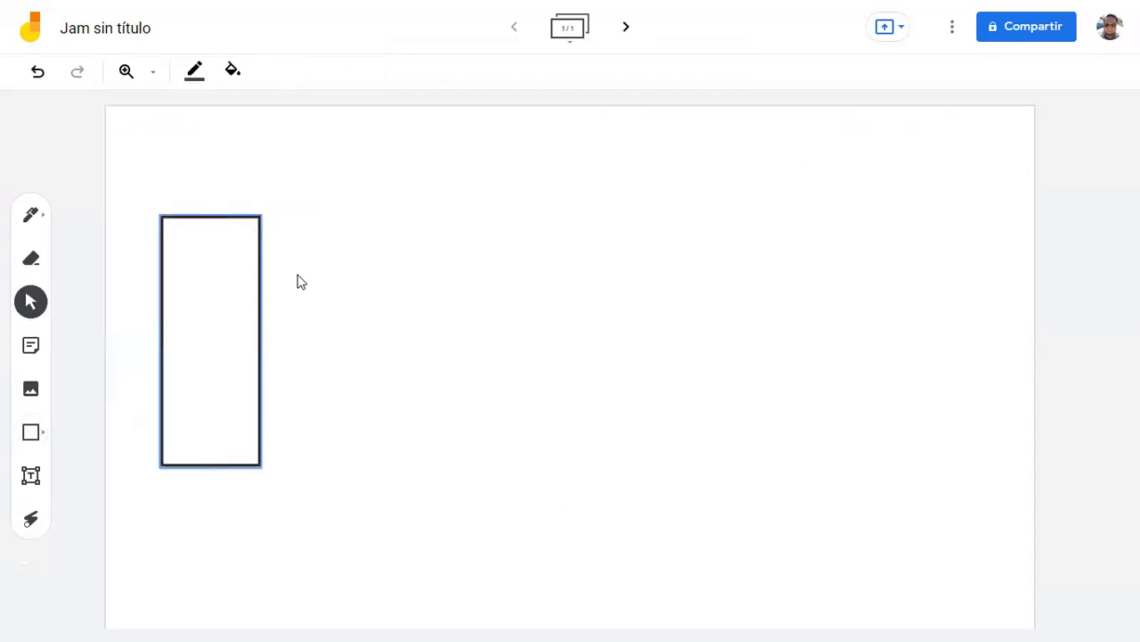
- Place two copies of the tall rectangle beside the first, aligned as a row of three columns
key(ctrl+v)
drag(250, 229, 347, 225)
click(433, 291)
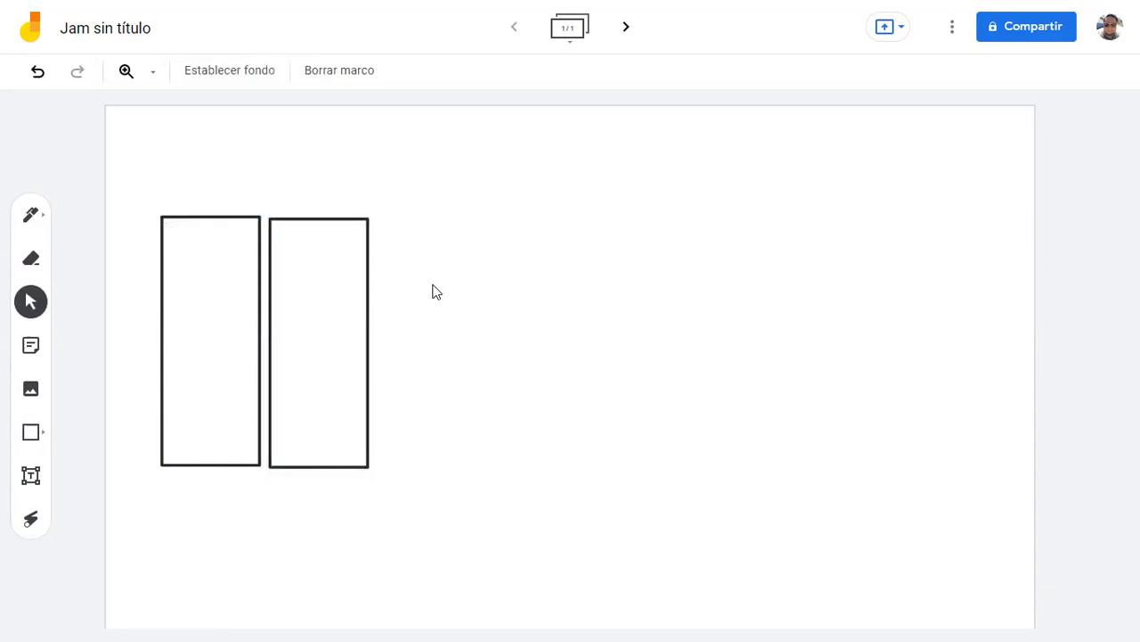
key(ctrl+v)
drag(280, 277, 436, 249)
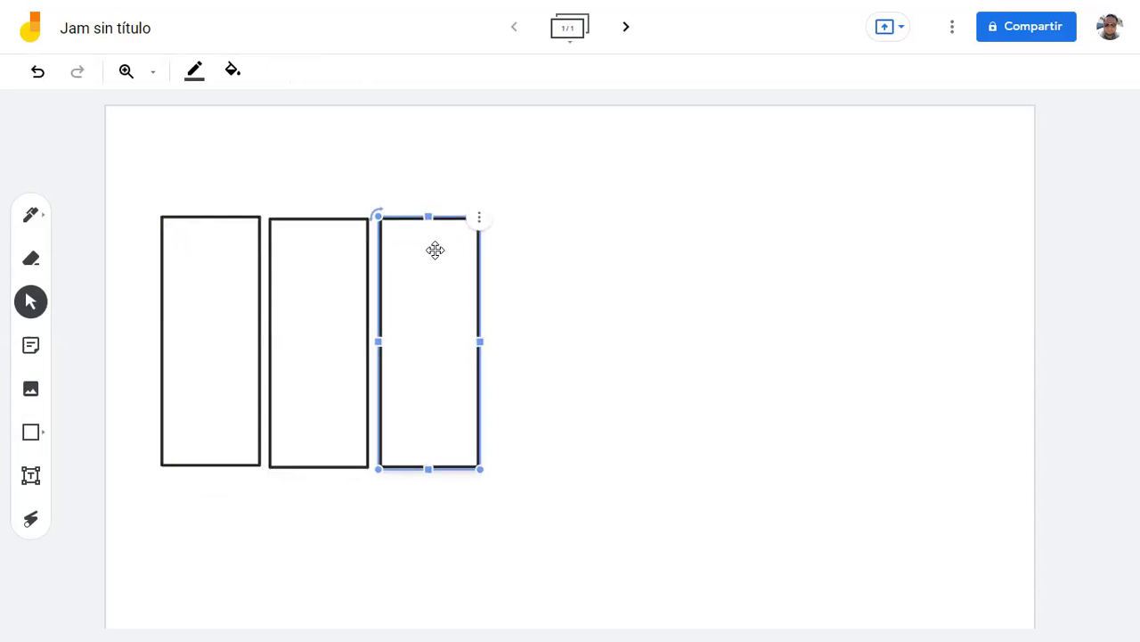
drag(355, 294, 354, 286)
click(522, 344)
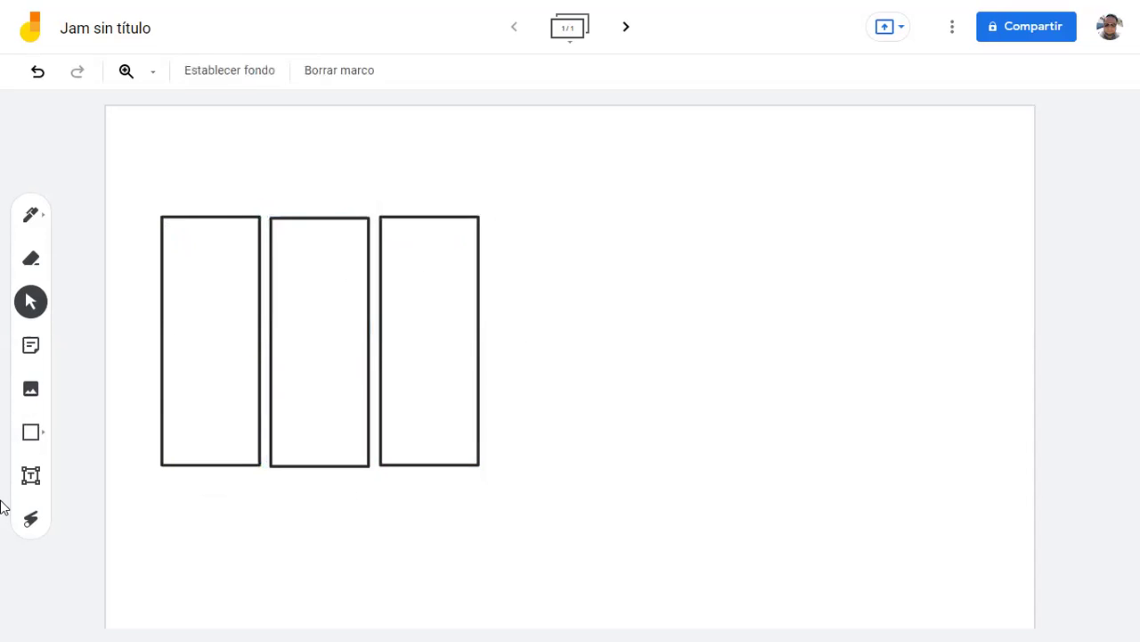
- Draw a thin horizontal rectangle across the upper part of the three columns as the first table row
click(33, 435)
drag(162, 235, 479, 265)
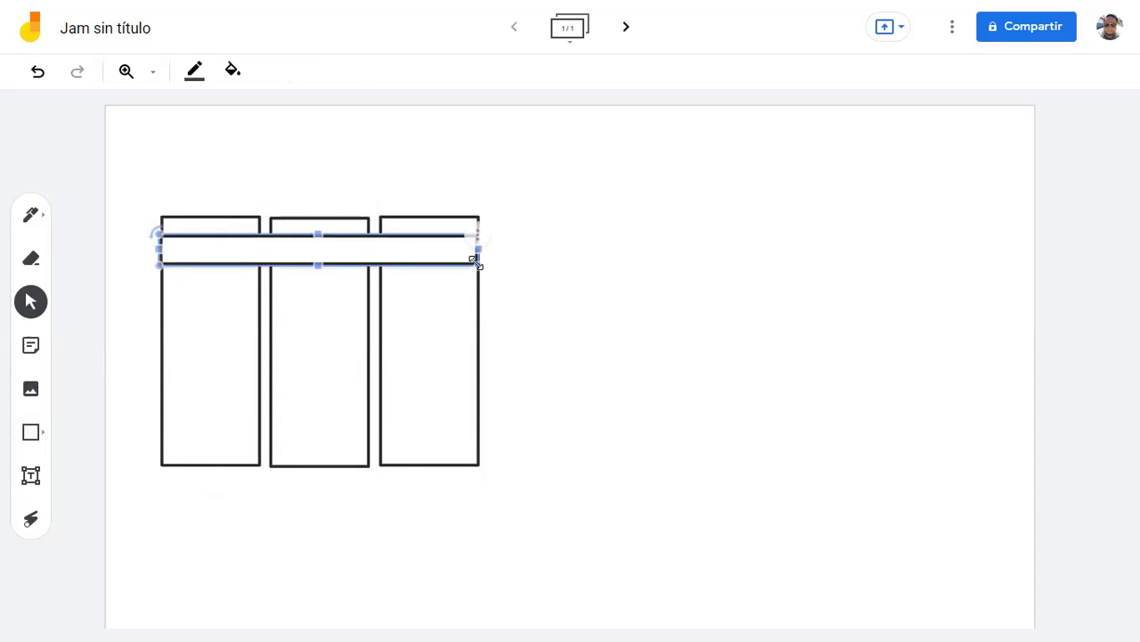
drag(402, 263, 421, 256)
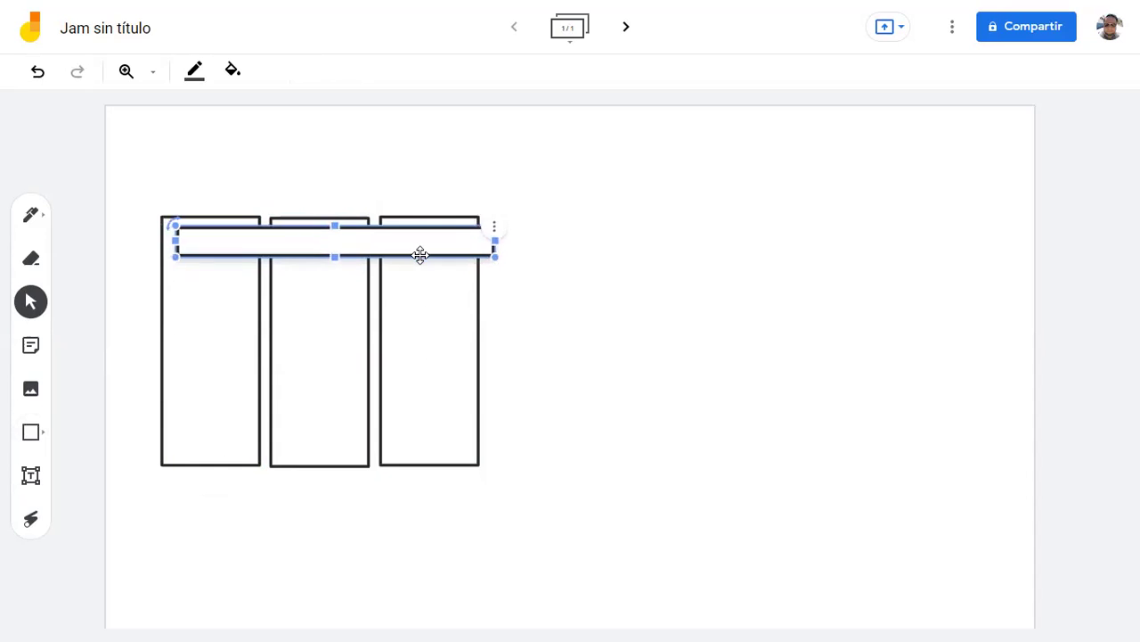
click(552, 319)
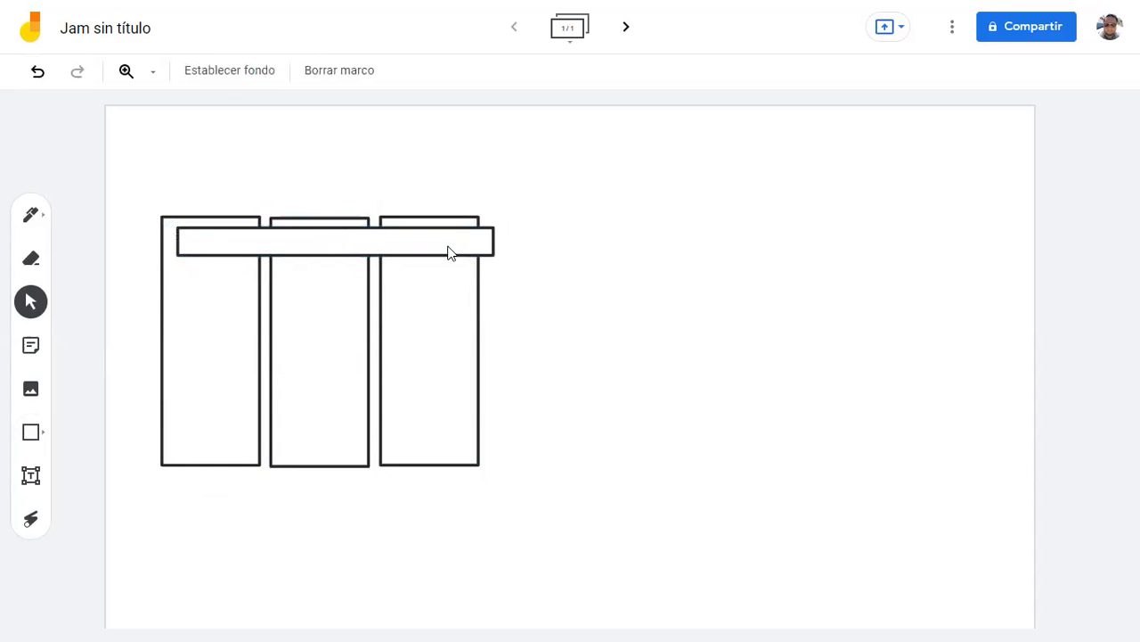
- Place two copies of the horizontal bar below the first one, evenly spaced as the second and third rows
click(390, 232)
click(553, 316)
drag(384, 243, 372, 328)
click(552, 357)
key(ctrl+v)
click(378, 277)
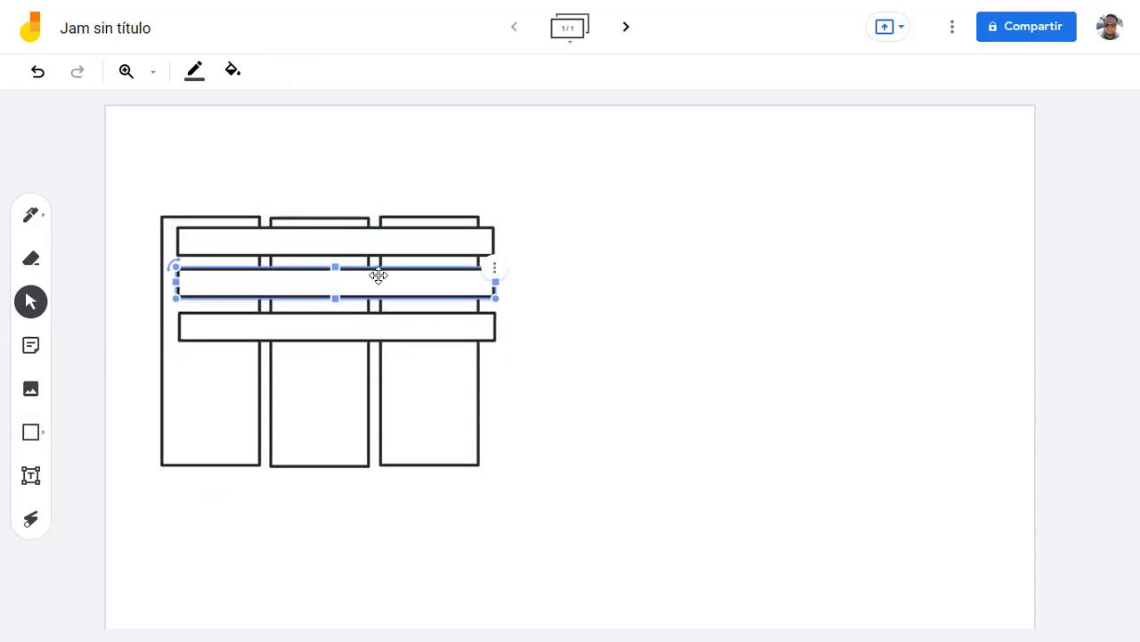
- Add two more copies of the horizontal bar lower down the columns as the fourth and fifth rows
click(377, 241)
key(Escape)
key(ctrl+v)
drag(371, 264, 335, 373)
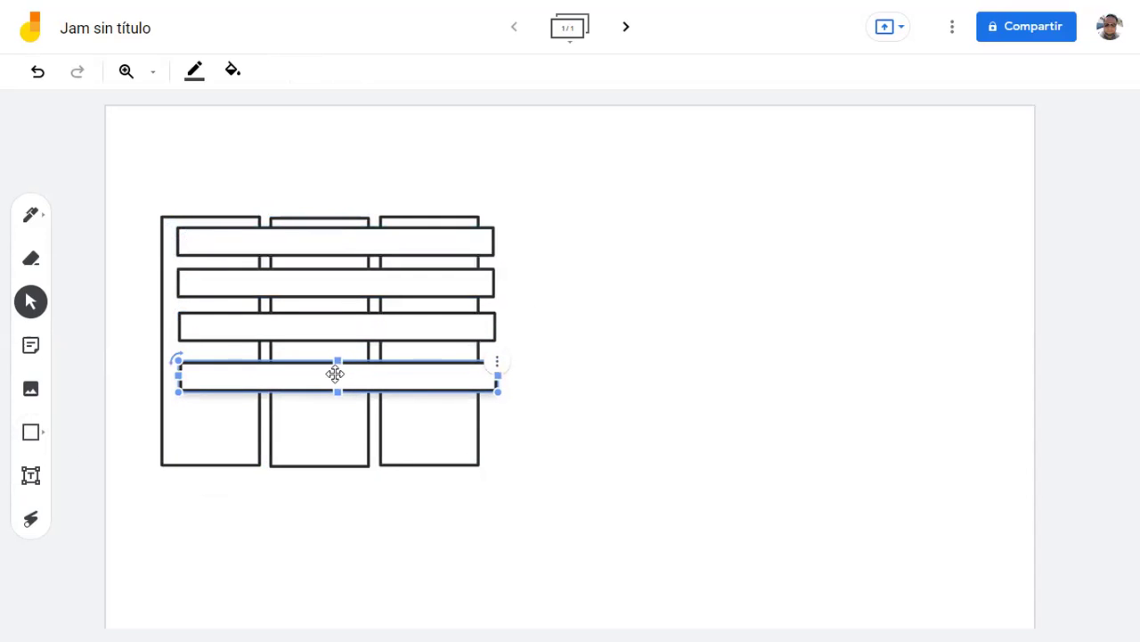
key(ctrl+v)
drag(395, 280, 349, 424)
click(606, 460)
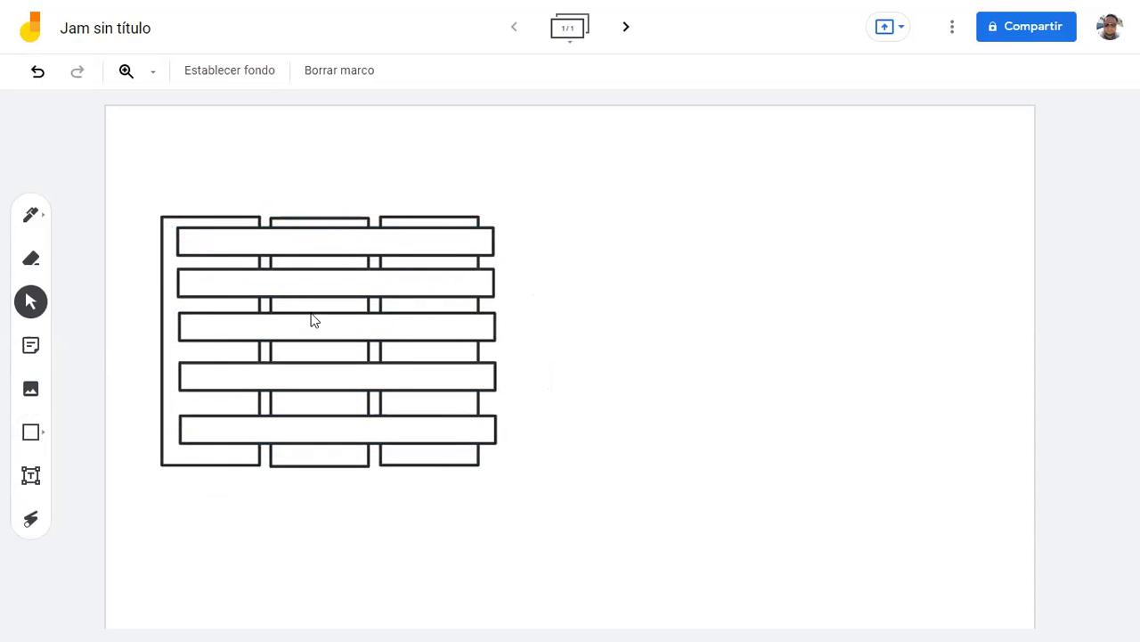
- Mark every crossing of the five rows and three columns with a short turquoise pen dash
click(40, 224)
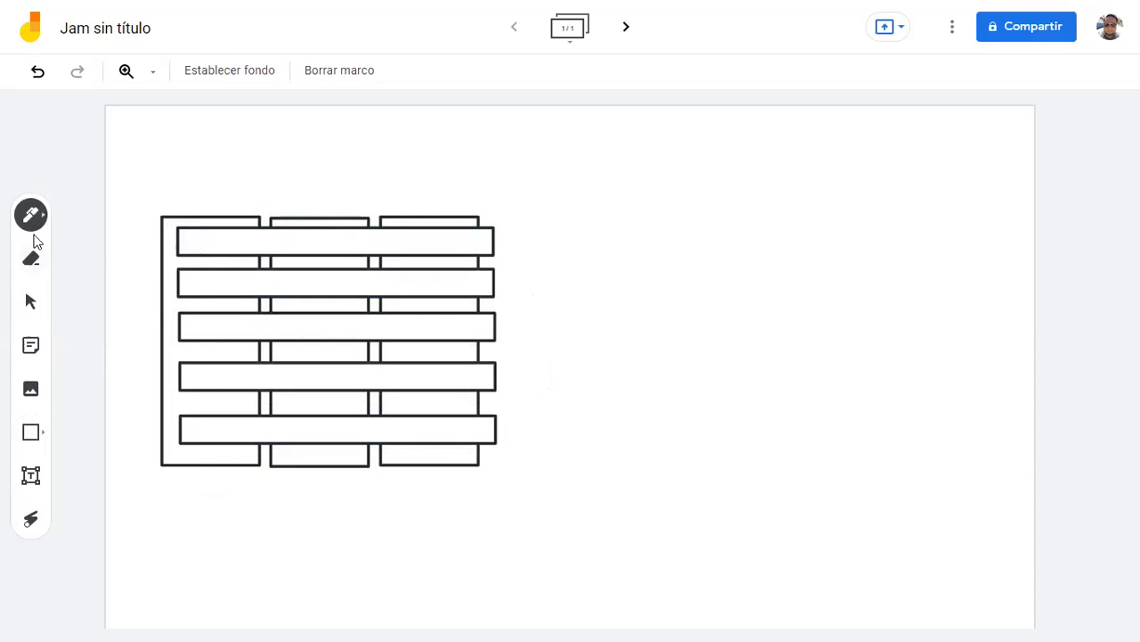
click(32, 228)
click(119, 255)
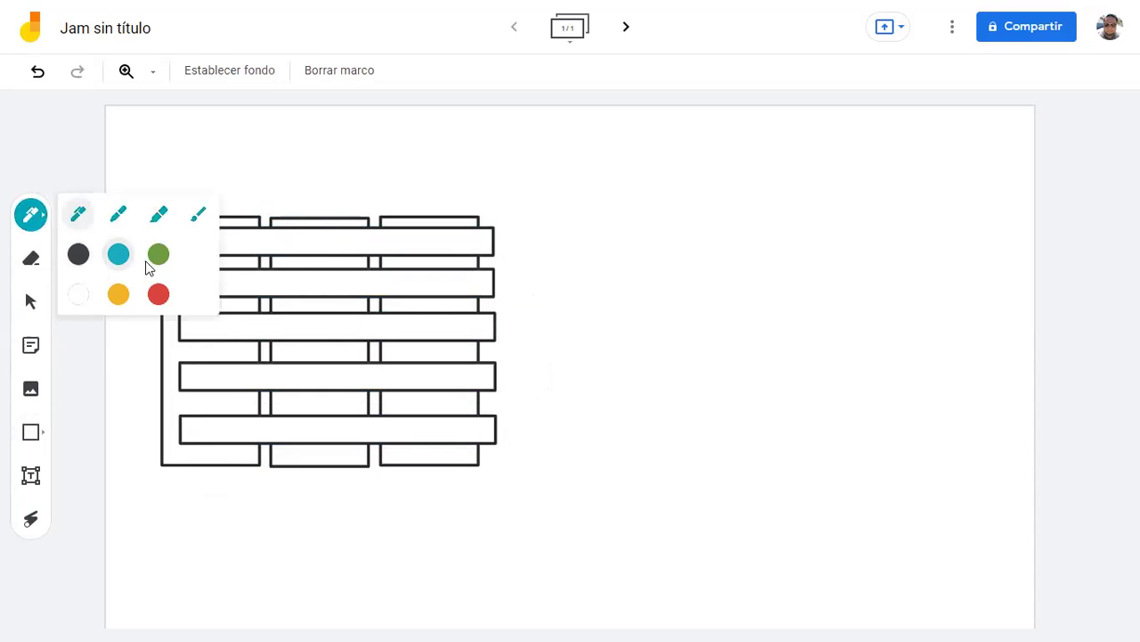
click(229, 244)
drag(214, 242, 207, 242)
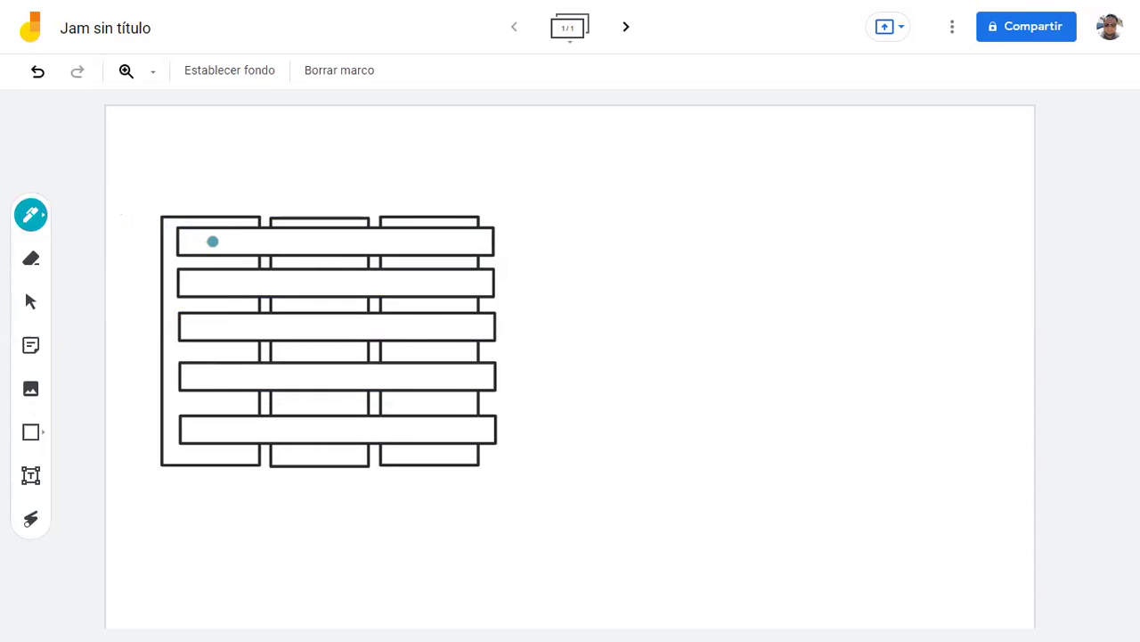
drag(210, 281, 216, 286)
drag(213, 327, 220, 331)
drag(211, 375, 220, 378)
drag(219, 431, 209, 430)
drag(315, 242, 327, 243)
drag(315, 282, 326, 285)
drag(315, 326, 330, 328)
drag(317, 373, 328, 380)
drag(322, 428, 335, 430)
drag(422, 243, 436, 244)
drag(429, 283, 437, 283)
drag(424, 328, 439, 328)
drag(426, 378, 434, 381)
drag(431, 430, 446, 430)
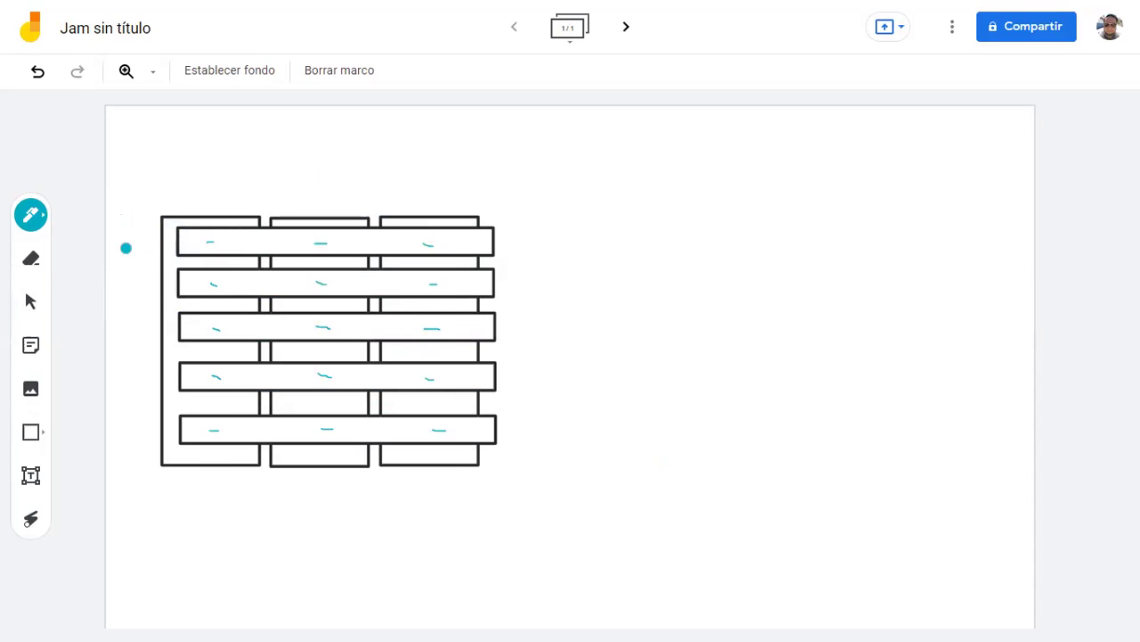
- Undo the handwritten mark beside the first row and add the text label 1 there instead
mouse_move(133, 238)
mouse_down()
mouse_move(142, 232)
mouse_move(137, 248)
mouse_up()
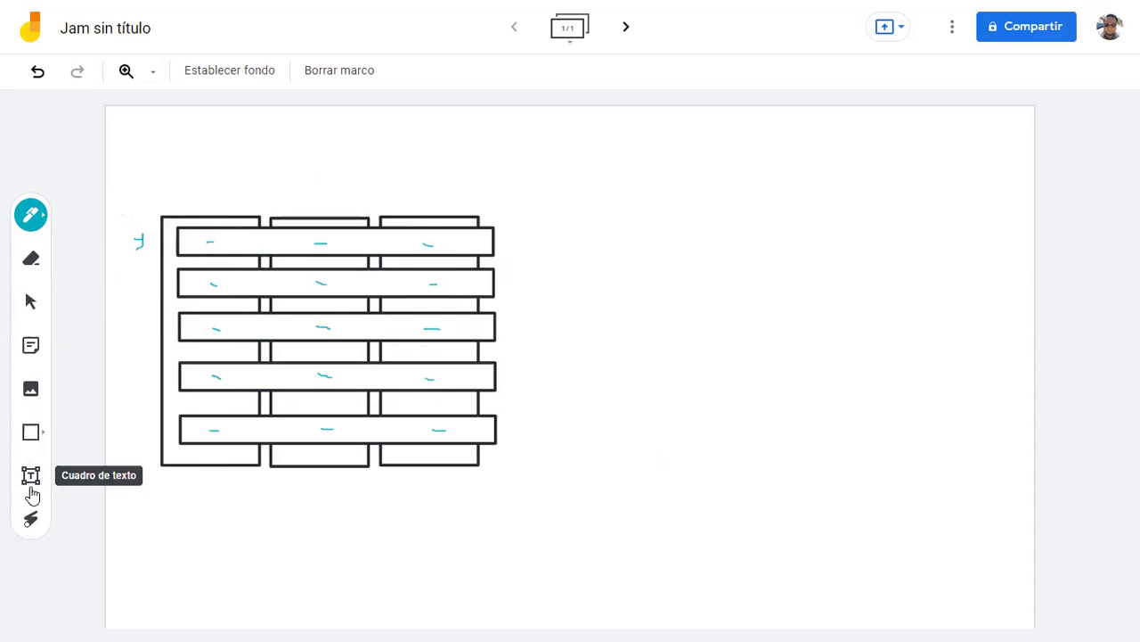
click(38, 71)
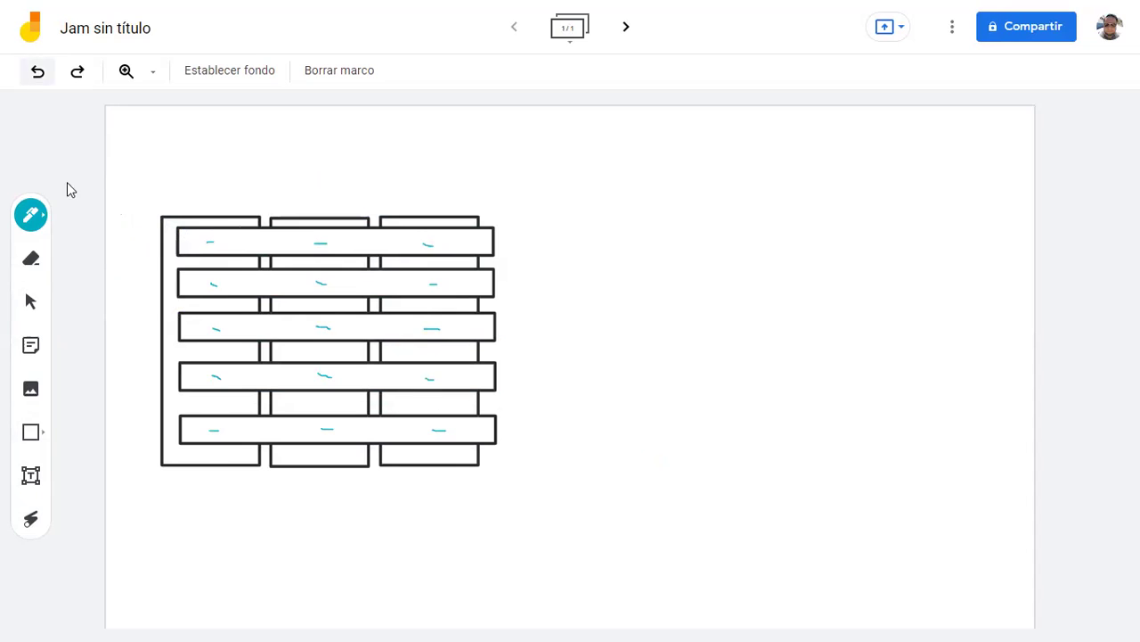
click(30, 481)
click(143, 252)
text(1)
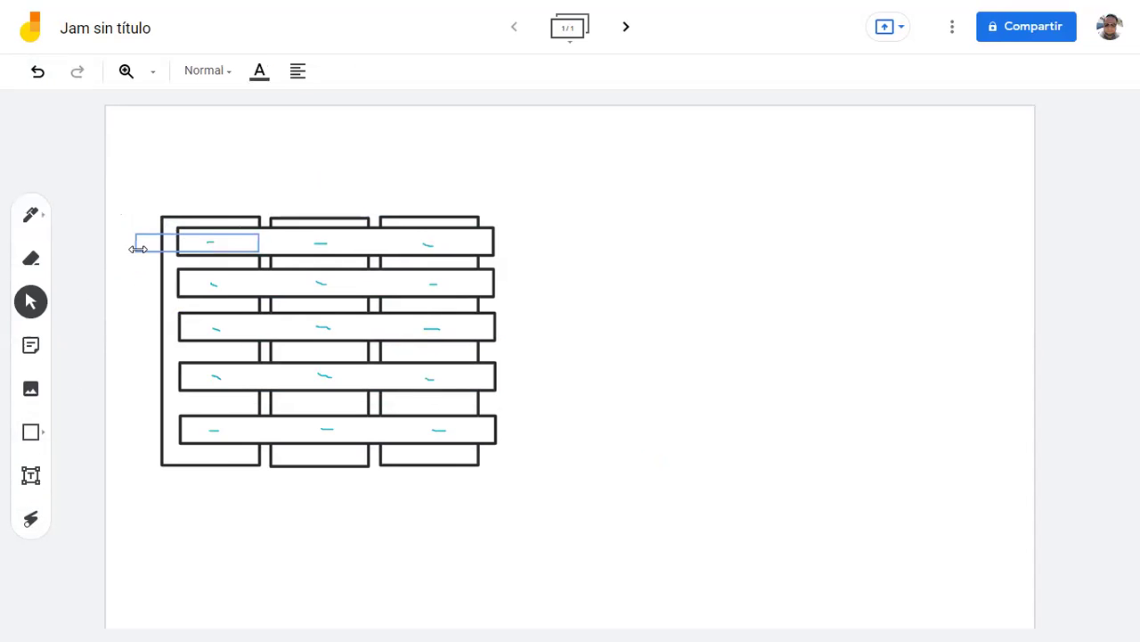
click(144, 292)
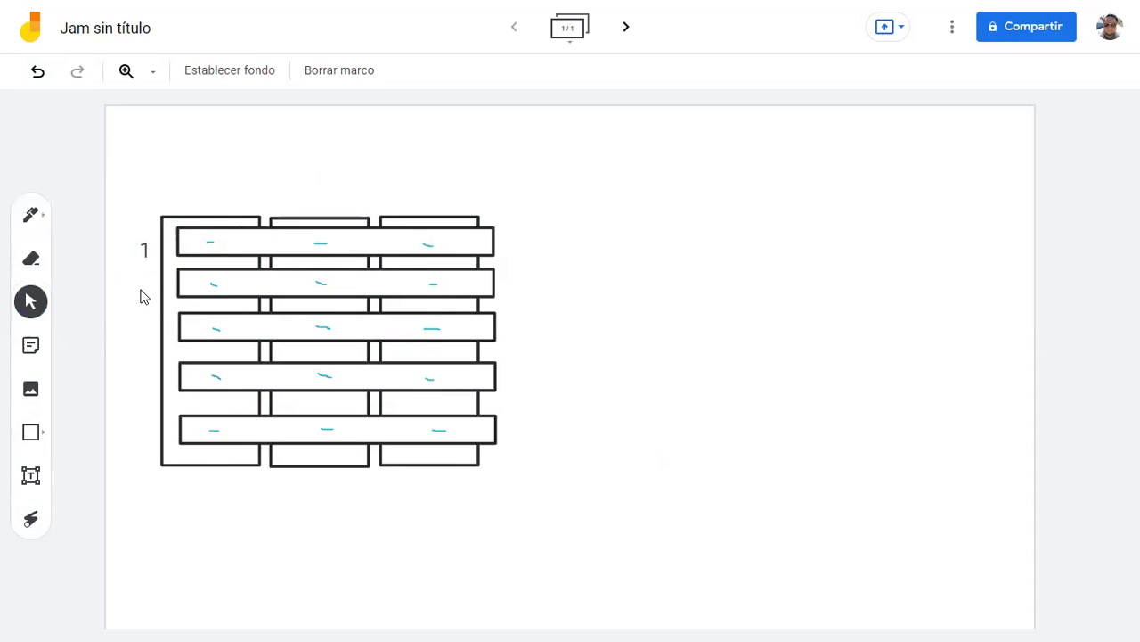
- Add the text labels 2 and 3 beside the second and third rows
click(32, 478)
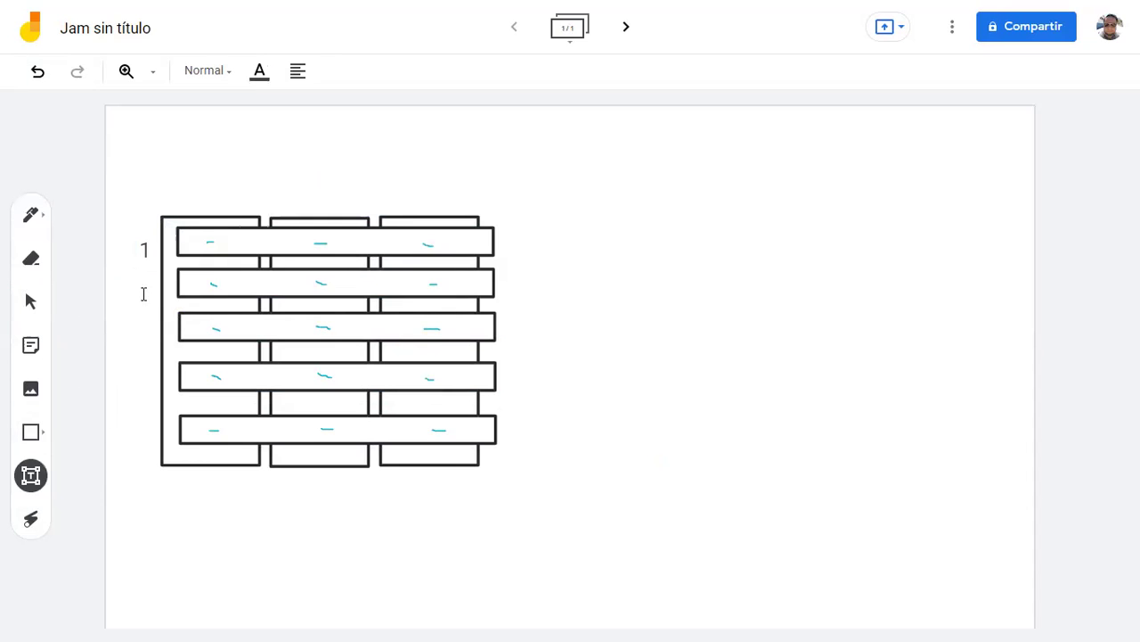
click(144, 294)
text(2)
click(133, 447)
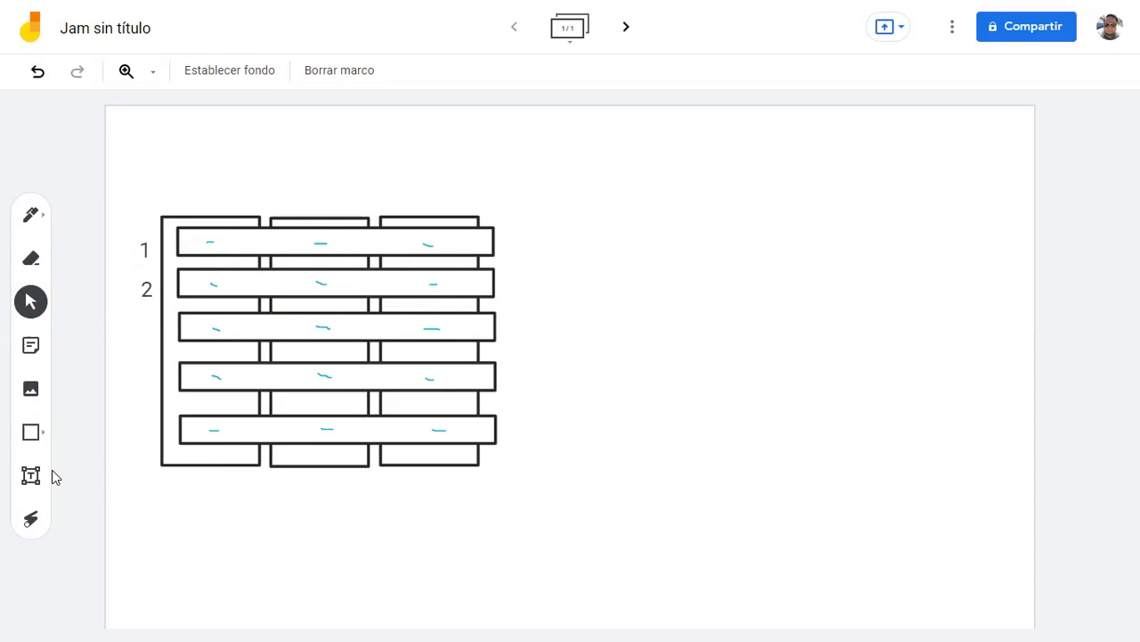
click(31, 477)
click(144, 333)
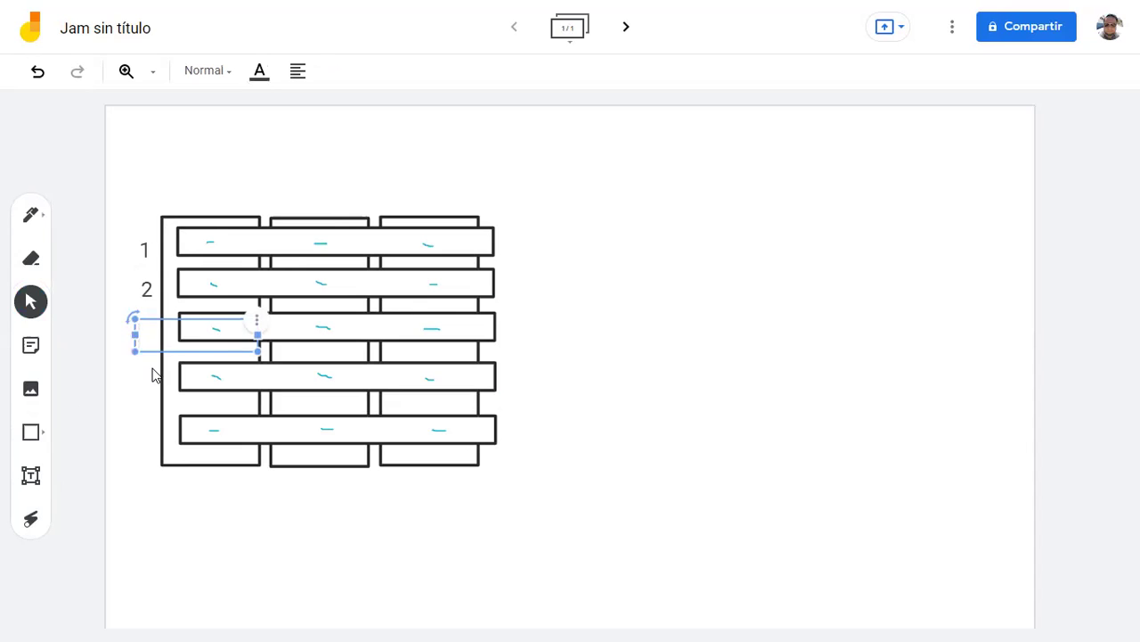
text(3)
click(152, 421)
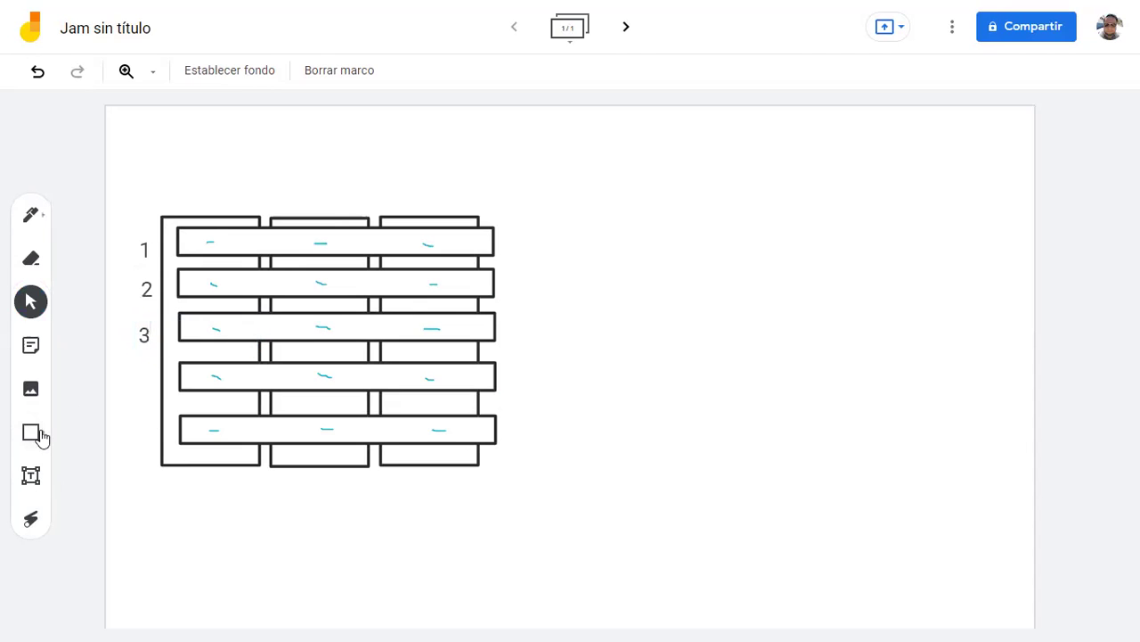
- Add the text labels 4 and 5 beside the fourth and fifth rows
click(30, 474)
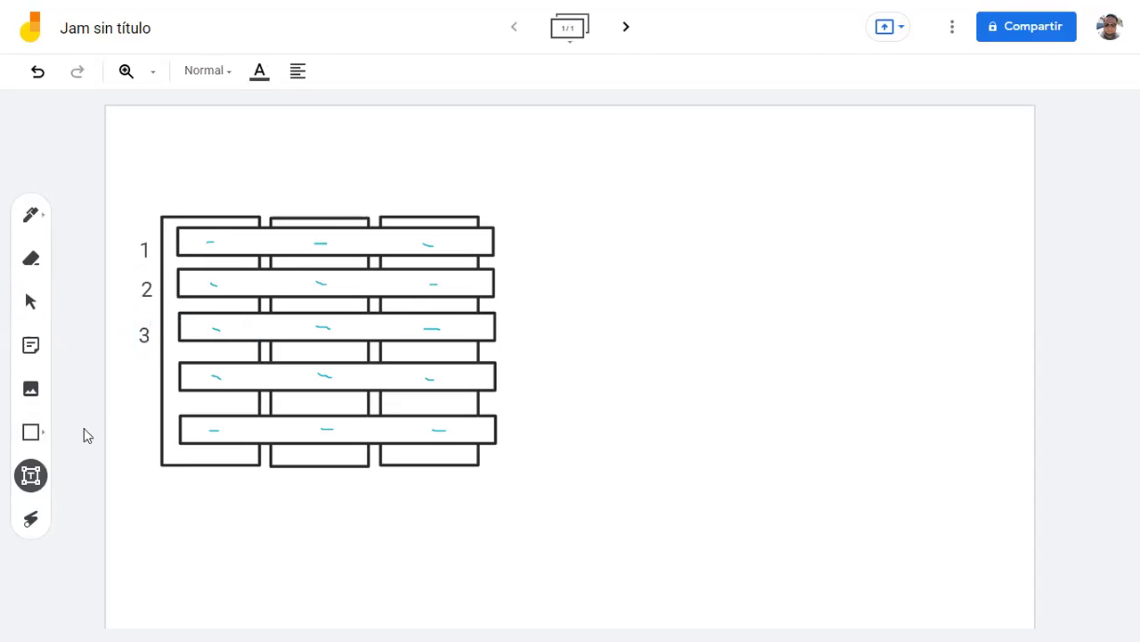
click(137, 381)
text(4)
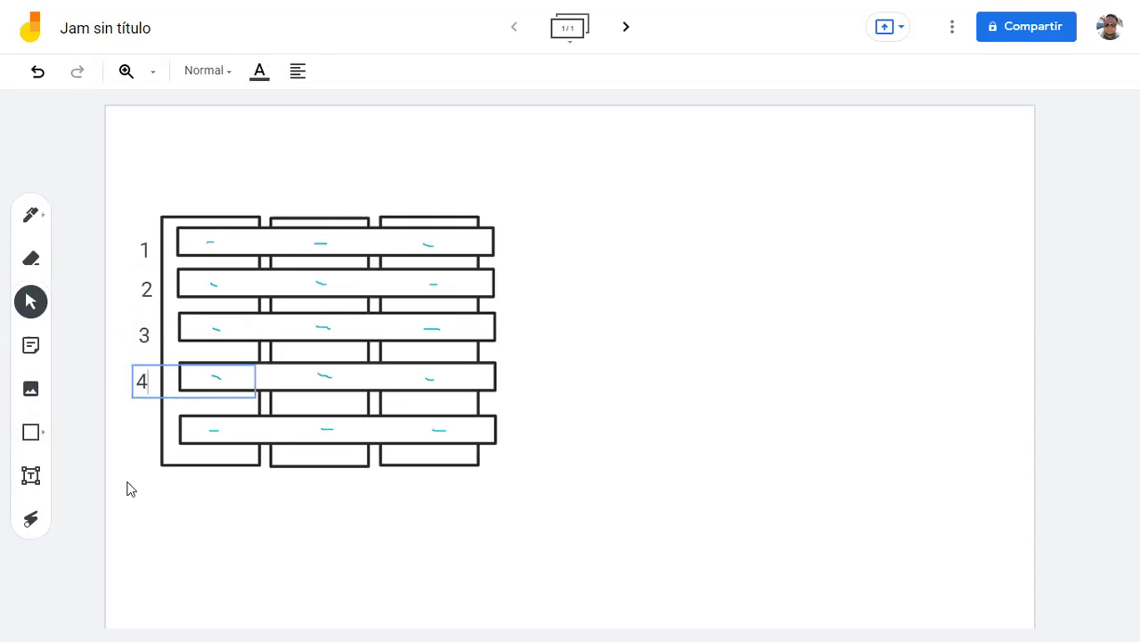
click(31, 476)
click(136, 431)
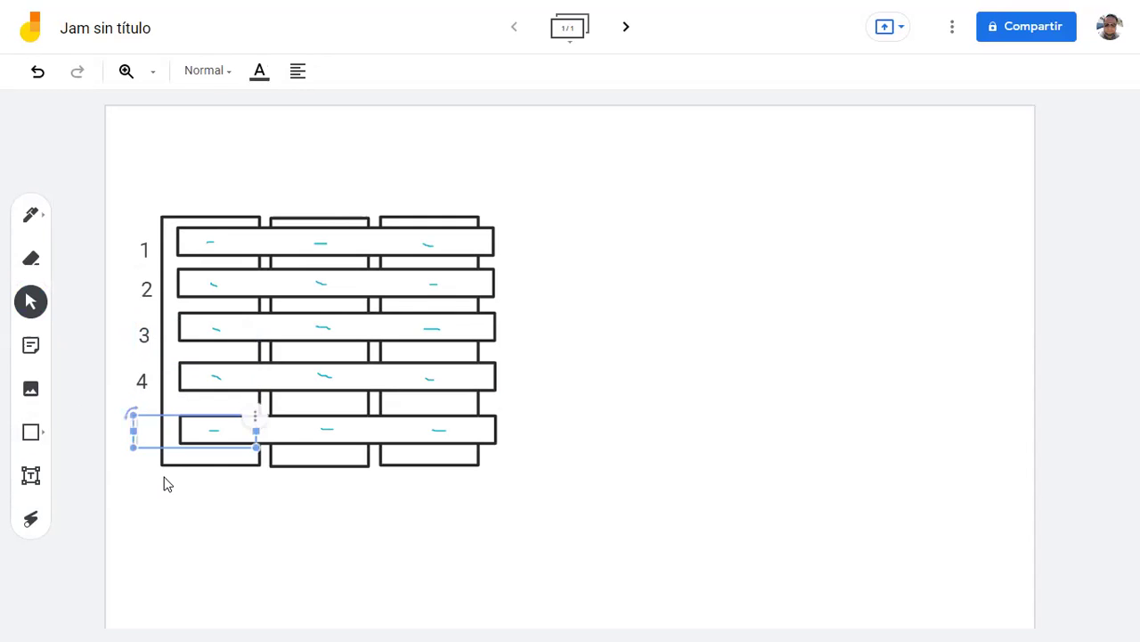
text(5)
- Add the text labels A, B and C above the three columns of the sketched table
click(32, 475)
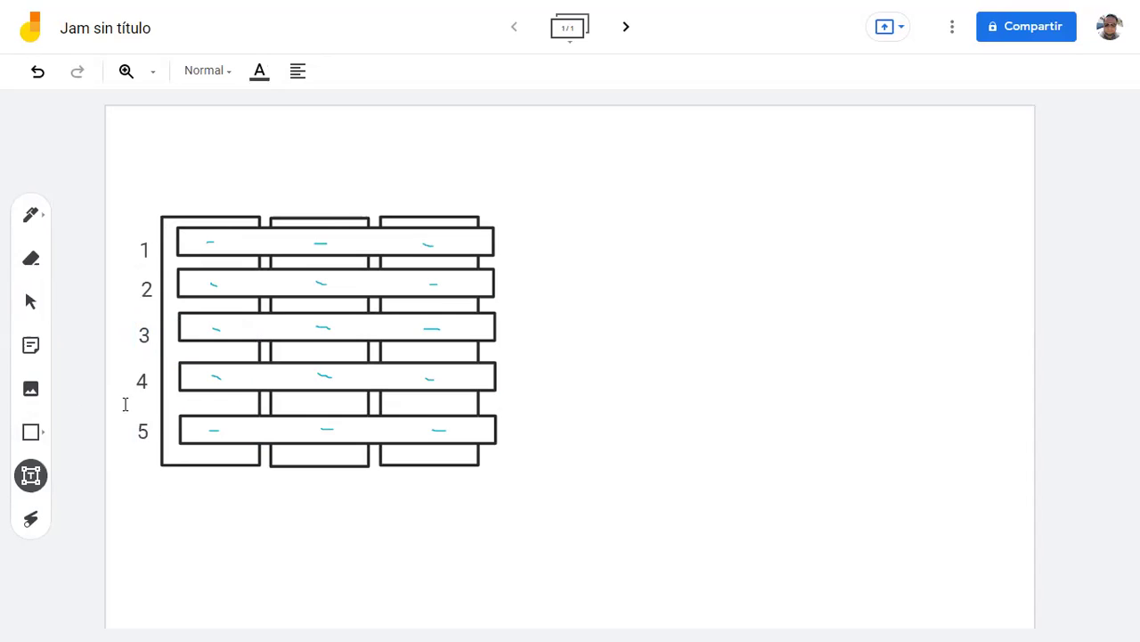
click(195, 202)
text(a)
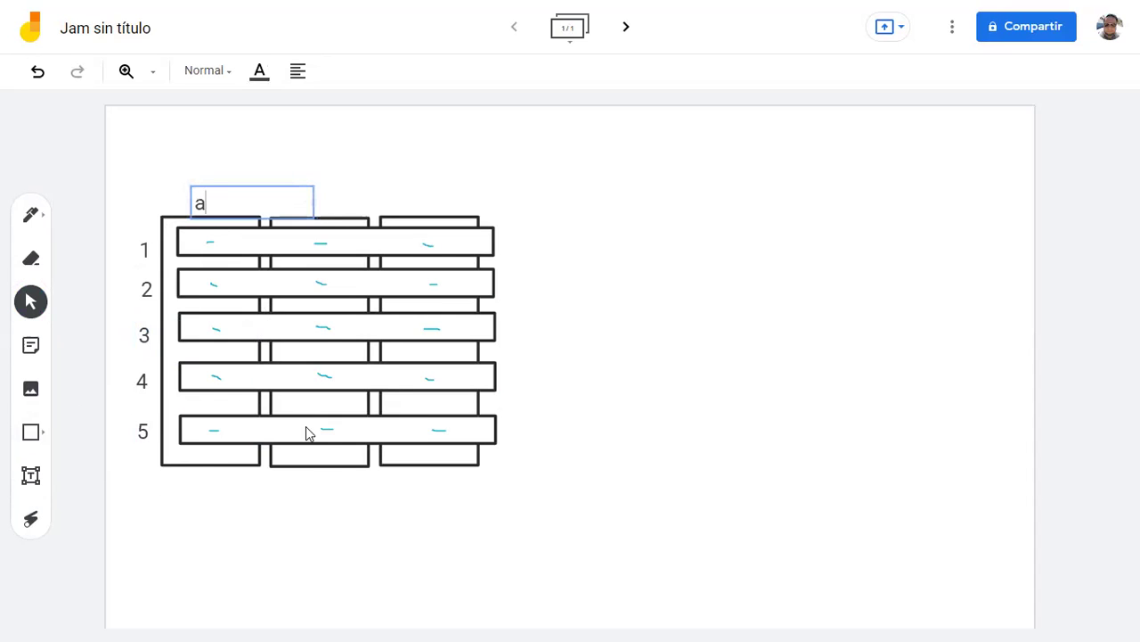
text(A)
click(183, 515)
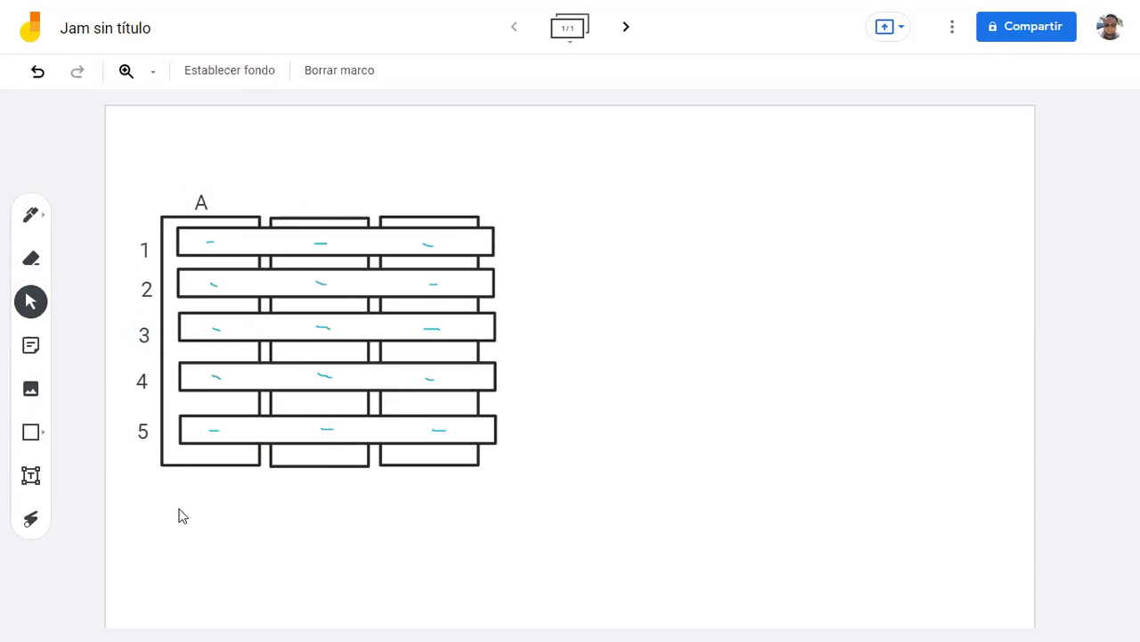
click(31, 475)
click(292, 202)
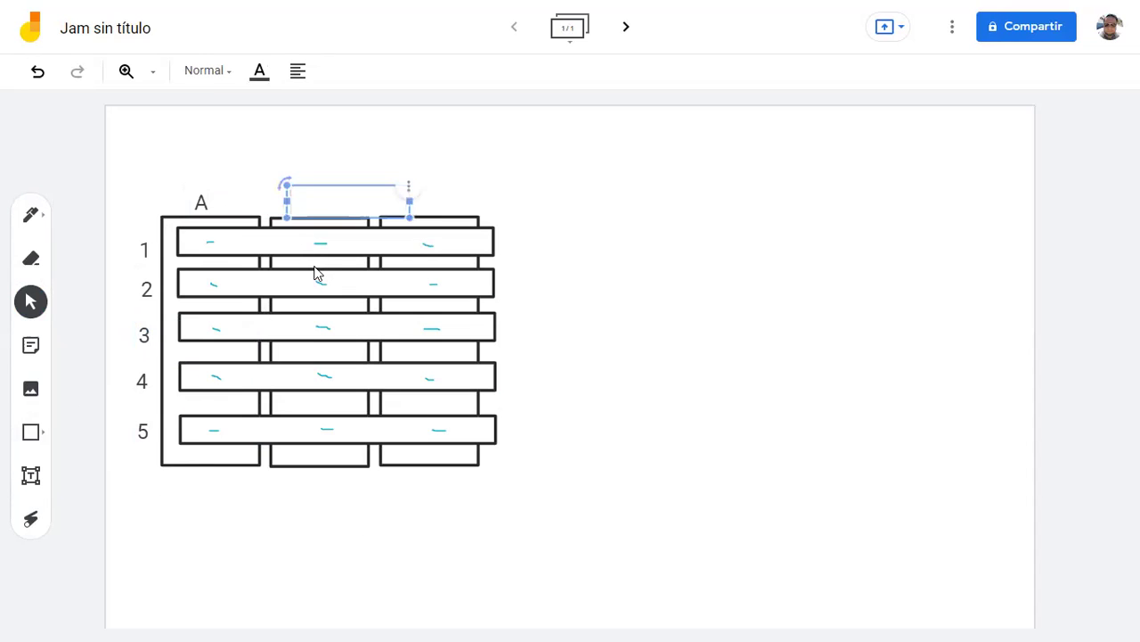
text(B)
click(299, 533)
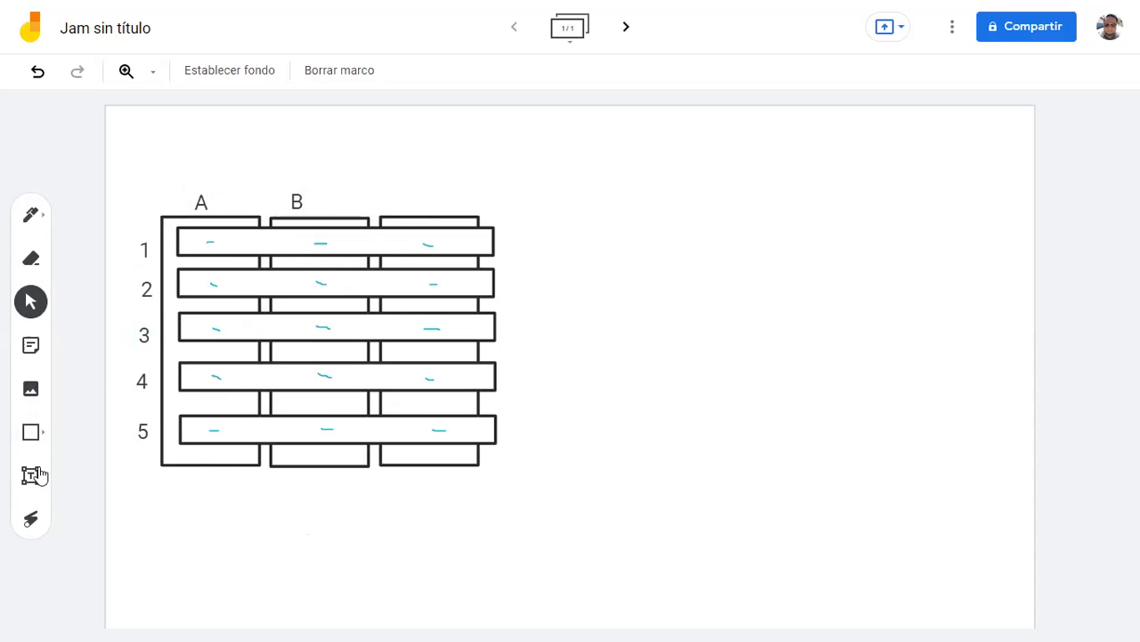
click(32, 475)
click(399, 201)
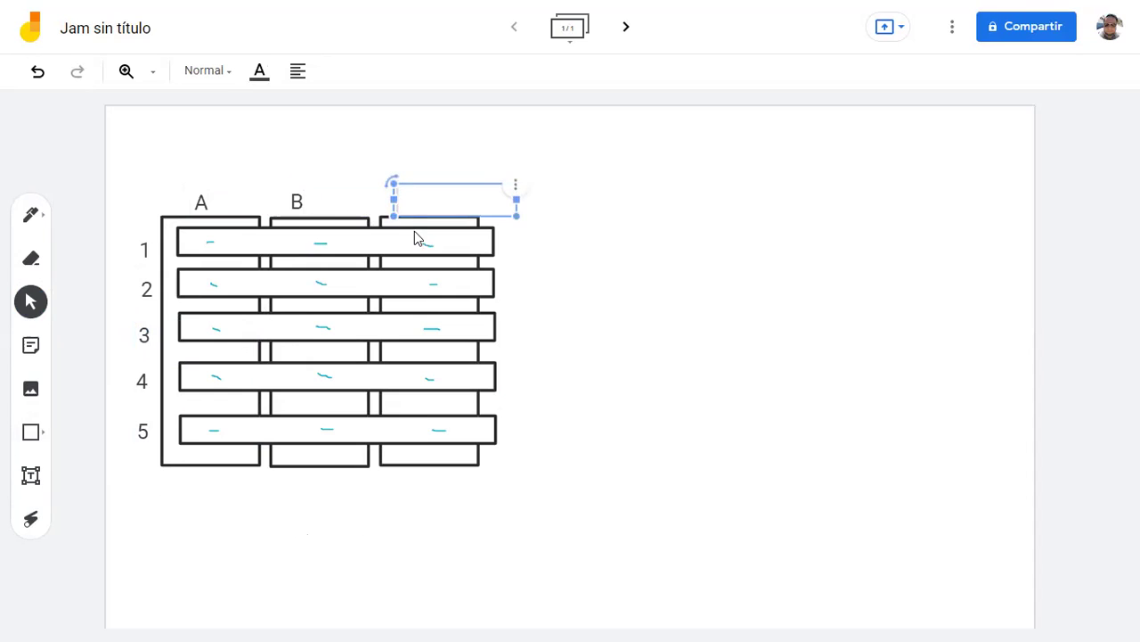
text(C)
click(530, 524)
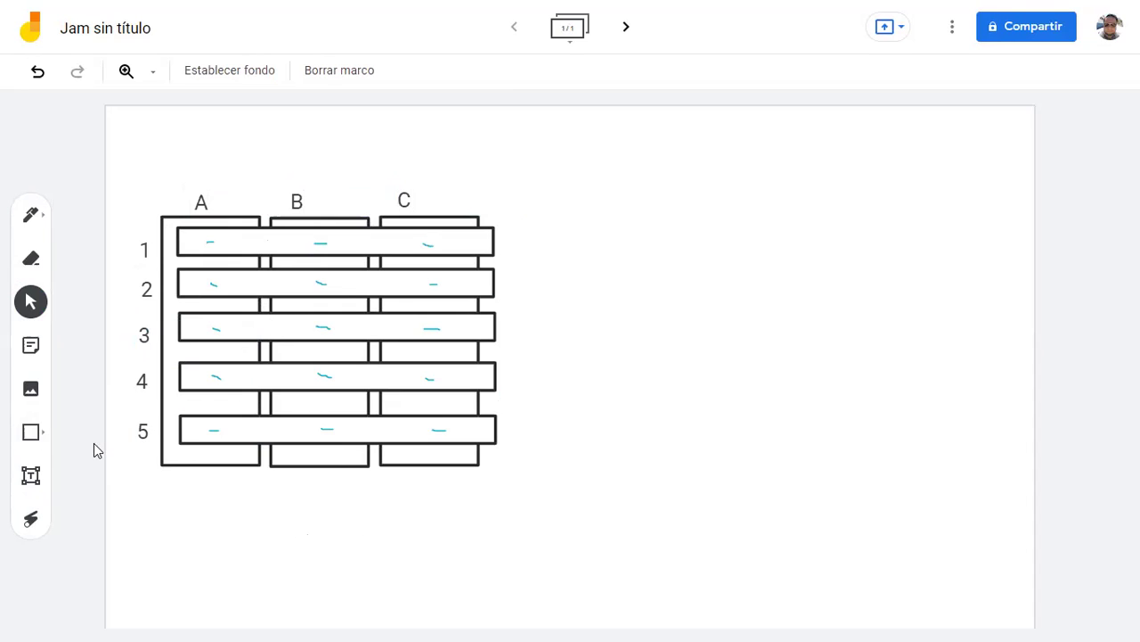
- Start a formula text reading =BUSCAV(F1 in the empty area beside the table, placed above the level of the column letters
click(34, 477)
click(582, 191)
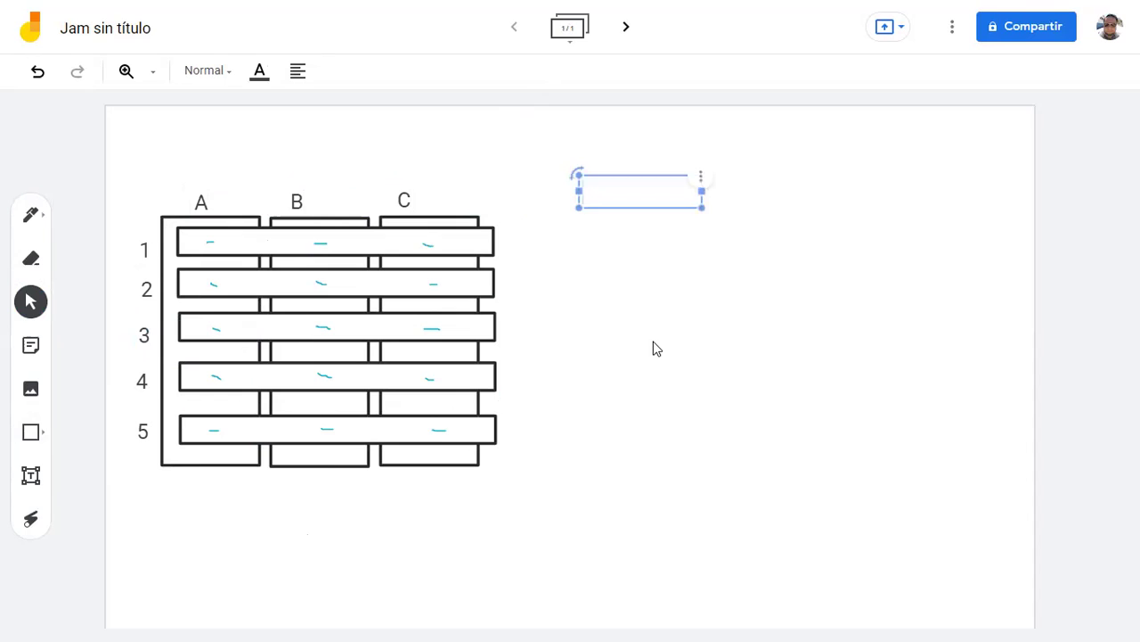
text(=BUSCAV()
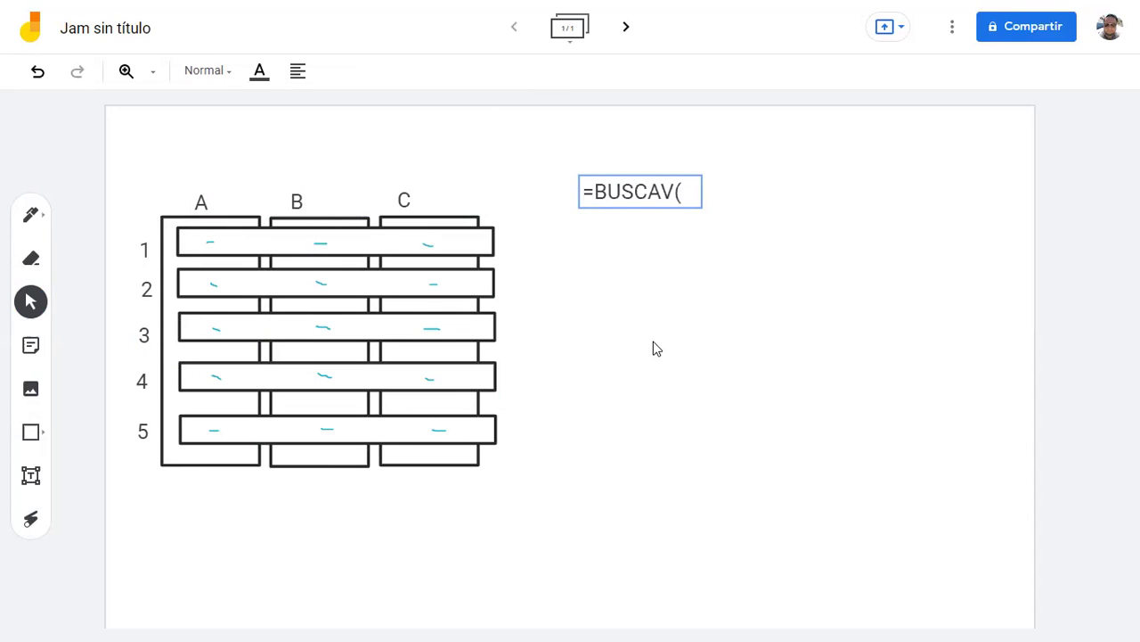
click(648, 204)
drag(647, 204, 651, 173)
click(710, 280)
click(682, 162)
key(Return)
text(F1)
- Widen the formula's text box to make room for a longer single line
click(703, 173)
drag(707, 176, 929, 165)
click(710, 166)
click(677, 158)
click(703, 149)
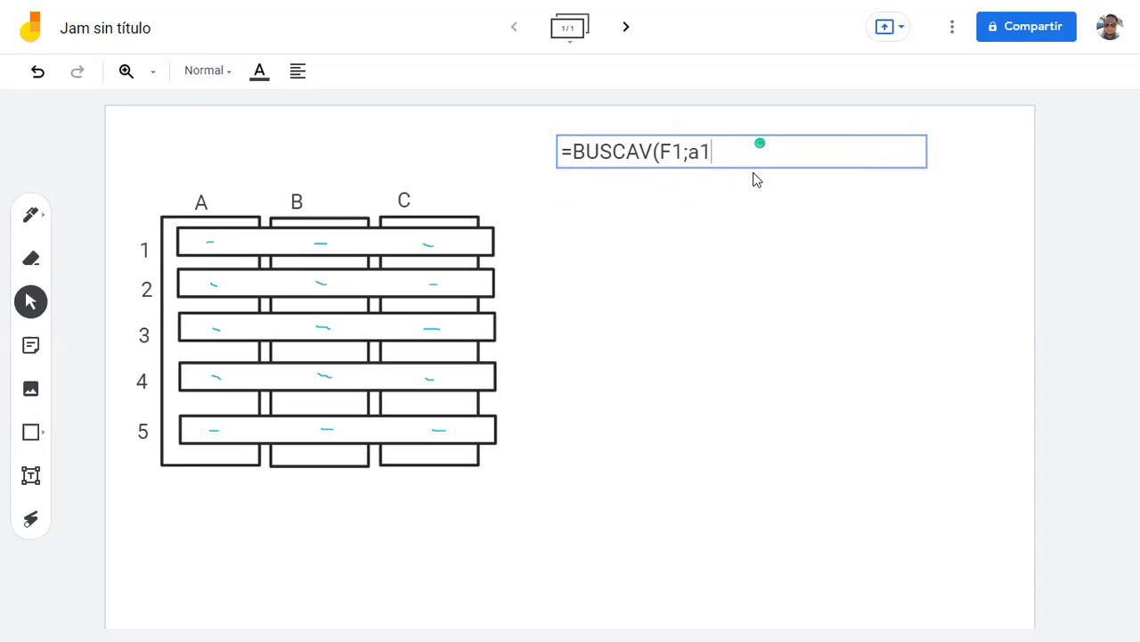
- Complete the formula text as =BUSCAV(F1;A1:C5; ___ ; FALSO), leaving a blank for the third argument
text(;a)
key(BackSpace)
text(A1:C5; ___ ; fal)
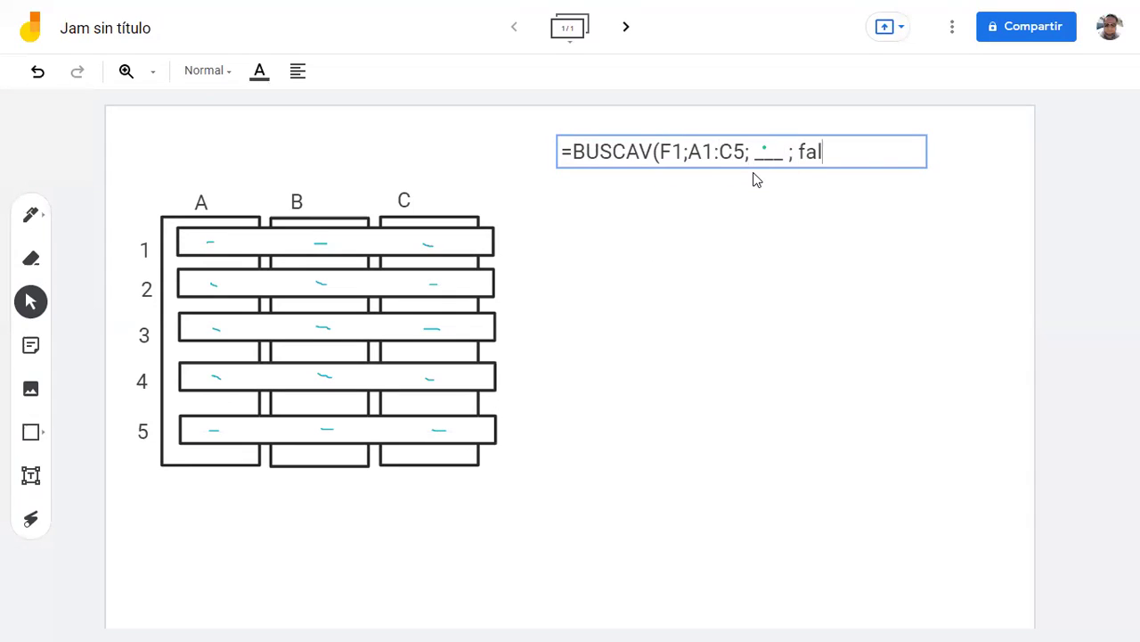
text(FALSO)
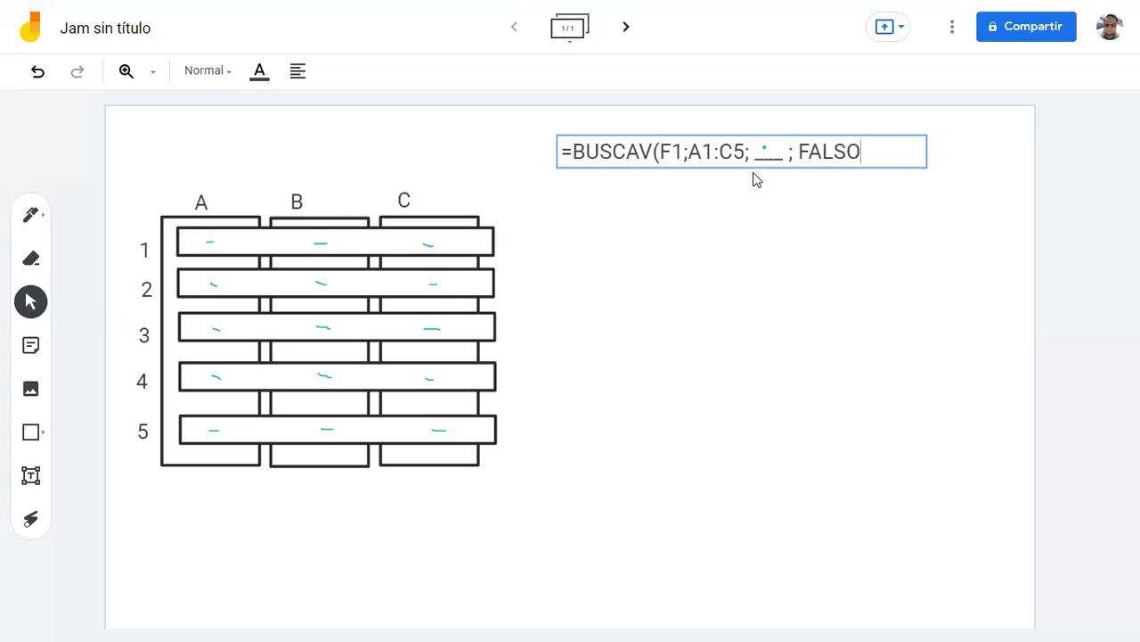
click(647, 267)
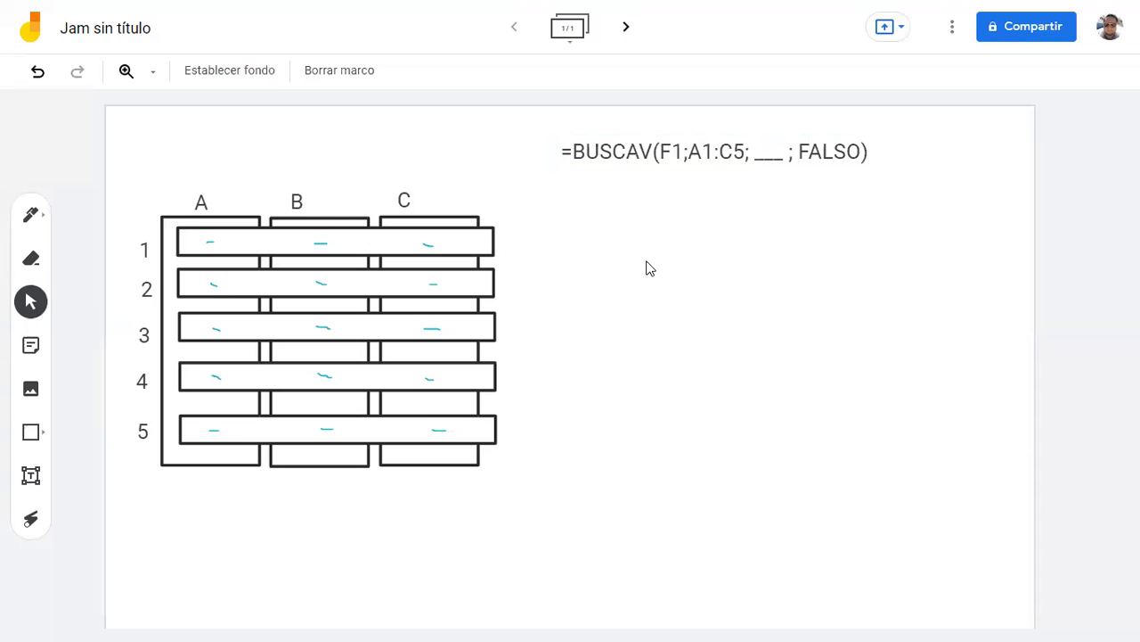
- Move the formula text slightly farther from the table and a little lower
click(670, 150)
click(702, 175)
click(695, 152)
click(702, 162)
drag(702, 162, 753, 178)
click(661, 327)
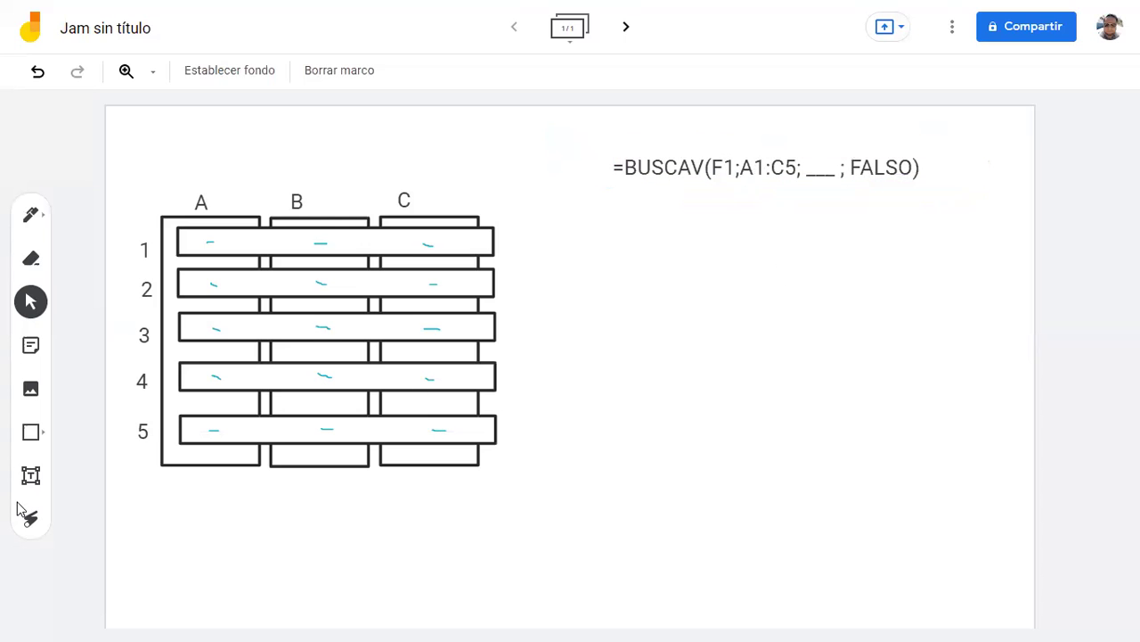
- Add the text label F1= below the BUSCAV formula
click(30, 475)
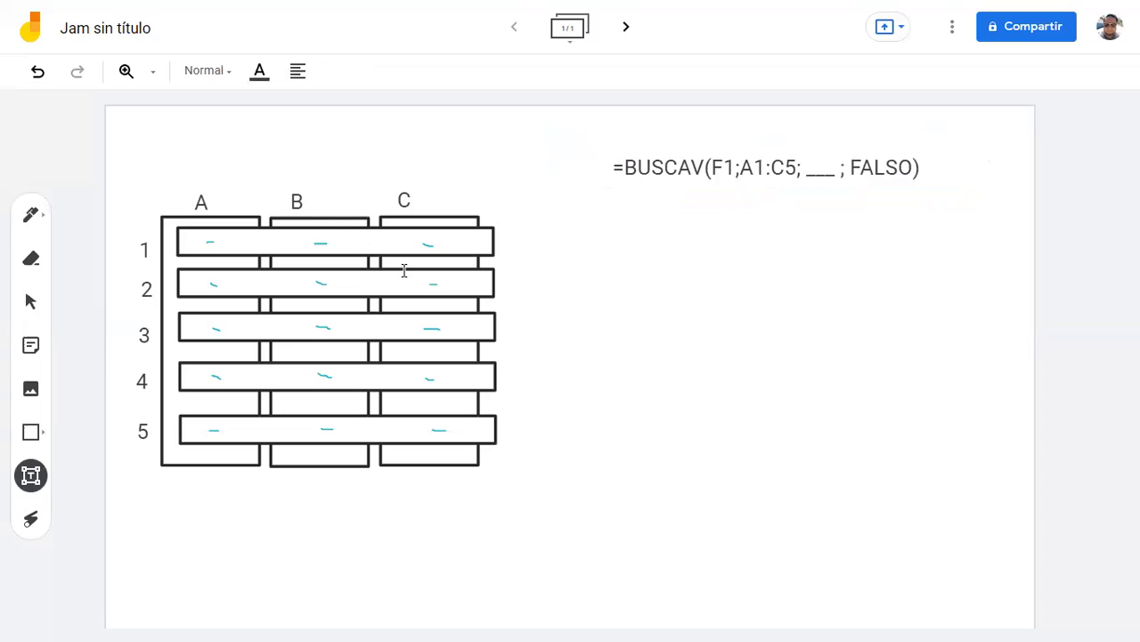
click(605, 239)
text(f)
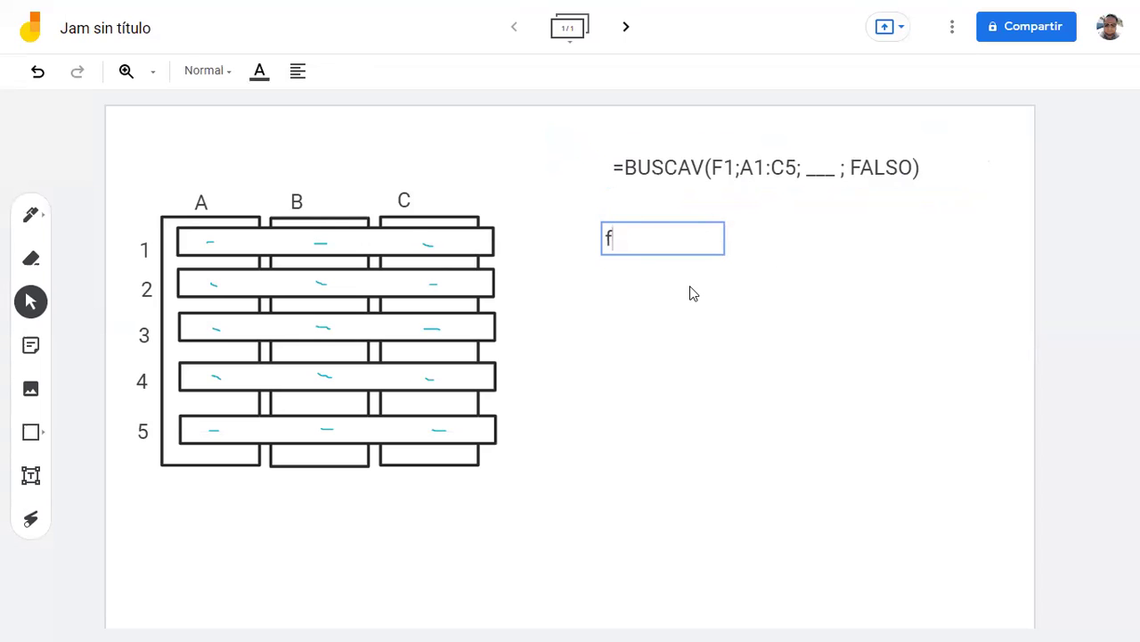
text(1=)
click(668, 289)
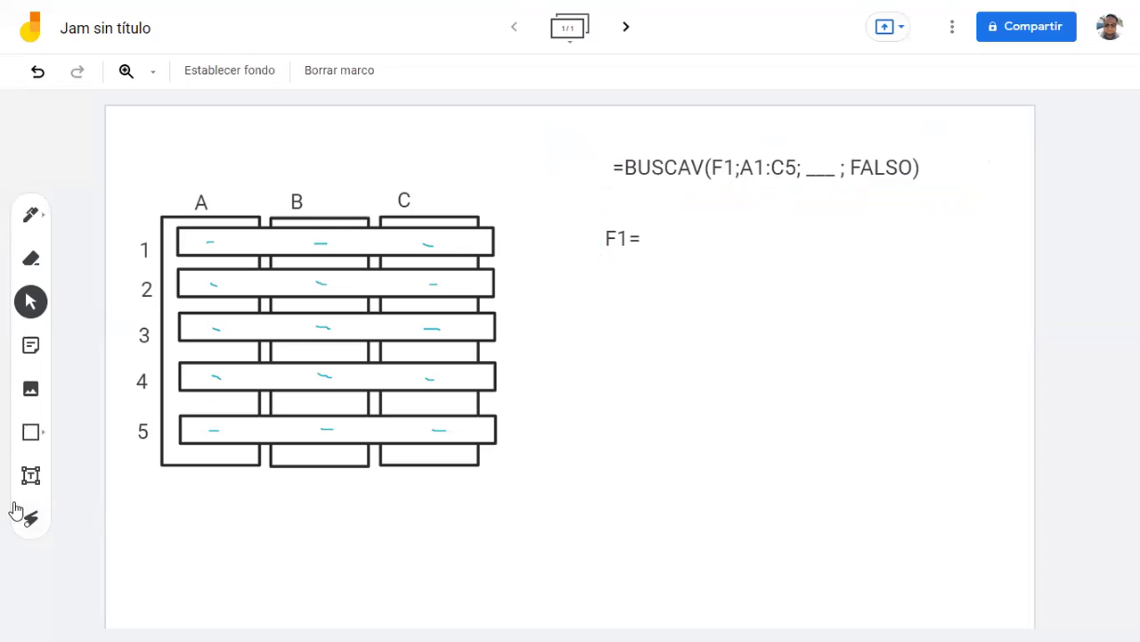
- Add the person's first name as text beside F1= and draw an empty rectangle beneath it
click(31, 477)
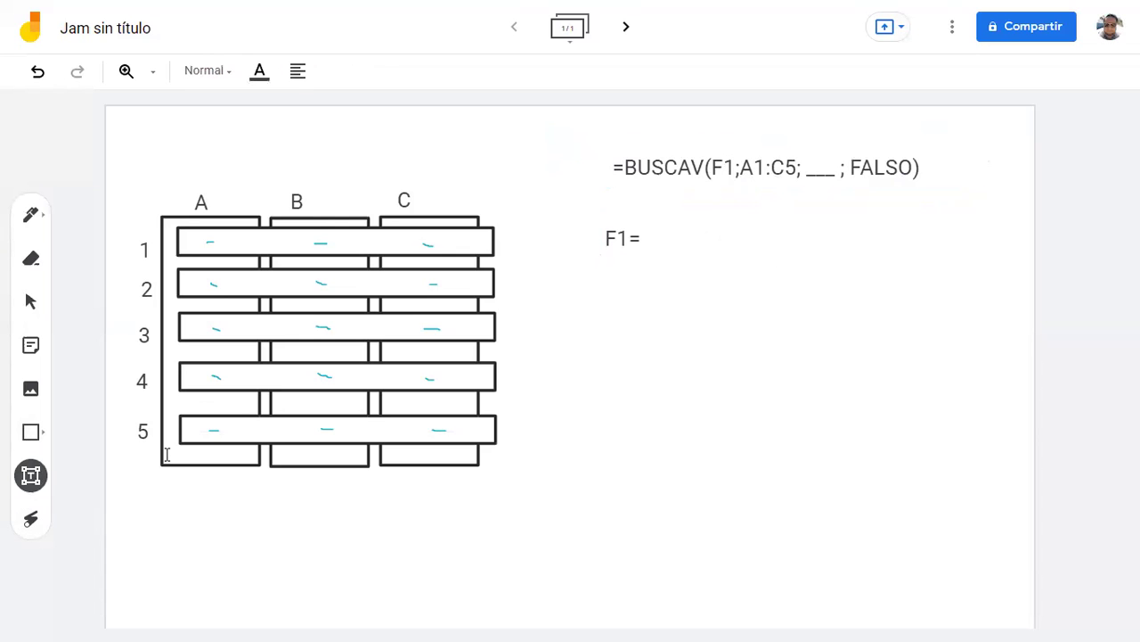
click(656, 238)
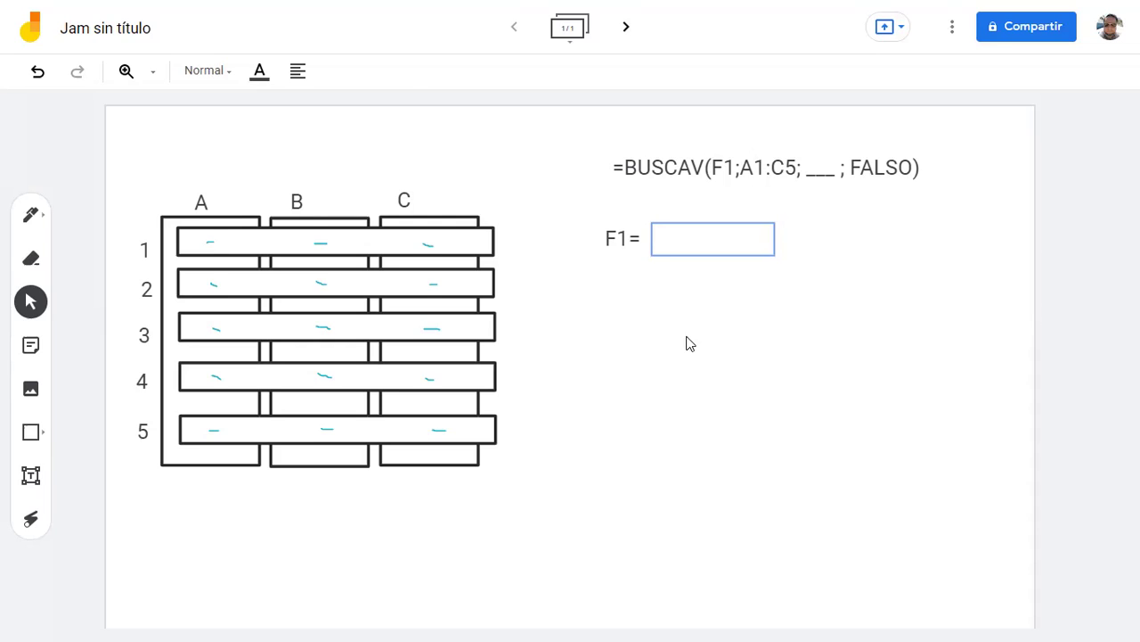
text(fABI)
key(BackSpace)
key(BackSpace)
key(BackSpace)
text(Fabiola)
click(630, 307)
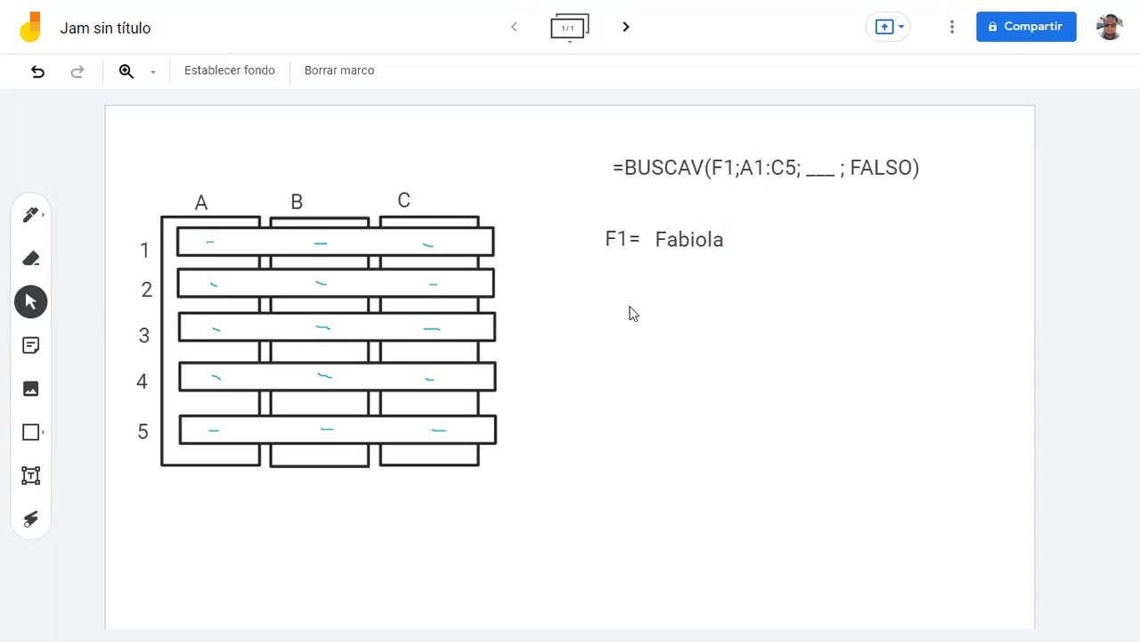
click(30, 432)
drag(656, 277, 786, 319)
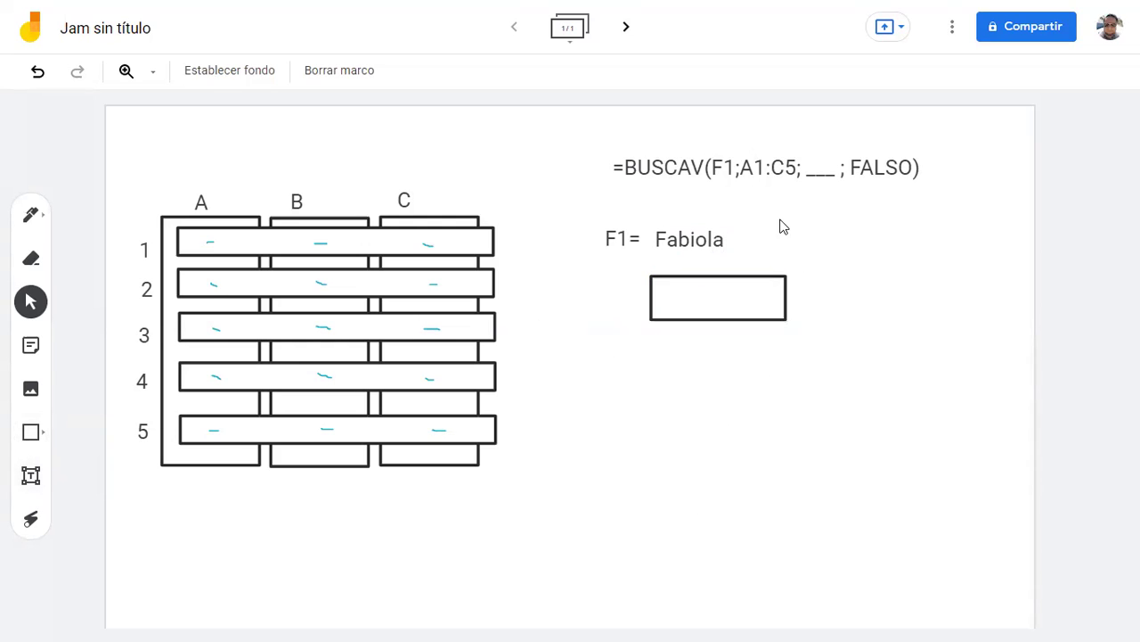
- With the turquoise pen, underline the name, draw an arrow from it to F1 in the formula, and tick F1
click(33, 221)
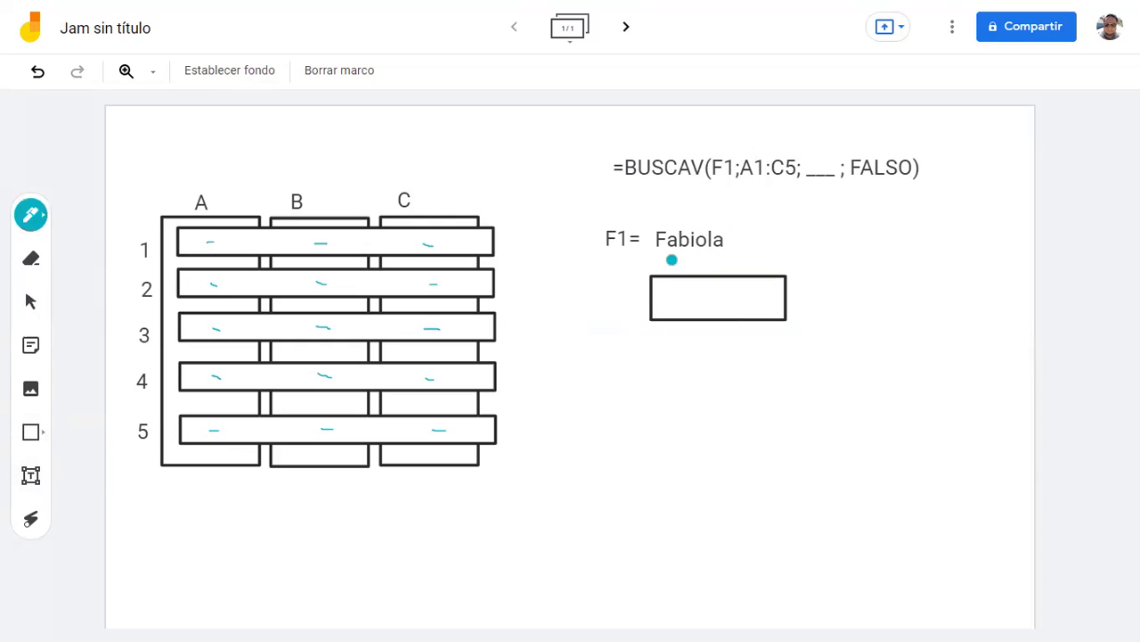
mouse_move(689, 222)
mouse_down()
mouse_move(716, 176)
mouse_move(717, 194)
mouse_up()
drag(655, 255, 722, 256)
drag(720, 143, 737, 123)
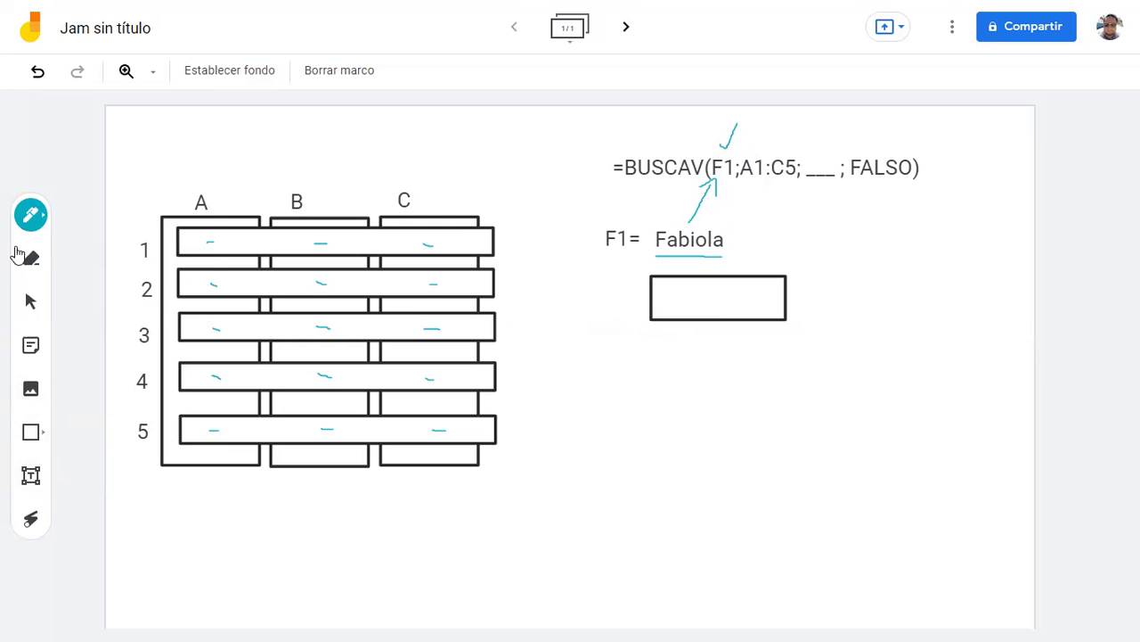
- With the green pen, underline A1:C5, outline the whole table, and underline FALSO with a tick below it
click(32, 222)
click(157, 254)
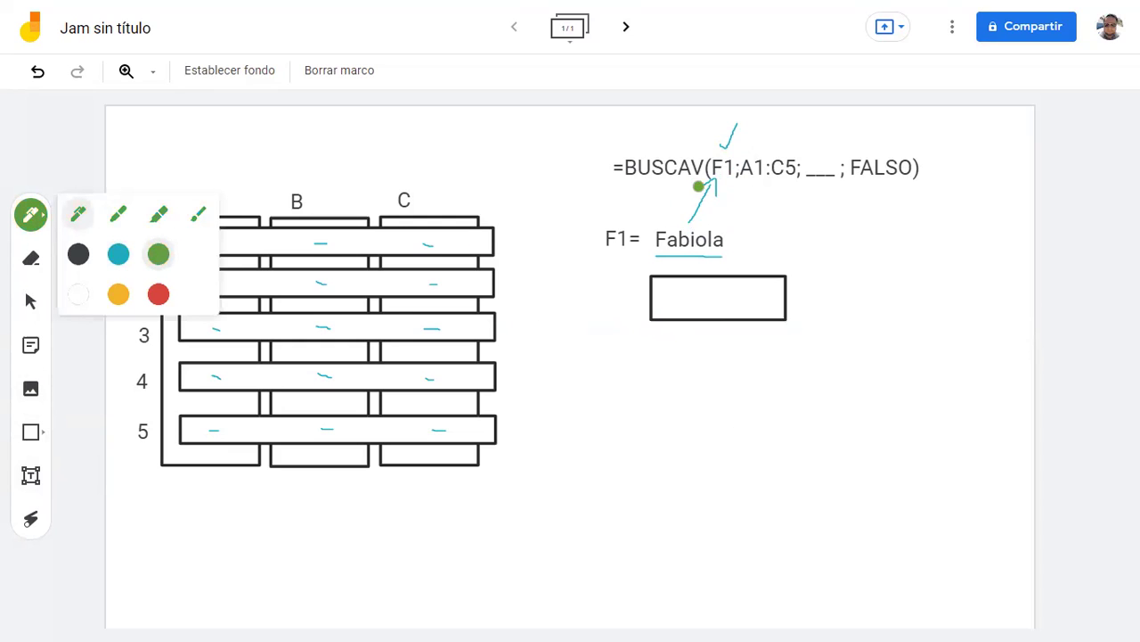
drag(739, 187, 797, 182)
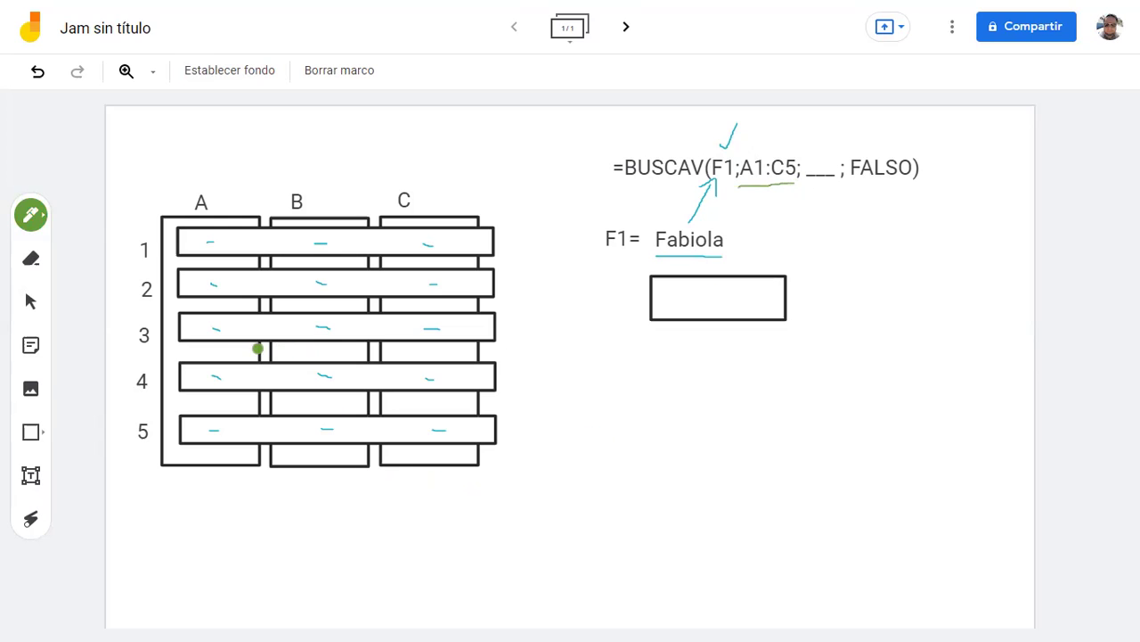
mouse_move(127, 195)
mouse_down()
mouse_move(115, 481)
mouse_move(446, 505)
mouse_move(530, 320)
mouse_move(482, 196)
mouse_move(278, 190)
mouse_move(121, 201)
mouse_up()
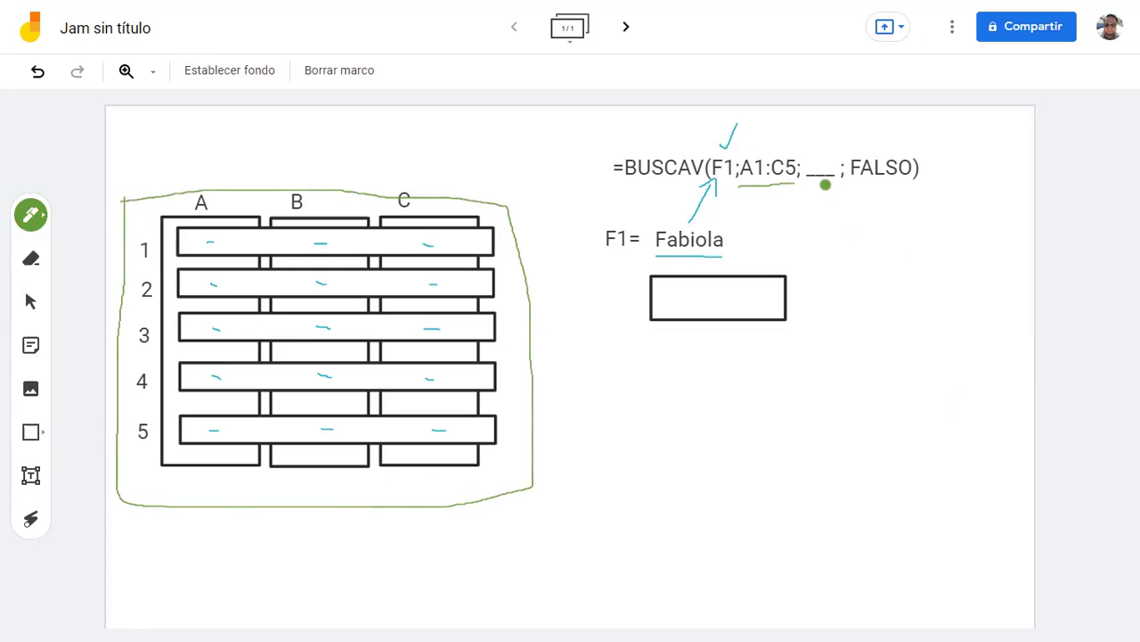
mouse_move(852, 181)
mouse_down()
mouse_move(910, 182)
mouse_move(882, 203)
mouse_move(889, 189)
mouse_up()
- Add the text note "Exacta o =" below the FALSO argument
click(31, 478)
click(885, 259)
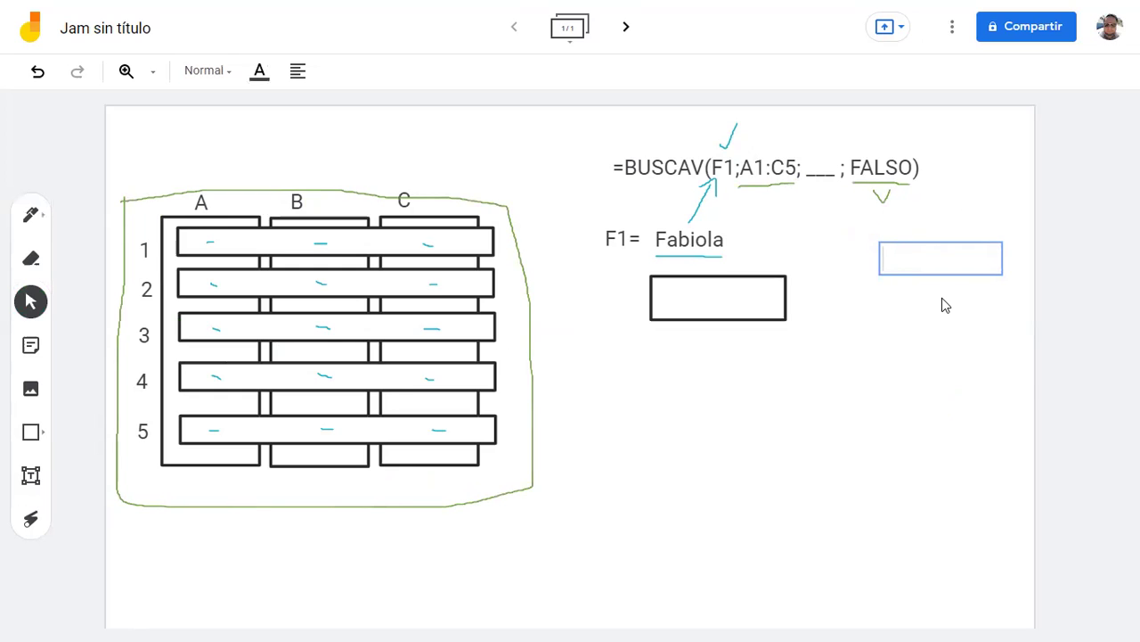
text(Exacta 0)
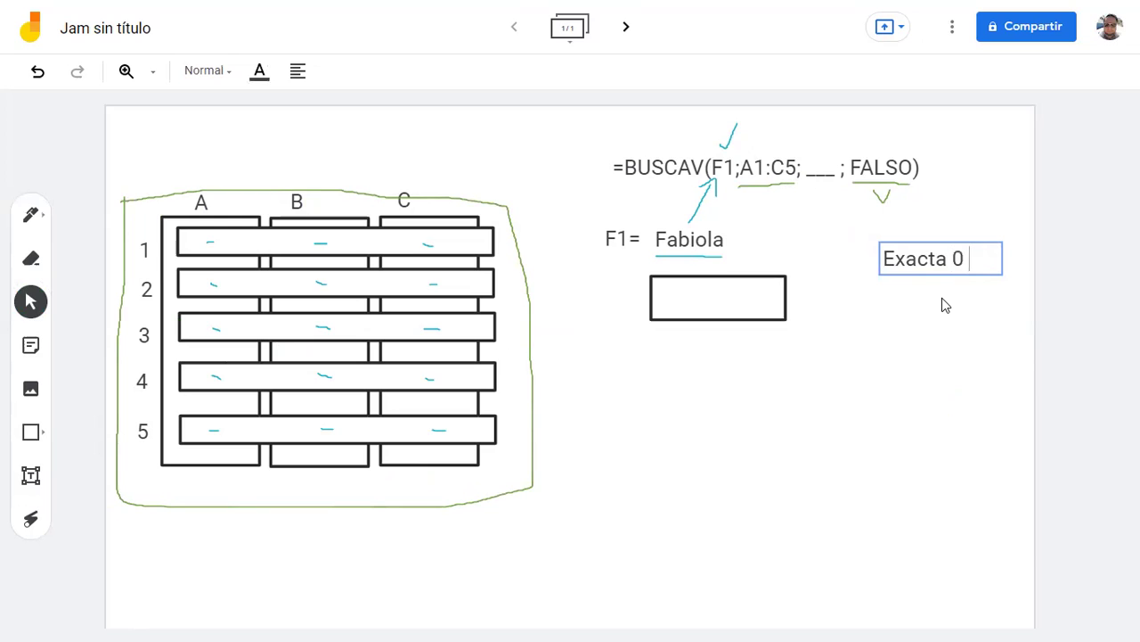
key(BackSpace)
text(o =)
click(656, 243)
click(689, 269)
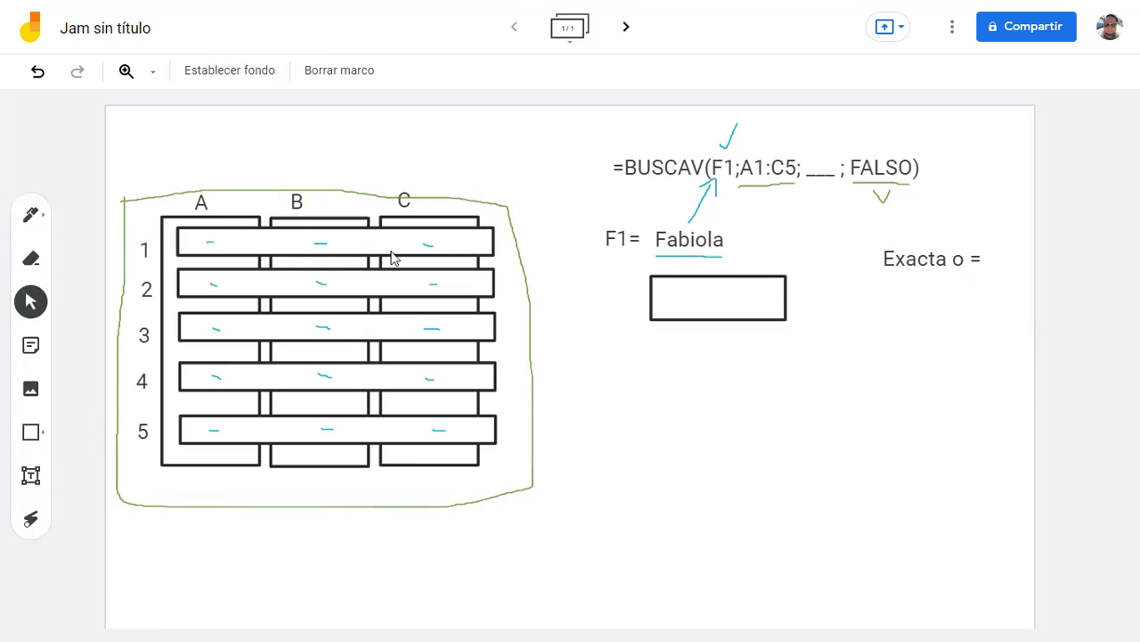
- Draw a red pen tick above the blank third argument of the formula
click(32, 227)
click(32, 237)
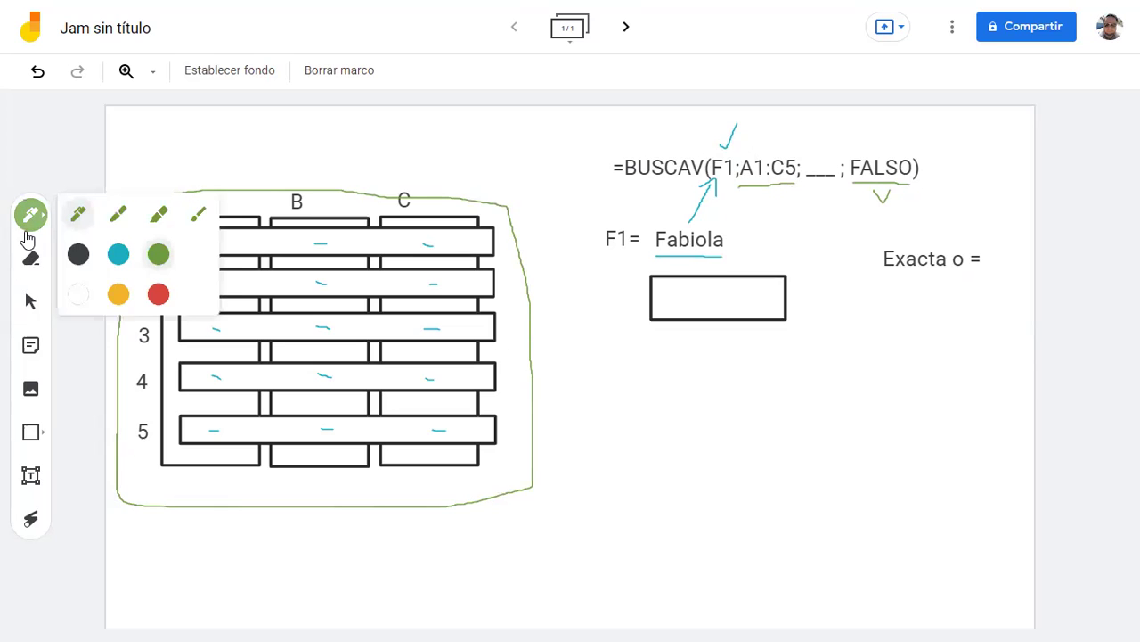
click(159, 296)
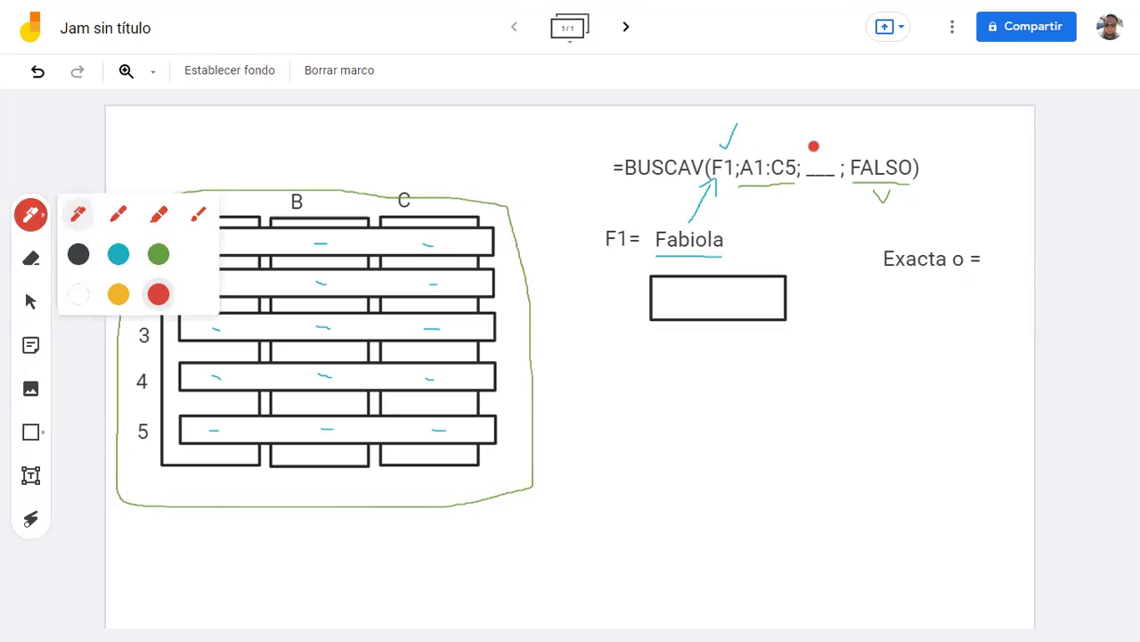
drag(818, 147, 830, 128)
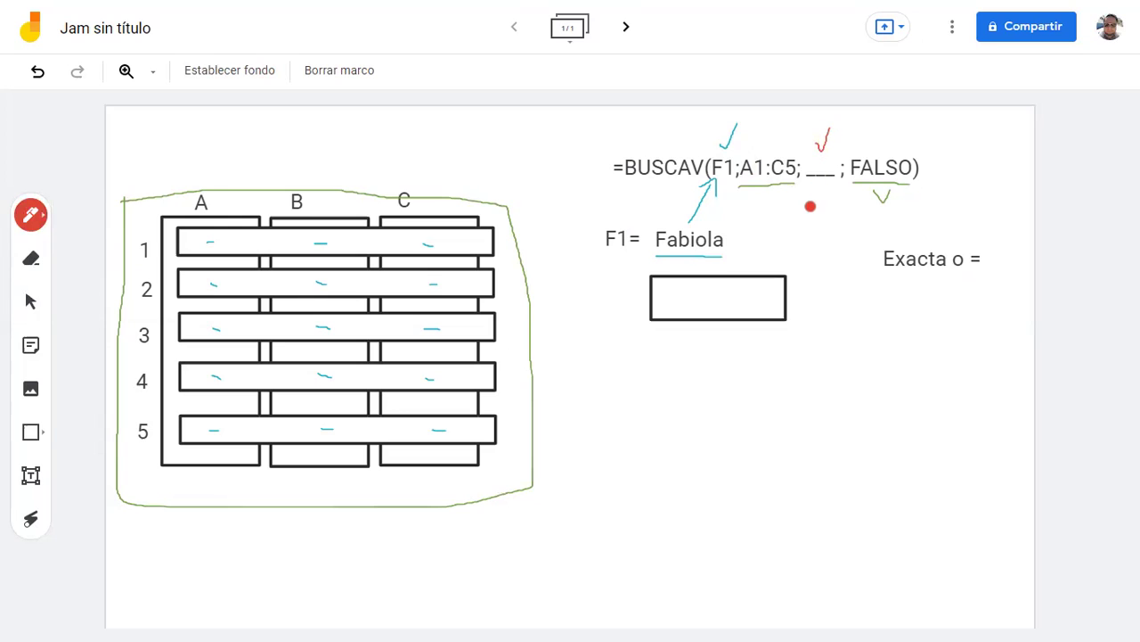
- Draw a red arrow from the blank third argument to below the table and number columns A, B and C as 1, 2 and 3
mouse_move(820, 188)
mouse_down()
mouse_move(797, 519)
mouse_move(603, 524)
mouse_up()
mouse_move(525, 535)
mouse_down()
mouse_move(288, 612)
mouse_move(297, 545)
mouse_move(279, 558)
mouse_move(297, 544)
mouse_up()
mouse_move(206, 484)
mouse_down()
mouse_move(214, 474)
mouse_move(212, 496)
mouse_move(229, 502)
mouse_up()
mouse_move(313, 480)
mouse_down()
mouse_move(323, 474)
mouse_move(311, 499)
mouse_move(333, 505)
mouse_up()
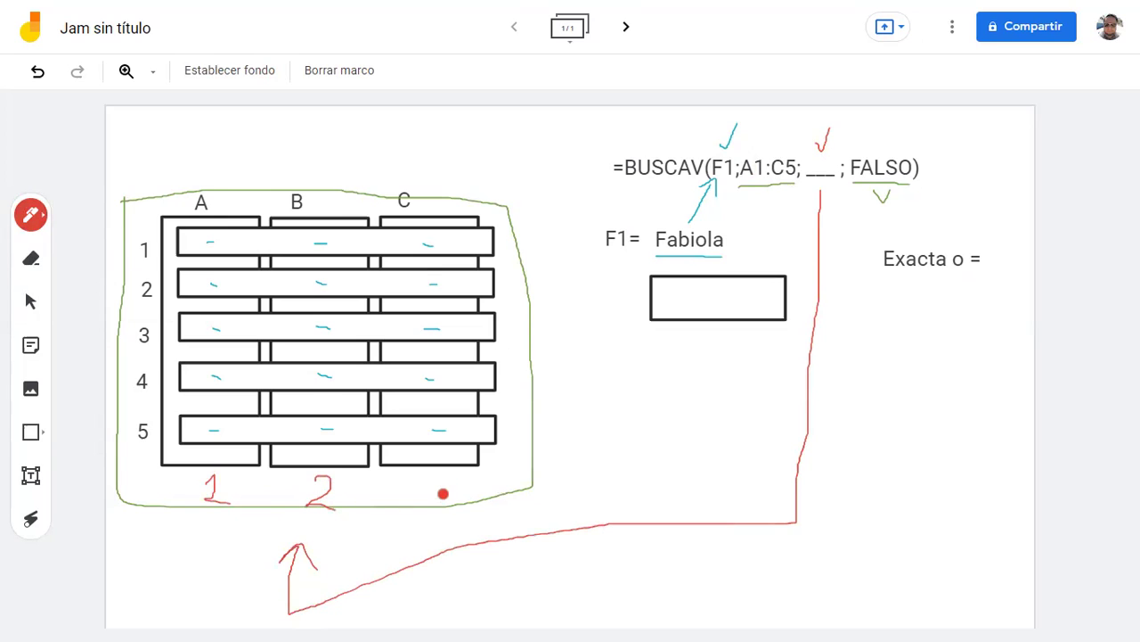
mouse_move(420, 474)
mouse_down()
mouse_move(441, 499)
mouse_move(420, 505)
mouse_up()
click(30, 475)
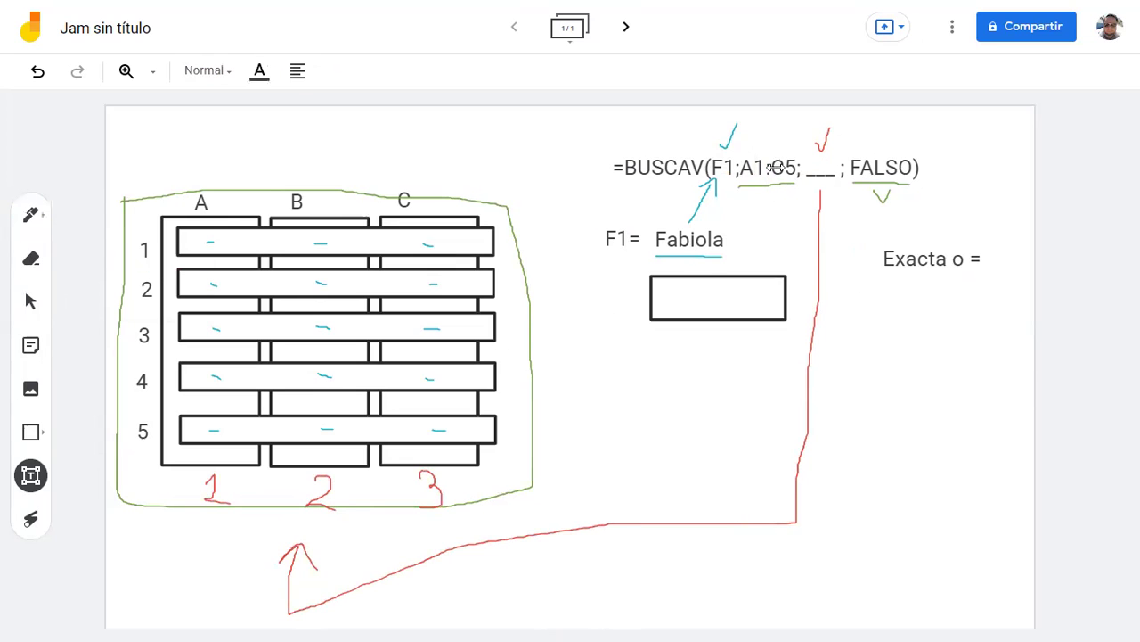
drag(771, 151, 897, 182)
click(648, 168)
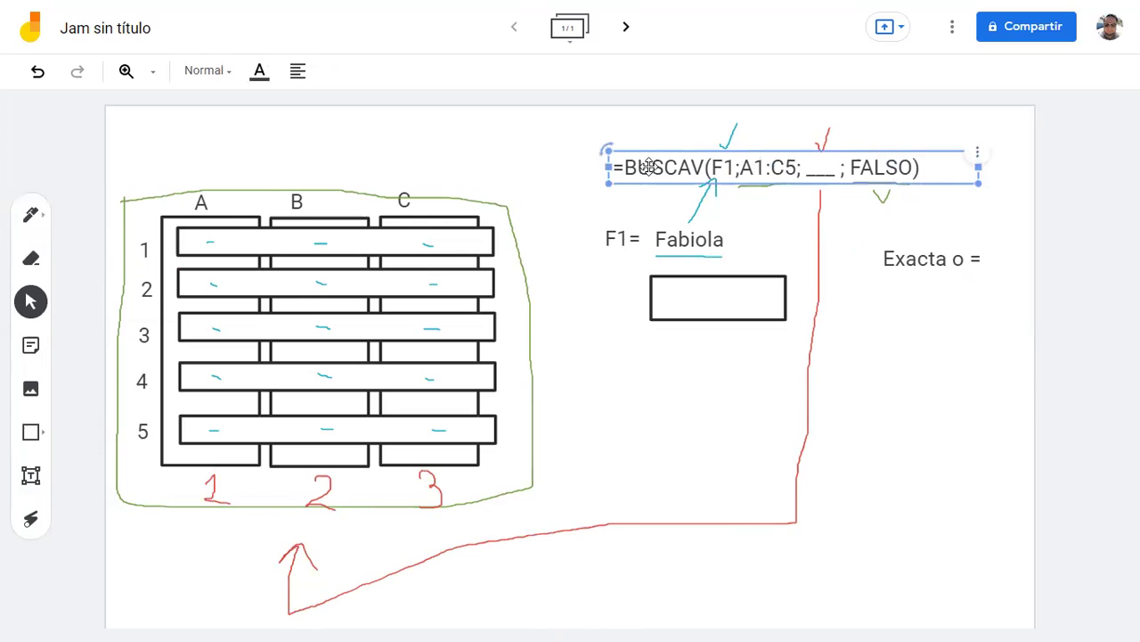
click(649, 167)
click(815, 169)
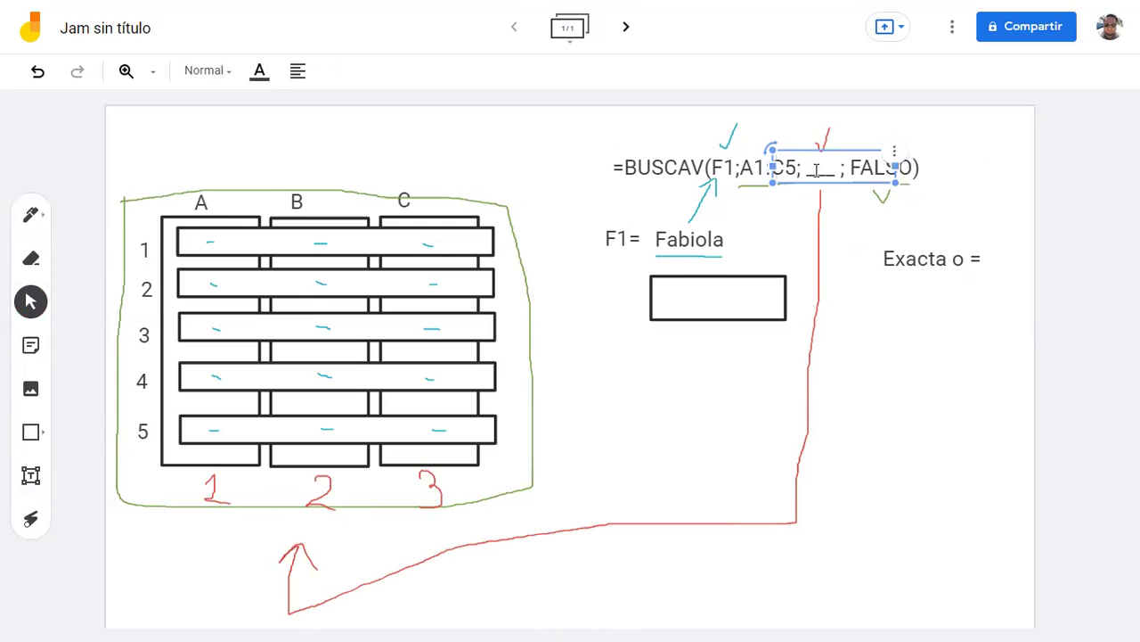
- Replace the blank third argument of the BUSCAV formula text with 2
click(654, 167)
click(655, 167)
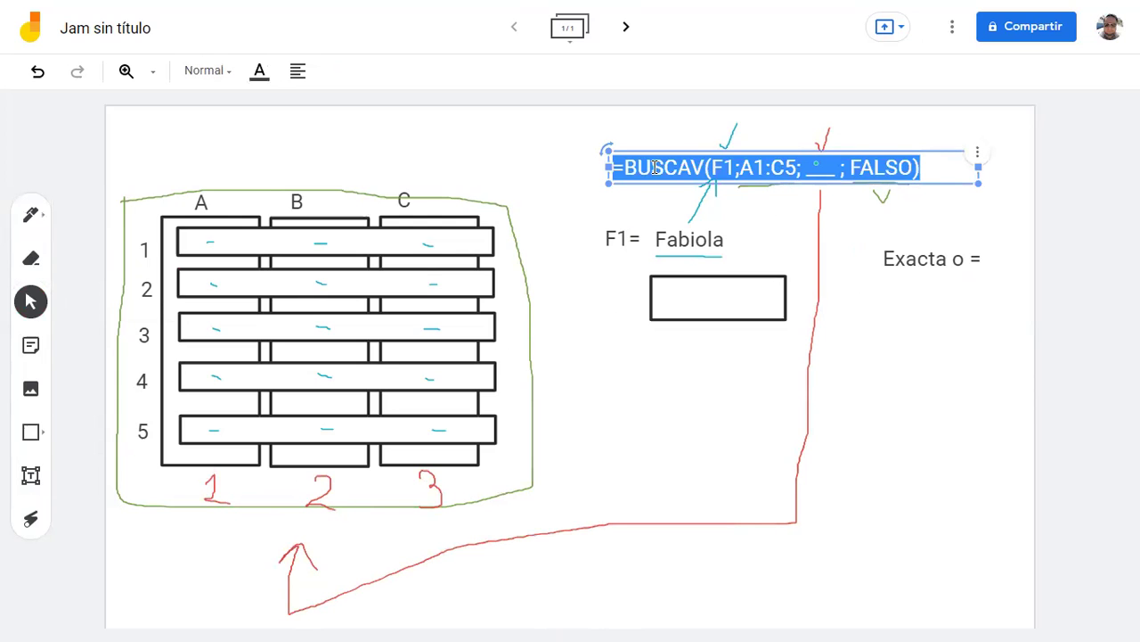
key(End)
key(Left)
key(Left)
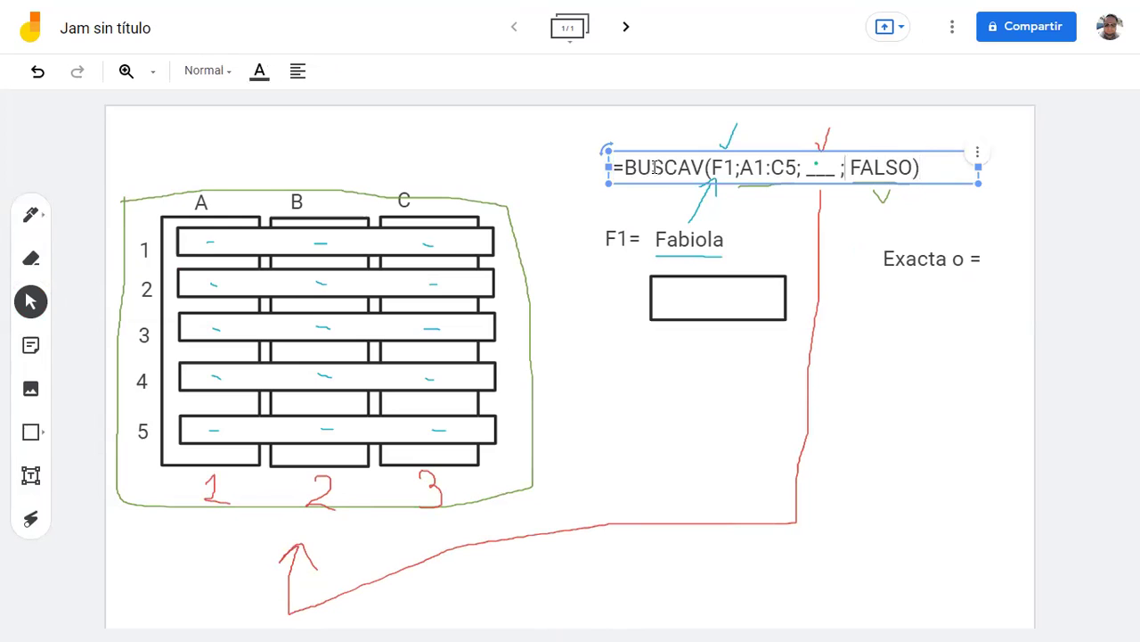
key(BackSpace)
key(BackSpace)
key(BackSpace)
key(BackSpace)
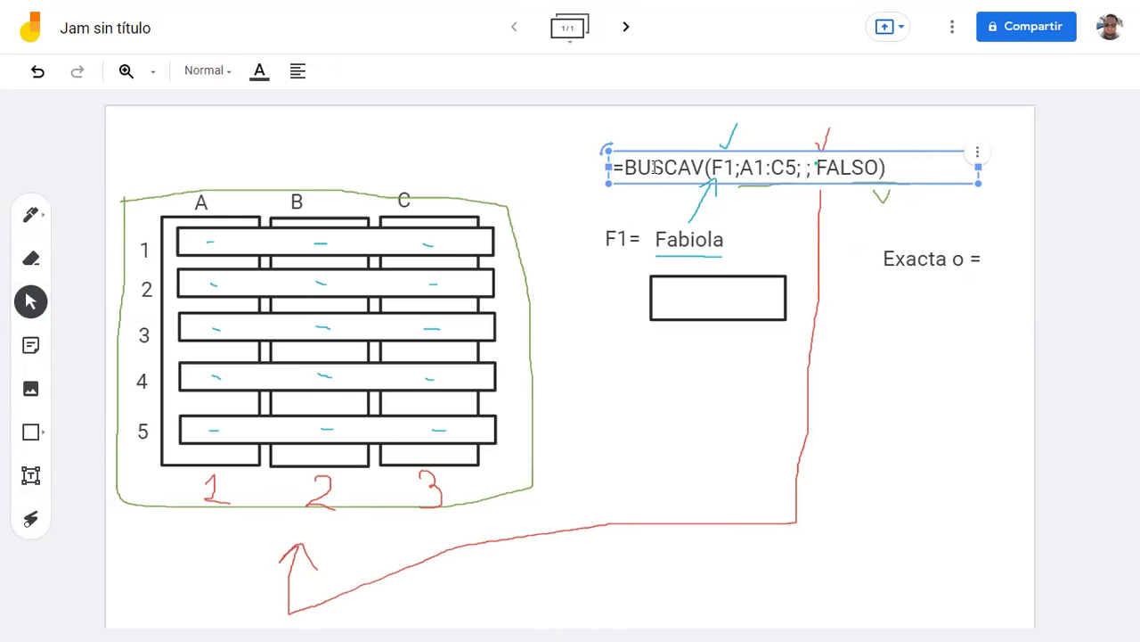
key(BackSpace)
key(BackSpace)
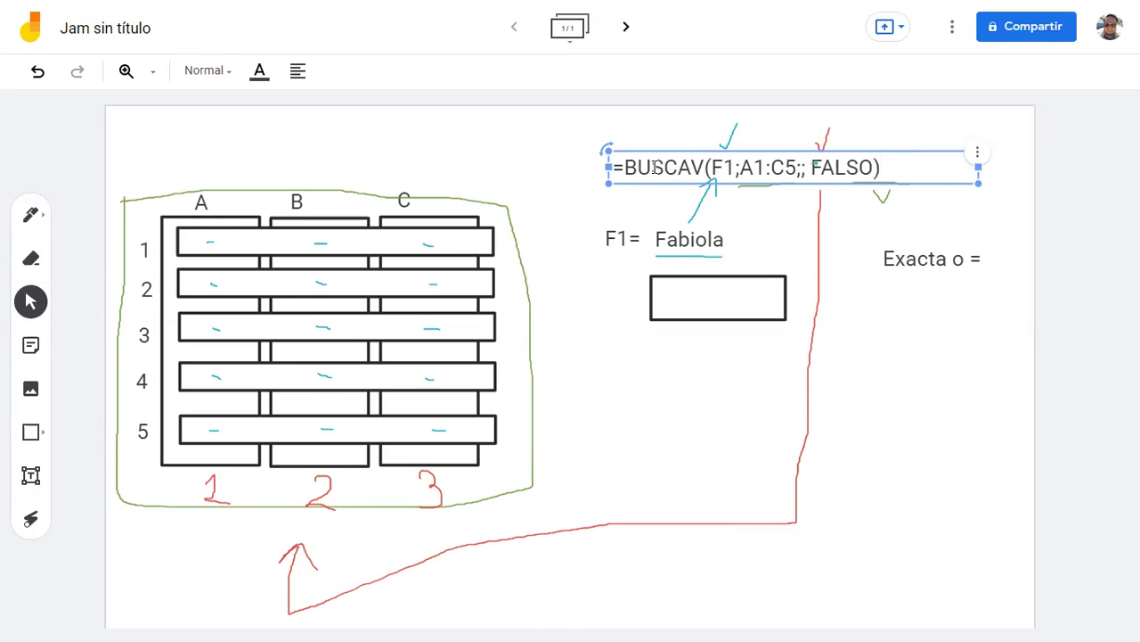
text(2)
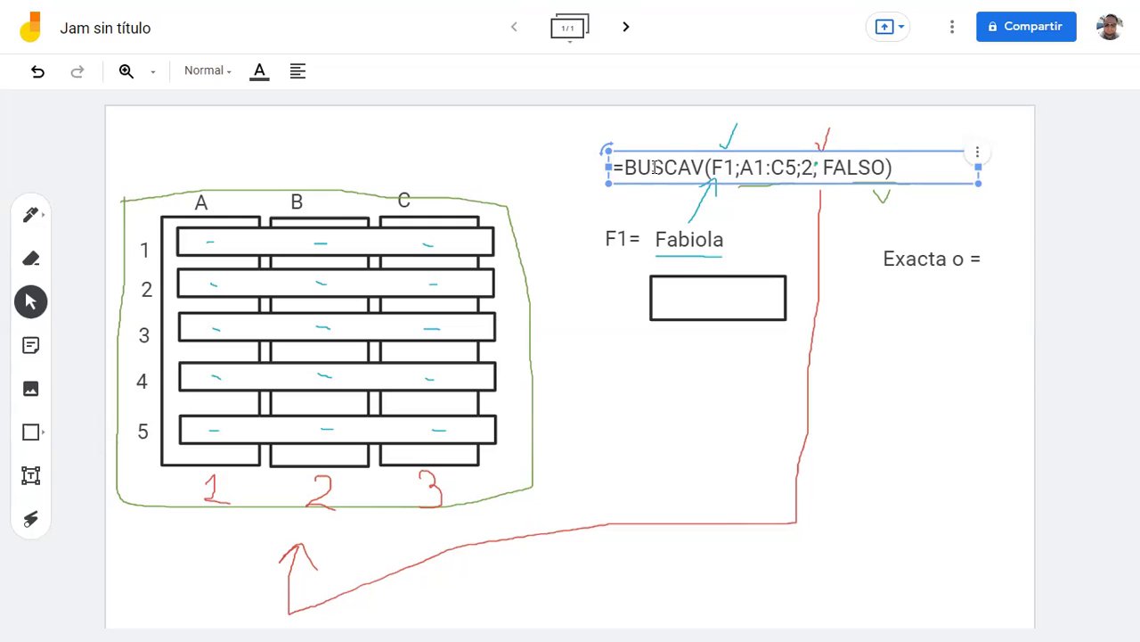
click(846, 374)
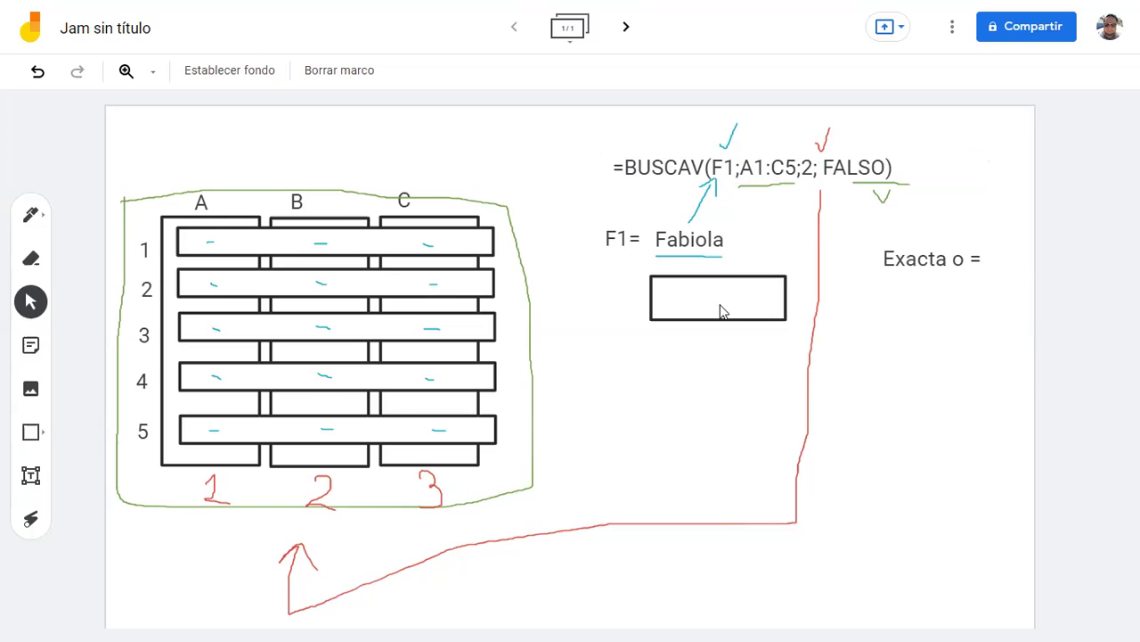
mouse_move(682, 303)
mouse_down()
mouse_move(667, 298)
mouse_move(687, 294)
mouse_up()
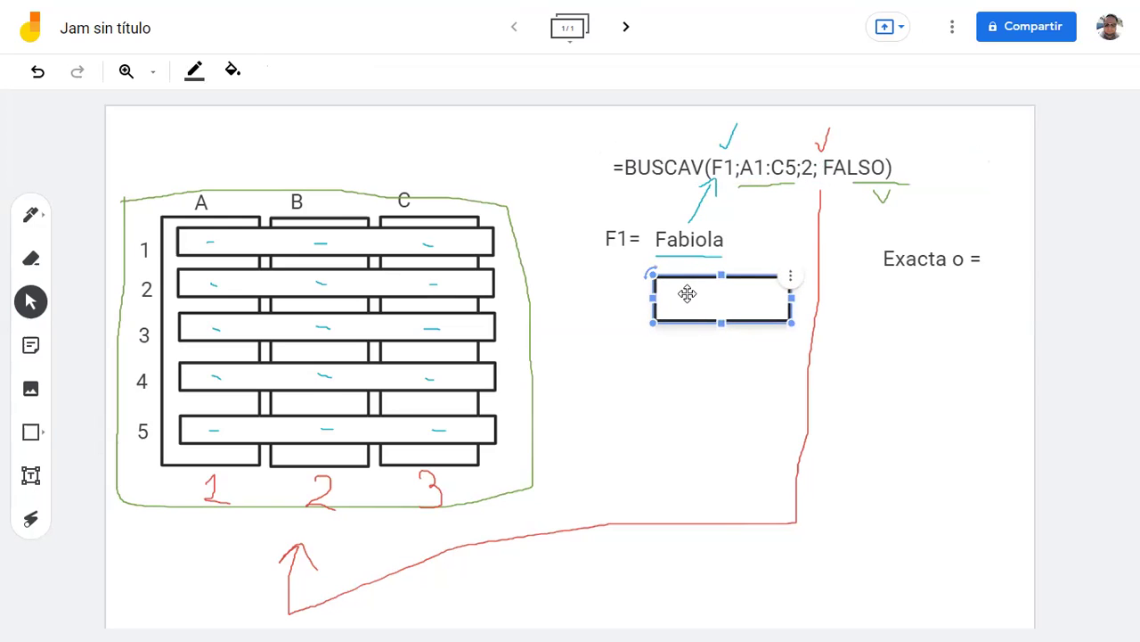
key(Escape)
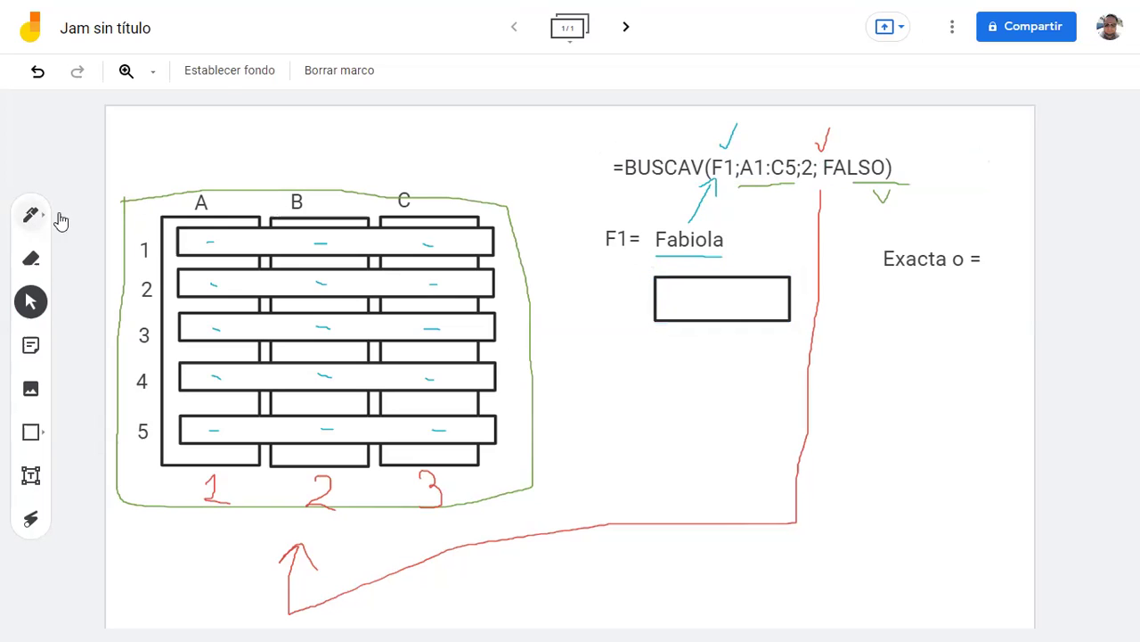
- Draw a red pen arrow above the table pointing down at column B
click(30, 215)
mouse_move(294, 149)
mouse_down()
mouse_move(309, 179)
mouse_move(332, 141)
mouse_up()
drag(286, 113, 291, 165)
drag(283, 110, 291, 167)
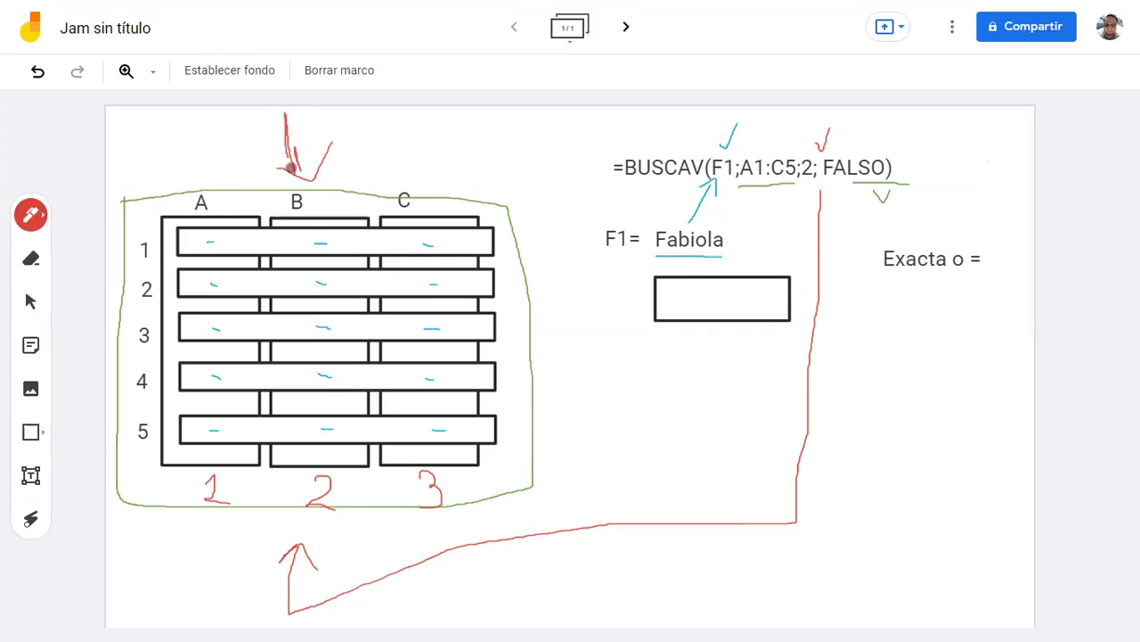
drag(292, 116, 295, 173)
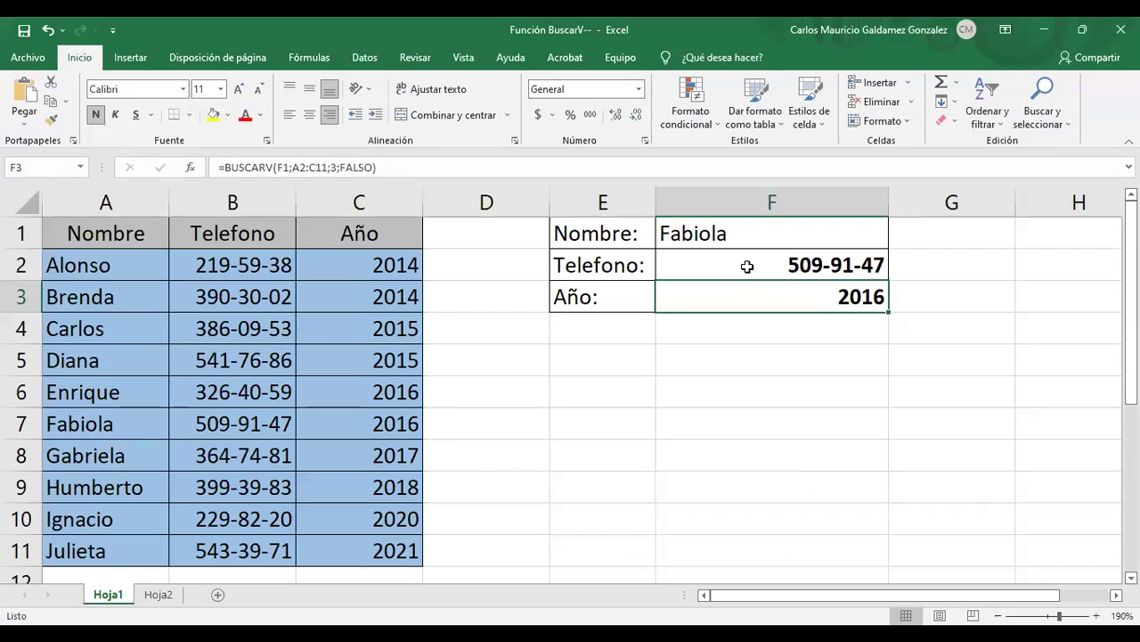
- Switch to Excel and examine the column index argument of the BUSCARV formulas in F2 and F3
click(739, 264)
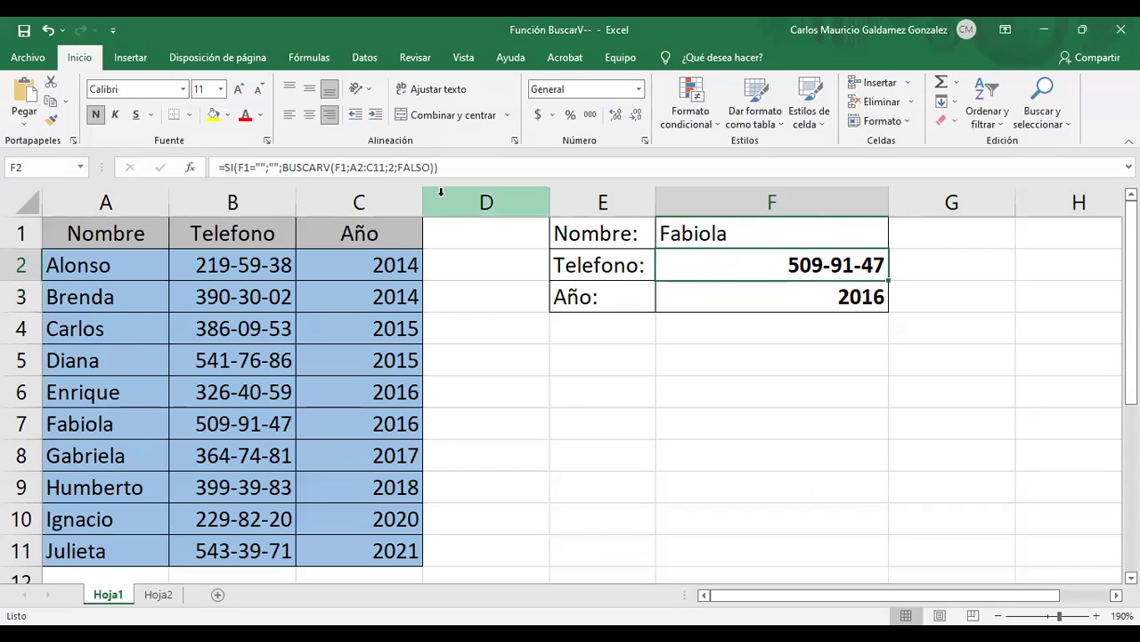
click(394, 171)
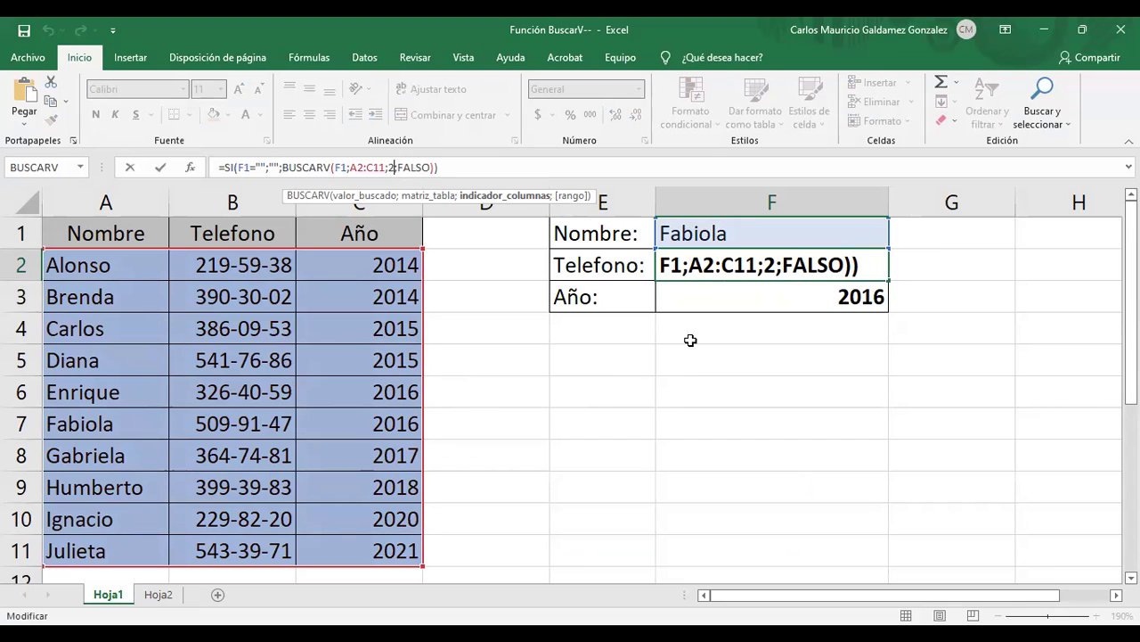
key(Return)
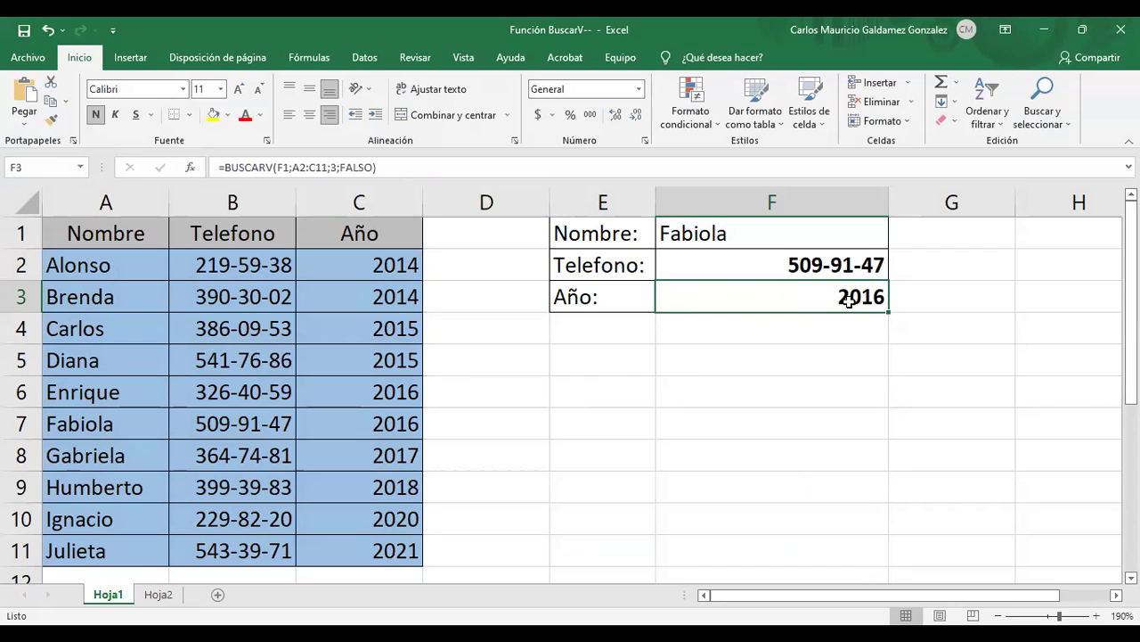
double_click(753, 283)
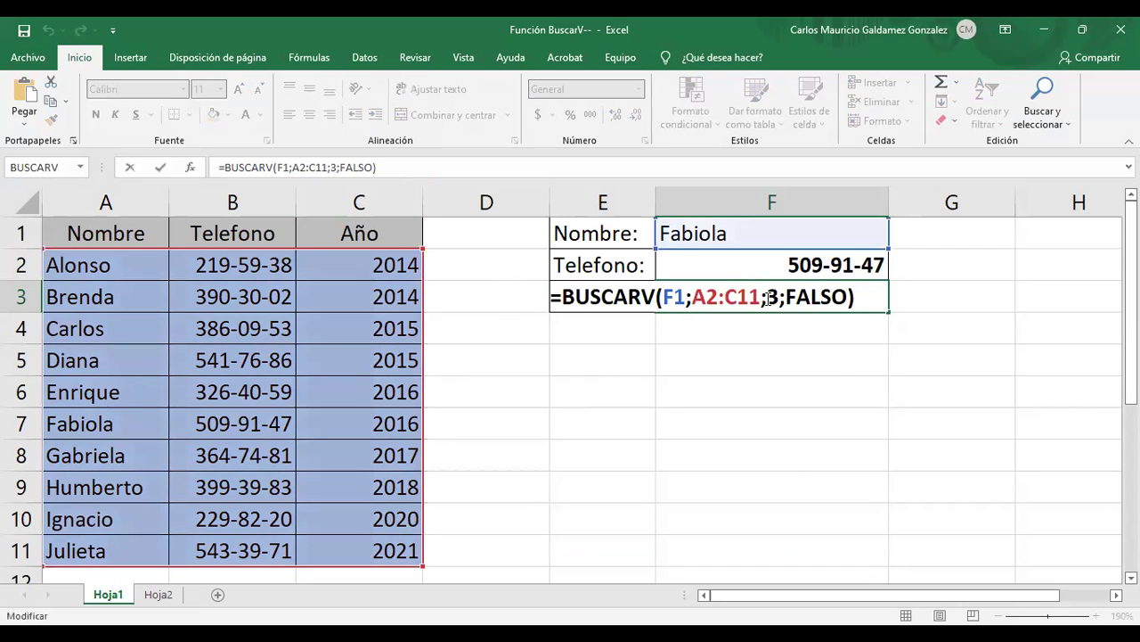
click(766, 300)
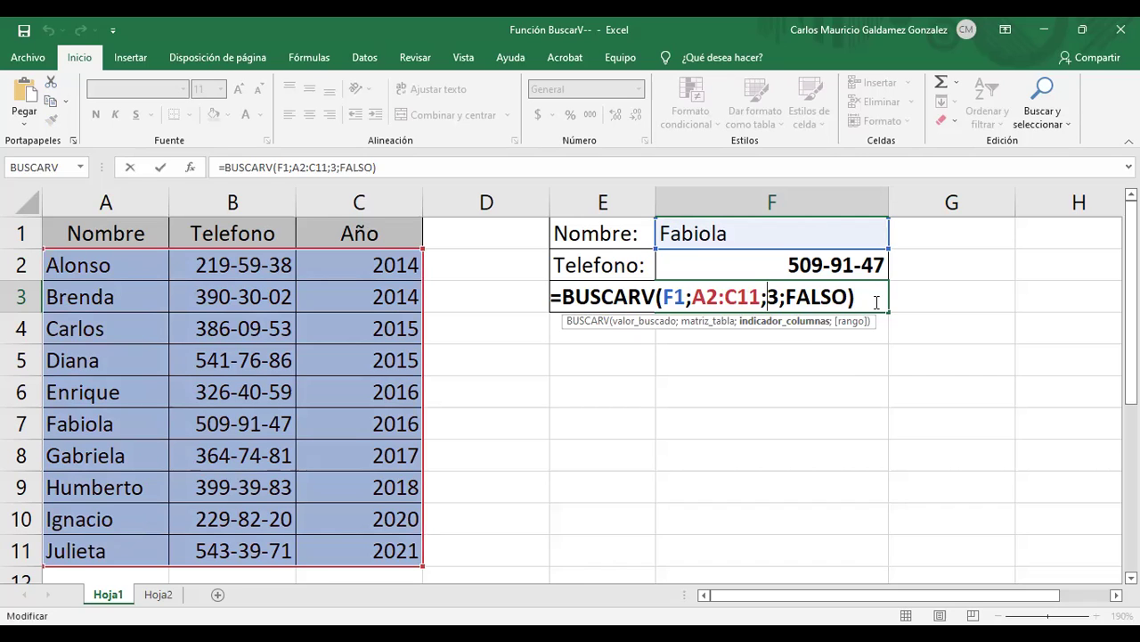
key(ctrl+Return)
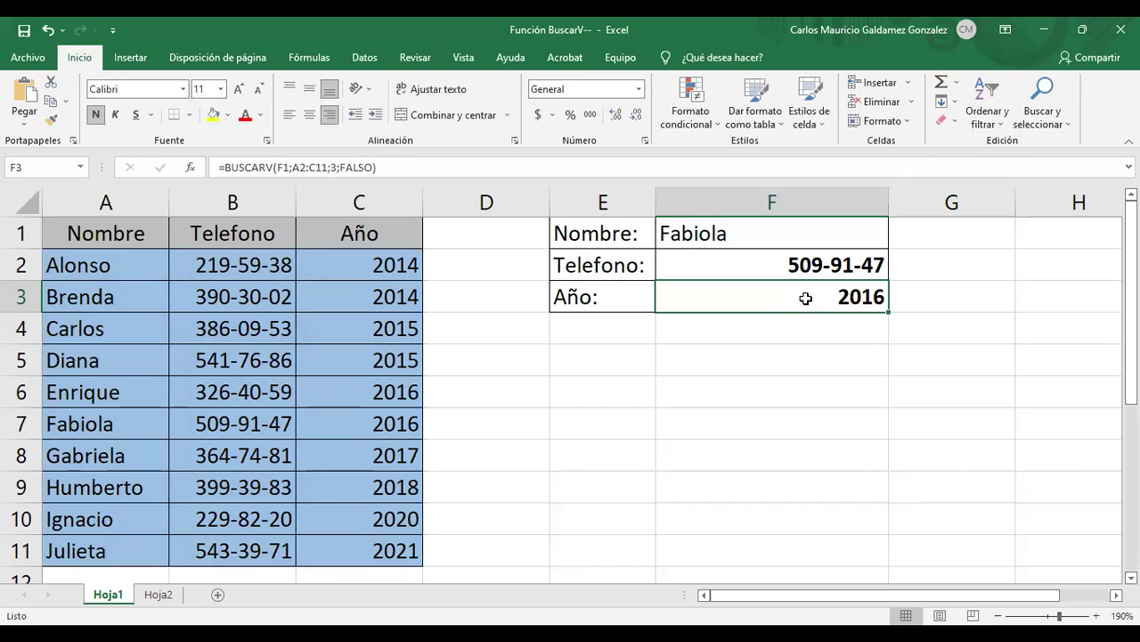
- Compare the Telefono formula in F2 with the Año formula in F3 and check the lookup name cell F1
click(777, 268)
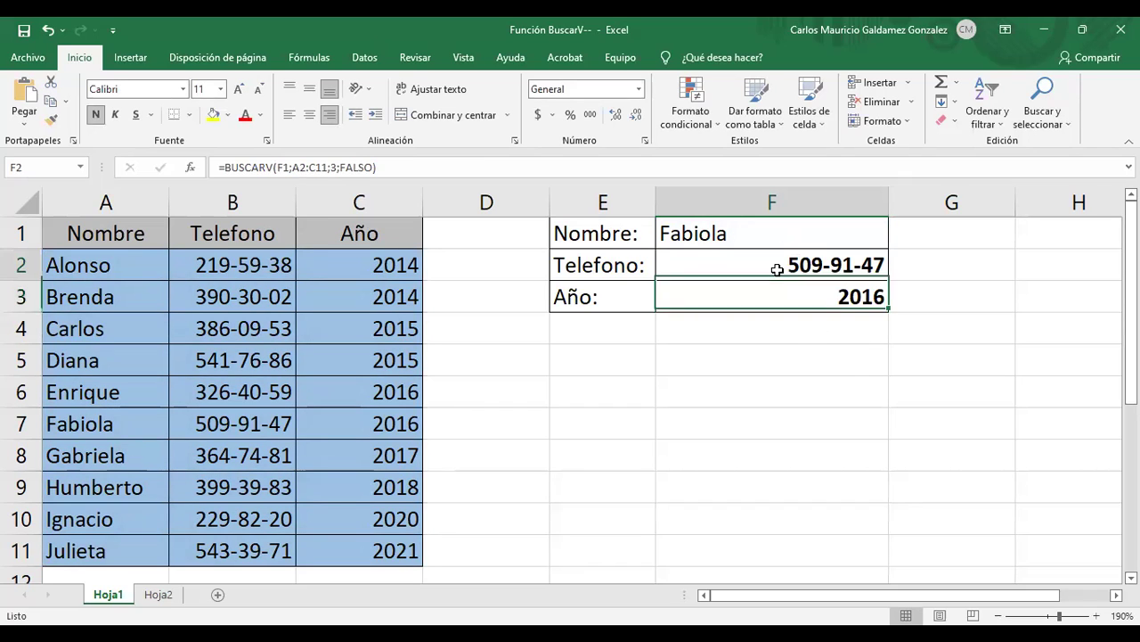
click(727, 302)
click(720, 267)
click(729, 294)
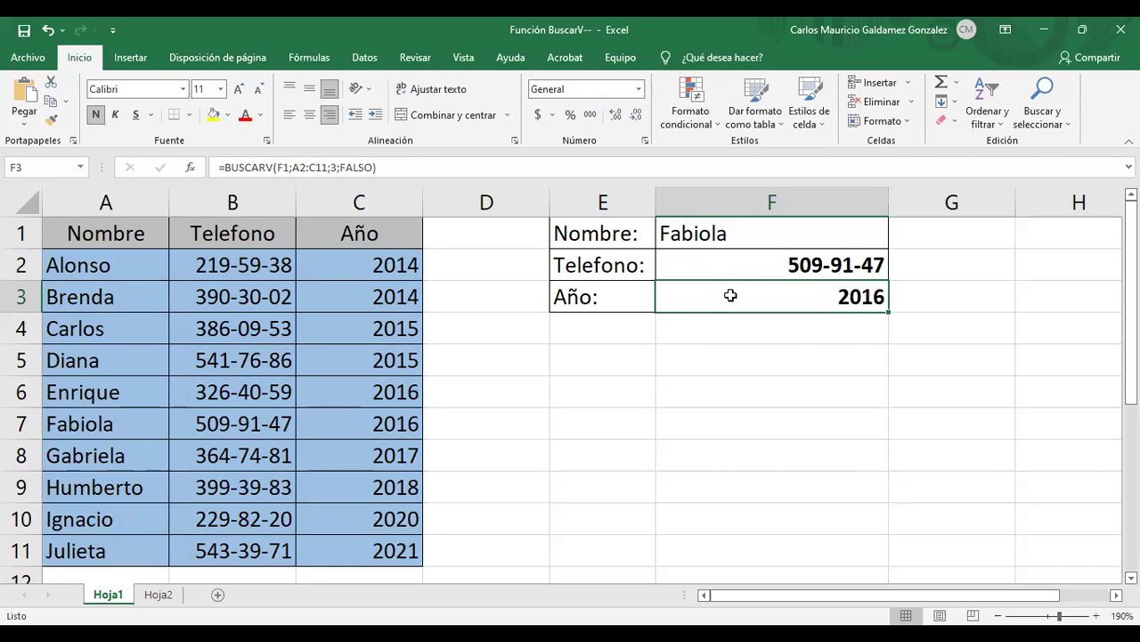
click(723, 271)
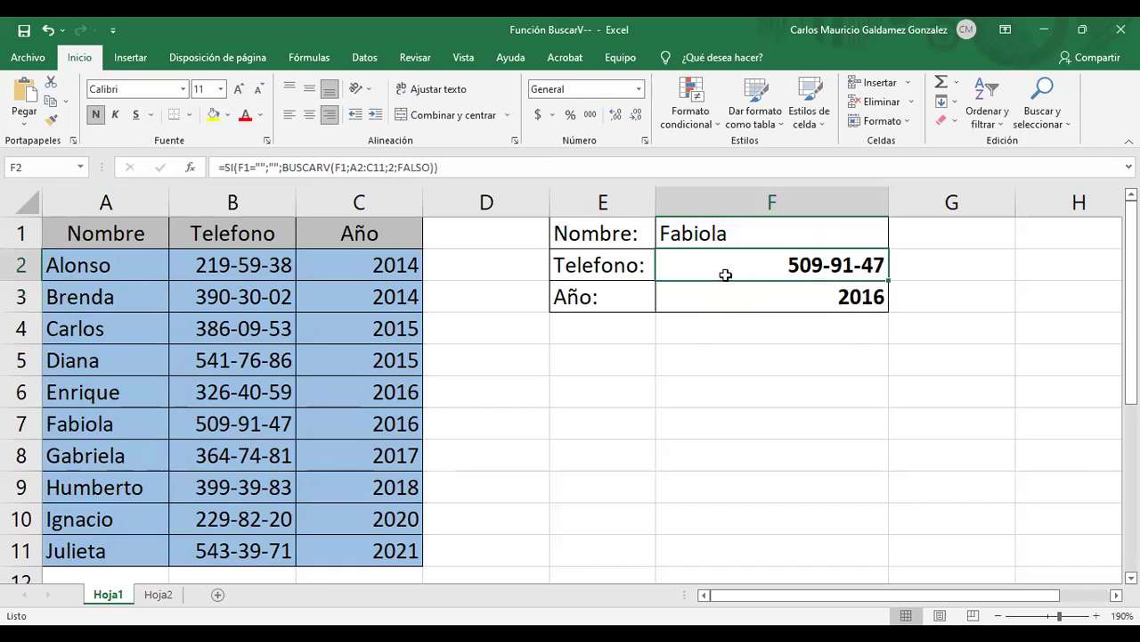
click(771, 298)
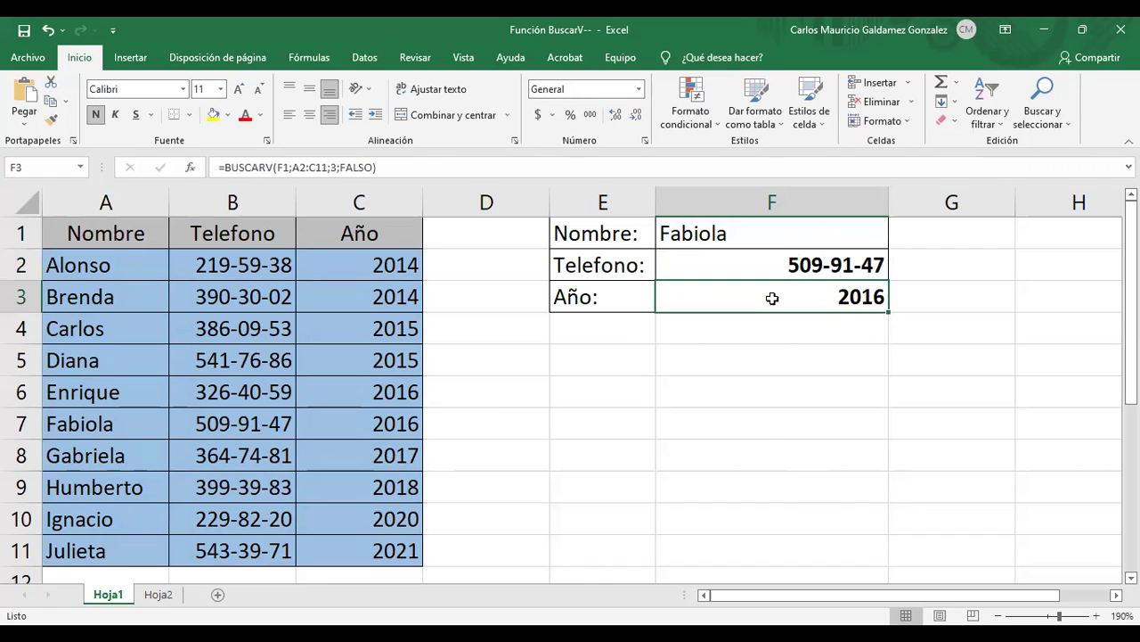
click(728, 244)
click(720, 259)
click(731, 292)
click(688, 231)
click(622, 246)
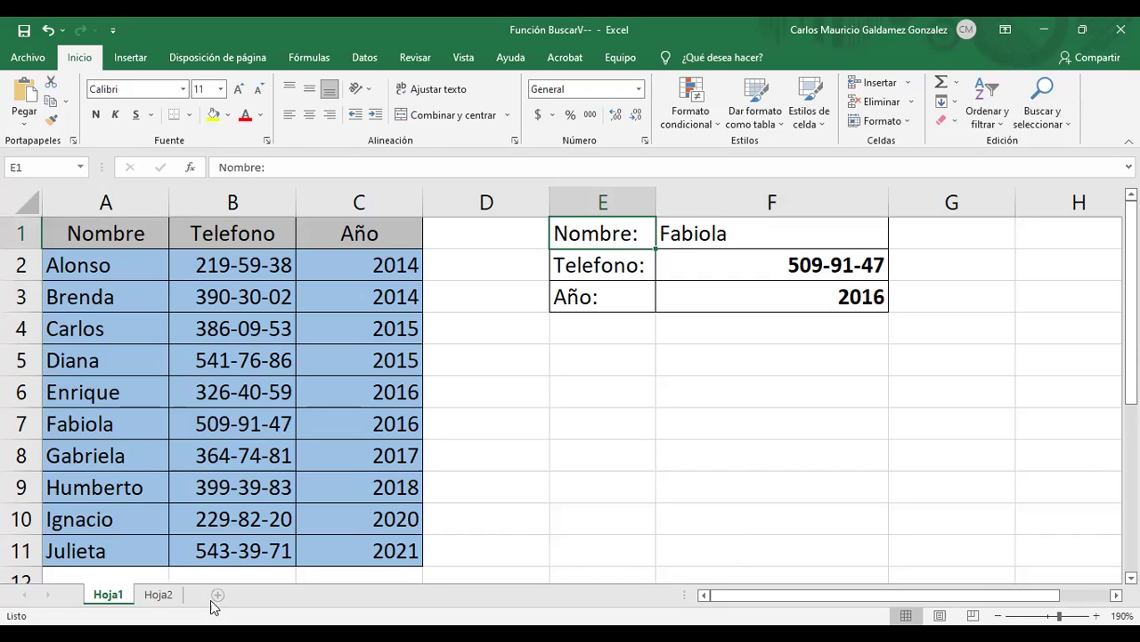
- Add a blank worksheet after Hoja1, review the tables on Hoja1 and Hoja2, and return to the new sheet
click(218, 596)
scroll(346, 407, up, 4)
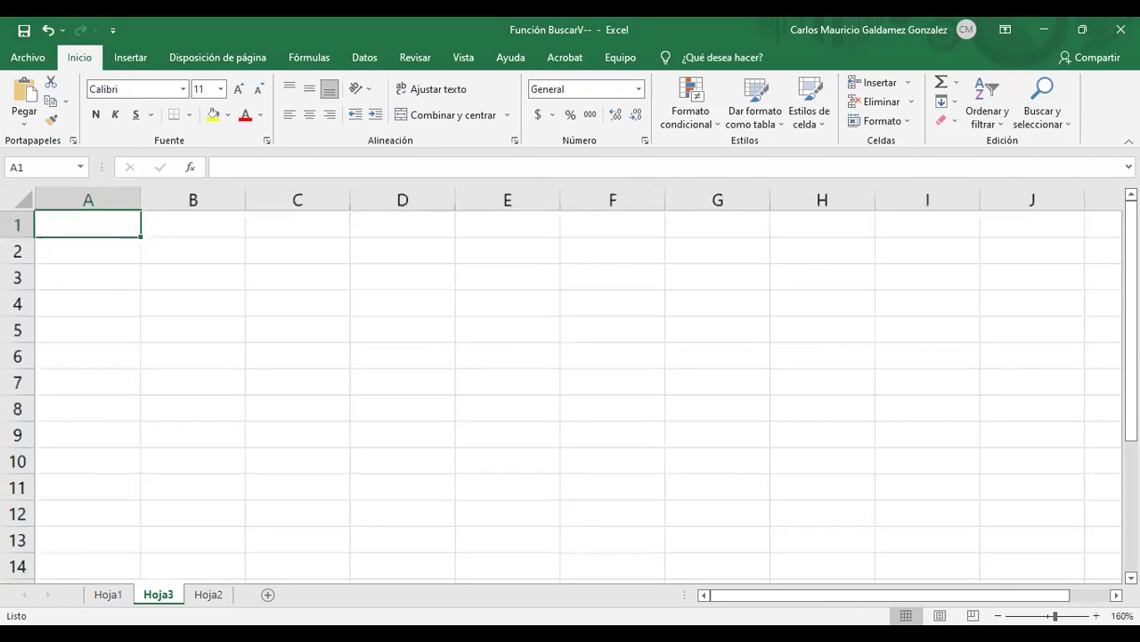
click(104, 596)
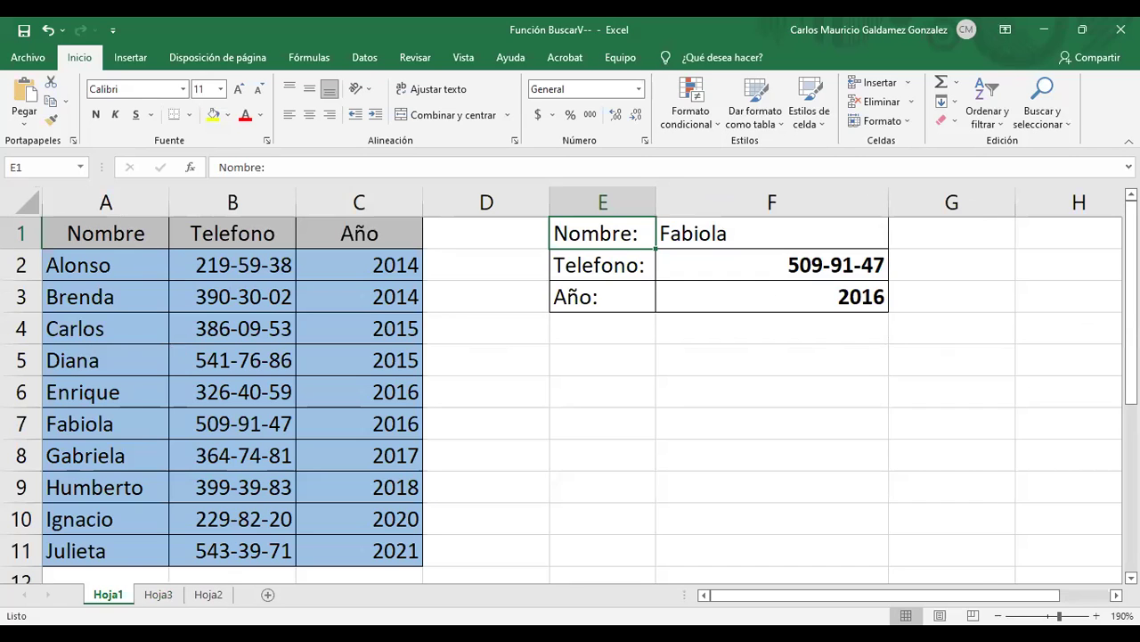
click(212, 596)
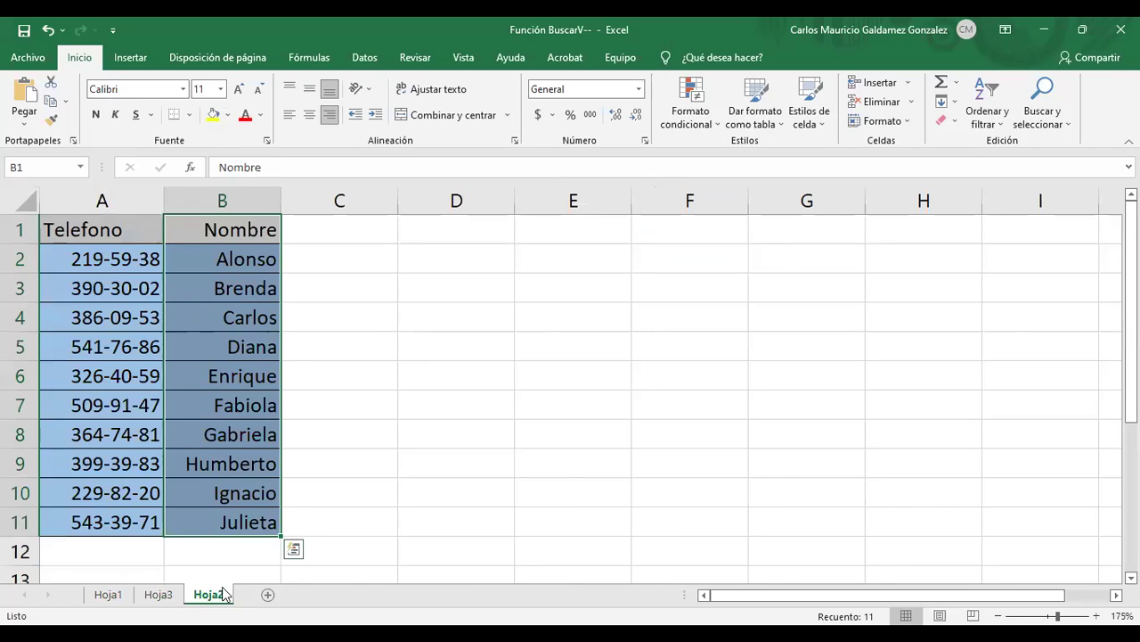
click(158, 595)
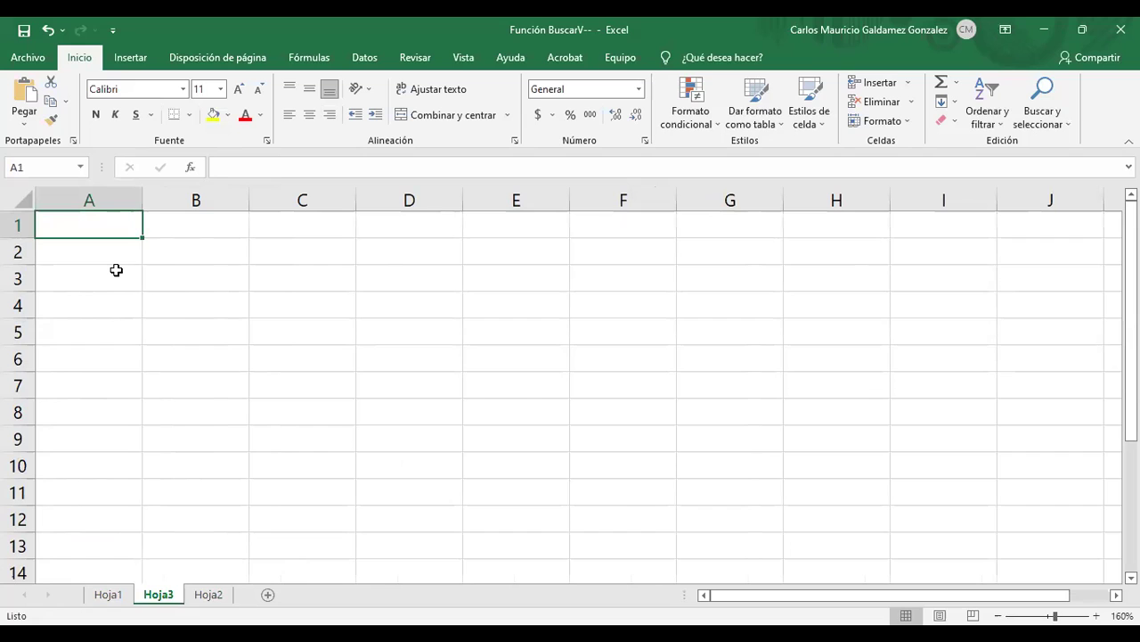
- Enter the headers Nombre, Apellido and Primer Periodo in cells A1 to C1
text(Nombre)
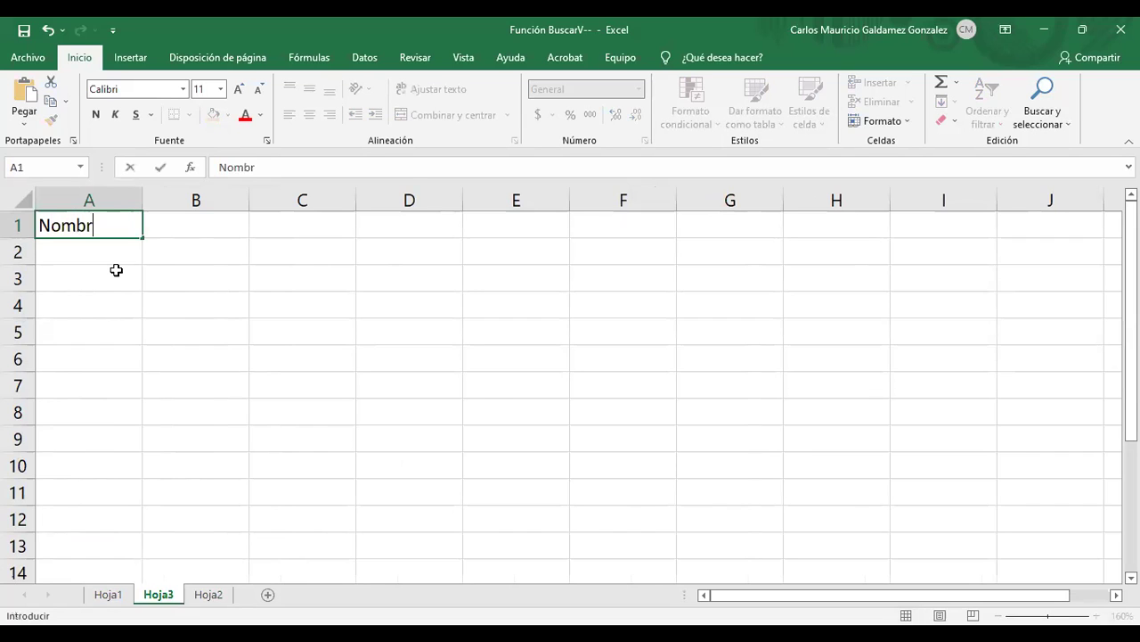
key(Tab)
text(Apellido)
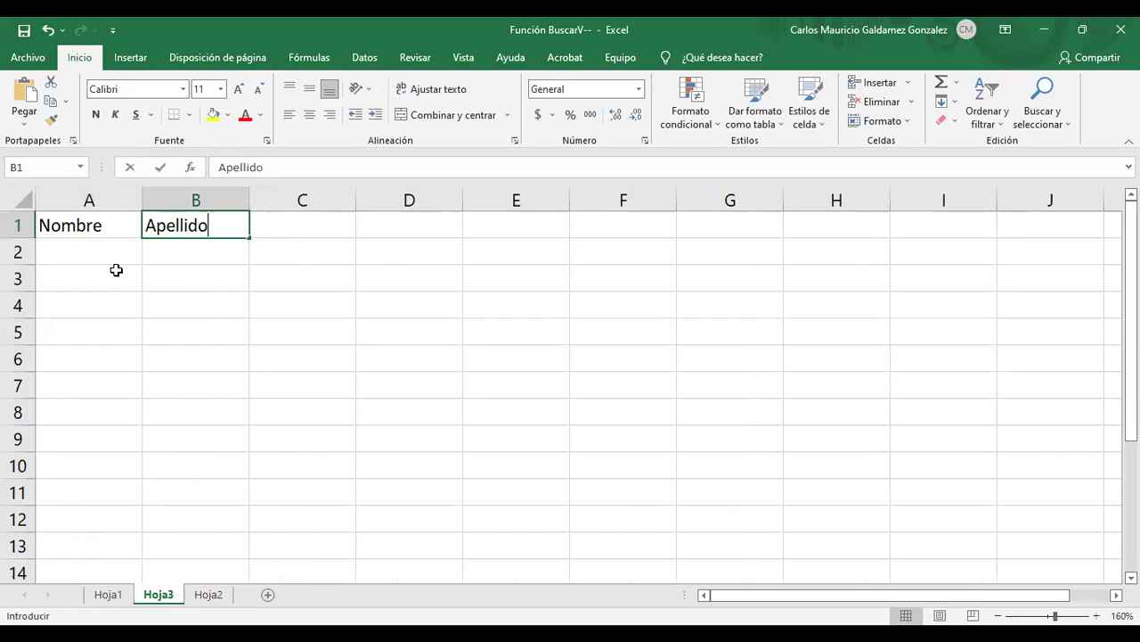
key(Tab)
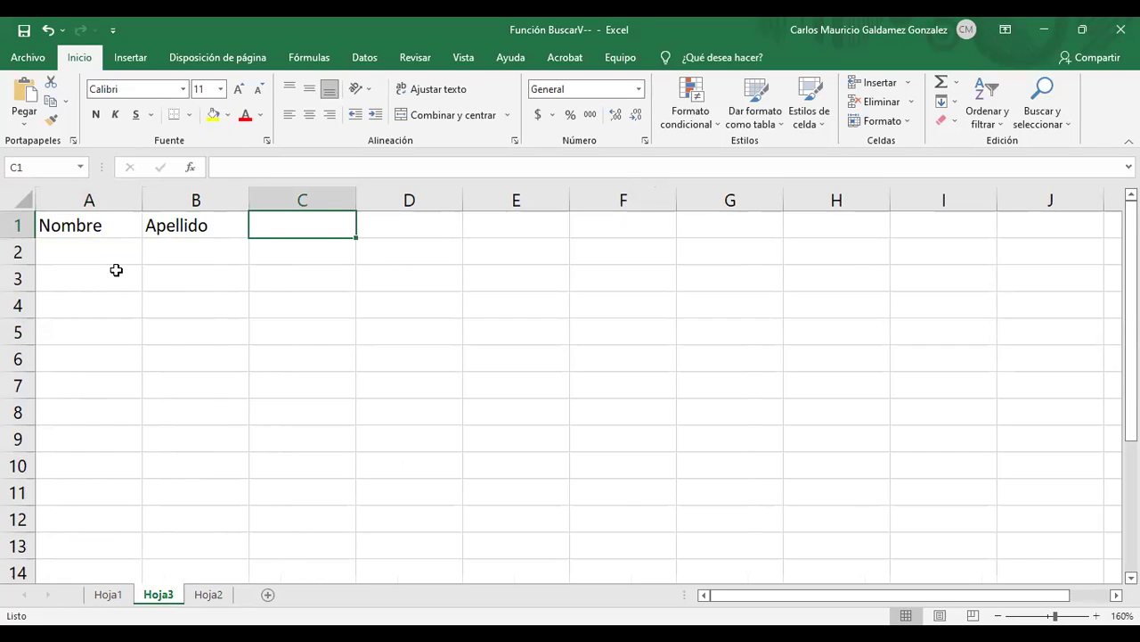
text(Primer Pe)
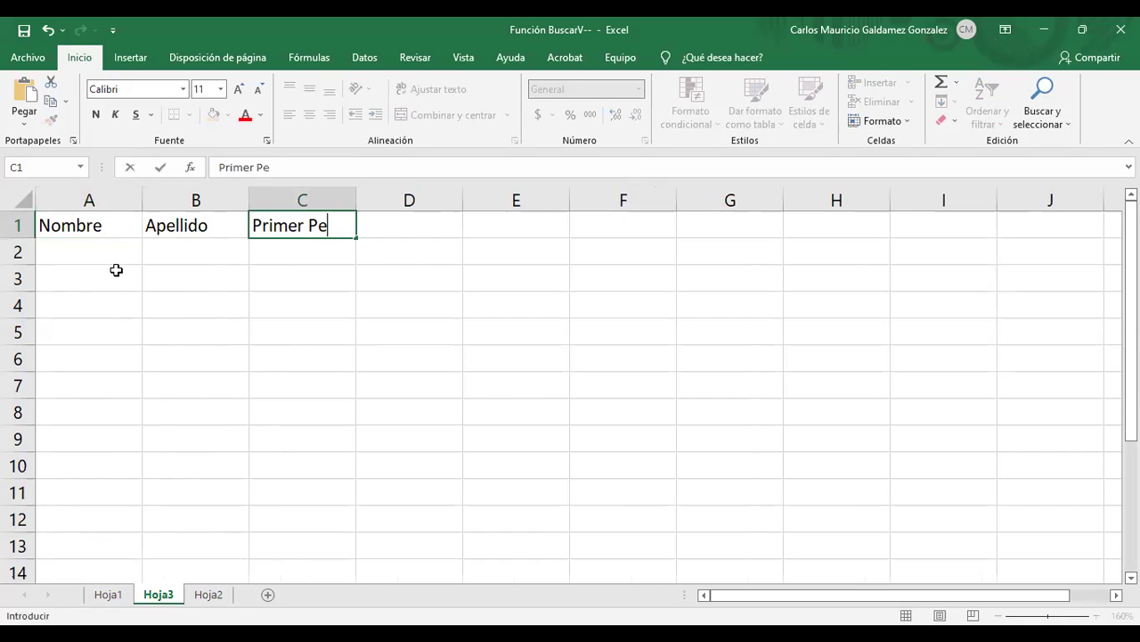
text(riodo)
key(Return)
- Enter the subheaders N1, N2, P.O, Promedio and Resultado in cells C2 to G2
key(Right)
key(Right)
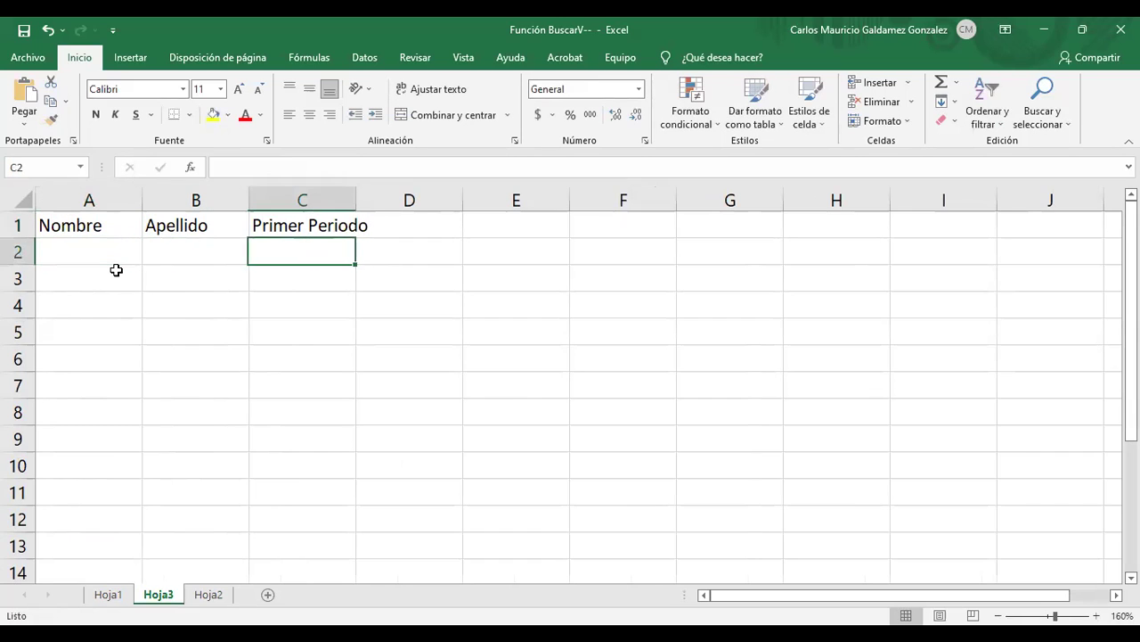
text(N)
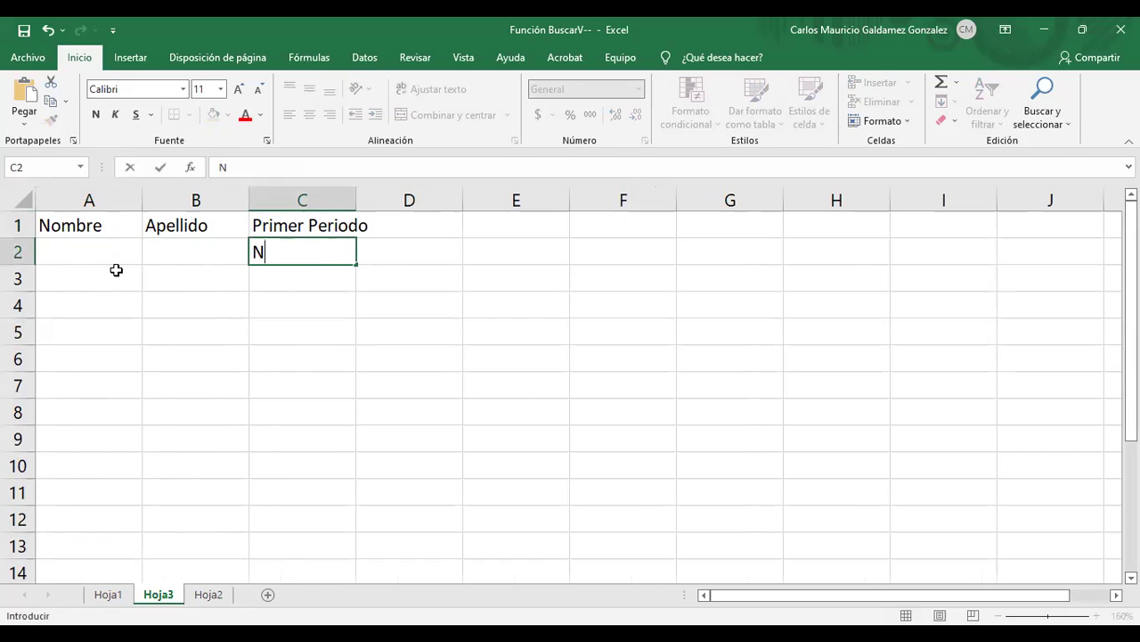
text(1)
key(Tab)
text(N2)
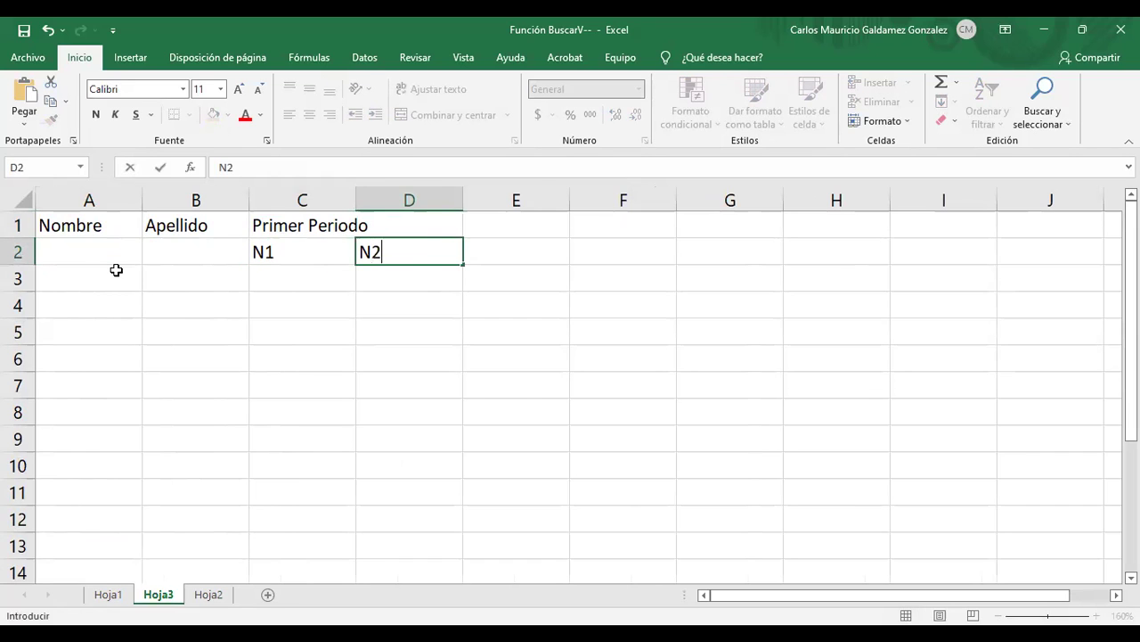
key(Tab)
text(P.O)
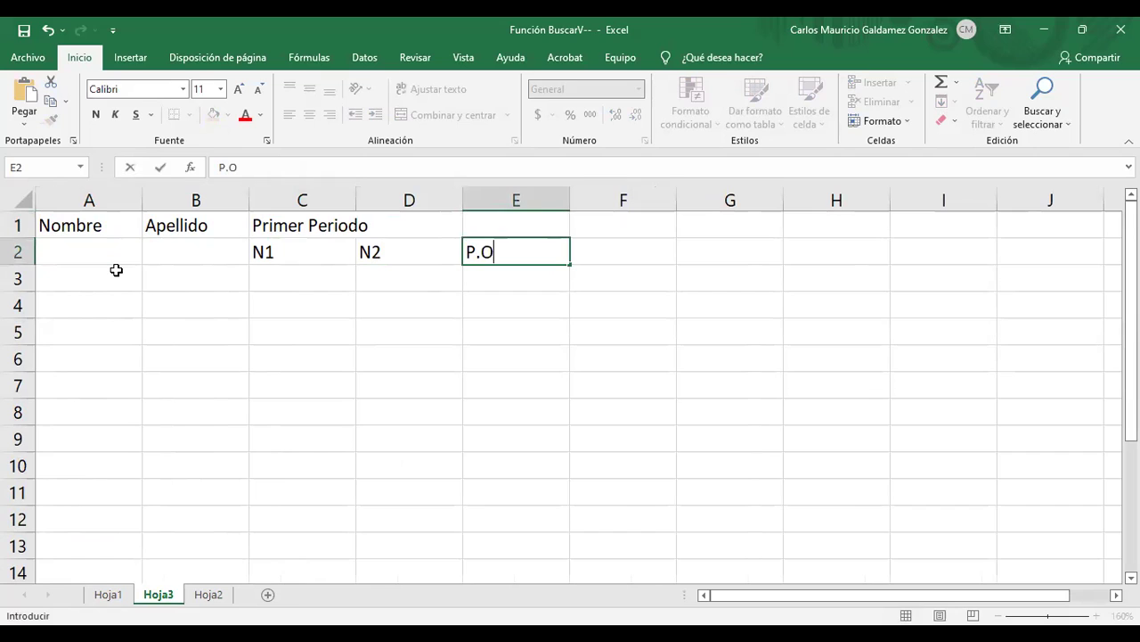
key(Tab)
text(Promedio)
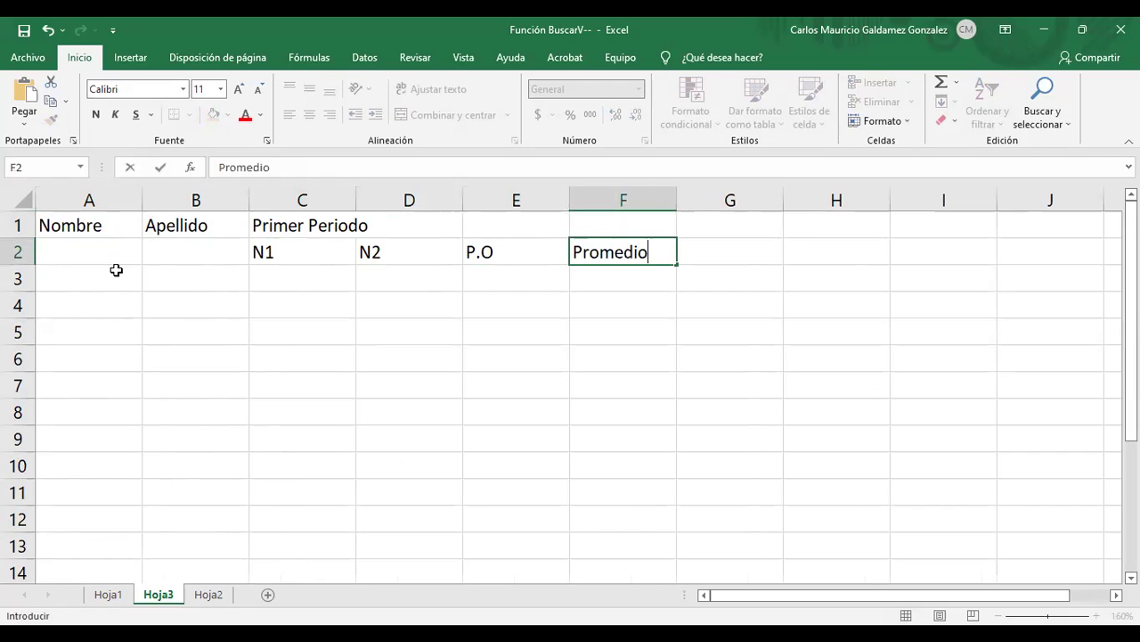
key(Tab)
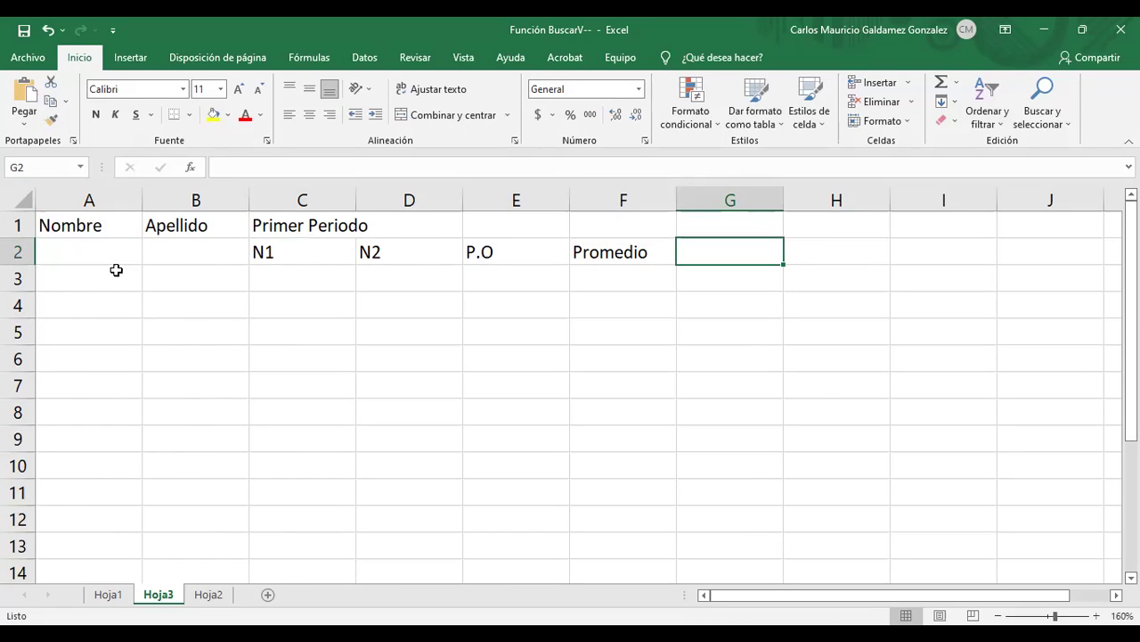
text(Resultado)
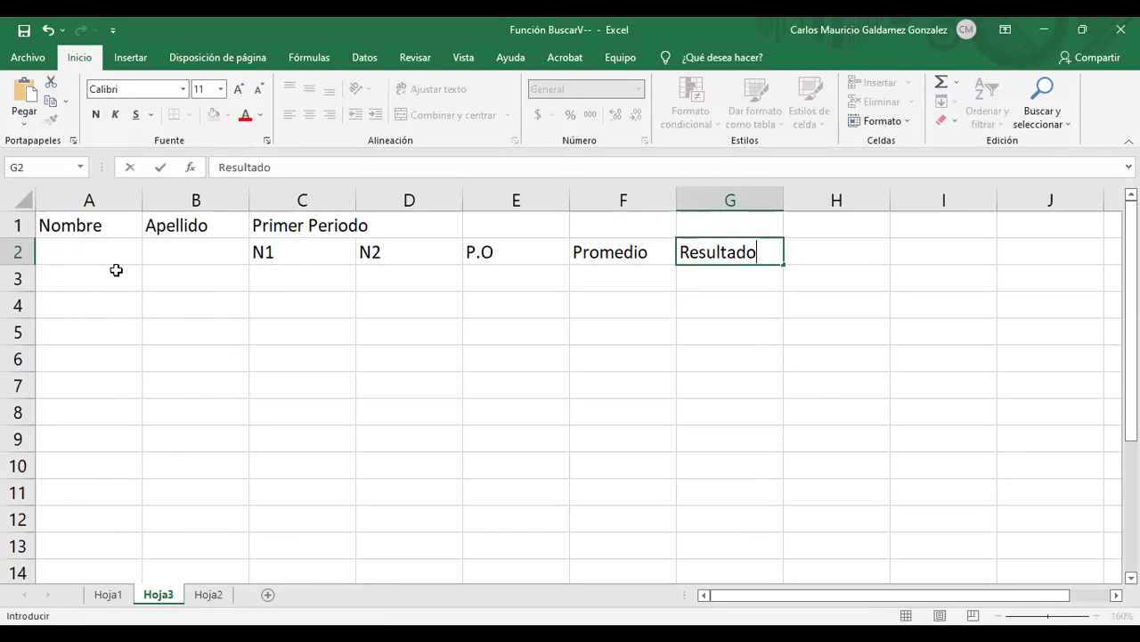
key(Return)
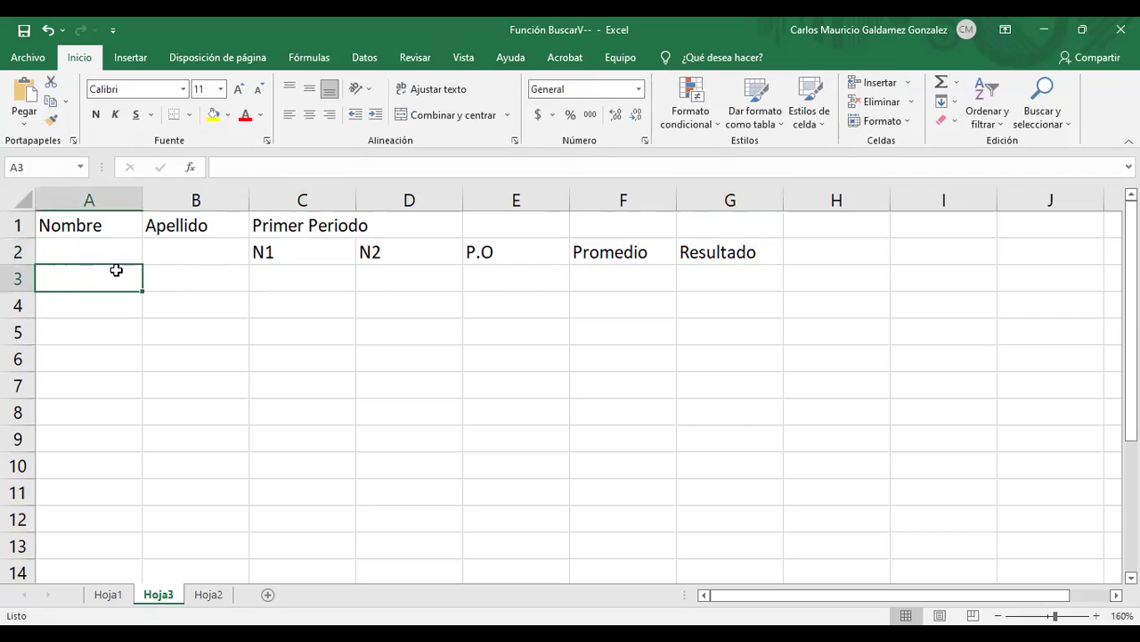
- Merge and center C1:E1 for Primer Periodo, and each two-row header cell pair in columns A, B, F and G
drag(308, 229, 483, 233)
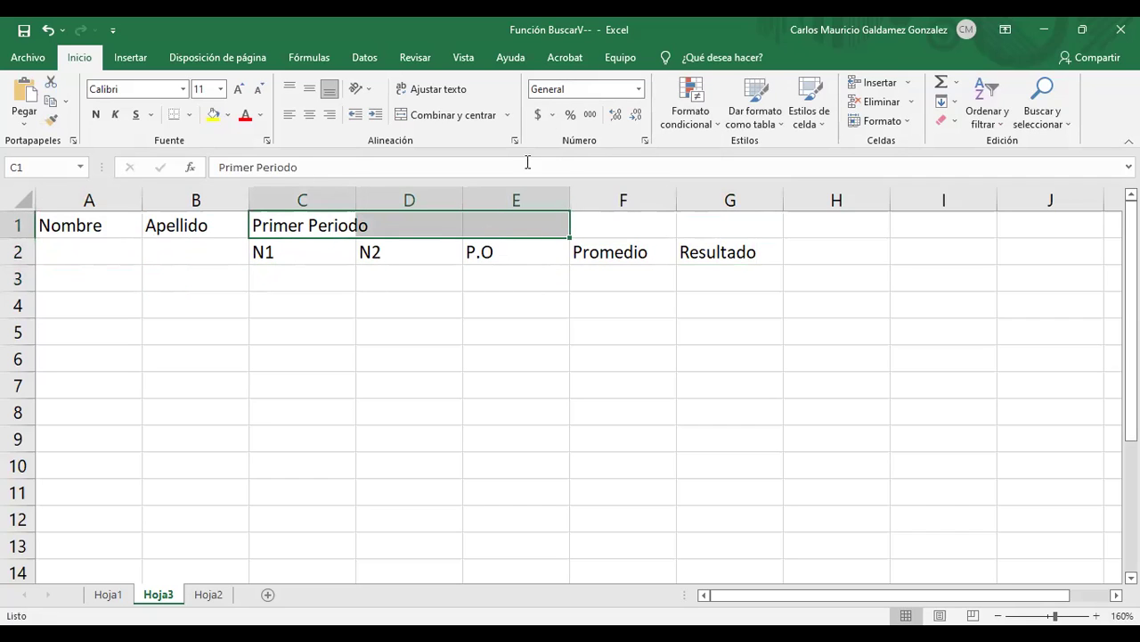
click(449, 118)
drag(80, 231, 85, 253)
click(410, 117)
drag(196, 224, 196, 252)
click(454, 117)
drag(603, 233, 599, 253)
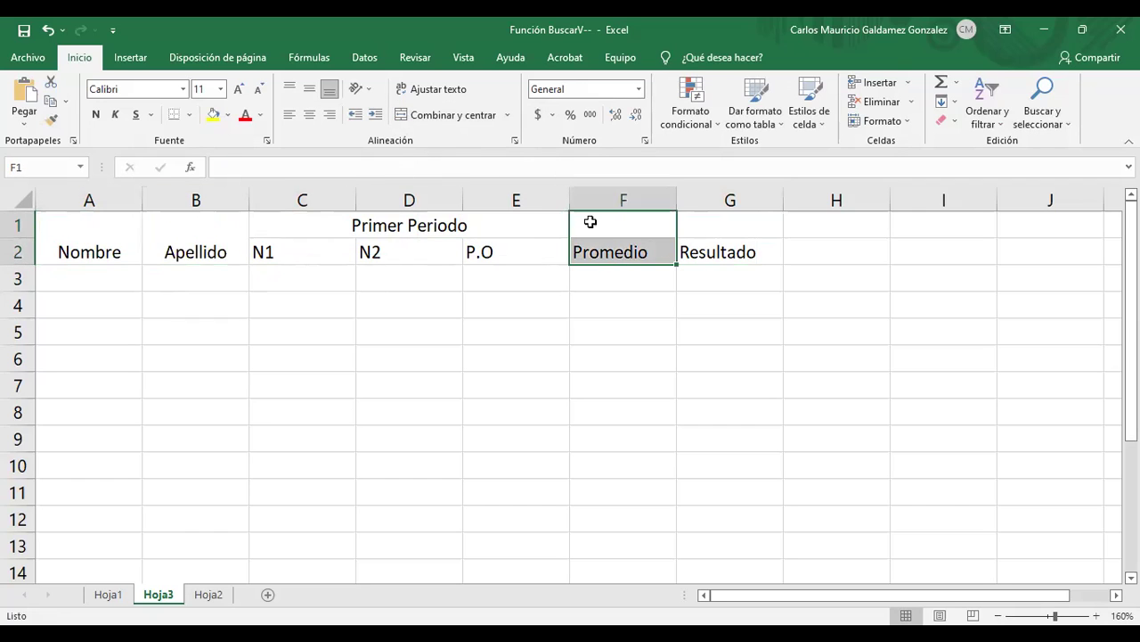
click(467, 117)
drag(695, 227, 718, 253)
click(422, 117)
- Center all the header cells in A1:G2 both horizontally and vertically
drag(99, 222, 748, 232)
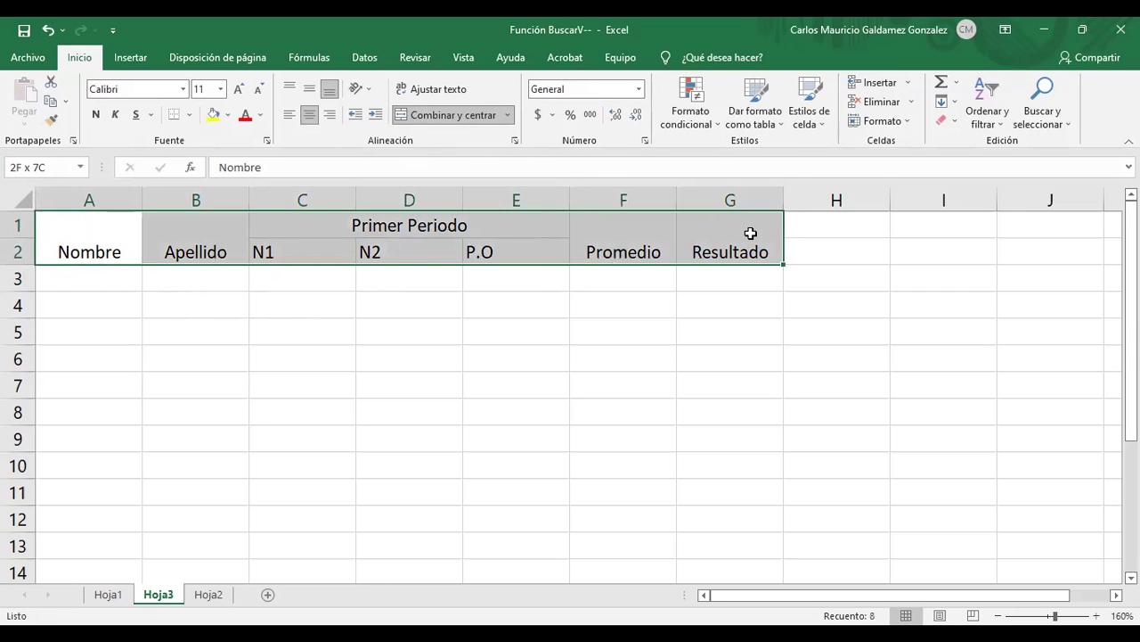
click(310, 88)
click(311, 113)
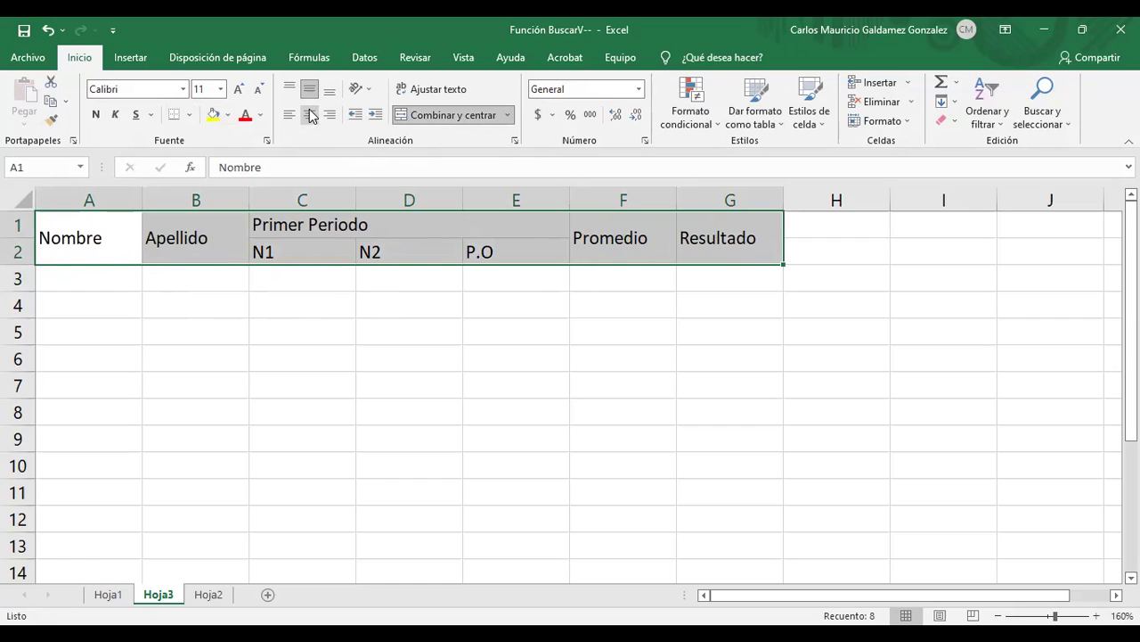
click(311, 113)
click(310, 90)
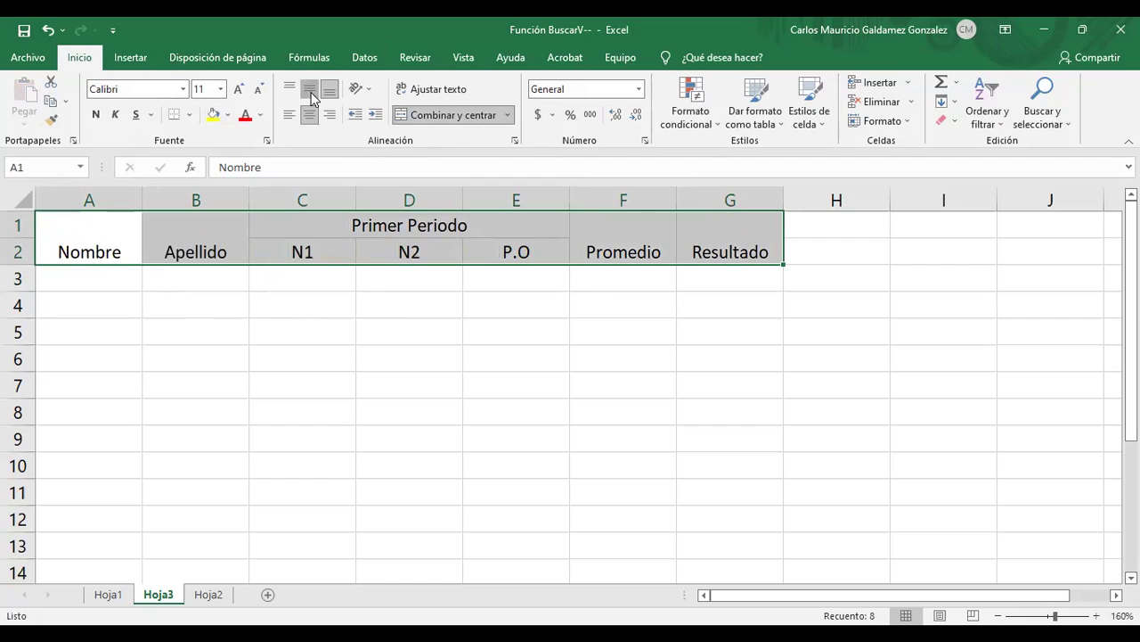
click(310, 90)
- Insert a column before Nombre and merge and center its cells A1:A2
click(85, 277)
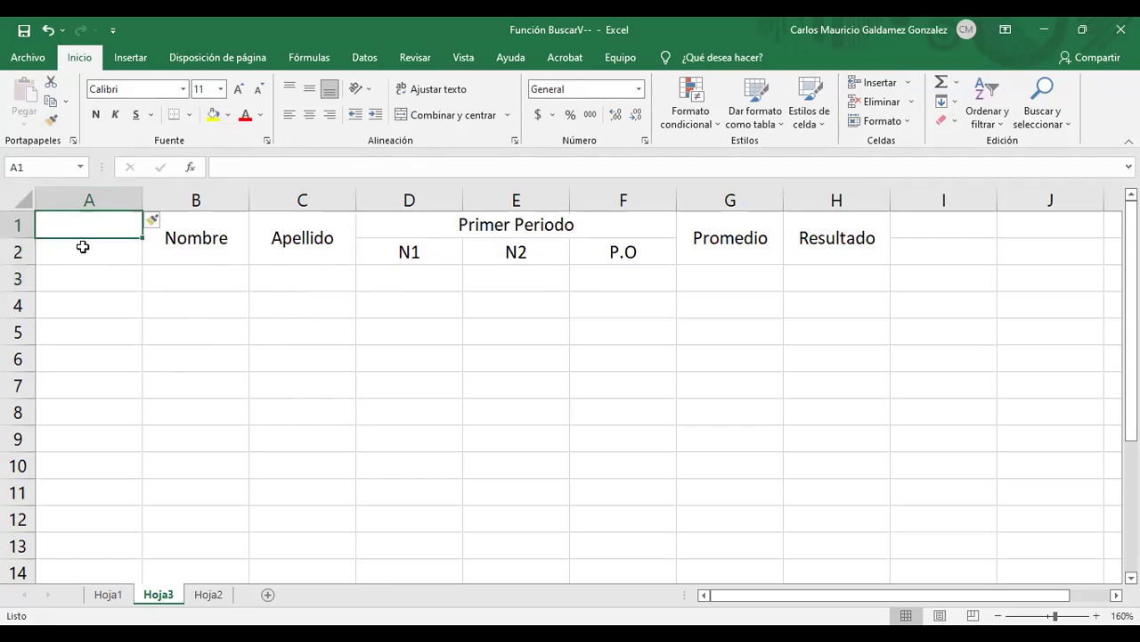
drag(82, 226, 83, 252)
click(422, 117)
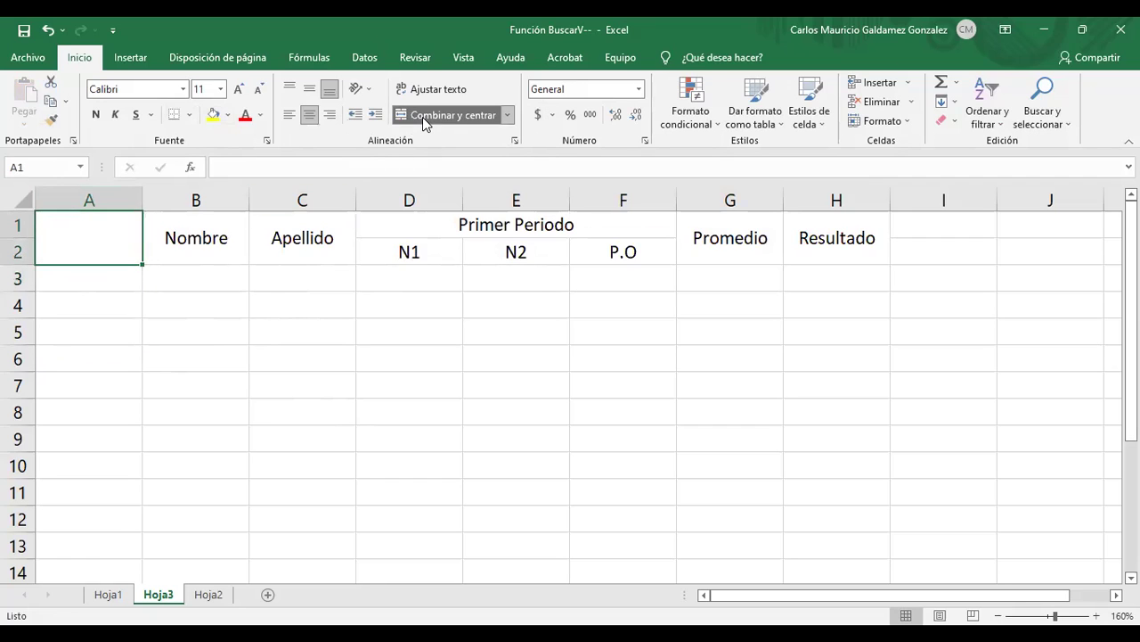
- Enter the header Carnet in the merged cell A1 and align it vertically to the middle
text(I)
text(Carnet)
key(Return)
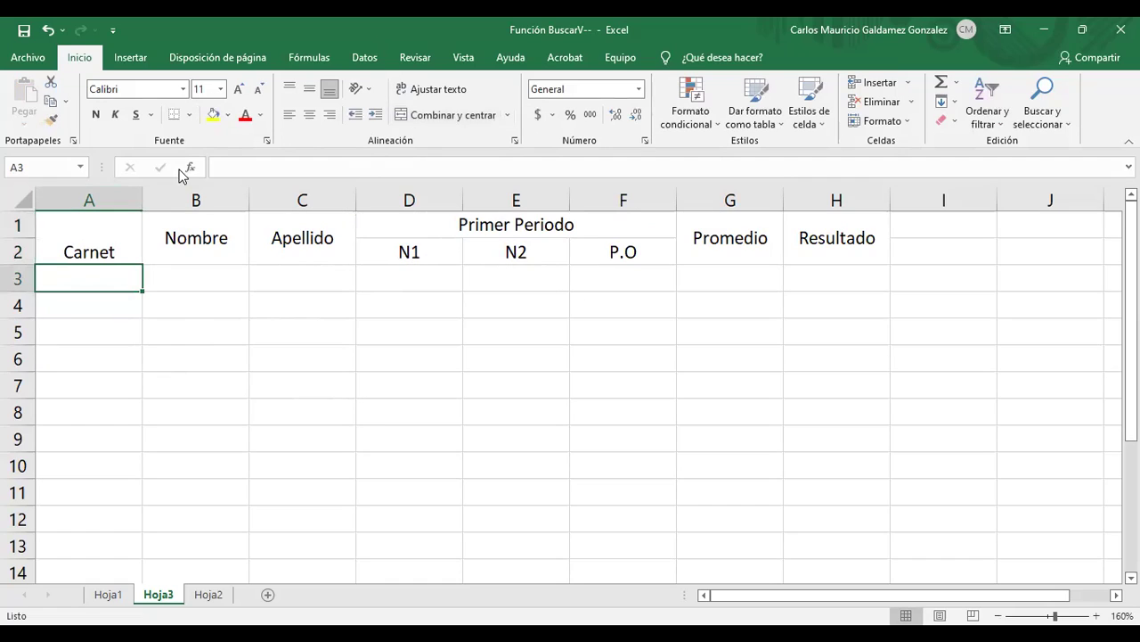
click(111, 221)
click(309, 90)
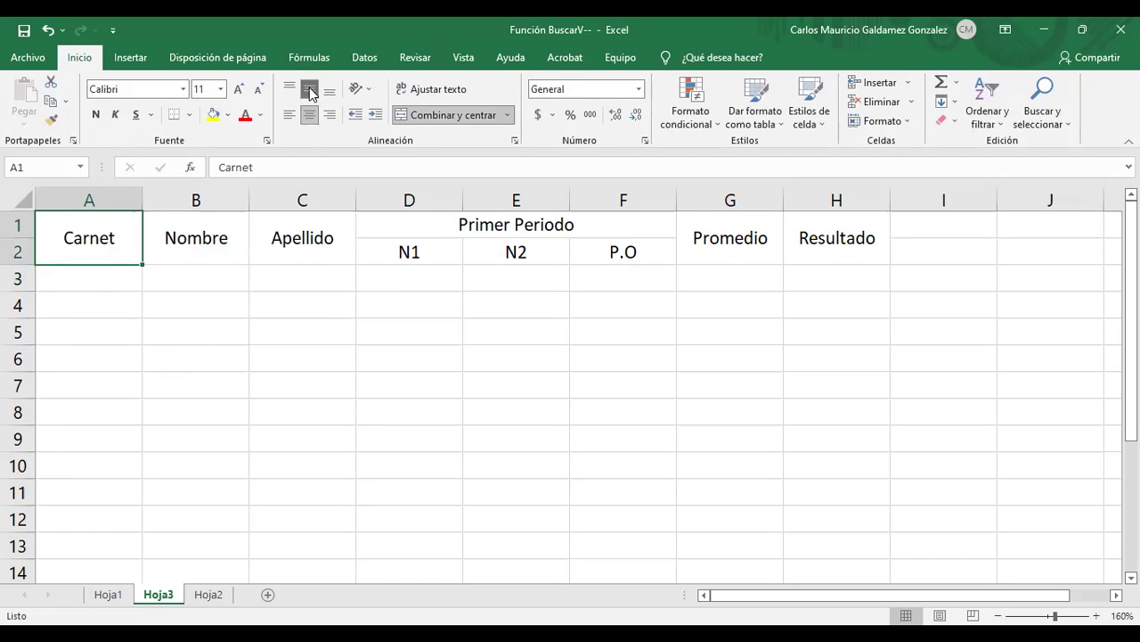
- Enter the first student's carnet number in cell A3
click(79, 279)
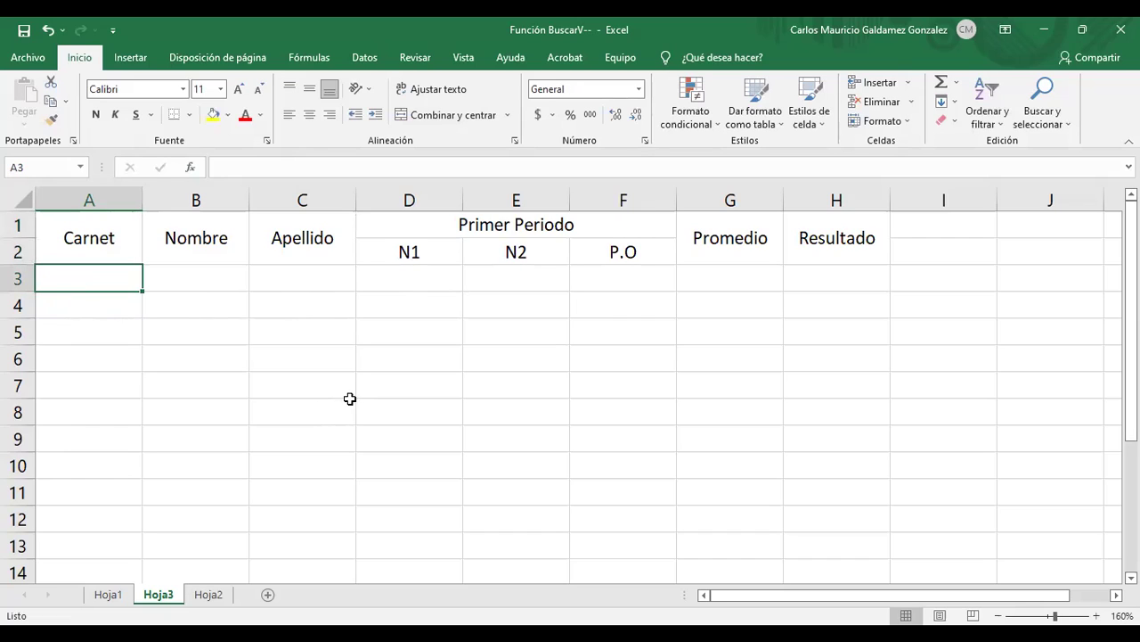
text(P)
text(G)
key(BackSpace)
text(P)
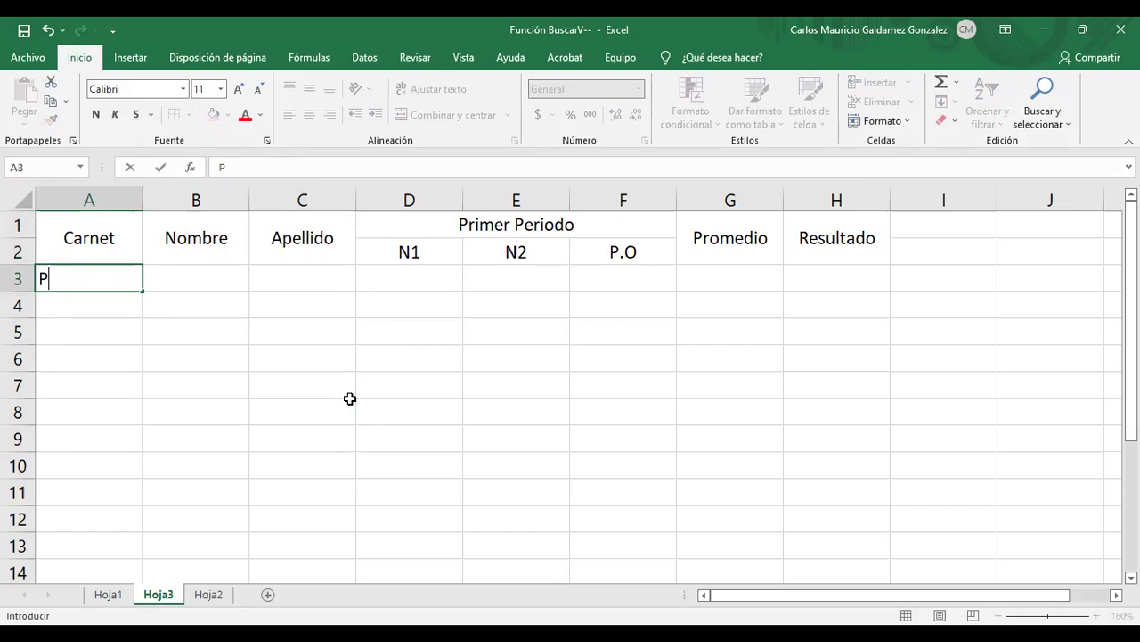
text(G001)
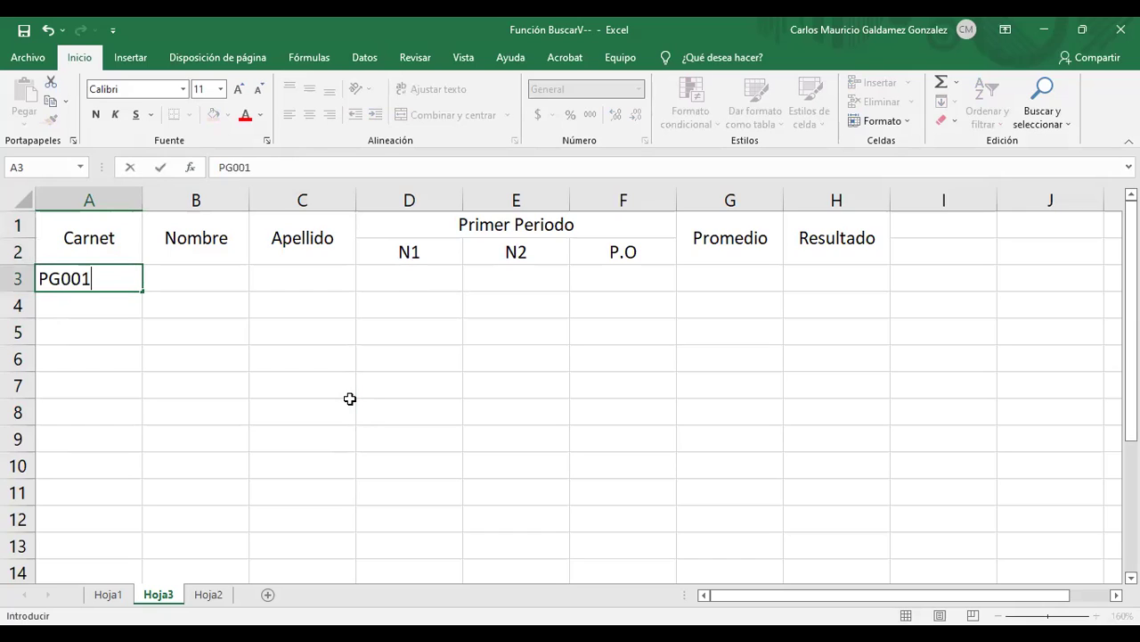
text(20221)
key(Return)
key(Up)
- Widen column A and fill the carnet series down through row 12, clearing the extra entry in A13
drag(141, 197, 159, 197)
drag(159, 314, 144, 565)
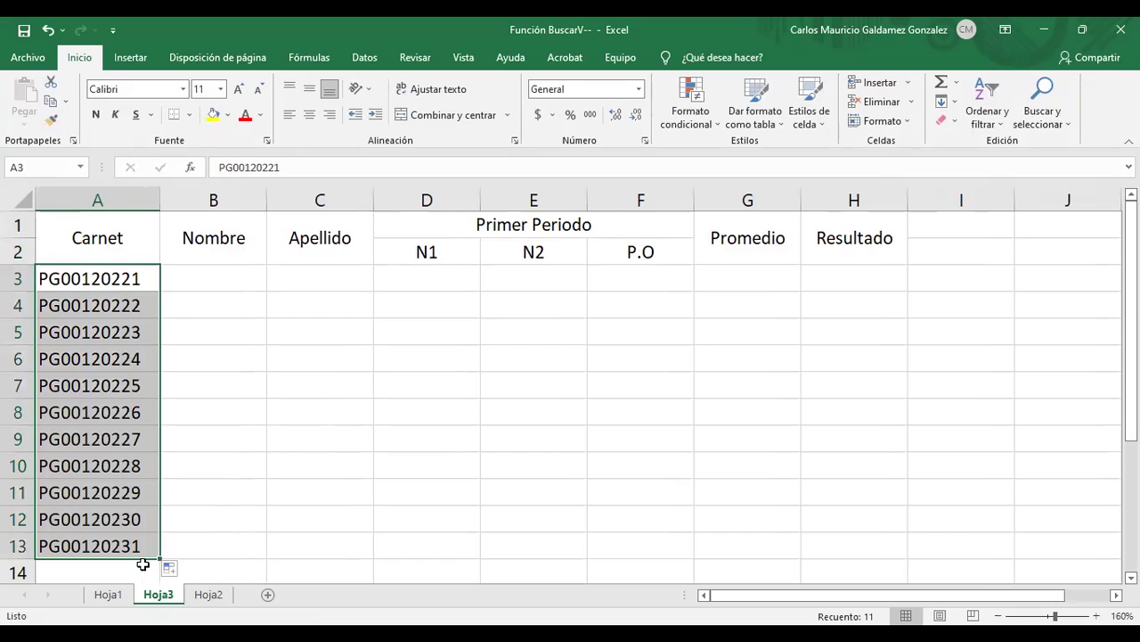
click(116, 545)
key(Delete)
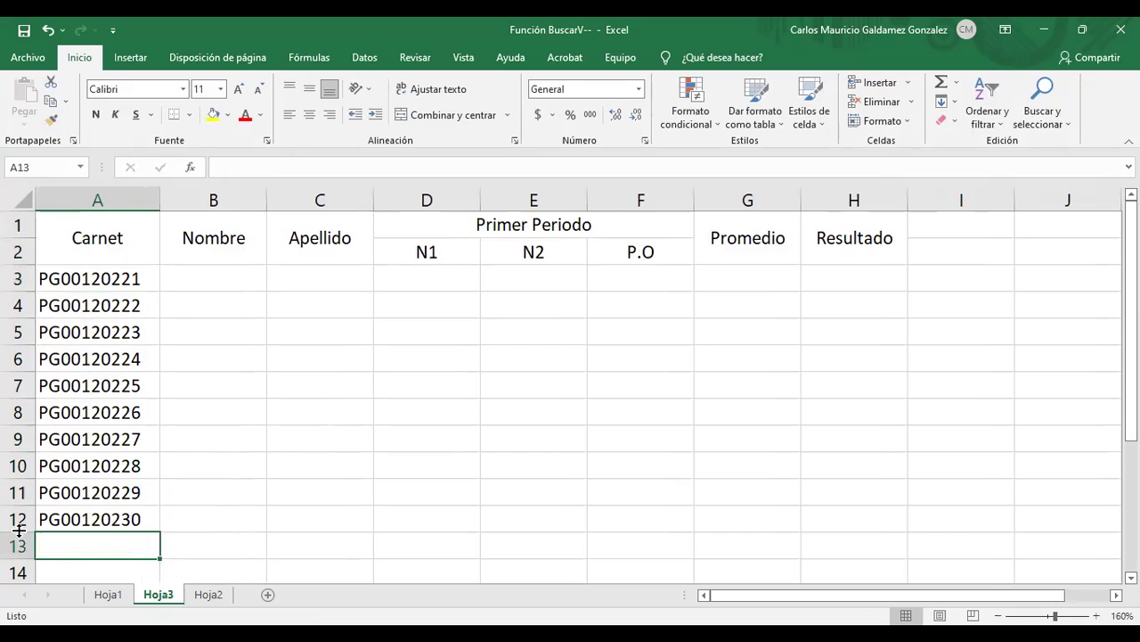
- Copy the ten names from the Nombre column on Hoja1 and paste them into Hoja3 starting at B3
click(203, 280)
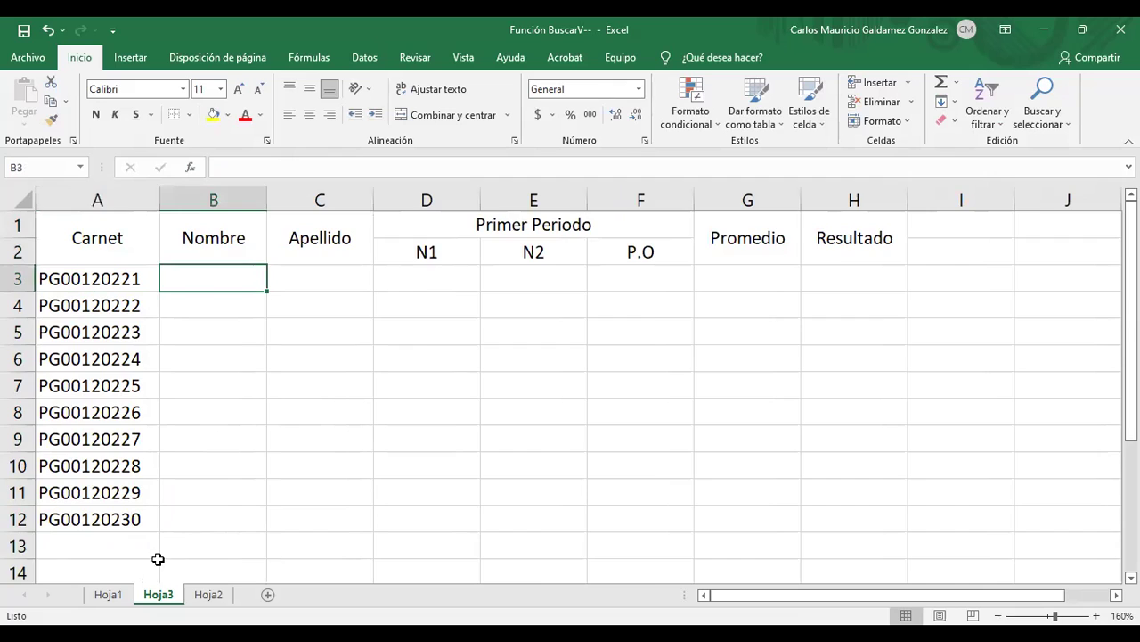
click(108, 594)
drag(112, 270, 100, 554)
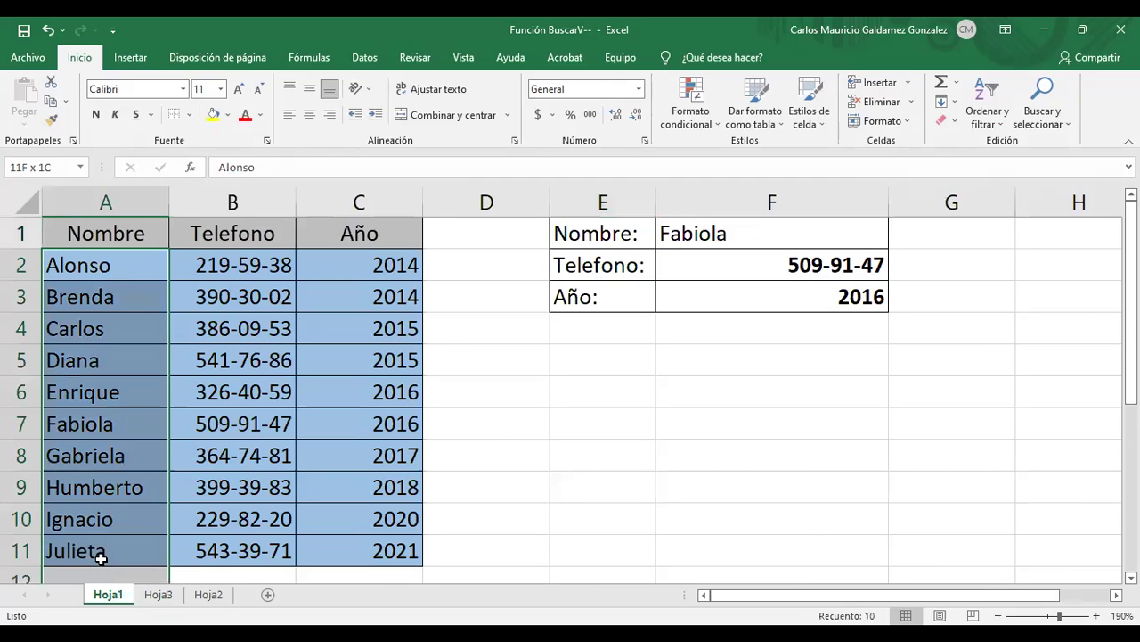
key(ctrl+c)
click(196, 597)
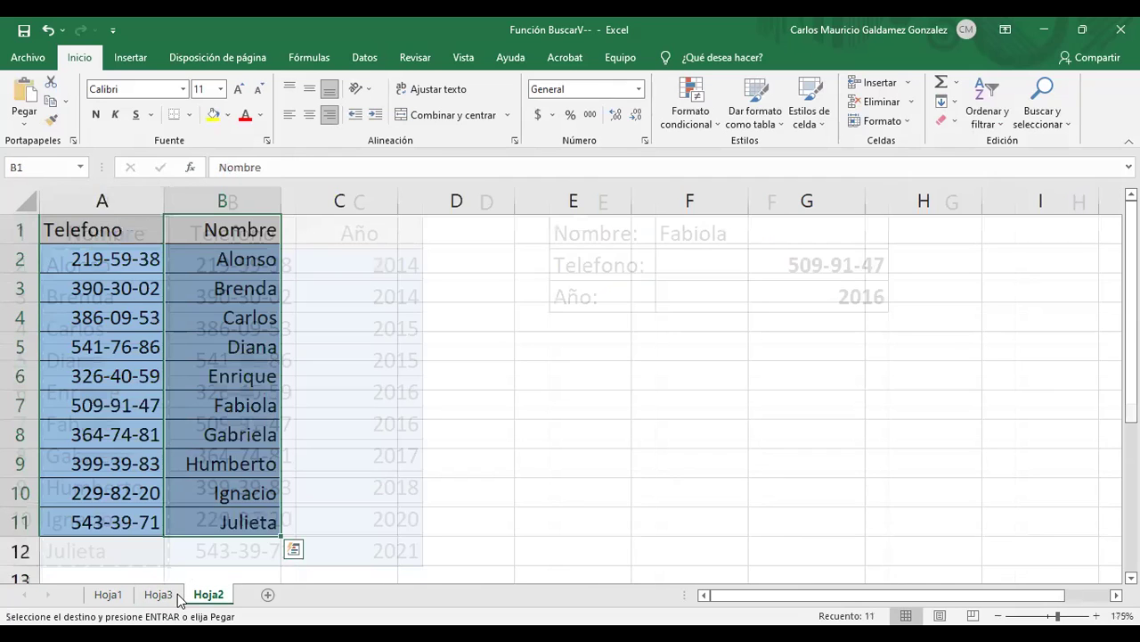
key(ctrl+Page_Up)
key(ctrl+v)
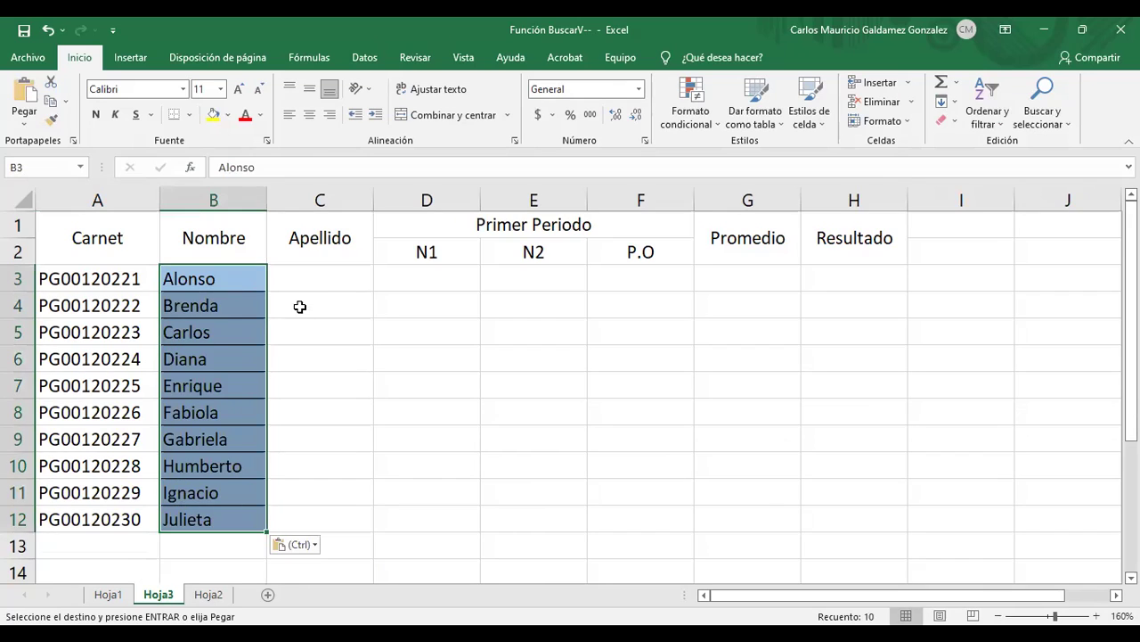
- Remove the blue fill from the pasted names and apply all borders to the table A1:H12
drag(222, 277, 208, 519)
drag(98, 239, 859, 520)
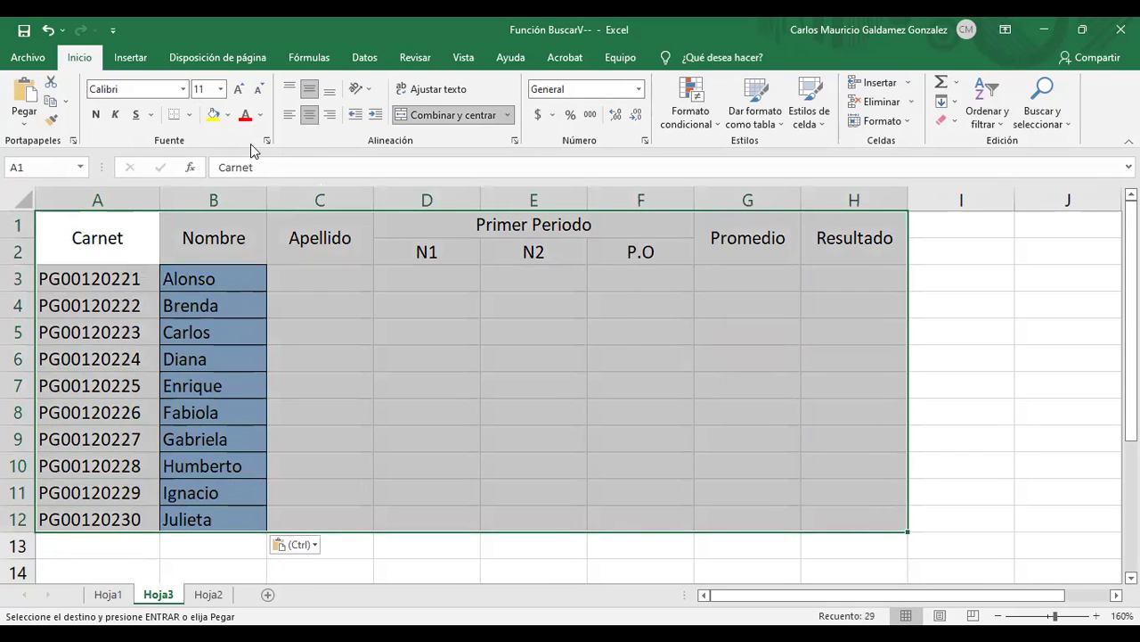
click(189, 114)
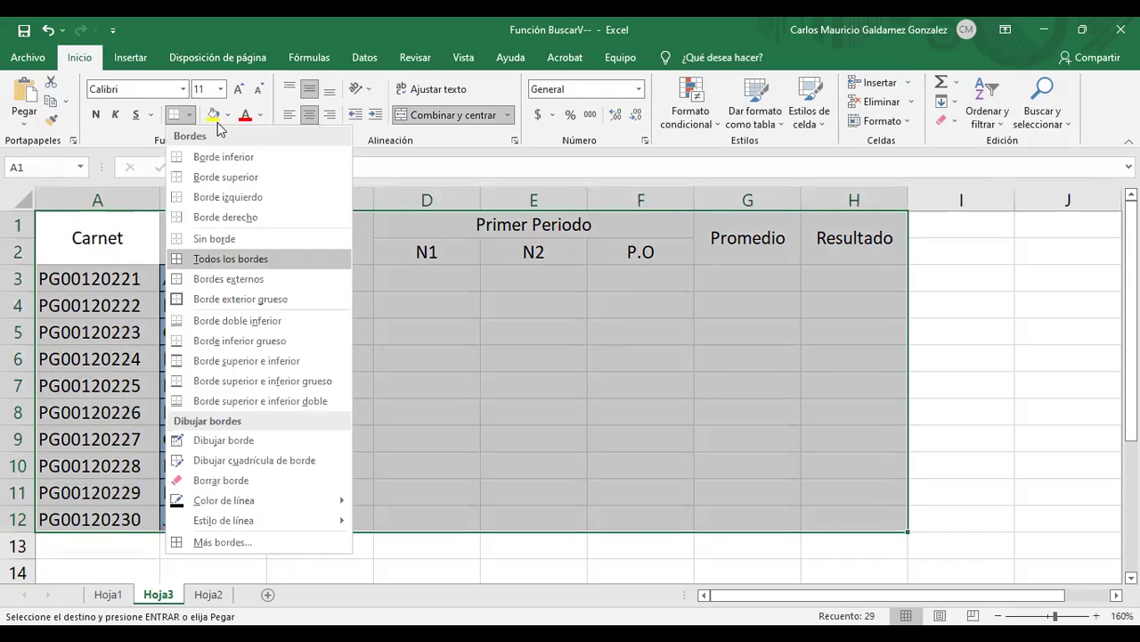
click(253, 259)
- Fill the Apellido column from C3 to C12 with a surname for each of the ten students
click(289, 278)
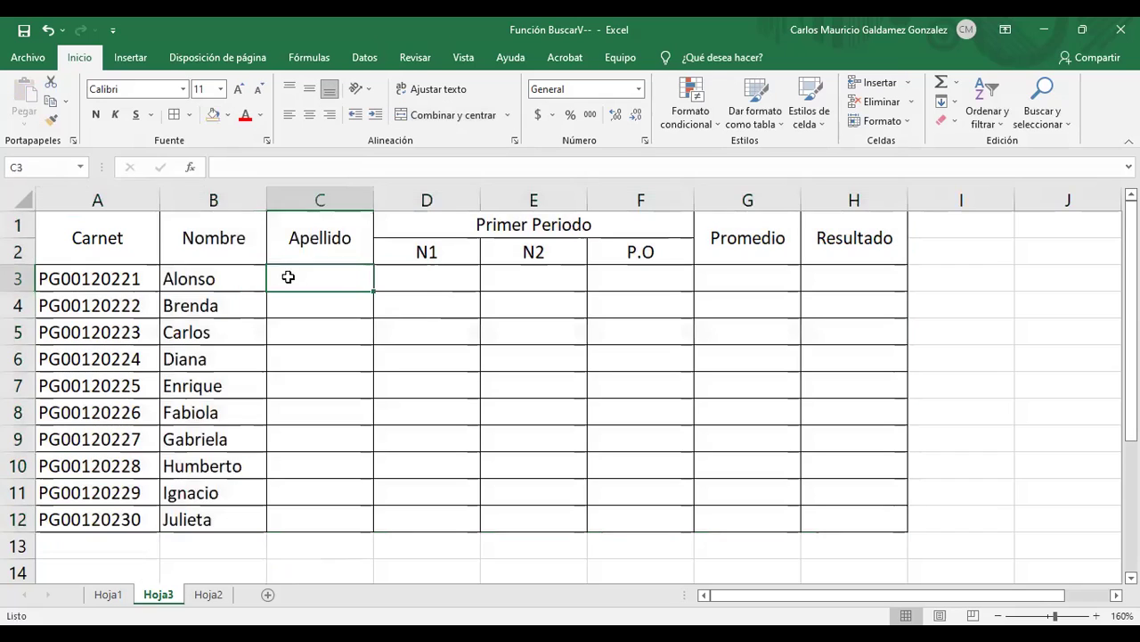
text(Romero)
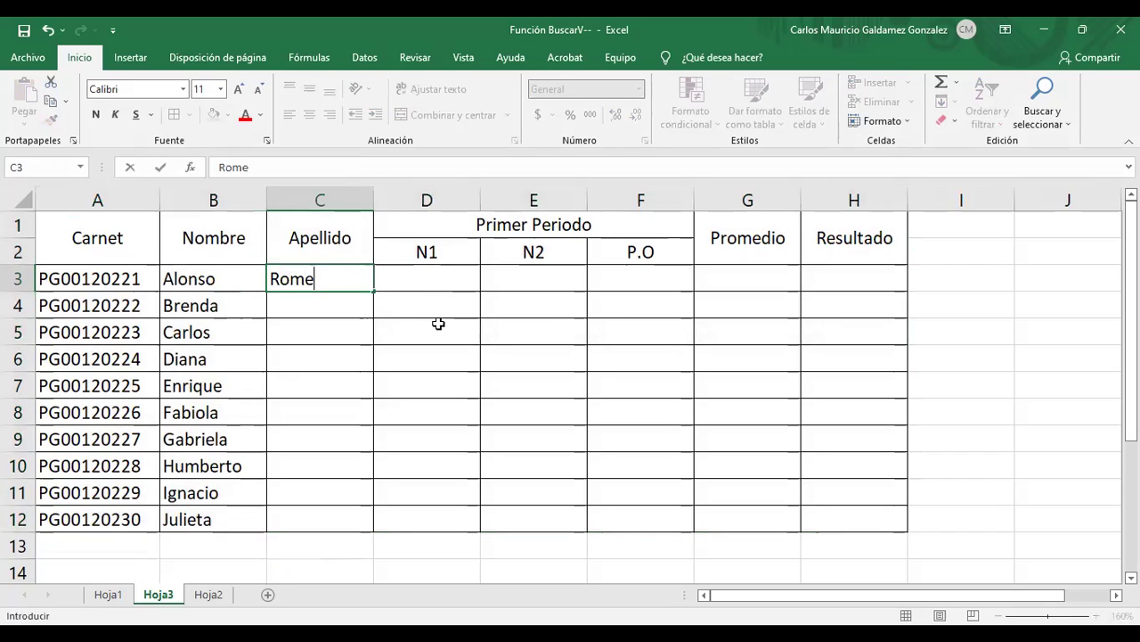
key(Return)
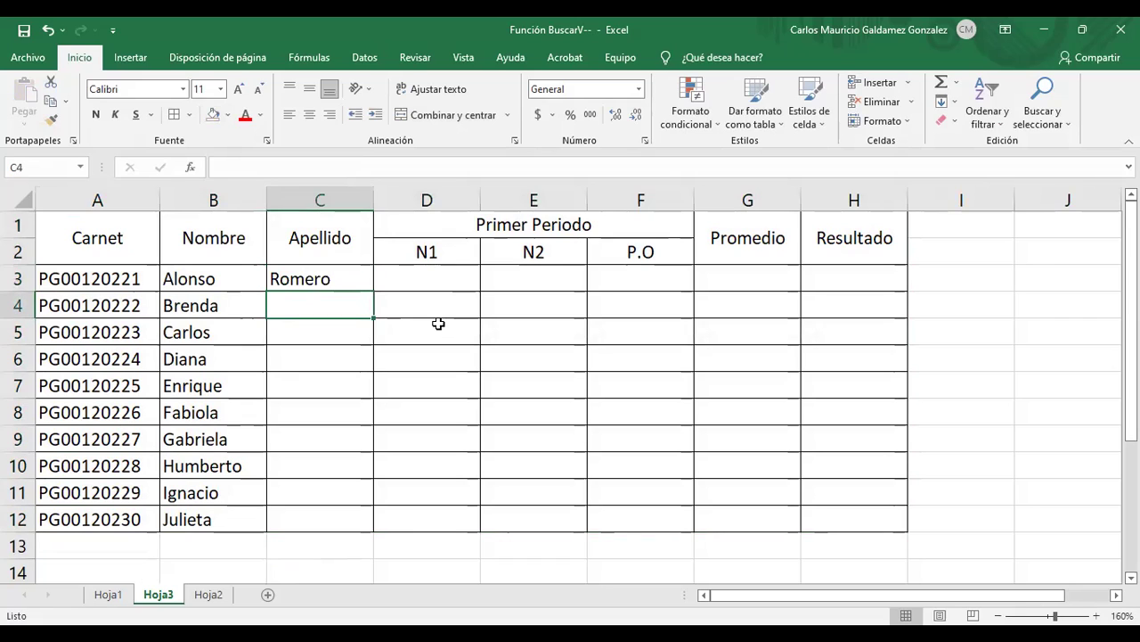
text(Henriquez)
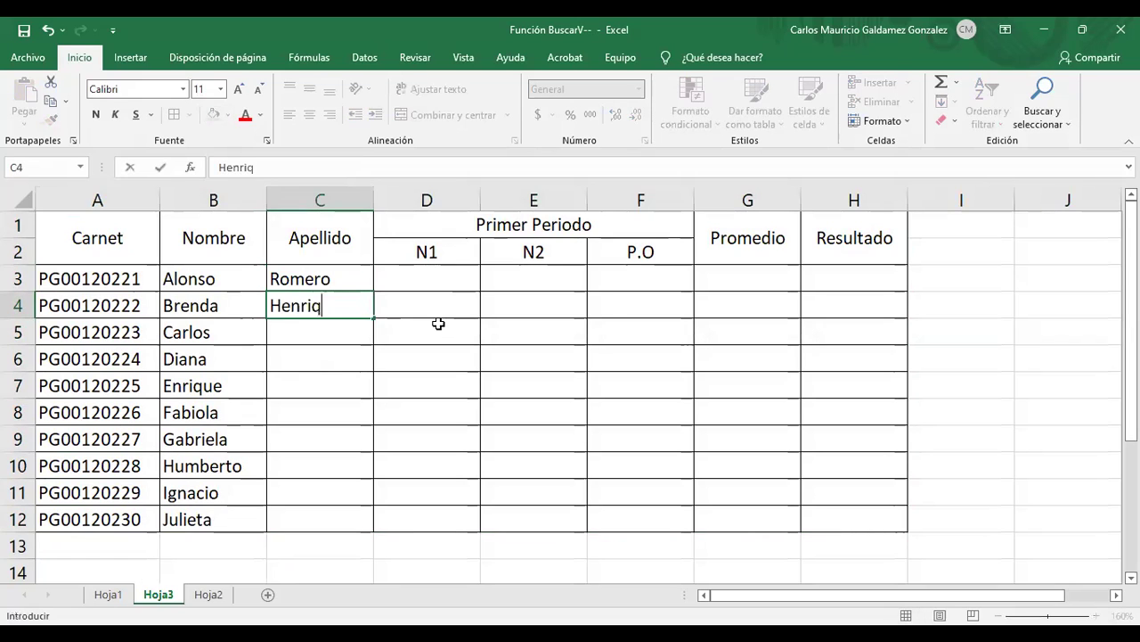
key(Return)
text(Paniagua)
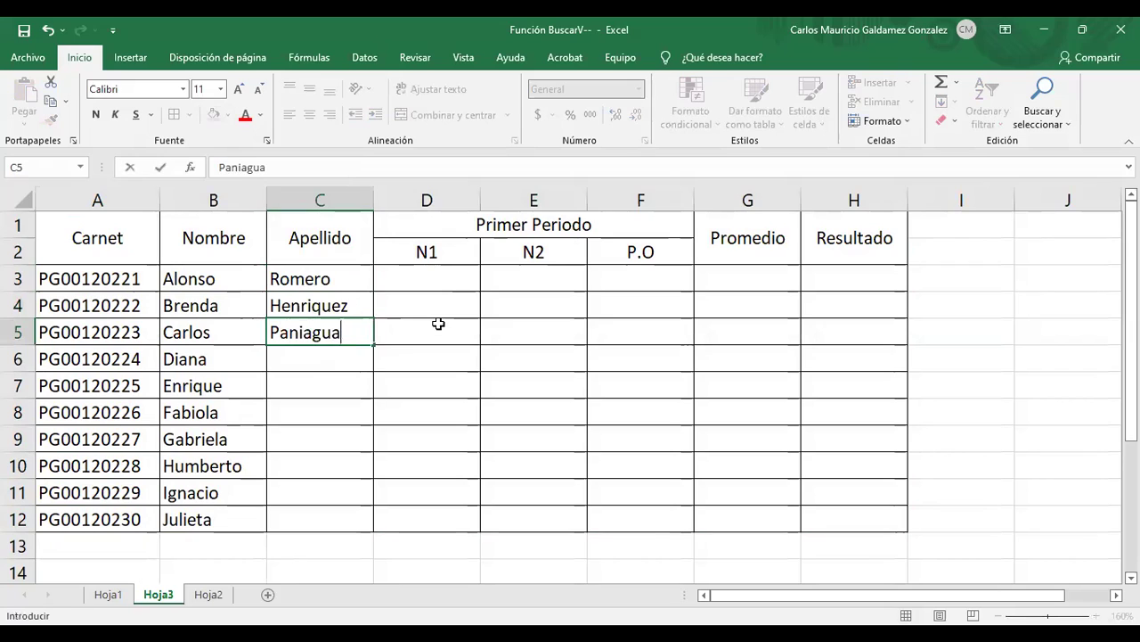
key(Return)
text(Lu)
text(a)
key(Return)
text(Lima)
key(Return)
text(Galdamez)
key(Return)
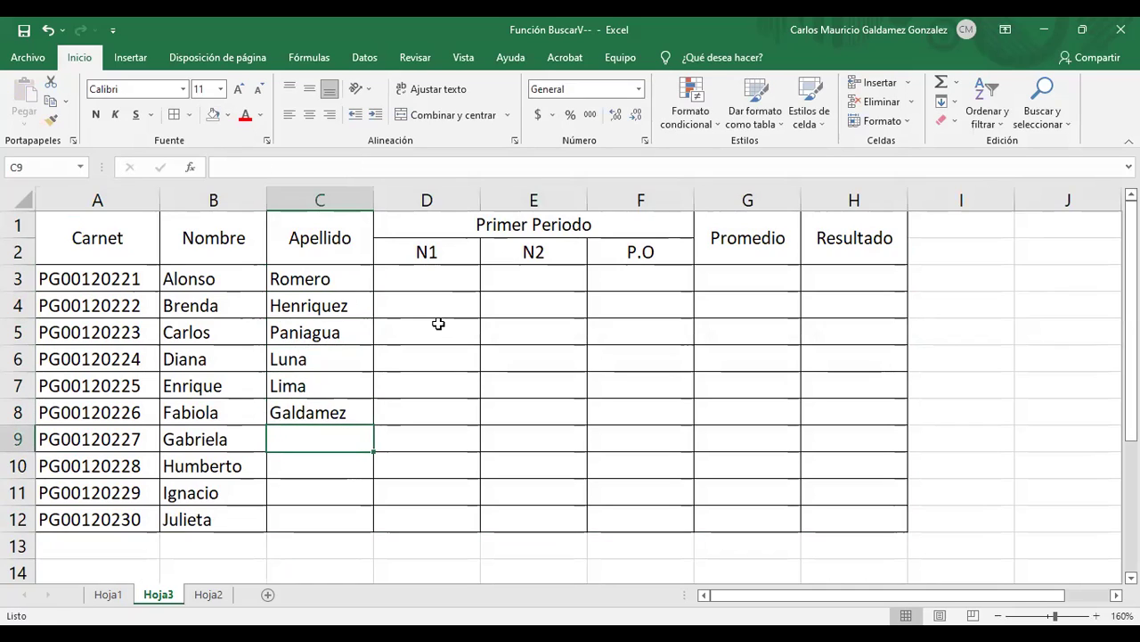
text(Tobar)
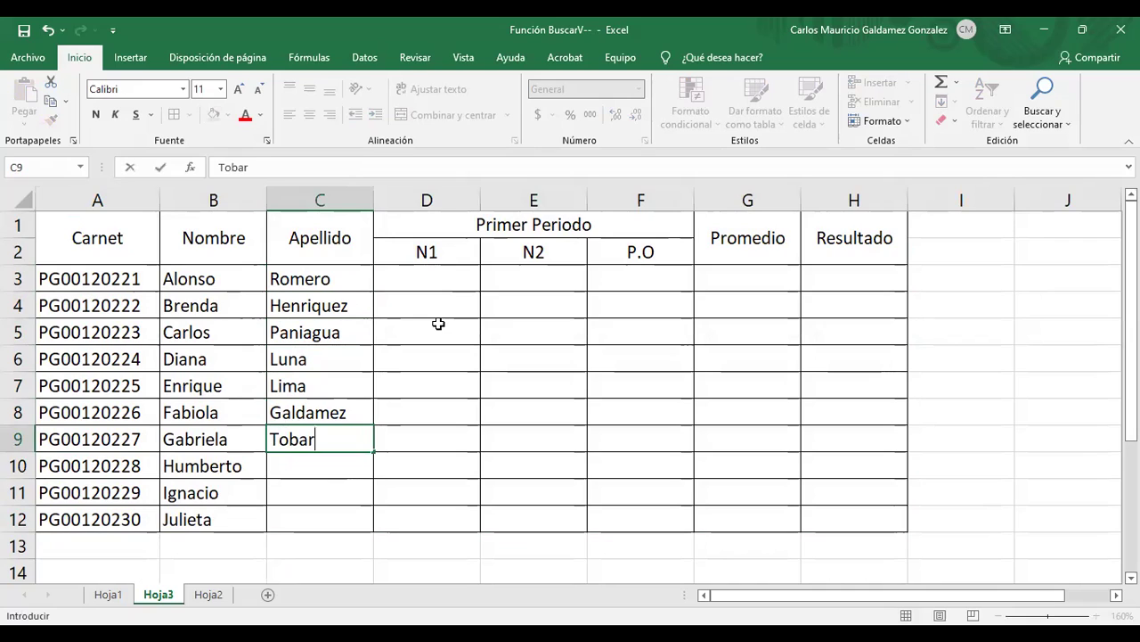
key(Return)
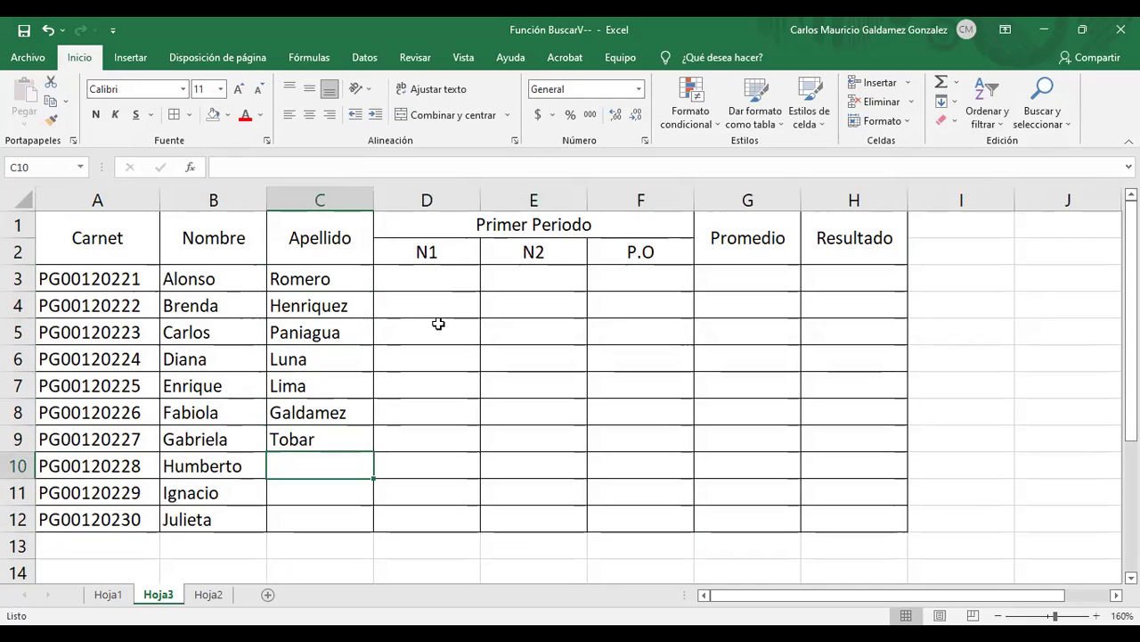
text(Martinez)
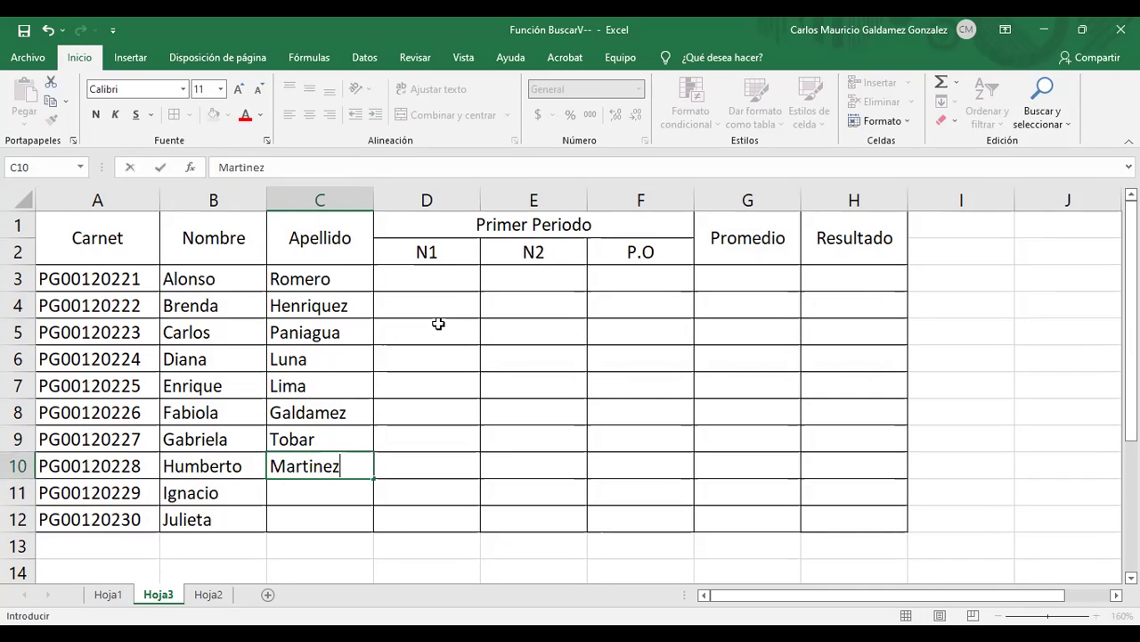
key(Return)
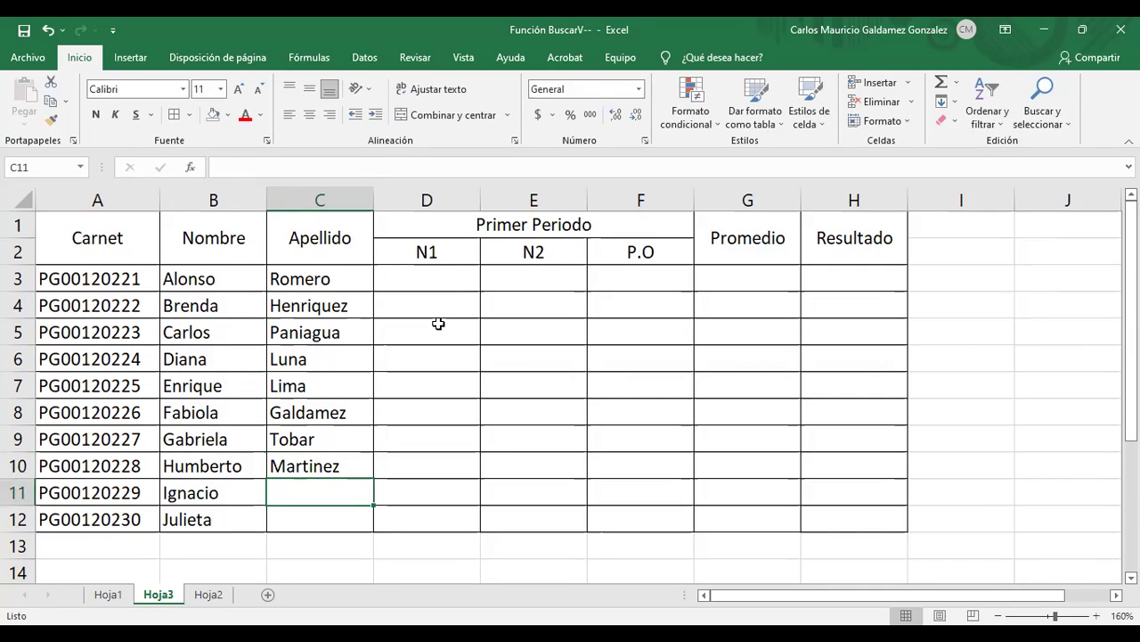
text(Hernandez)
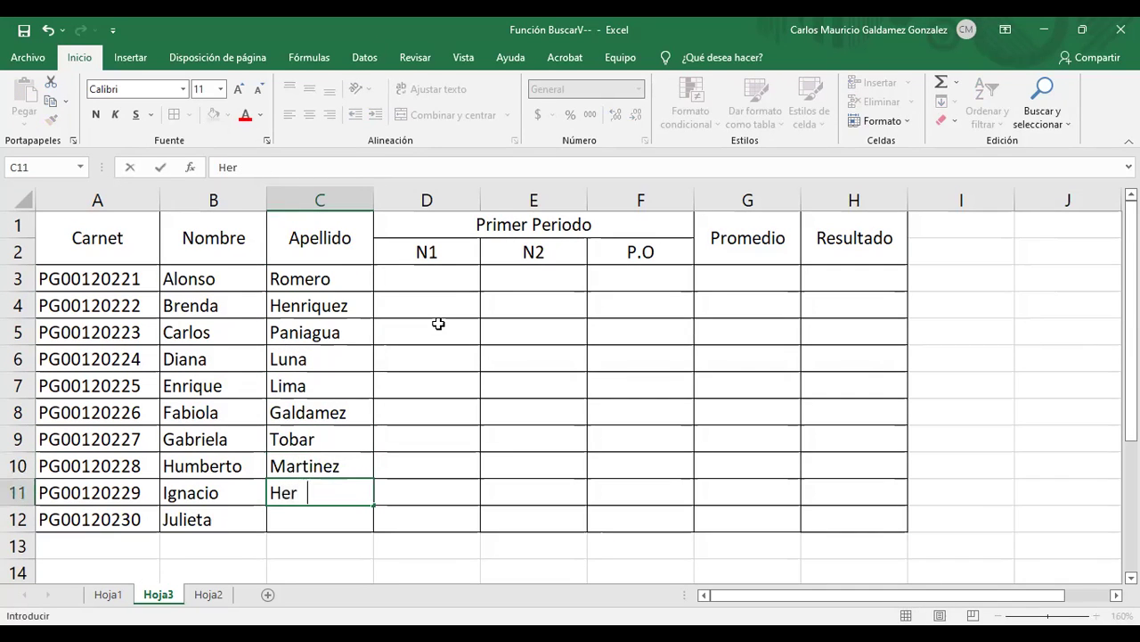
key(Return)
text(Gonzalez)
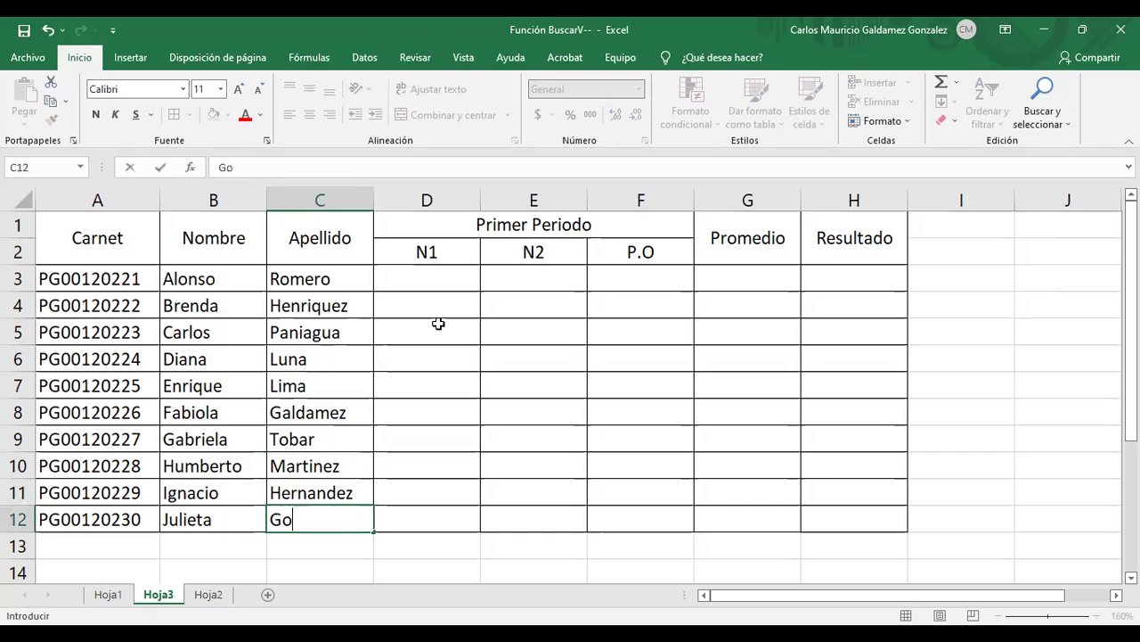
key(Return)
- Sort the student rows in A3:C12 from A to Z
click(415, 287)
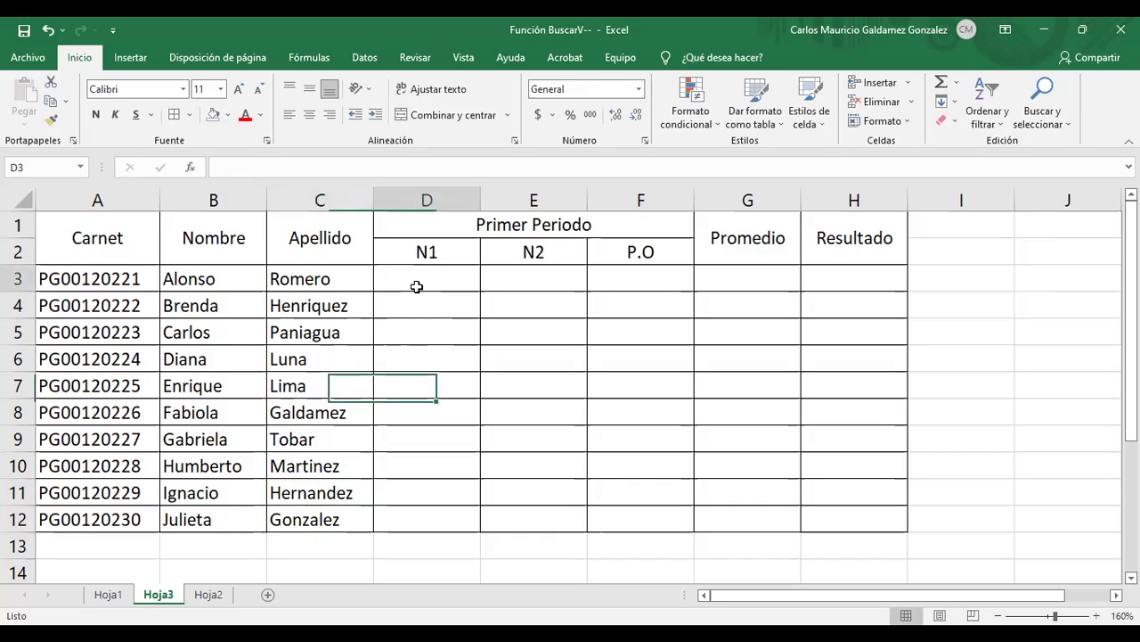
drag(94, 282, 290, 525)
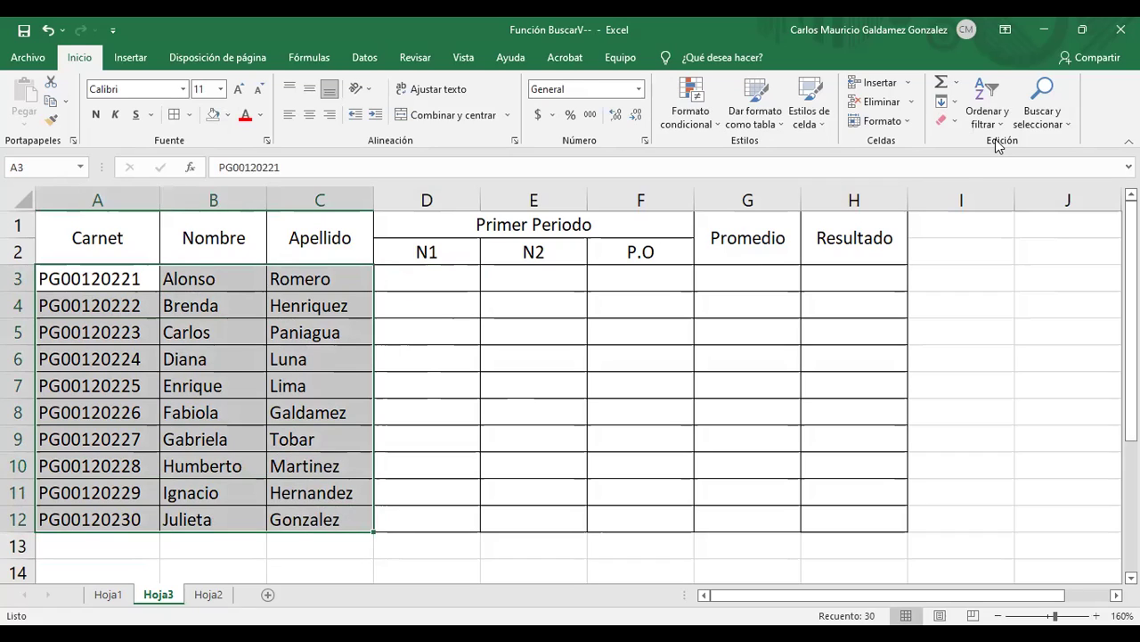
click(988, 116)
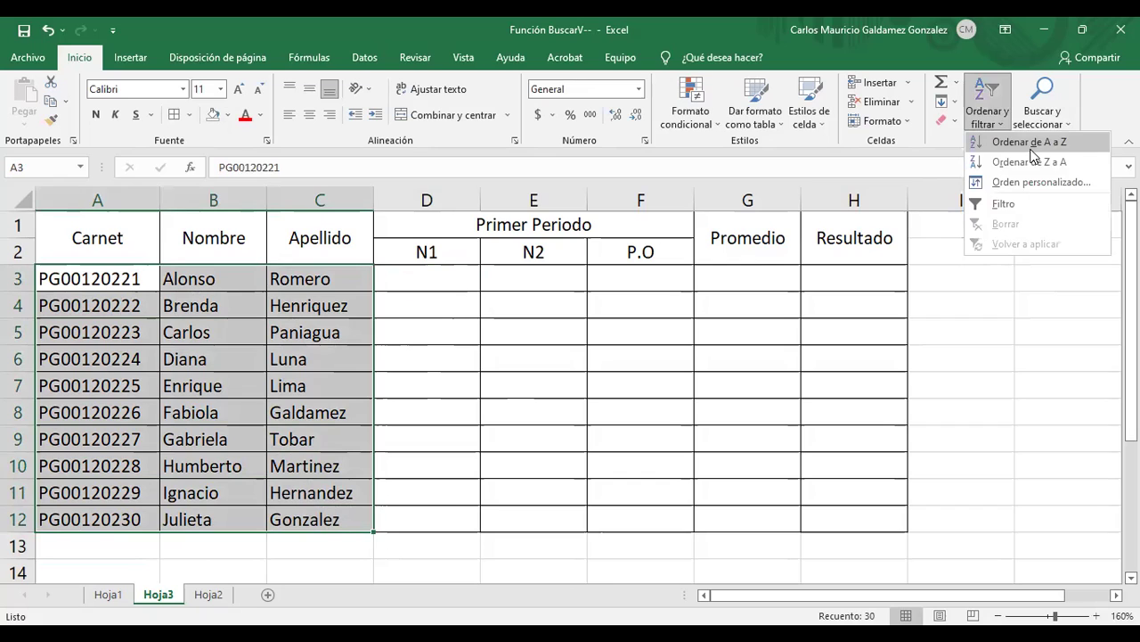
click(1030, 141)
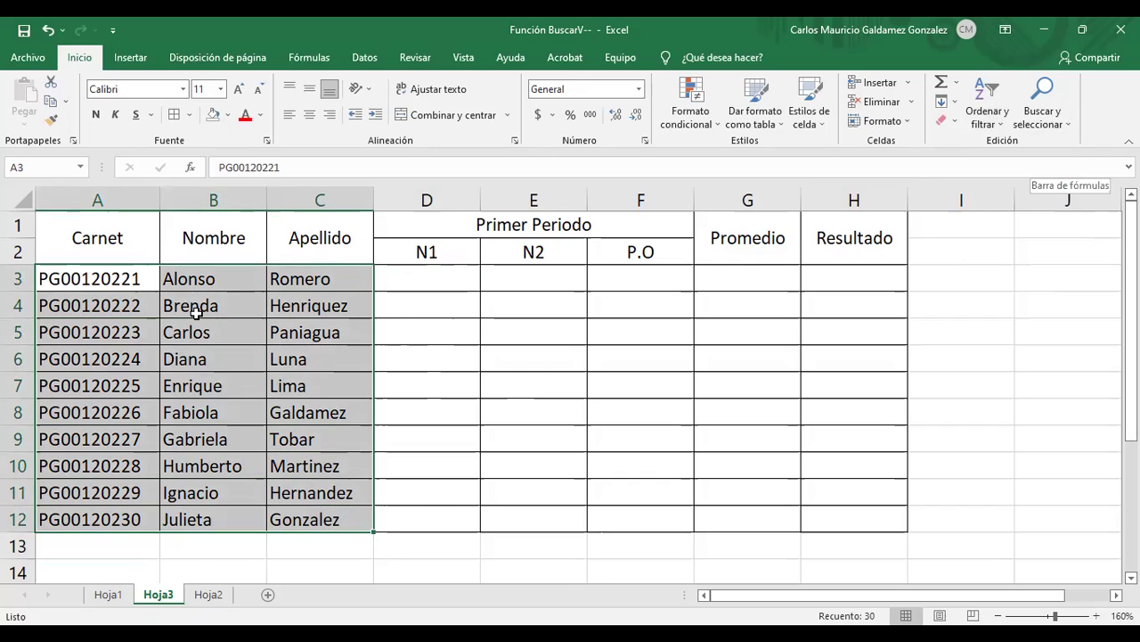
click(297, 284)
drag(298, 280, 306, 519)
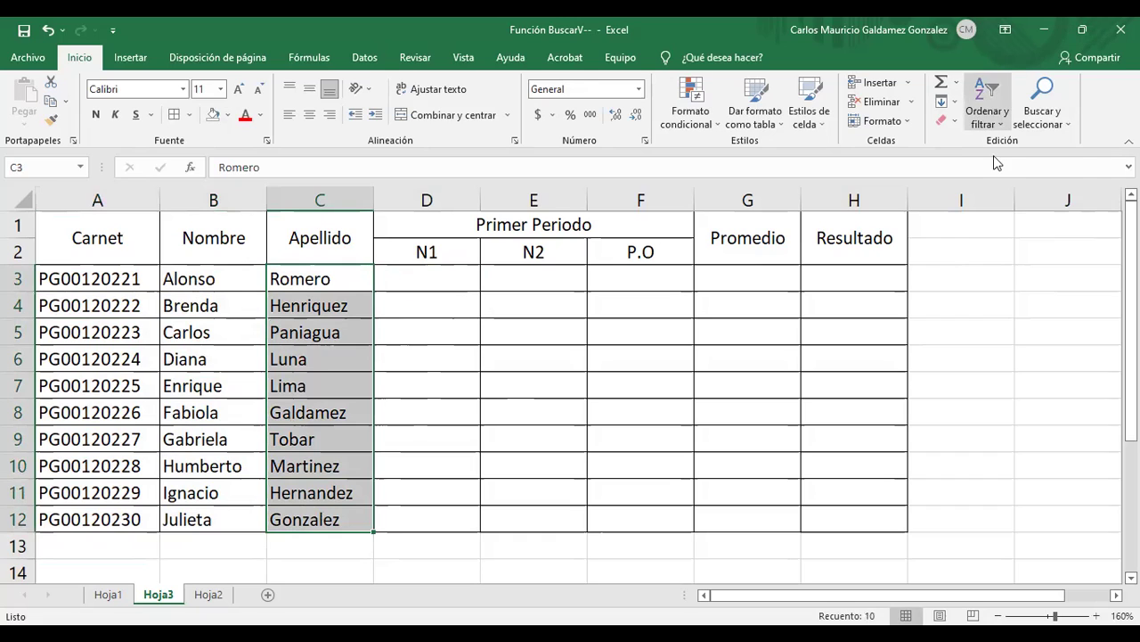
click(984, 111)
click(1021, 143)
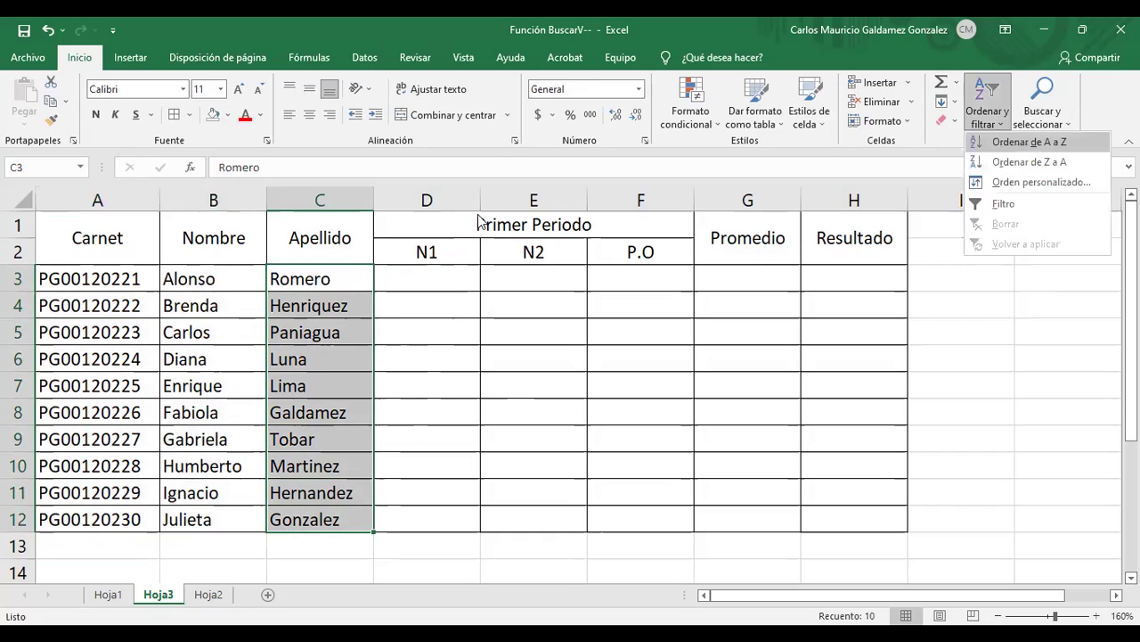
click(375, 238)
key(Escape)
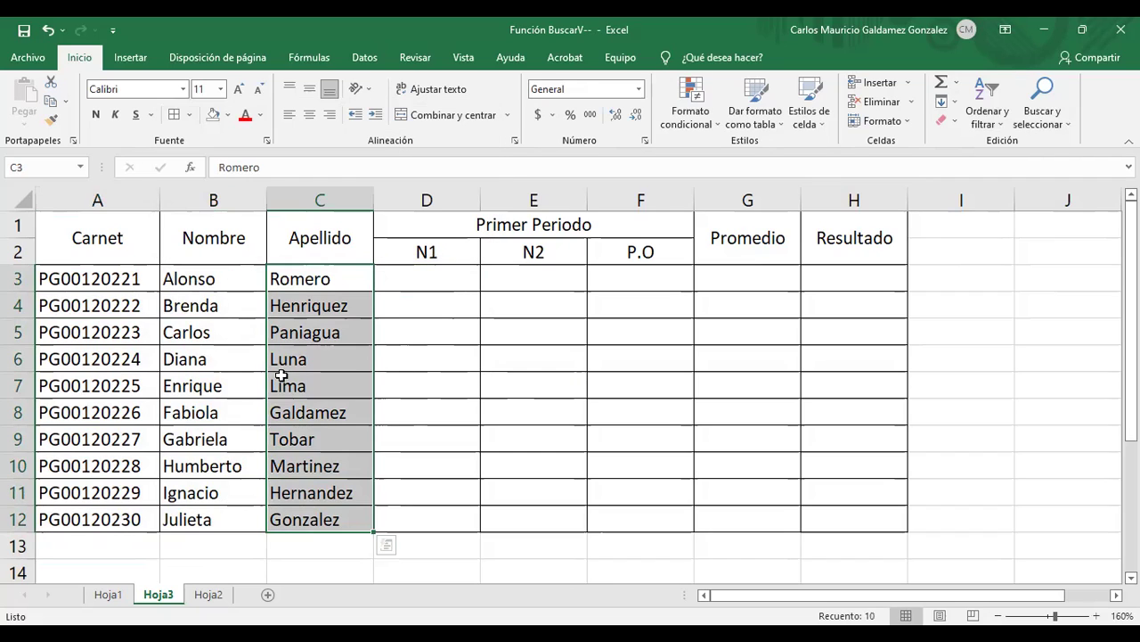
click(347, 381)
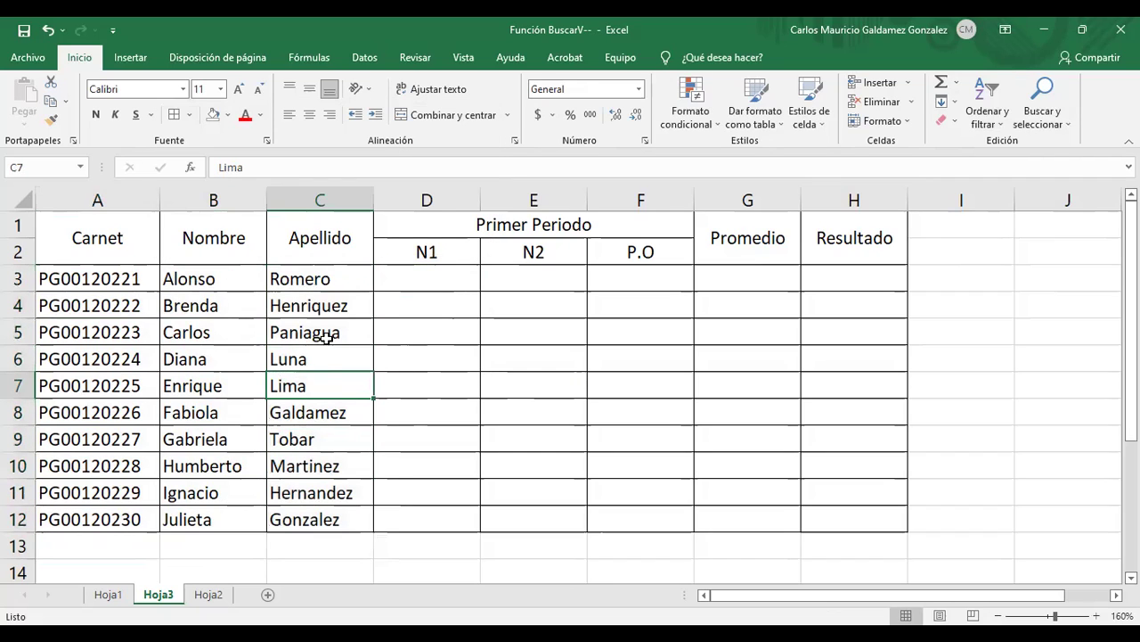
click(119, 271)
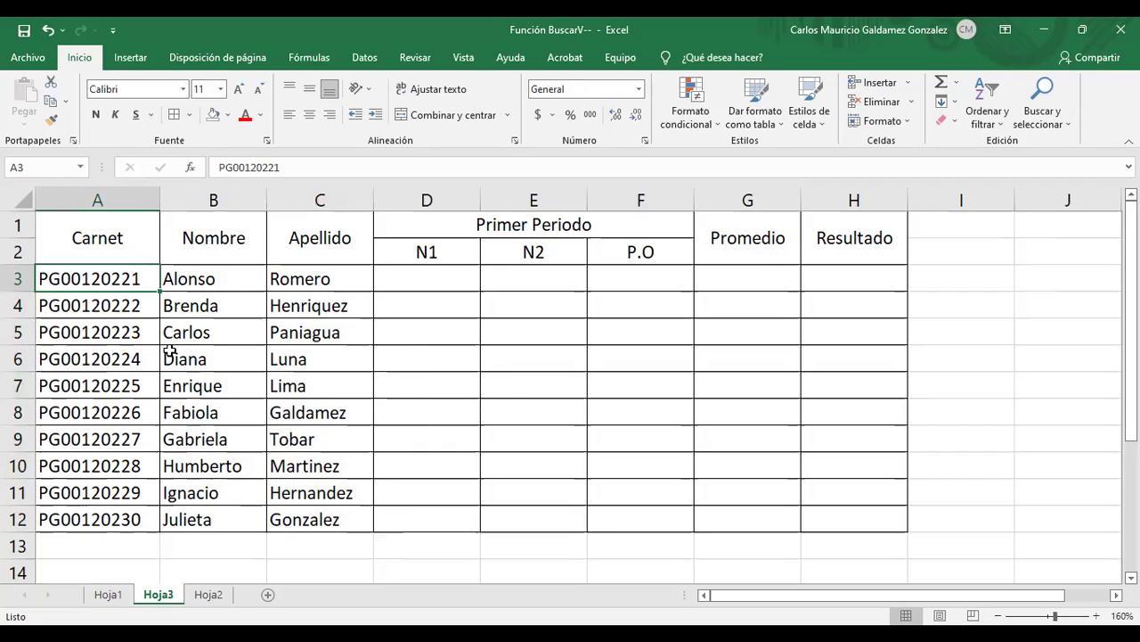
- Enter the N1 grades 8.6, 7.8, 4.5, 6.7, 8.8, 9, 10, 5.6, 5 and 7.8 in cells D3:D12
click(409, 279)
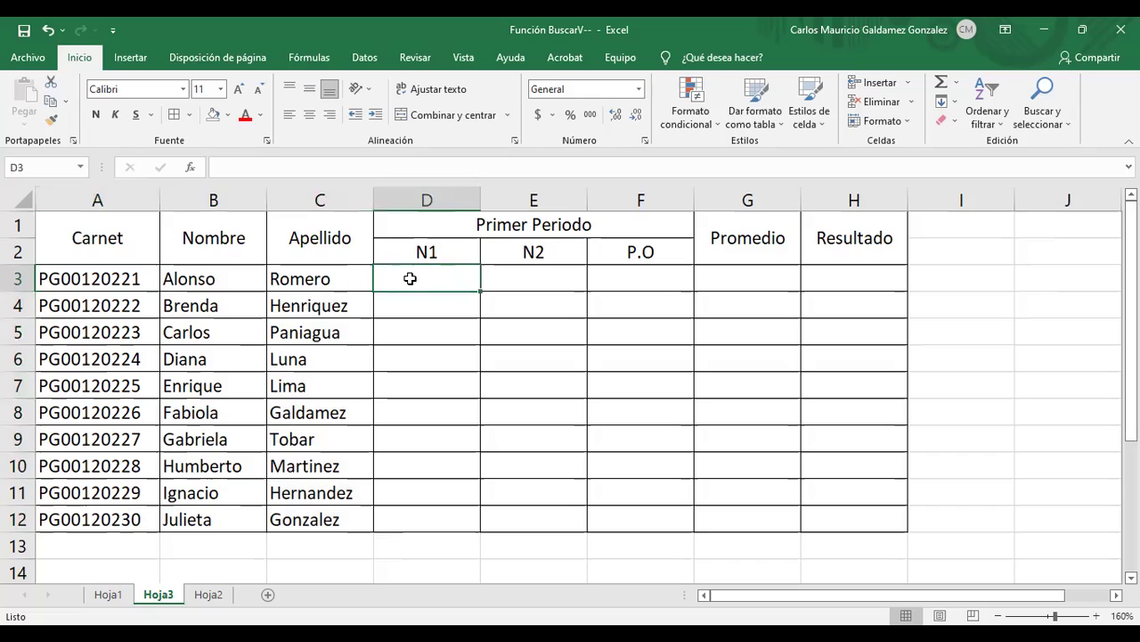
text(8.6)
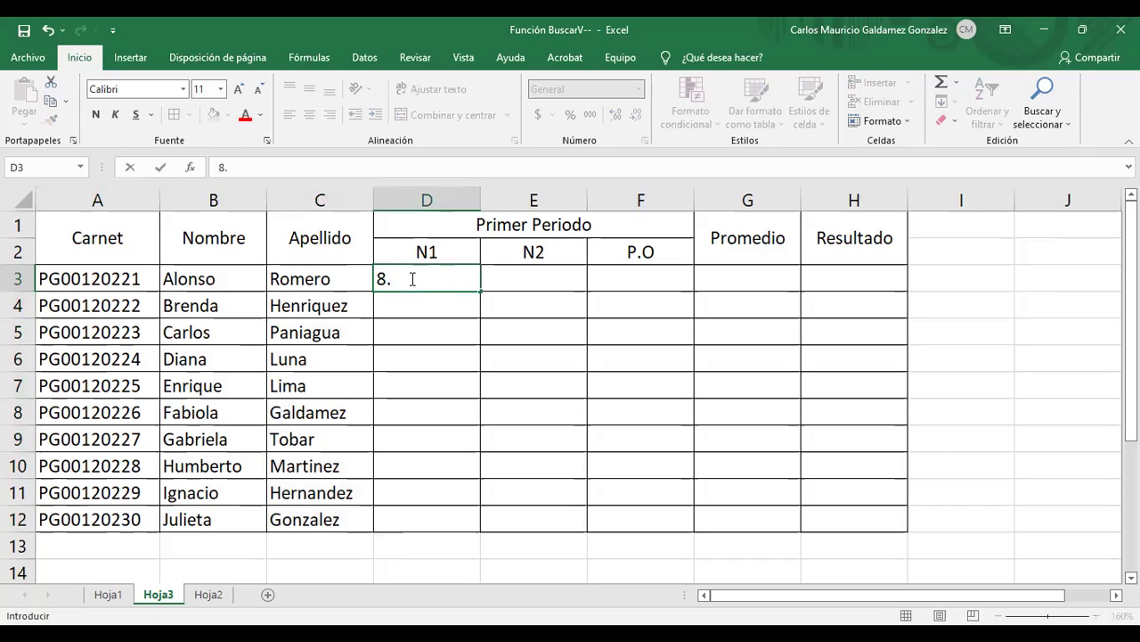
key(Return)
text(7.8)
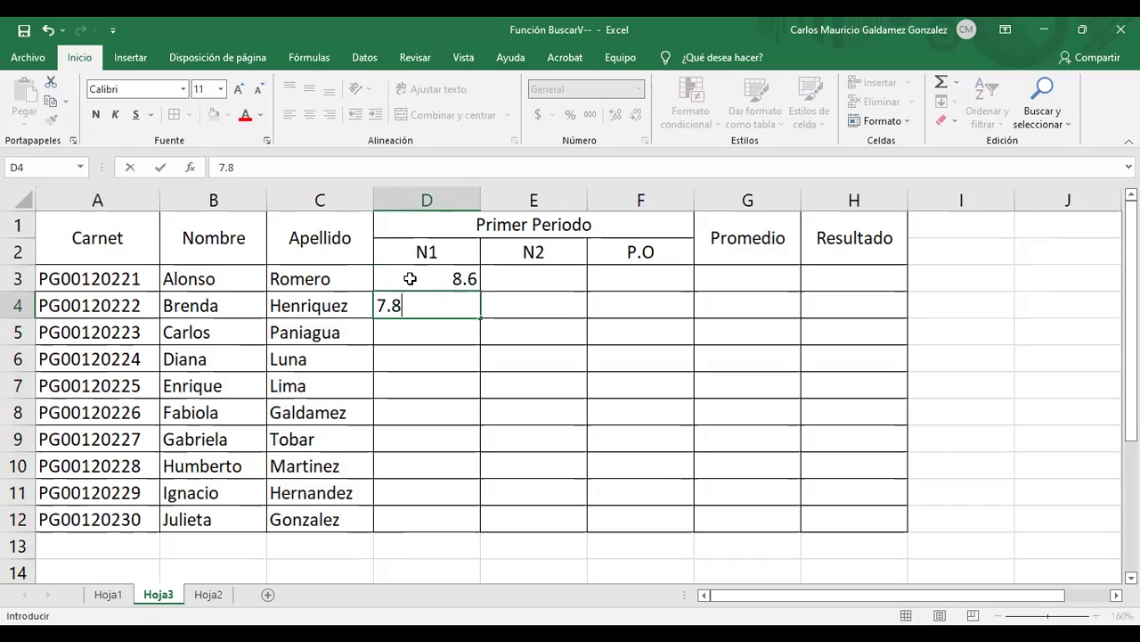
key(Return)
text(4.5)
key(Return)
text(6.7)
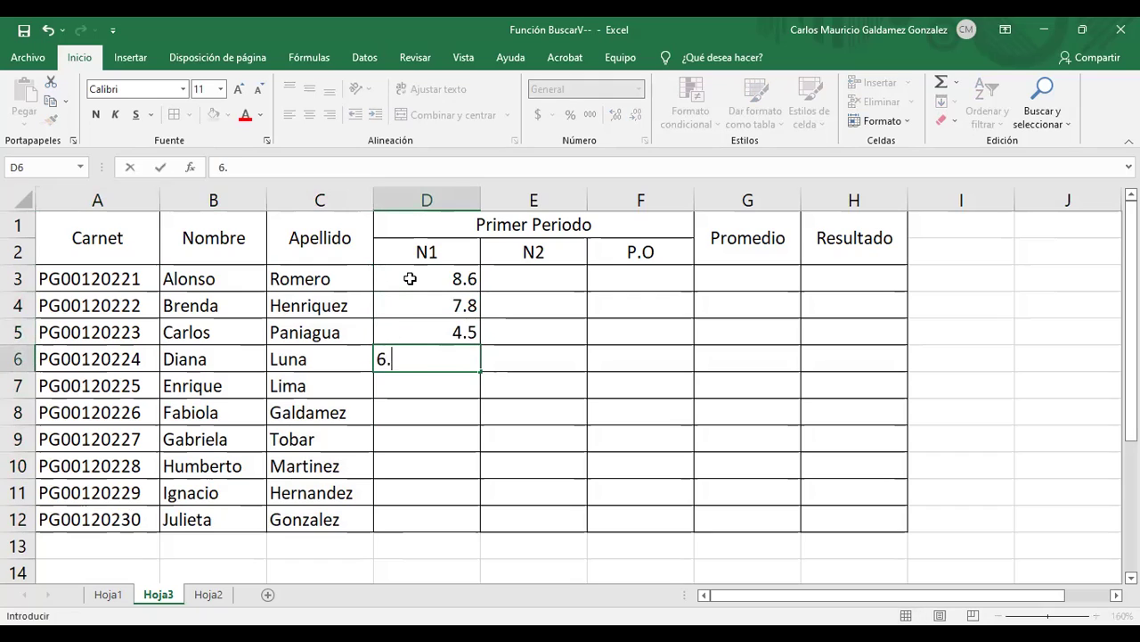
key(Return)
text(8.8)
key(Return)
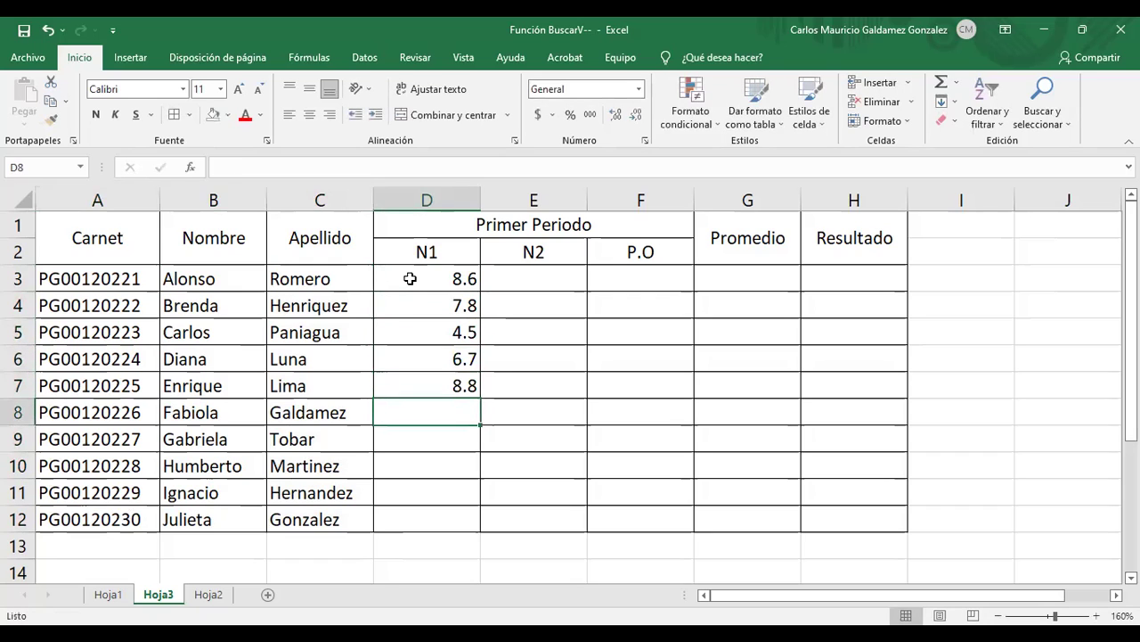
text(9.)
key(Return)
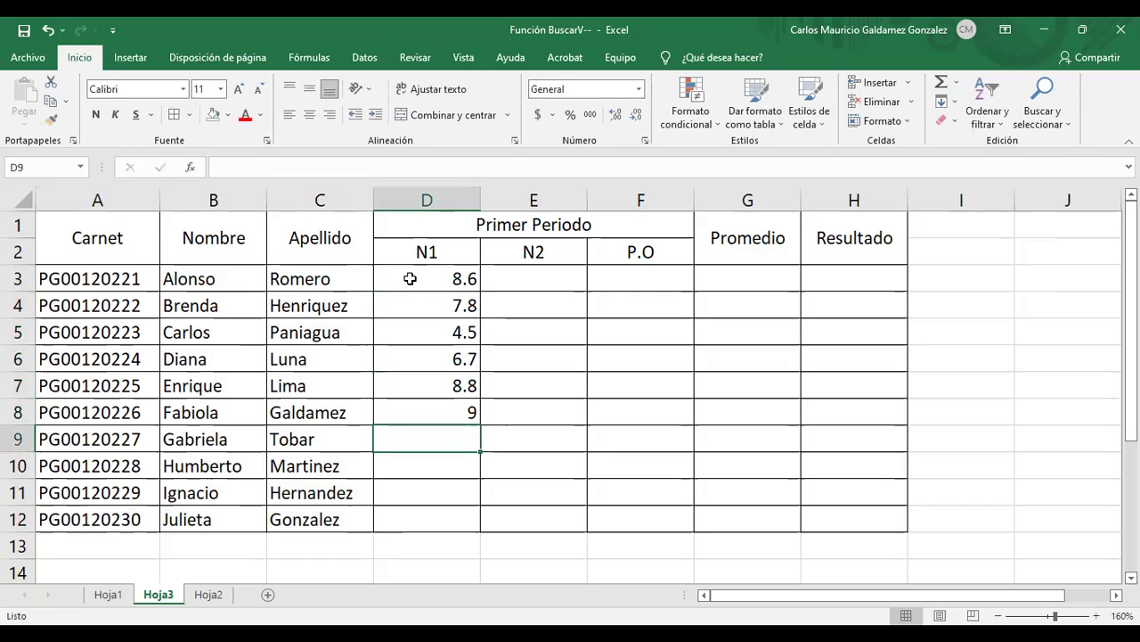
text(10)
key(Return)
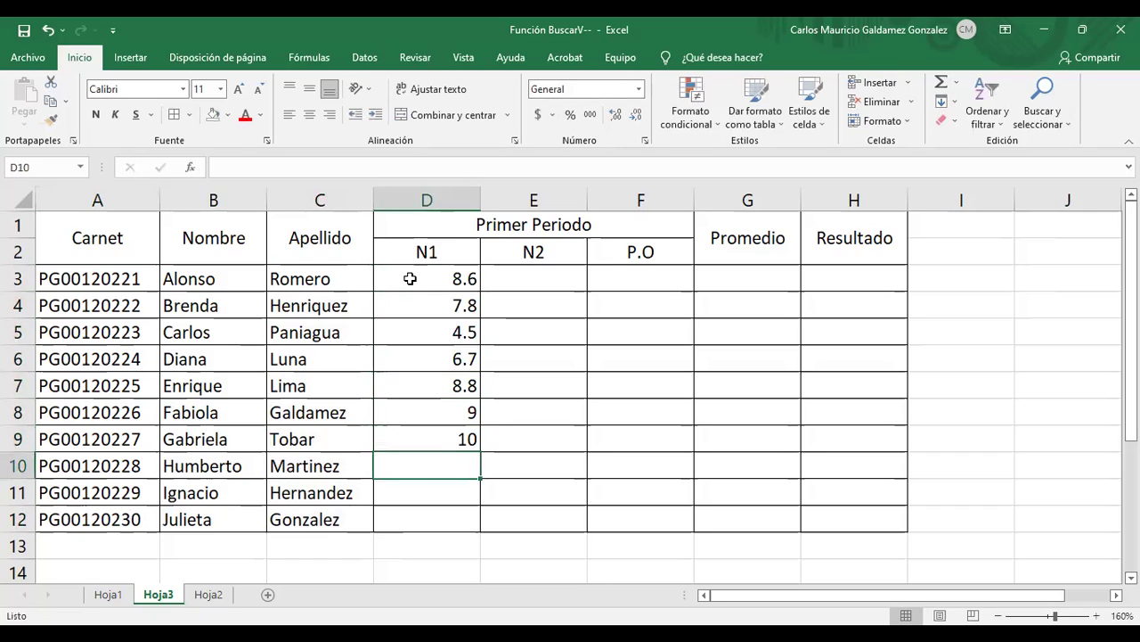
text(5.6)
key(Return)
text(5.)
key(Return)
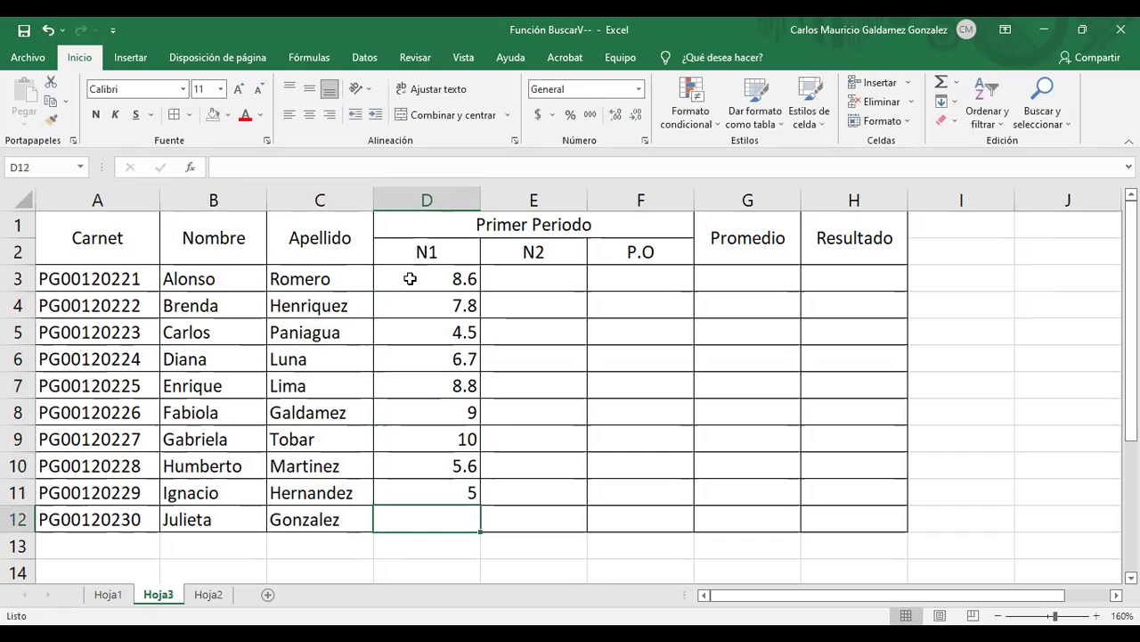
text(7.8)
key(Right)
key(Right)
key(Up)
key(Up)
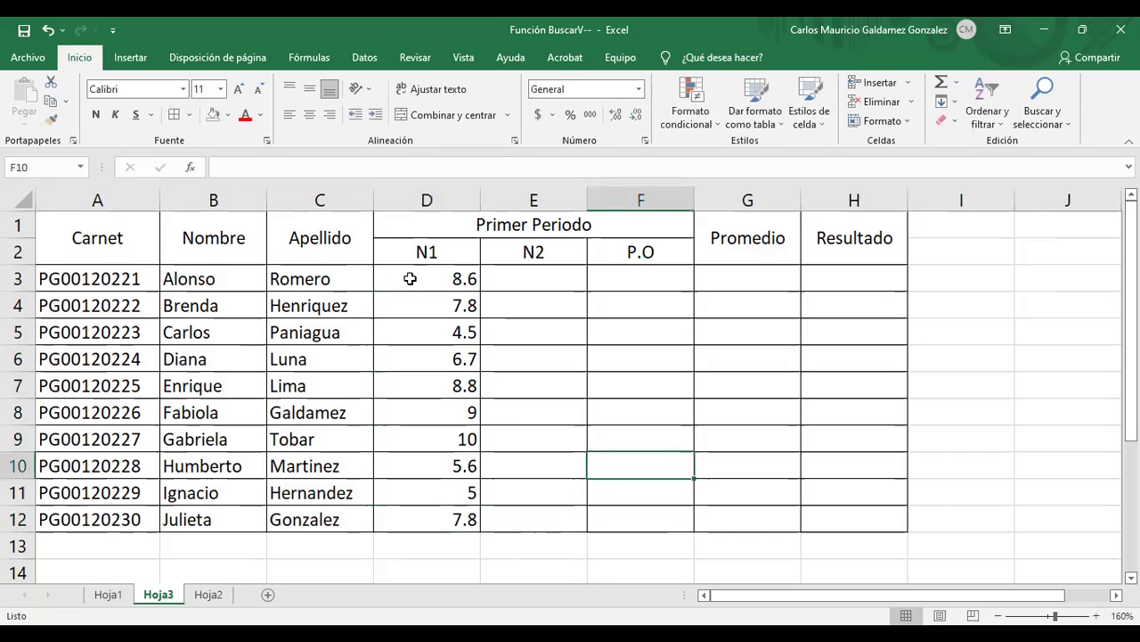
key(Left)
key(Up)
key(Up)
key(Up)
key(Up)
key(Up)
key(Up)
key(Up)
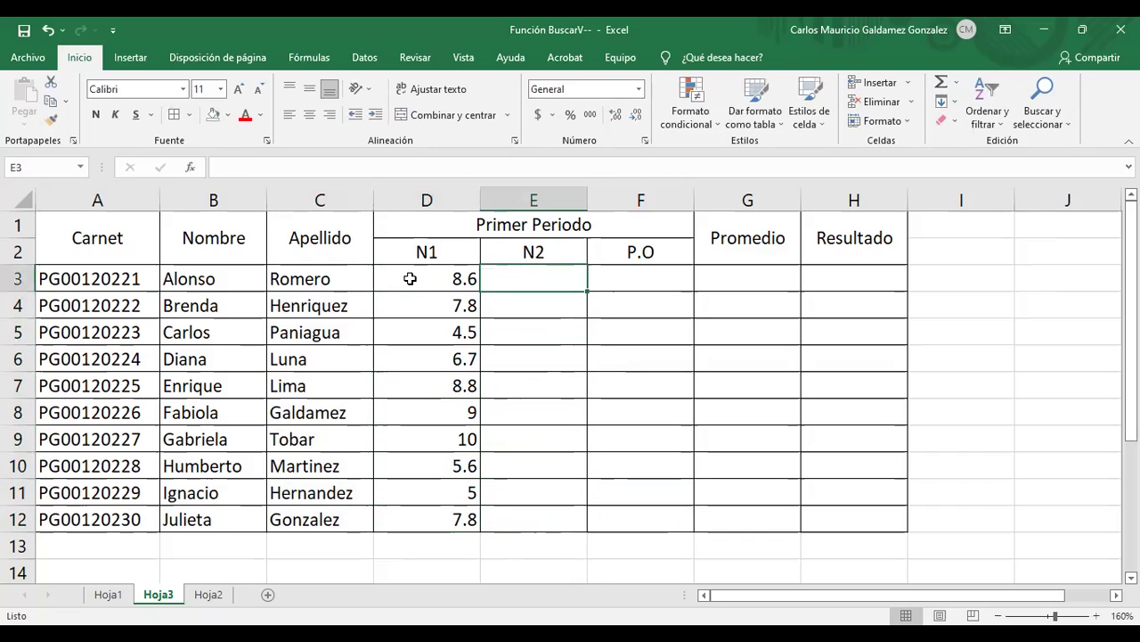
- Narrow column D and give the three Primer Periodo columns D to F the same reduced width
drag(480, 200, 448, 204)
click(412, 197)
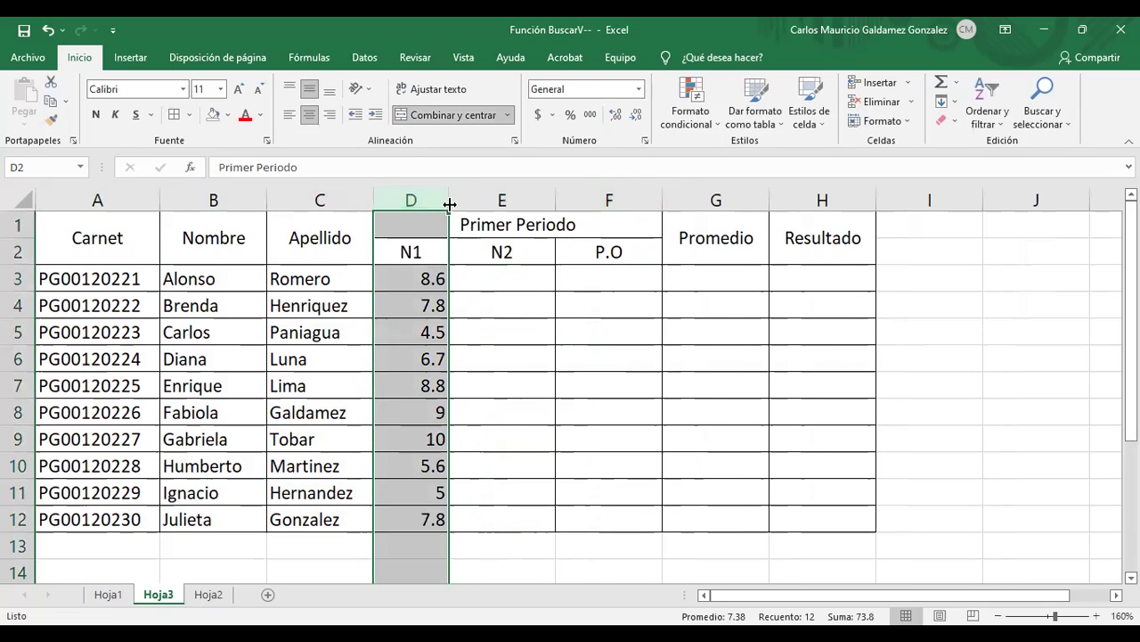
click(450, 204)
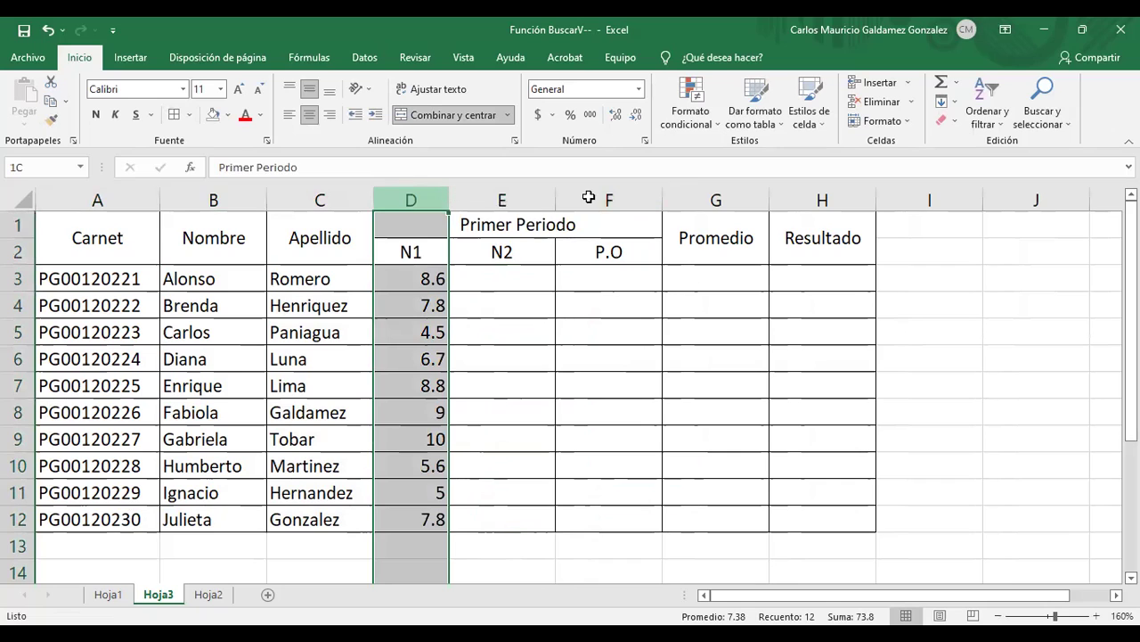
key(shift+Right)
key(shift+Right)
key(shift+F10)
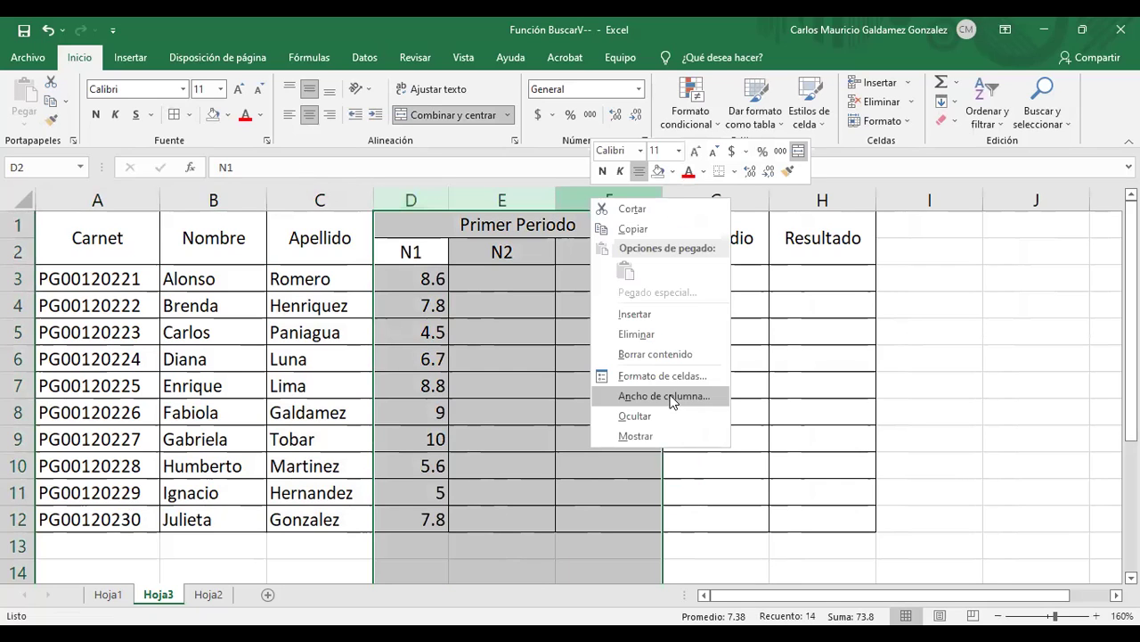
click(664, 395)
key(Return)
- Format the grade cells D3:F12 to show one decimal place
drag(425, 280, 545, 511)
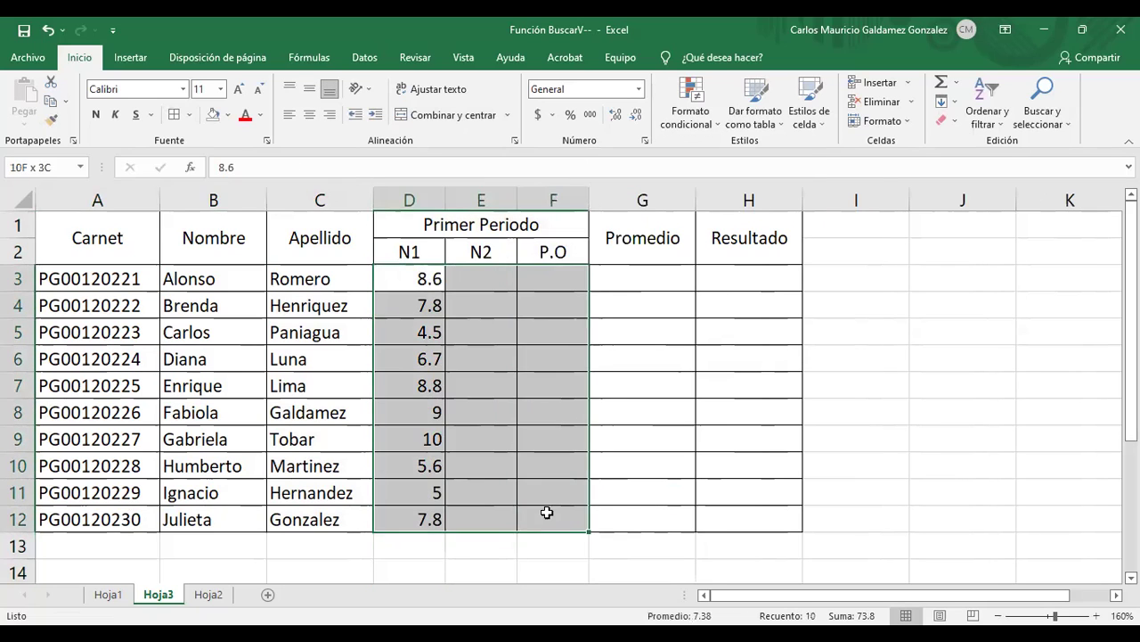
click(620, 116)
click(636, 114)
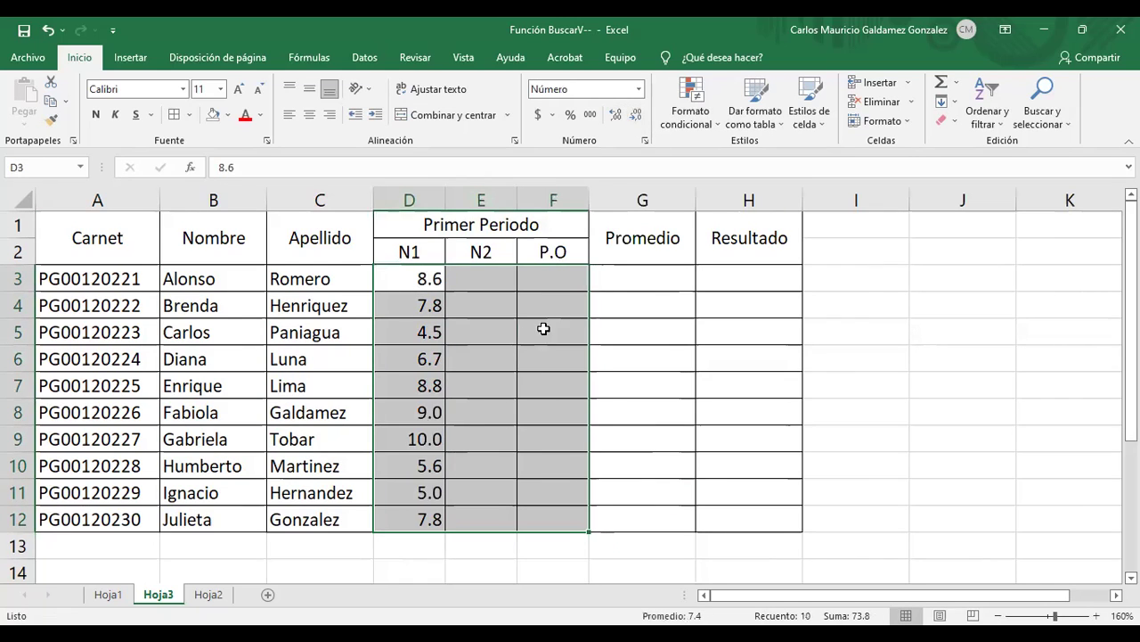
- Enter the N2 grades 7.3, 4.55, 7.9, 3.99, 6.5, 6, 5.7, 4.6, 9 and 8 in cells E3:E12
click(477, 282)
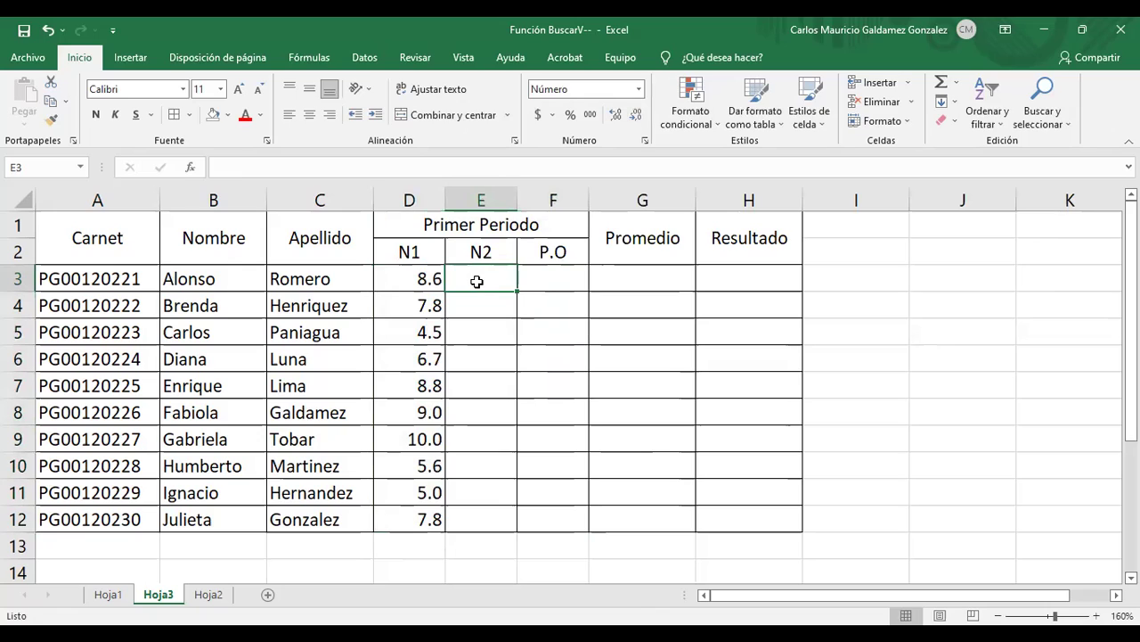
text(7.3)
key(Return)
text(4.55)
key(Return)
text(7.9)
key(Return)
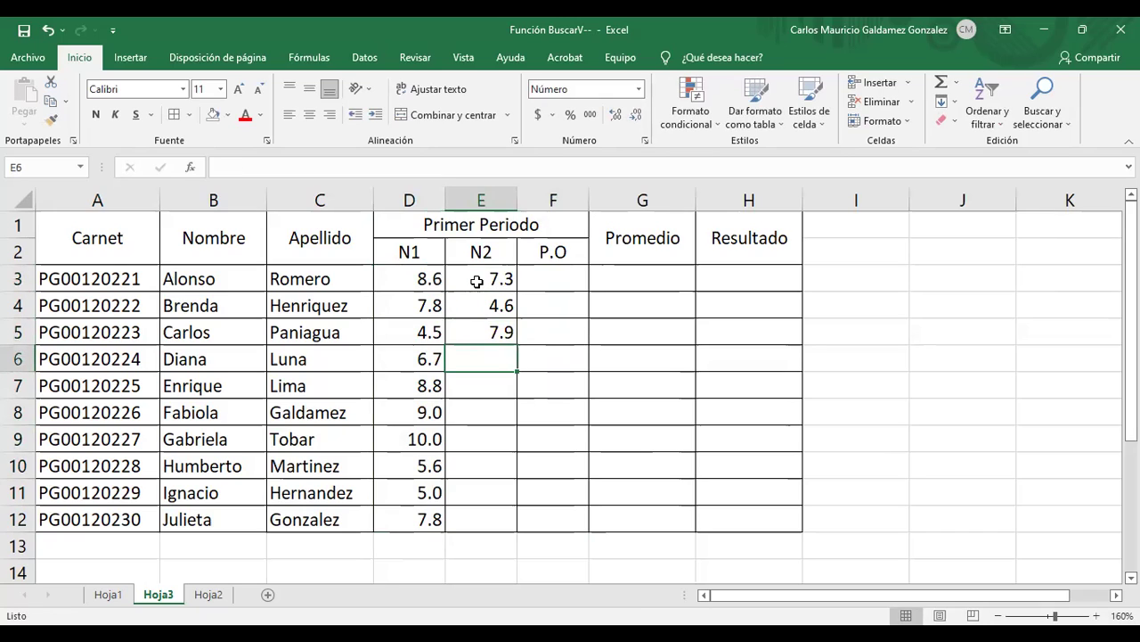
text(3.99)
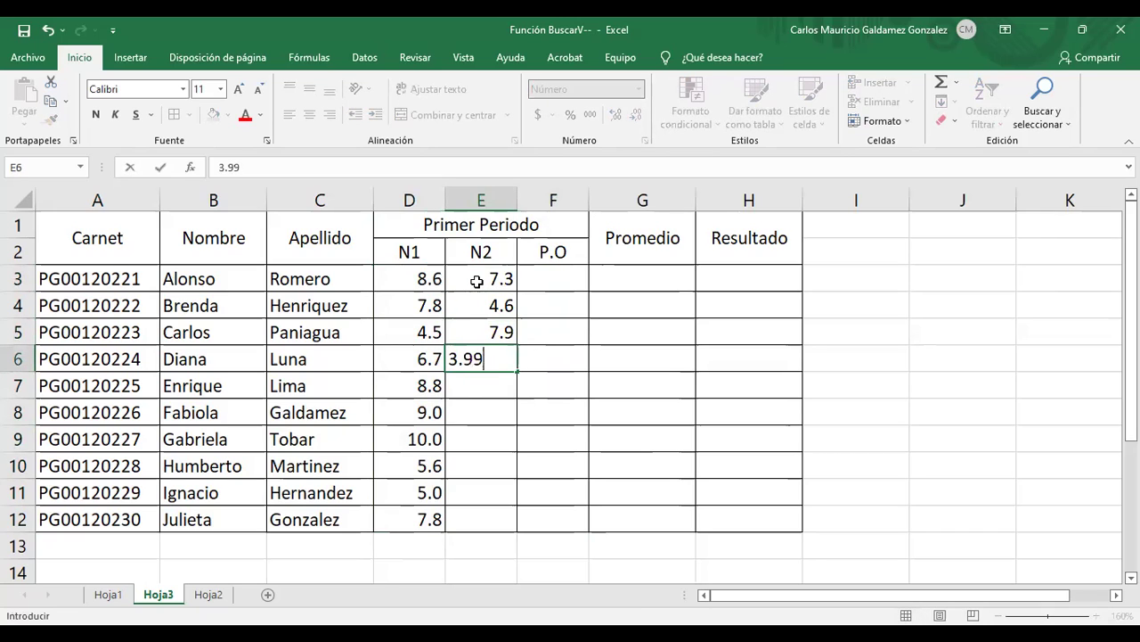
key(Return)
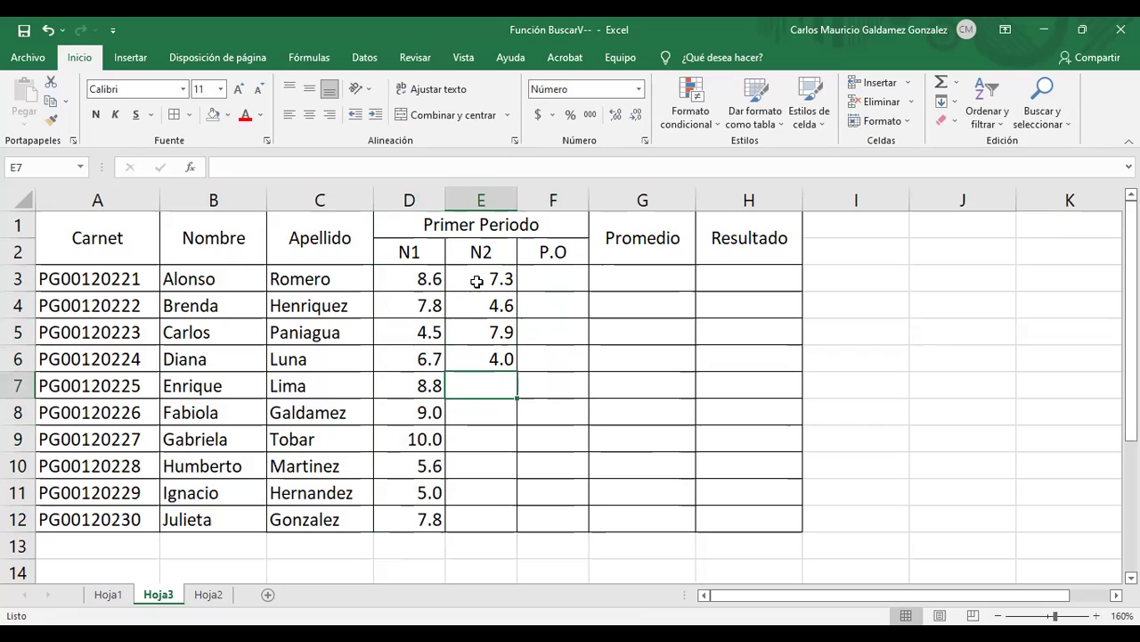
text(6.5)
key(Return)
text(6)
key(Return)
text(5.7)
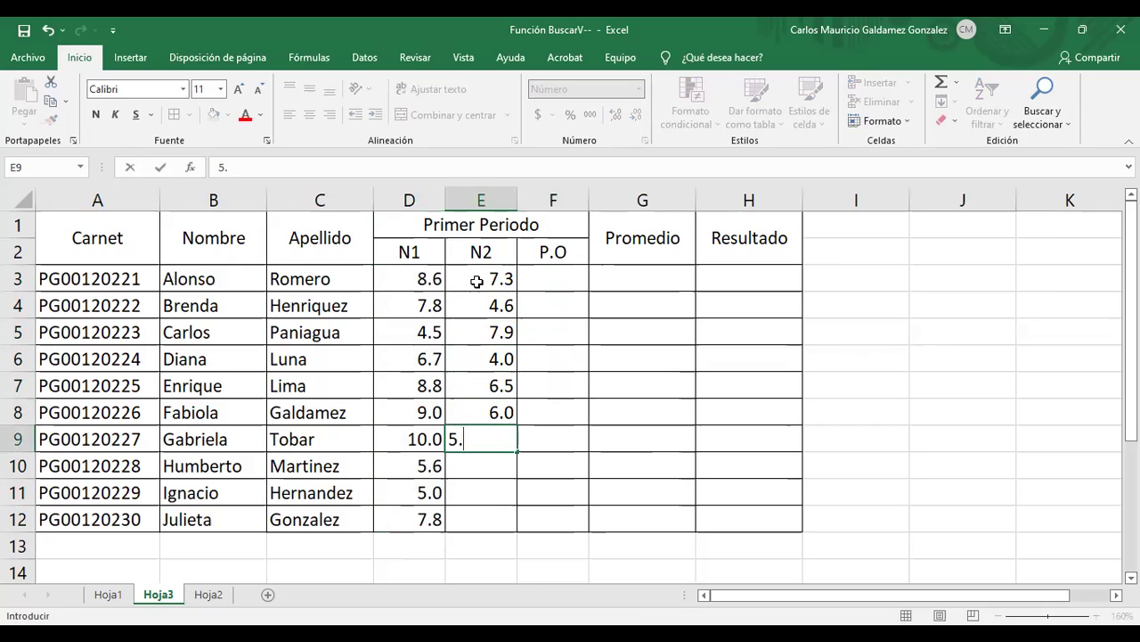
key(Return)
text(4.6)
key(Return)
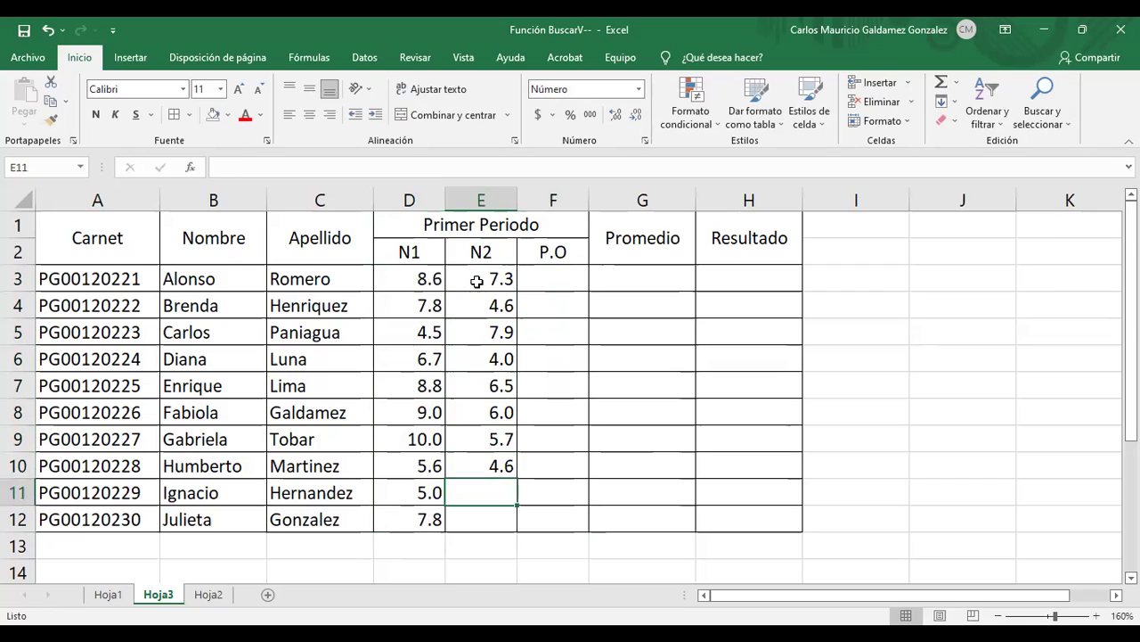
text(9.)
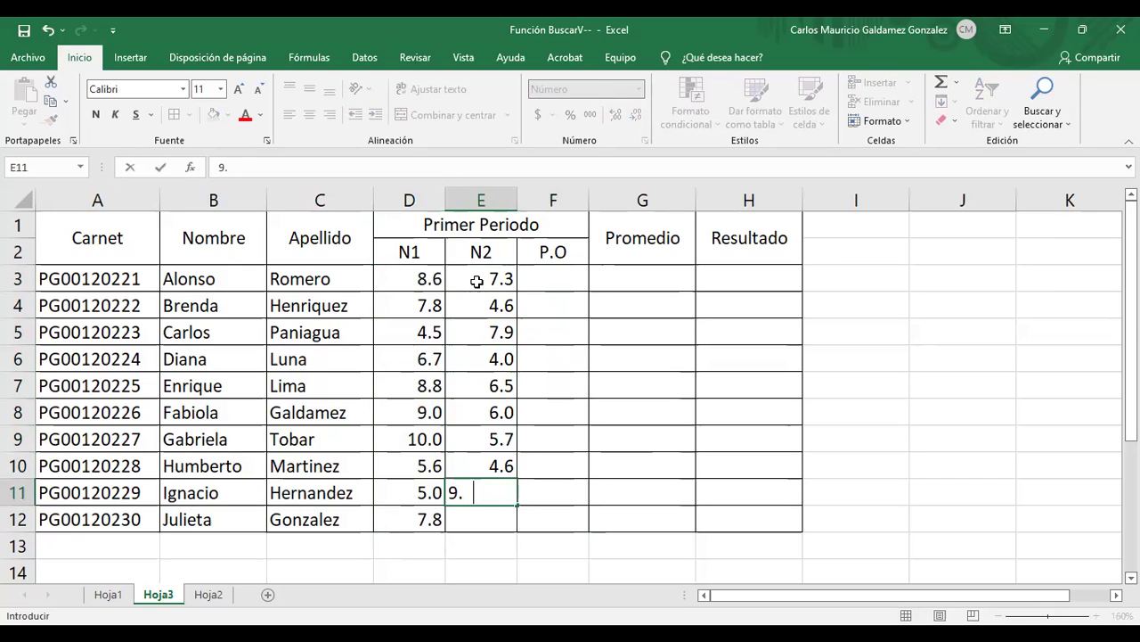
key(Return)
text(8.)
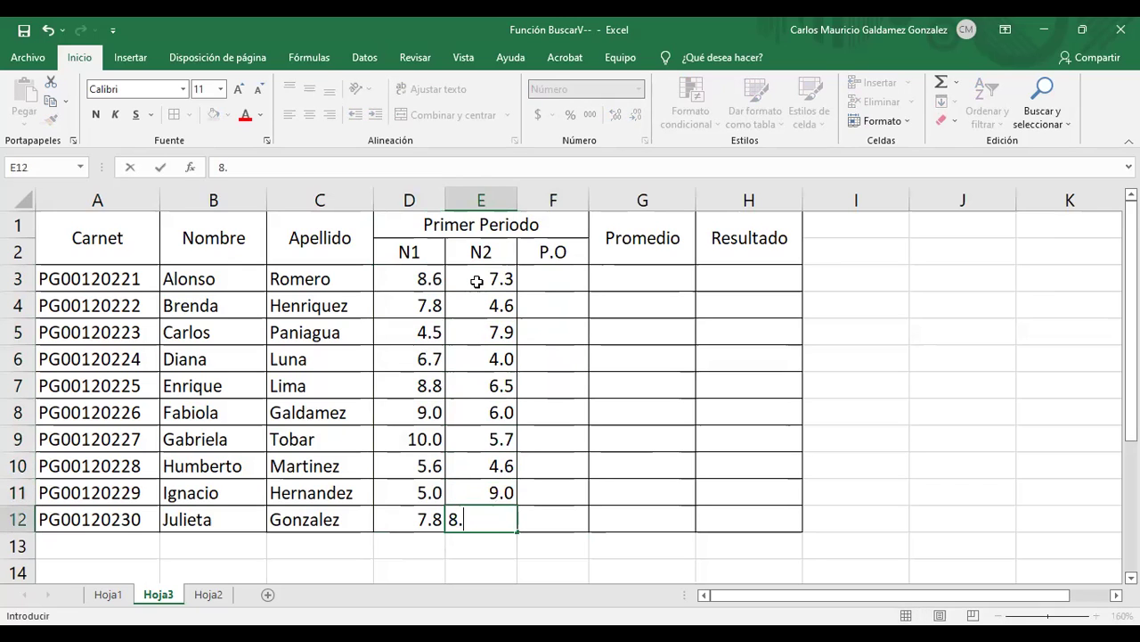
key(Return)
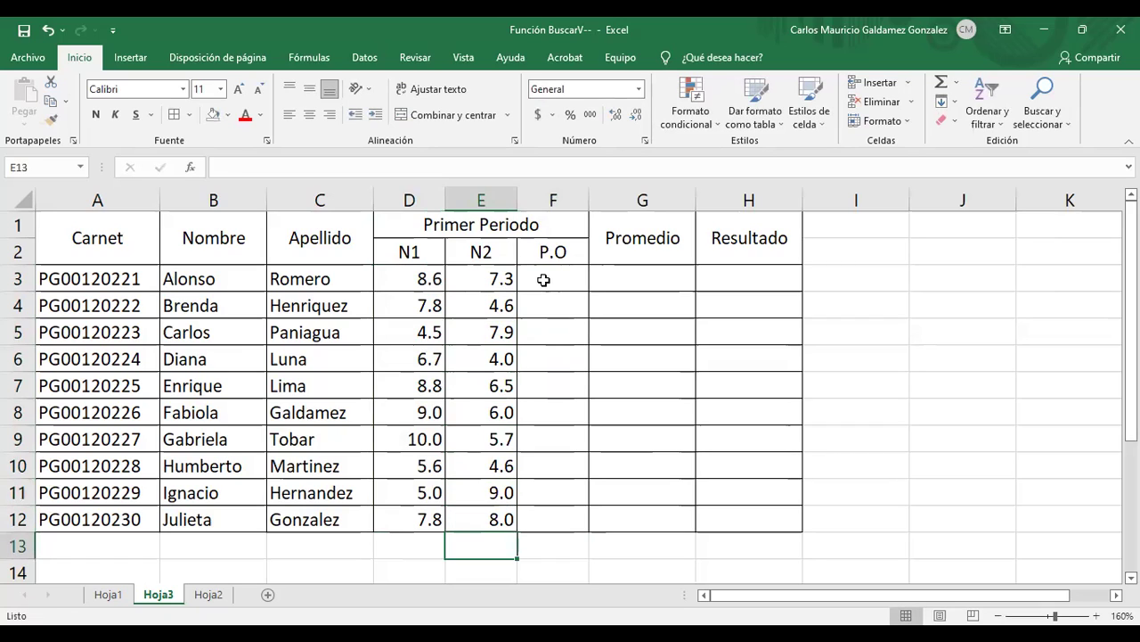
- Enter a P.O grade of 8 for all ten students in cells F3:F12
click(545, 280)
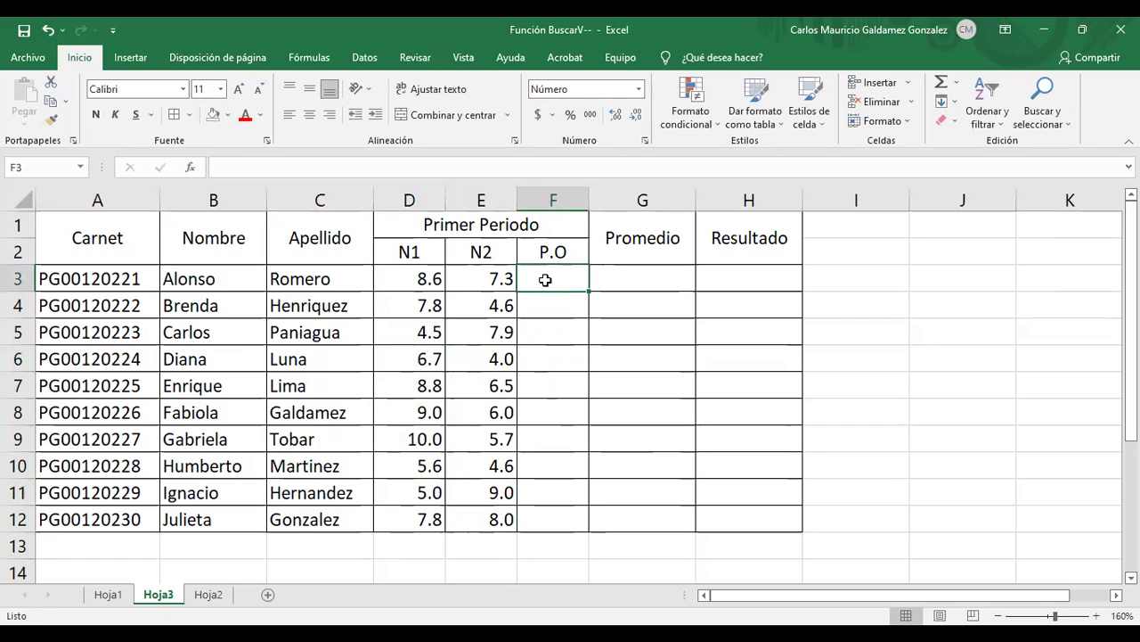
text(8)
key(Return)
text(8)
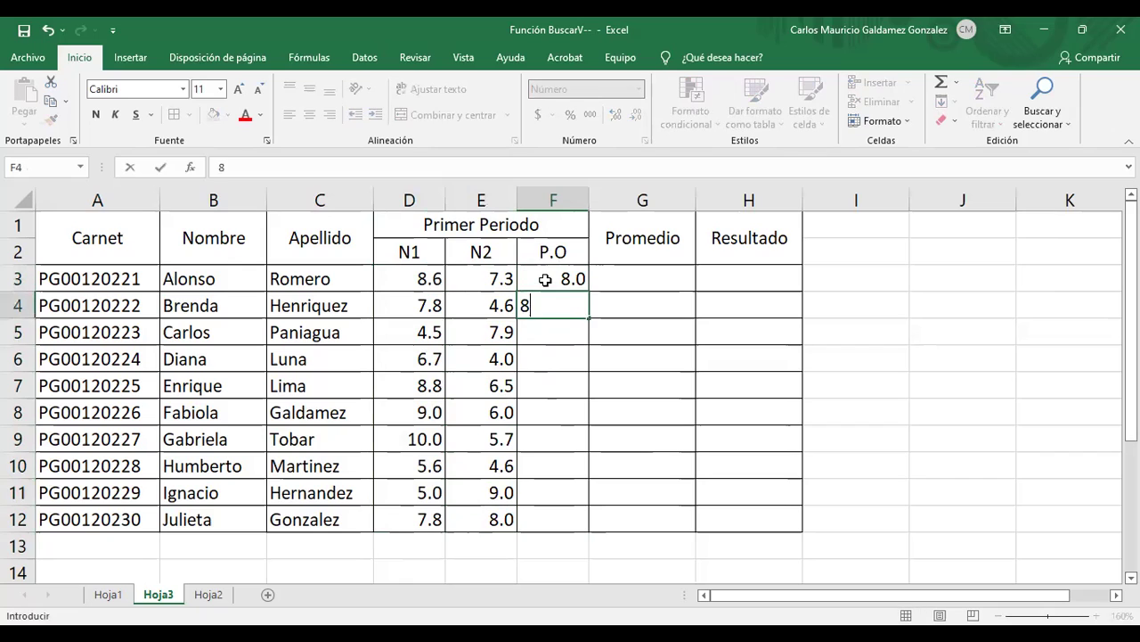
key(Return)
text(8)
key(Return)
key(8)
key(Return)
text(8)
key(Return)
text(8)
key(Return)
text(8)
key(Return)
text(8)
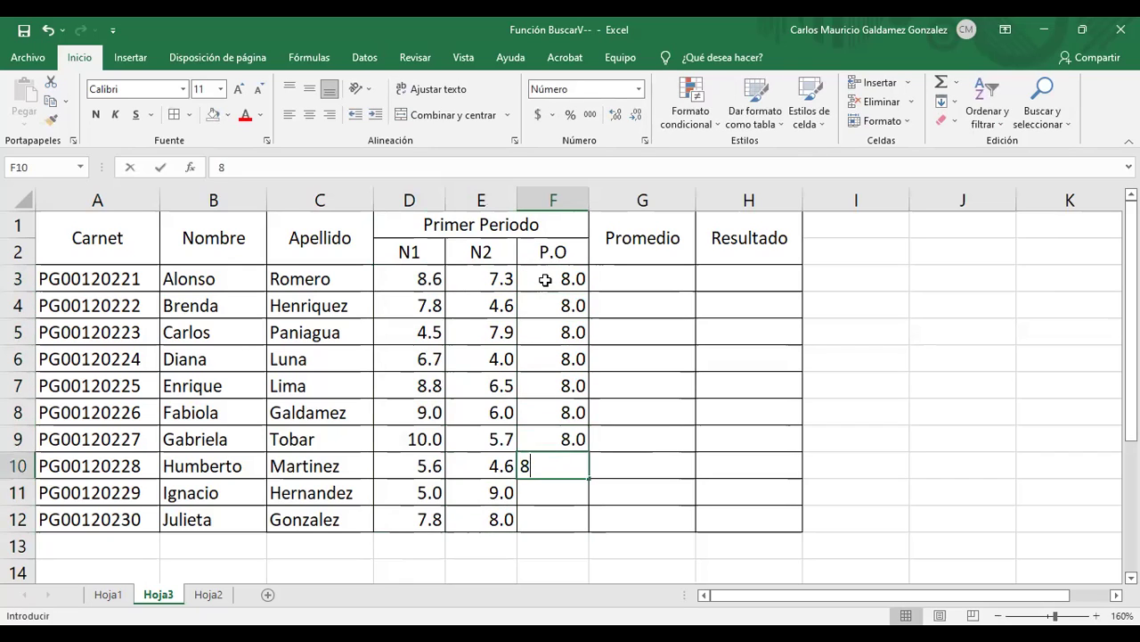
key(Return)
key(8)
key(Return)
text(8)
key(Return)
- Calculate the Promedio in G3 with =PROMEDIO(D3:F3) and copy the formula down to G12
key(Up)
key(Up)
key(Up)
key(Up)
key(Up)
key(Up)
key(Up)
key(Up)
key(Up)
key(Up)
key(Up)
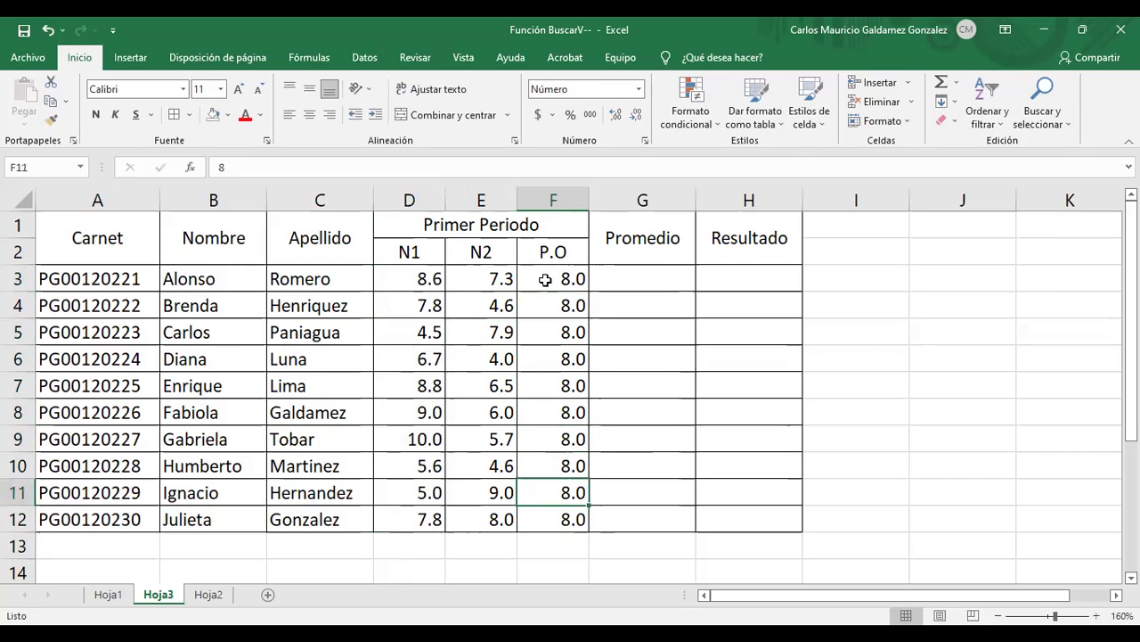
key(Down)
key(Right)
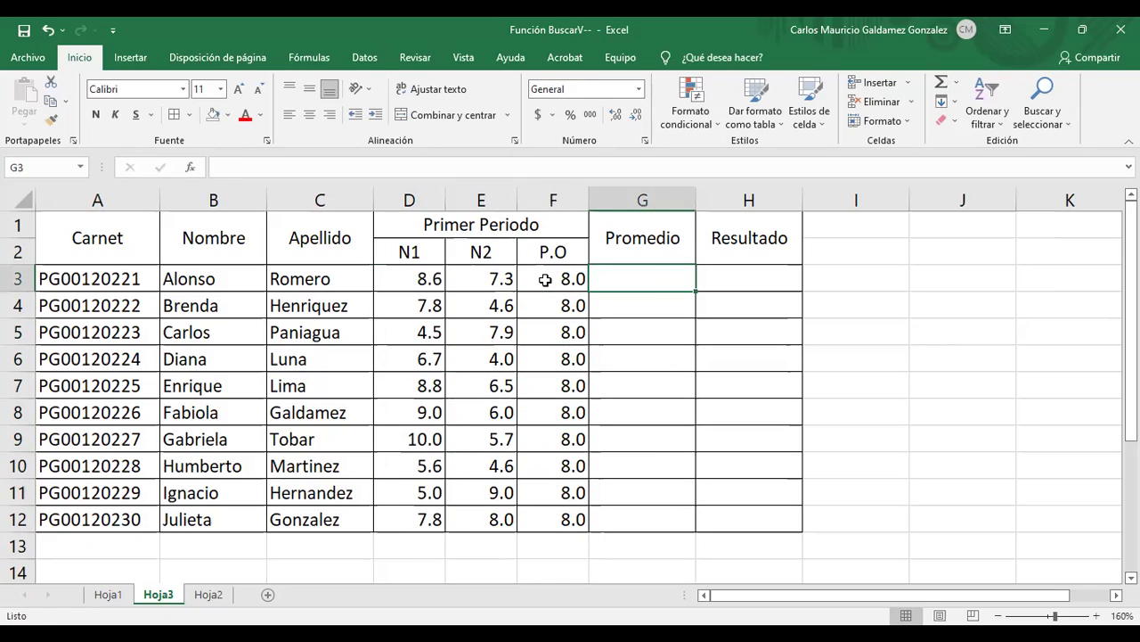
text(=)
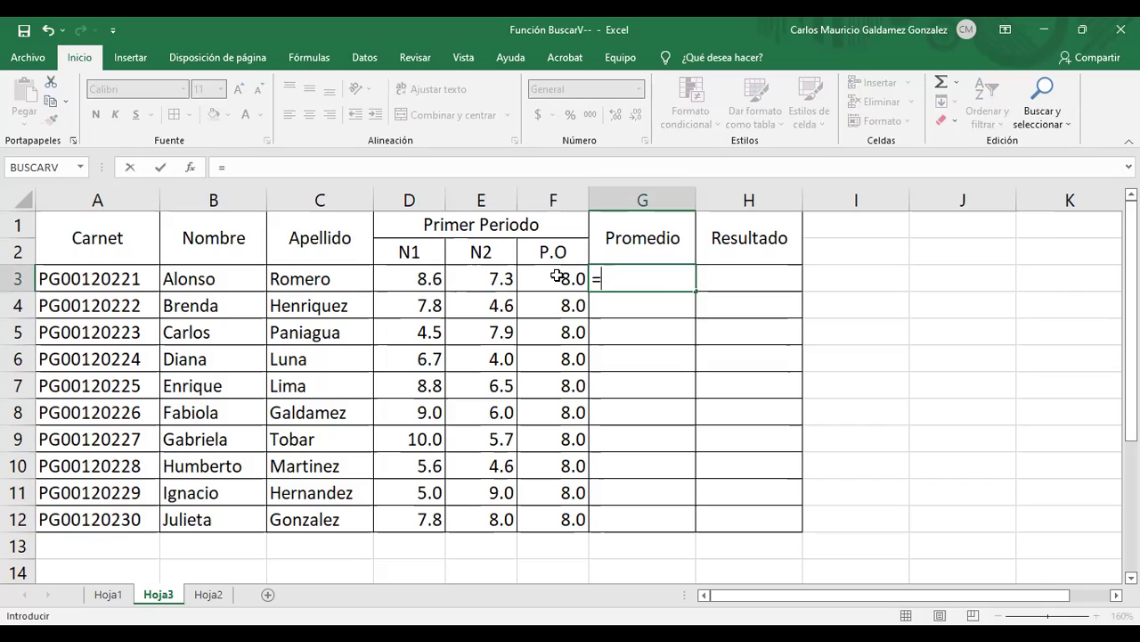
text(pror)
key(BackSpace)
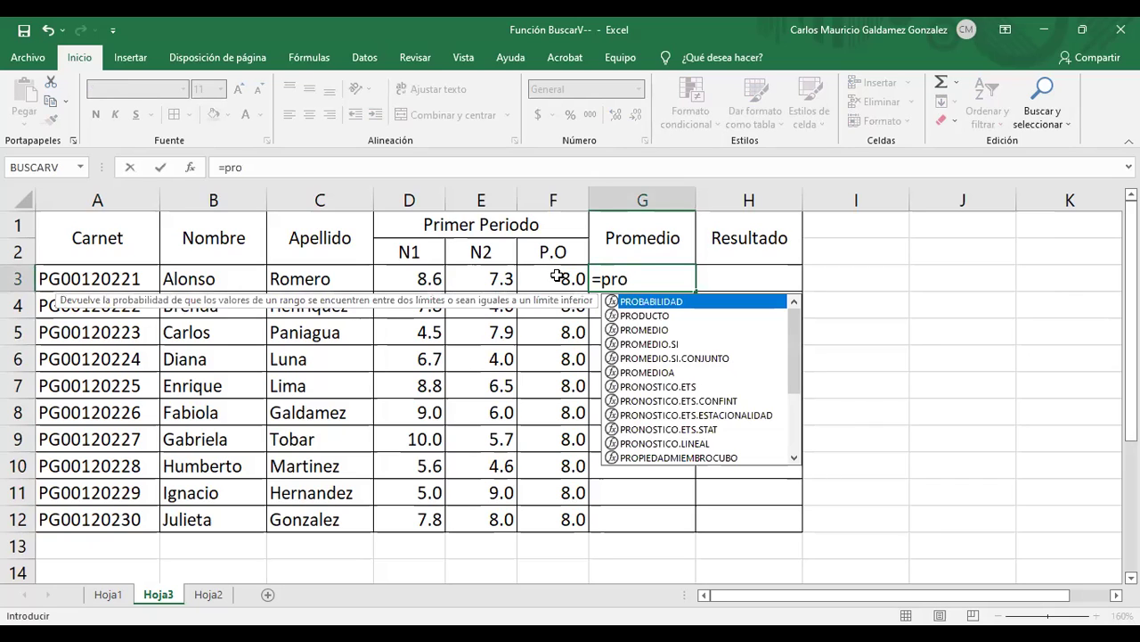
key(Down)
key(Down)
key(Tab)
click(428, 277)
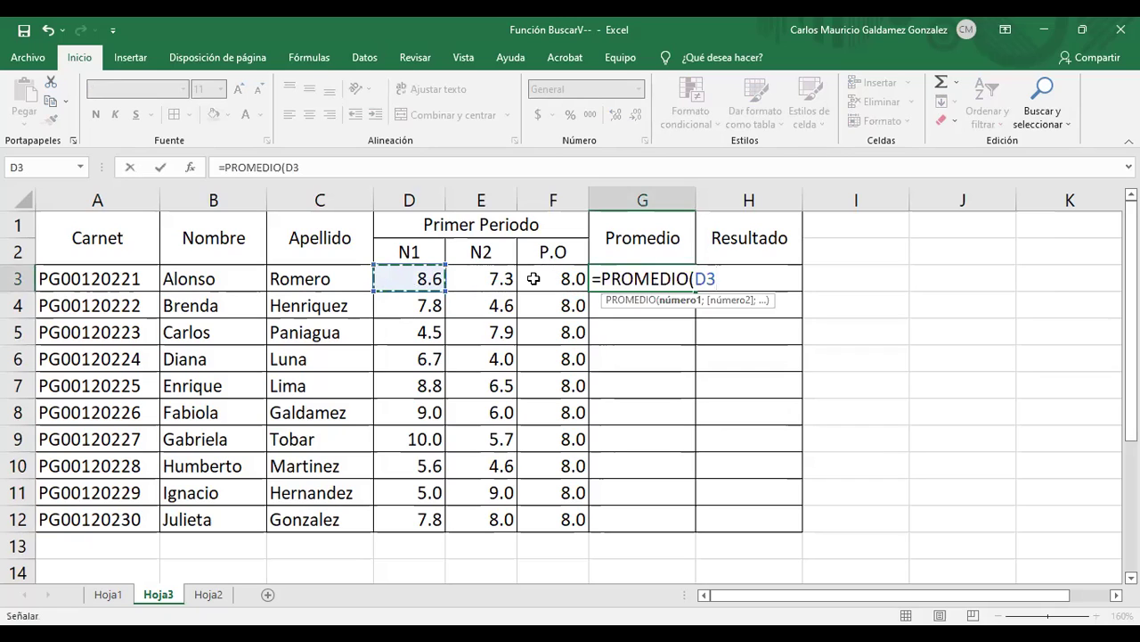
drag(533, 279, 532, 279)
text())
key(Return)
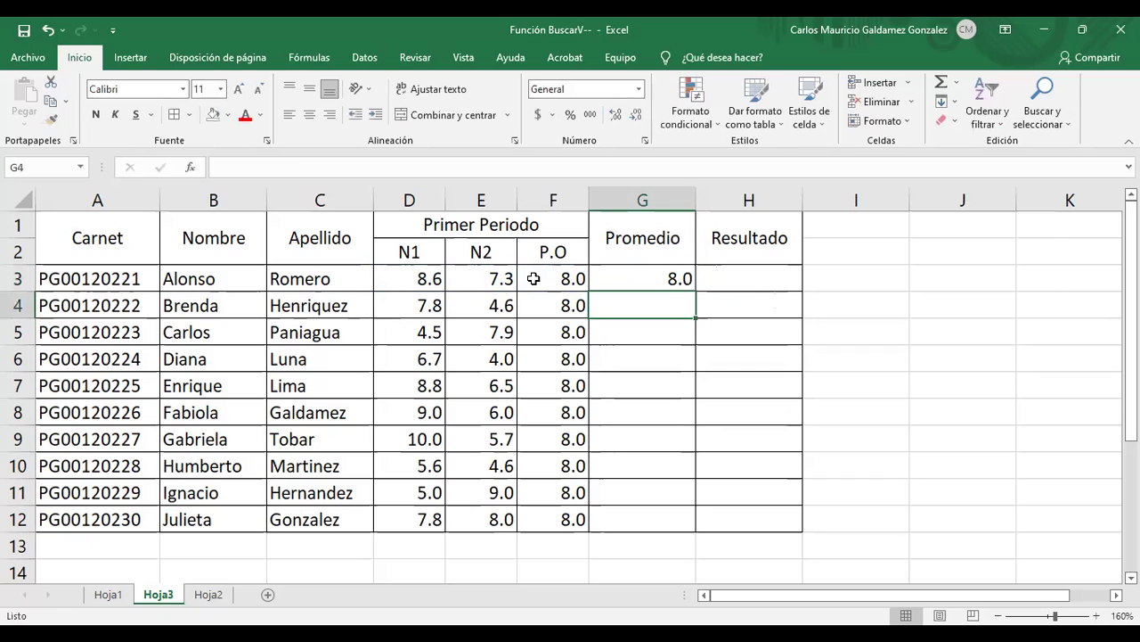
click(622, 277)
drag(694, 291, 670, 530)
click(735, 274)
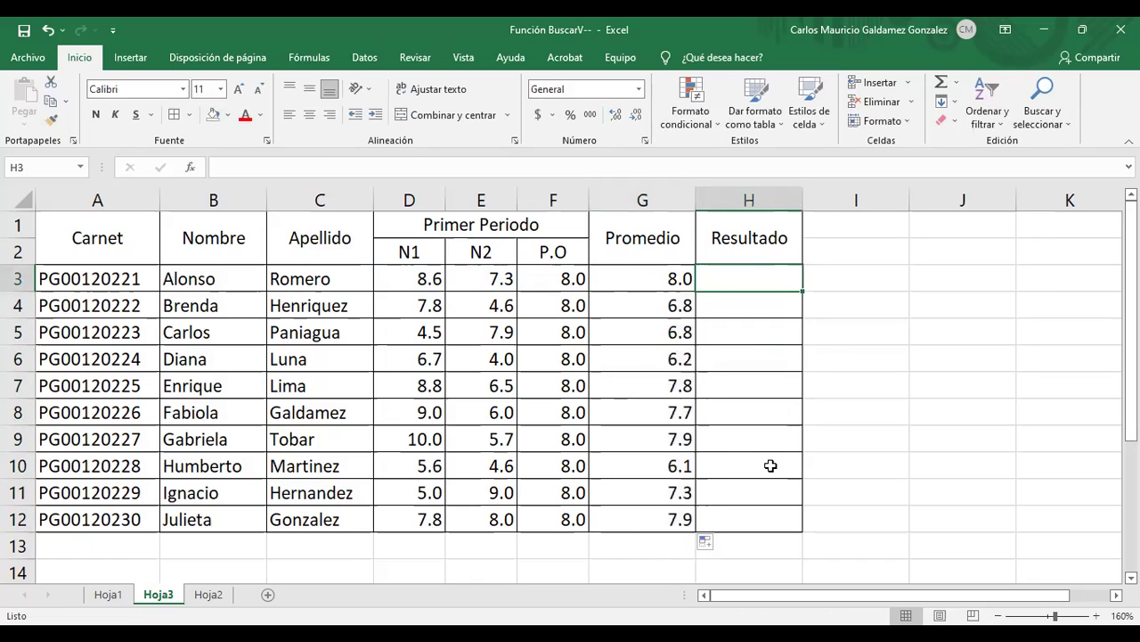
text(=)
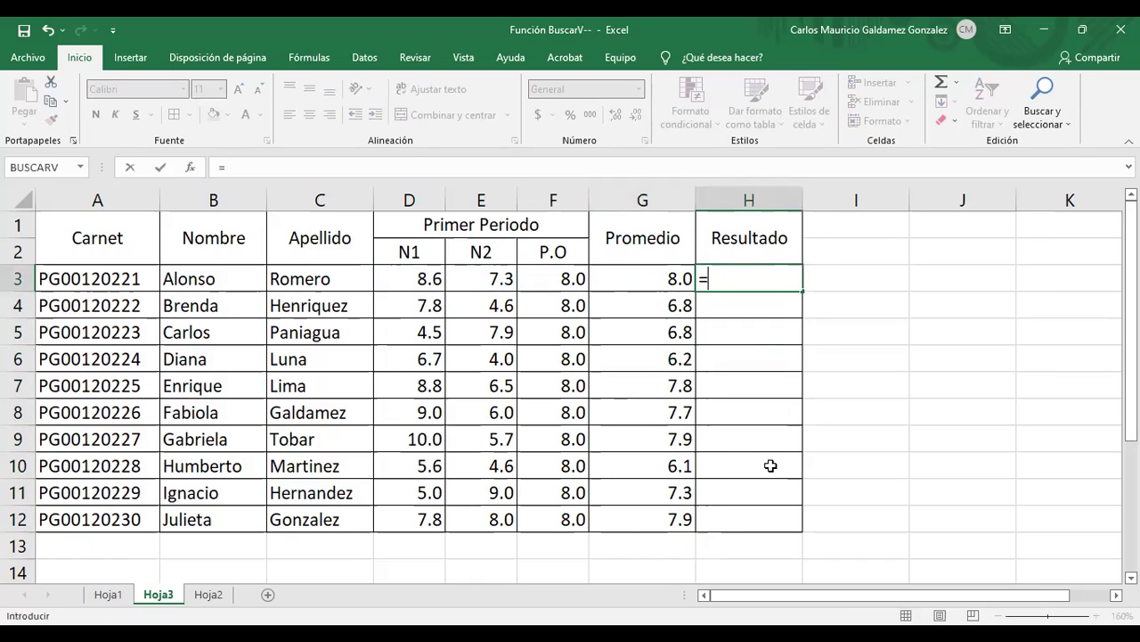
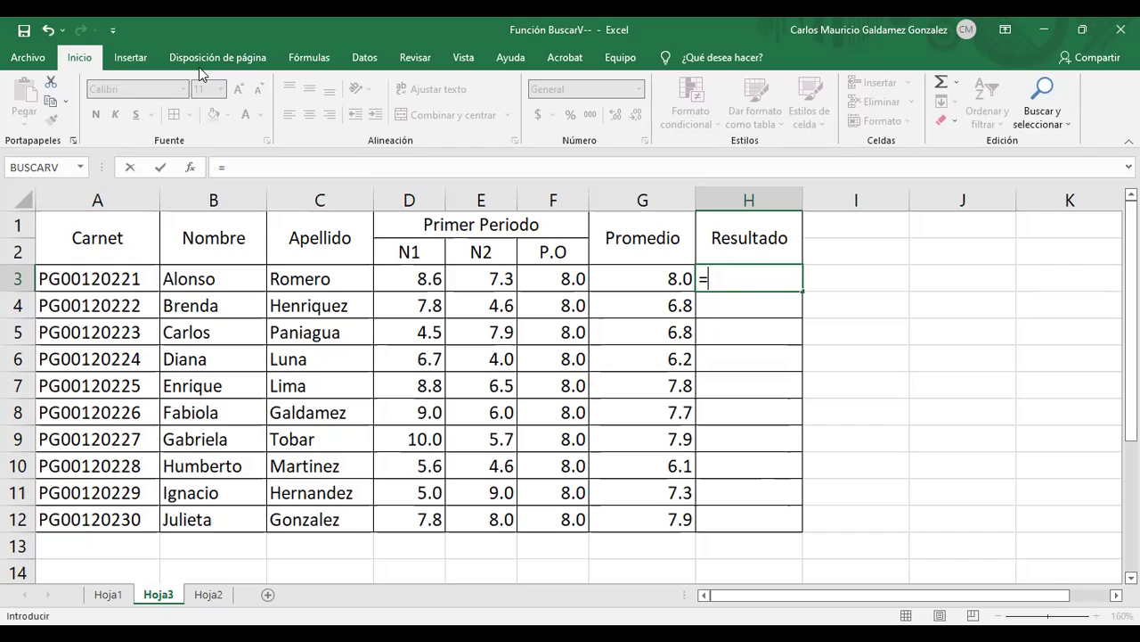
click(747, 276)
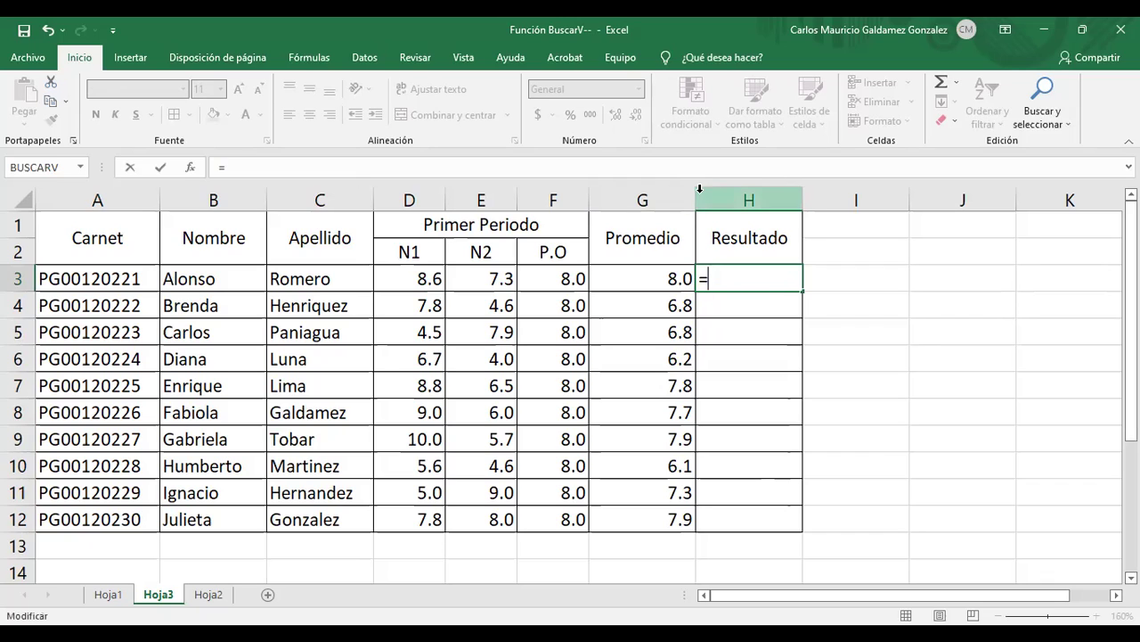
key(Escape)
- Narrow the Promedio column G slightly so it fits its heading
drag(693, 202, 678, 258)
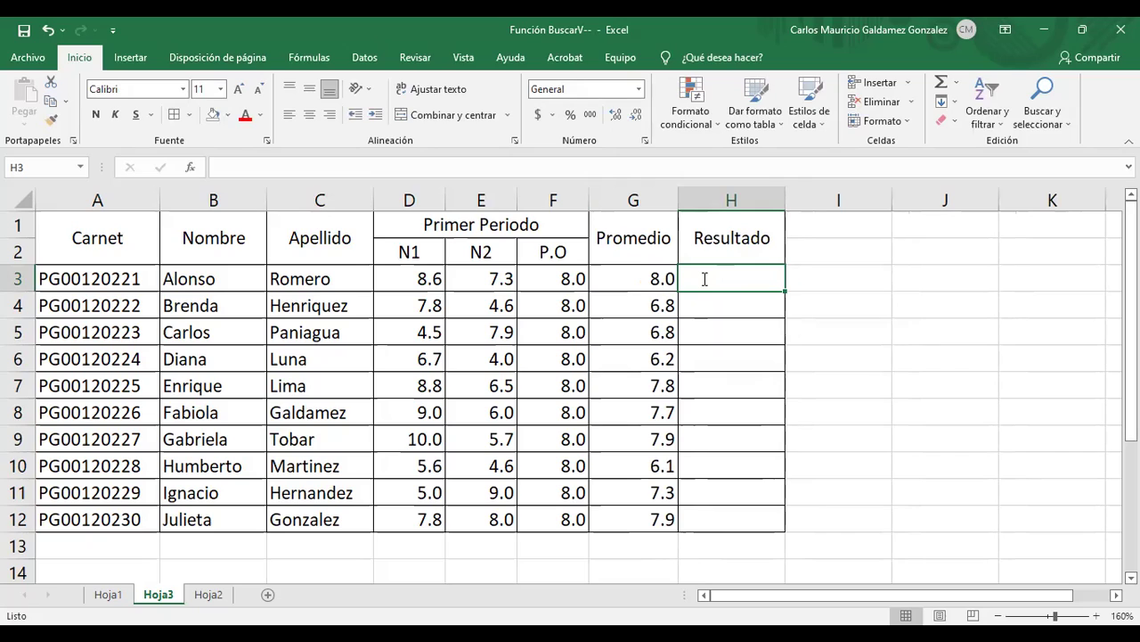
- Enter the formula =SI(G3>=7;"APROBADO";"REPROBADO") in the Resultado cell H3
text(=)
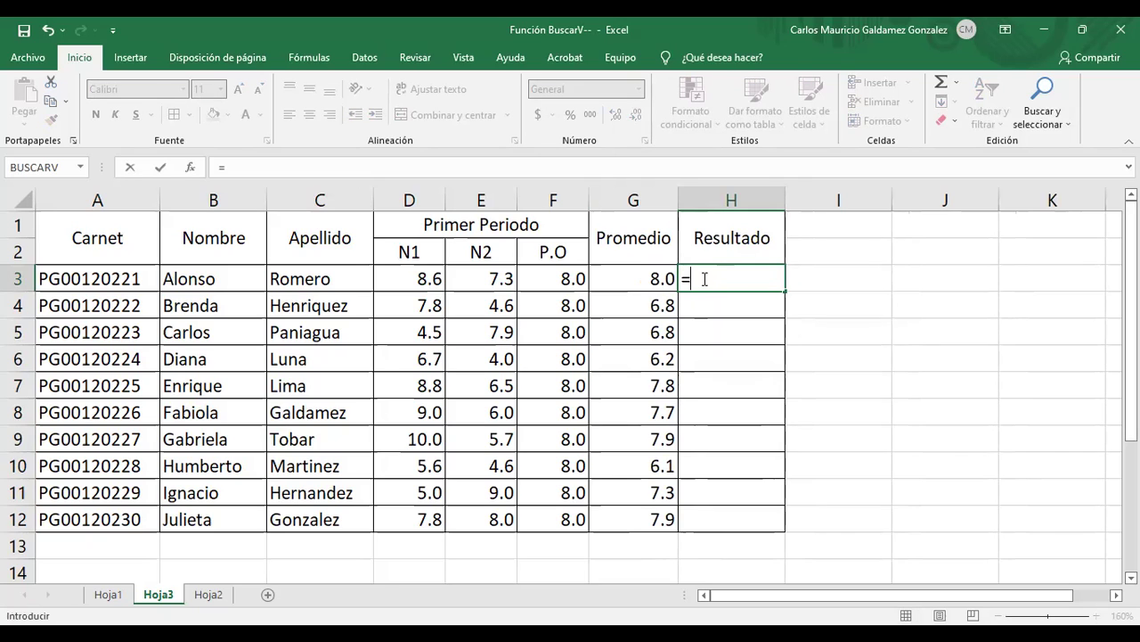
text(s)
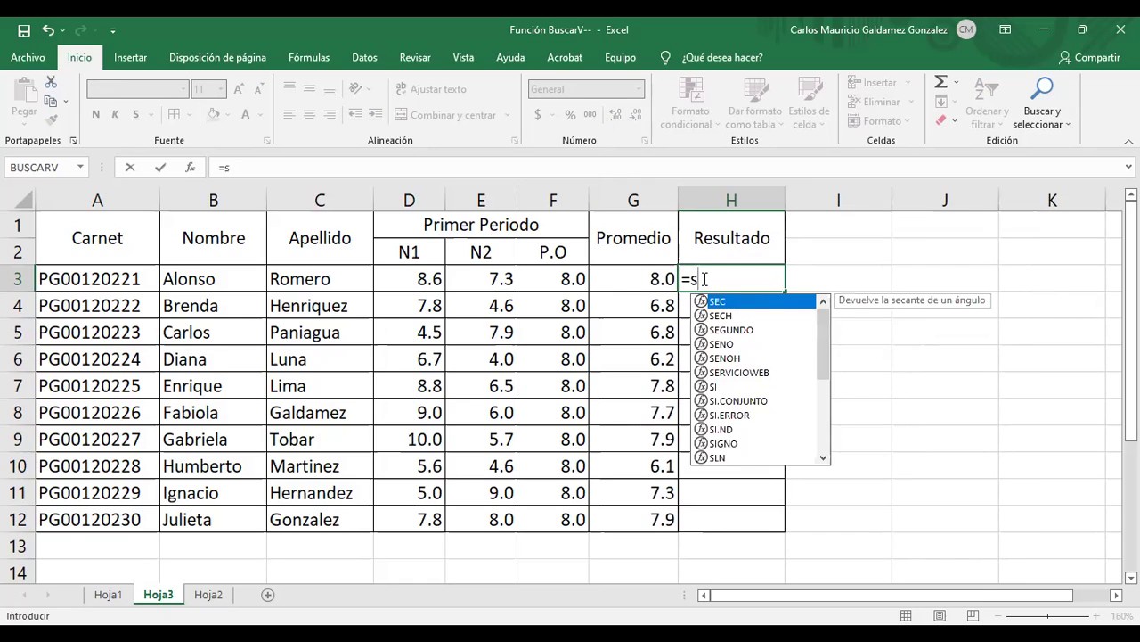
text(i)
key(Tab)
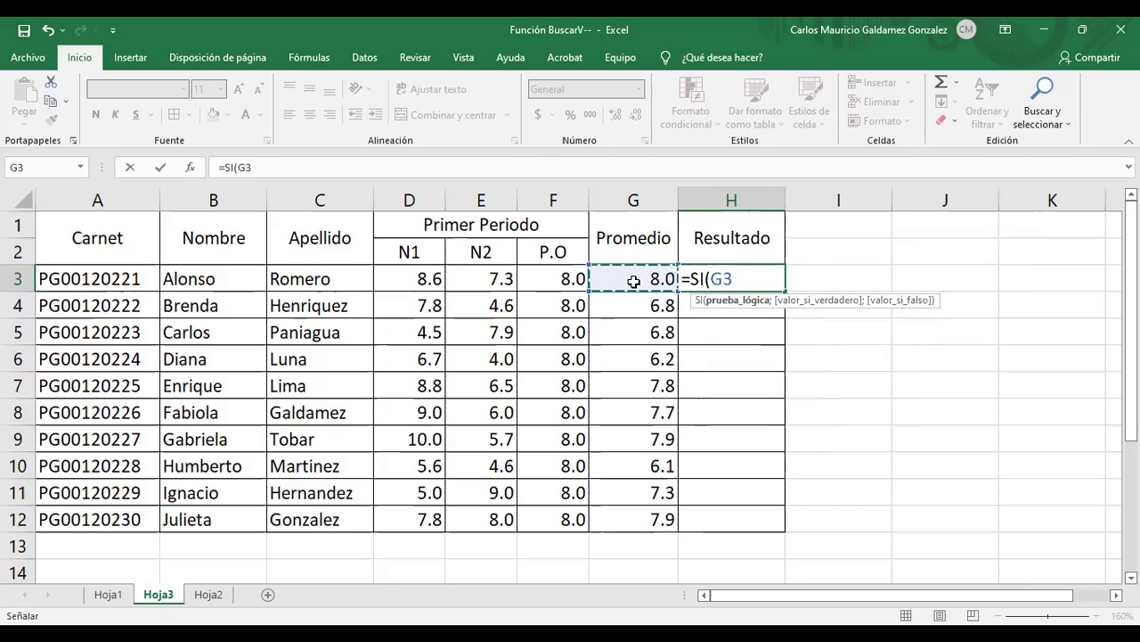
text(<)
key(BackSpace)
text(>)
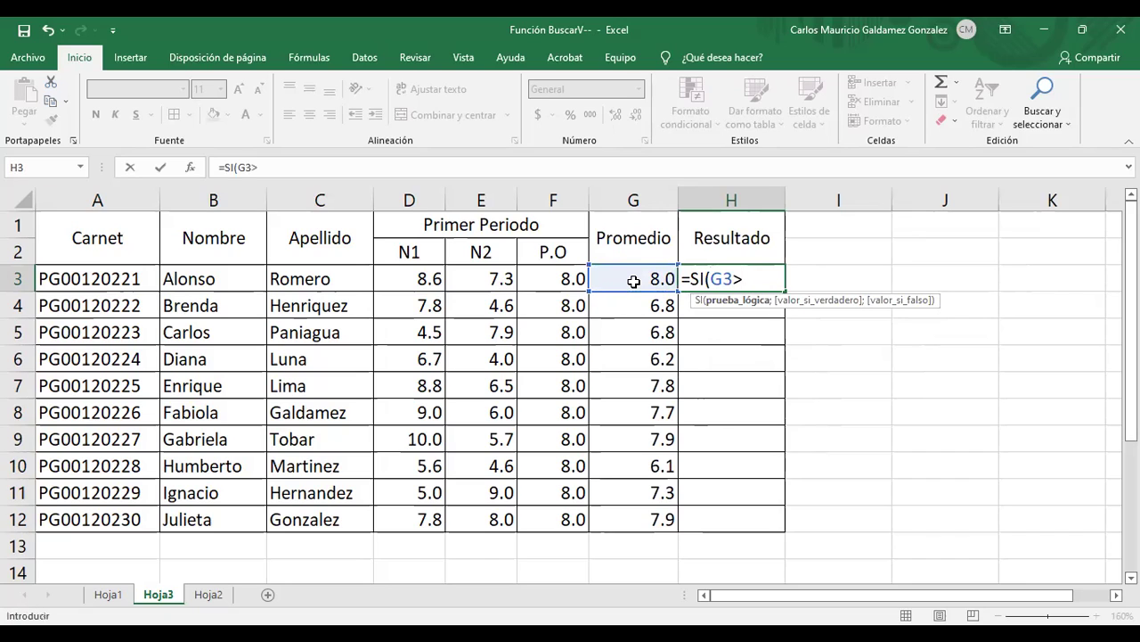
text(=7;)
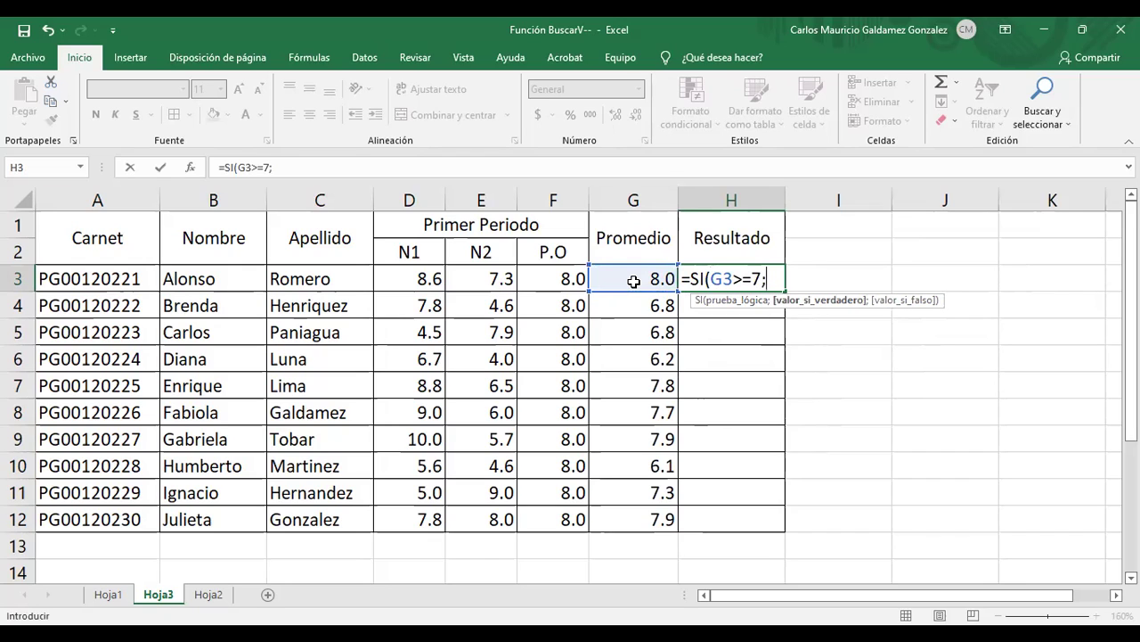
text("APROBADO")
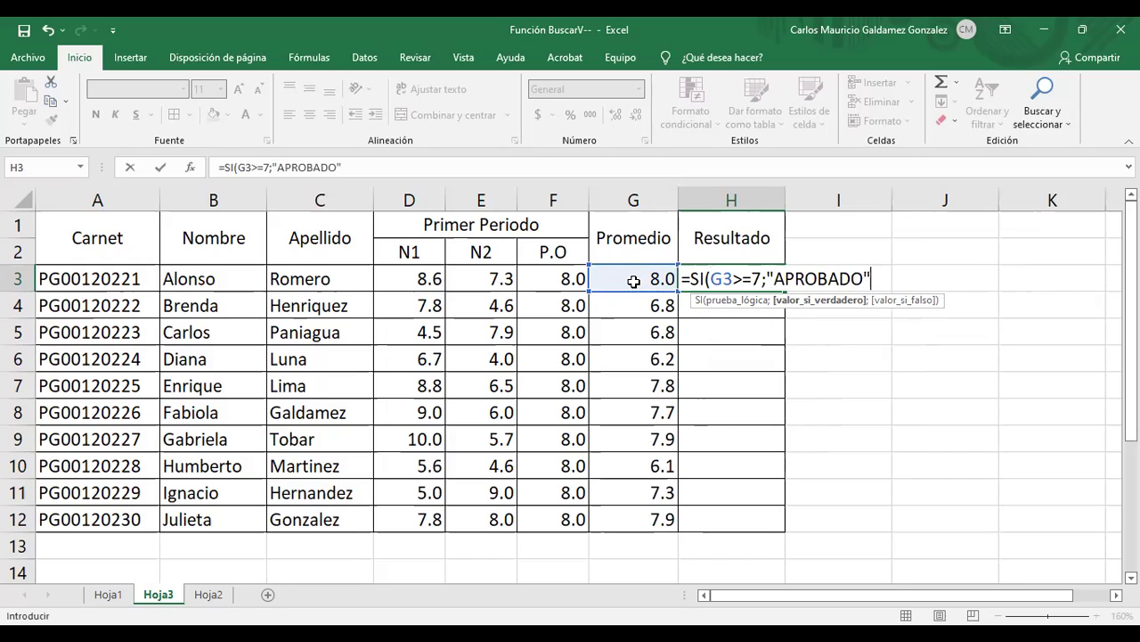
text(;"RE)
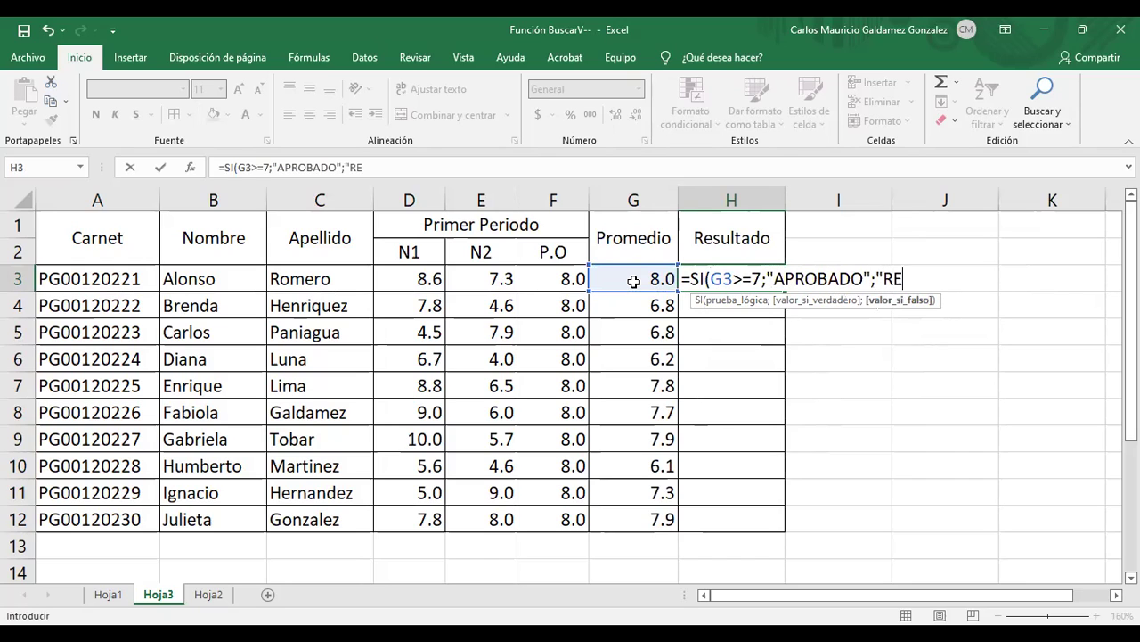
text(PROBADO")
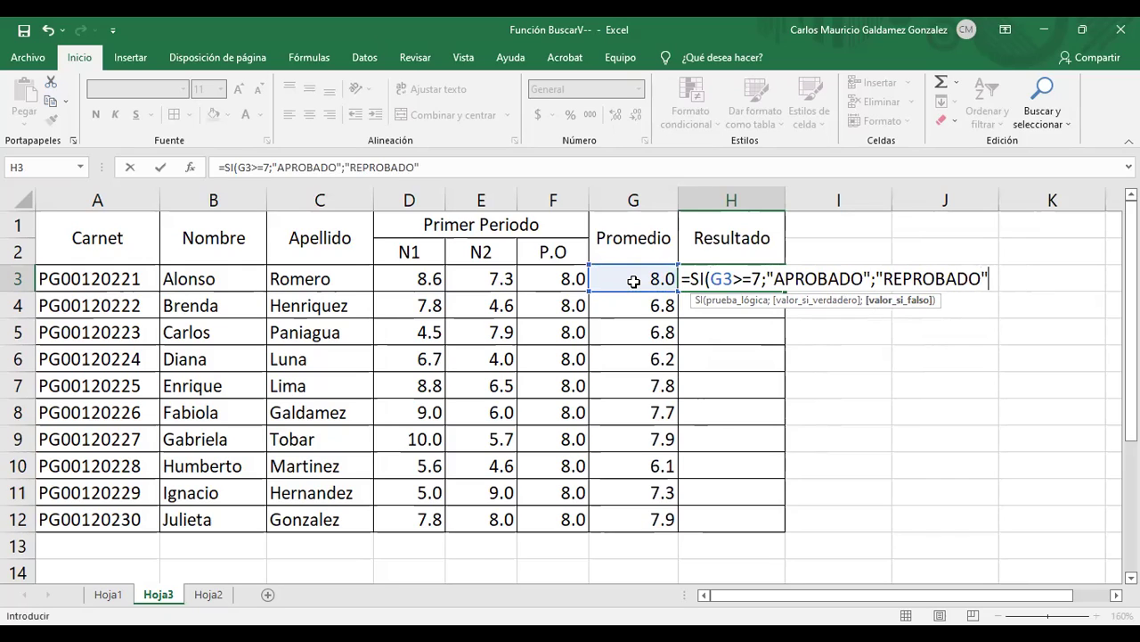
key(Return)
- Right-align the Resultado cell H3 and copy its formula down to H12
click(740, 279)
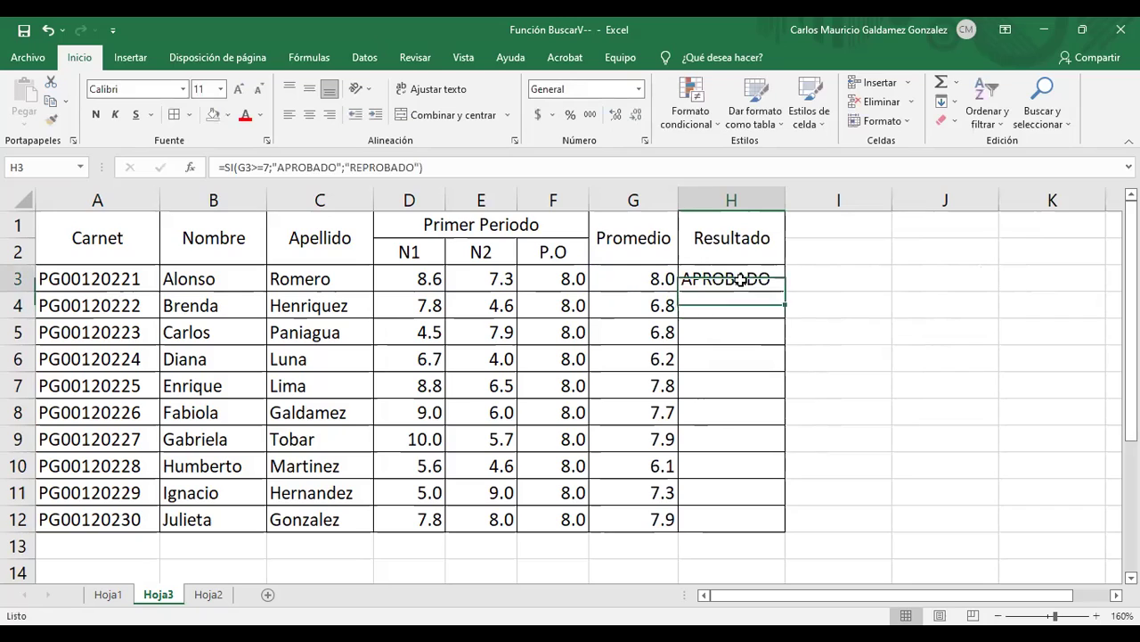
click(330, 114)
drag(785, 292, 759, 520)
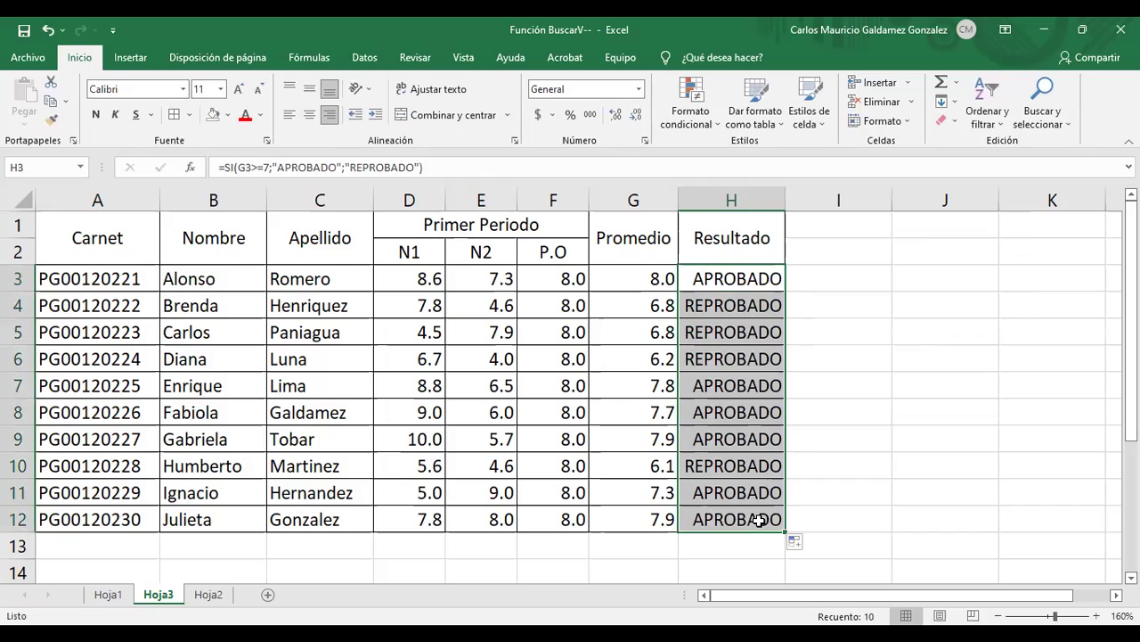
- AutoFit the widths of columns A to F and the Resultado column H to their contents
click(737, 387)
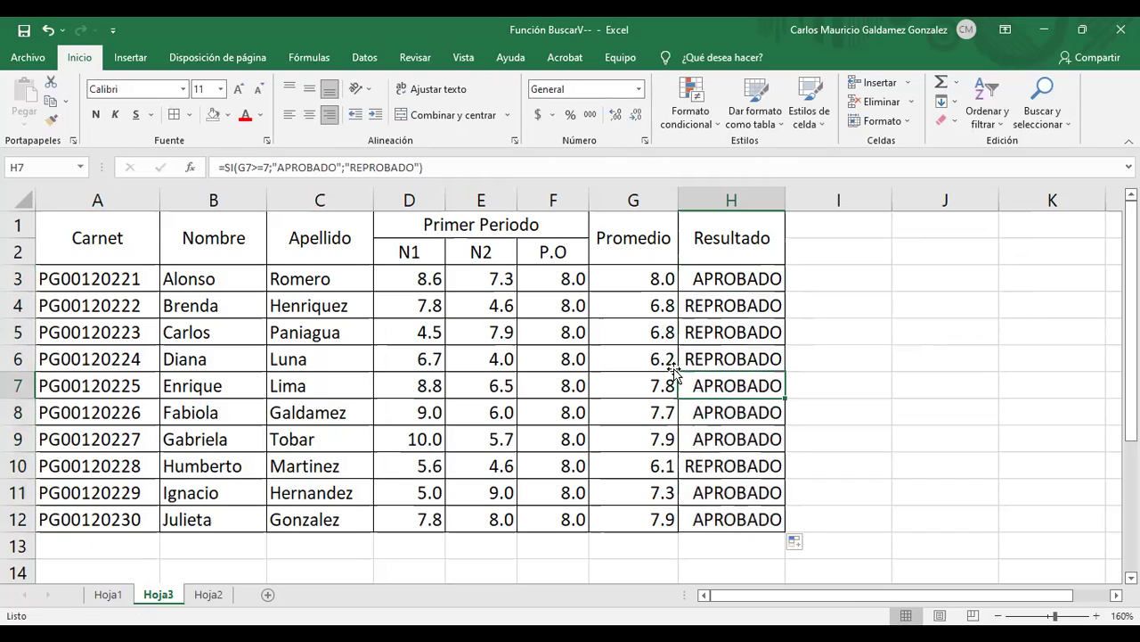
double_click(780, 201)
double_click(443, 200)
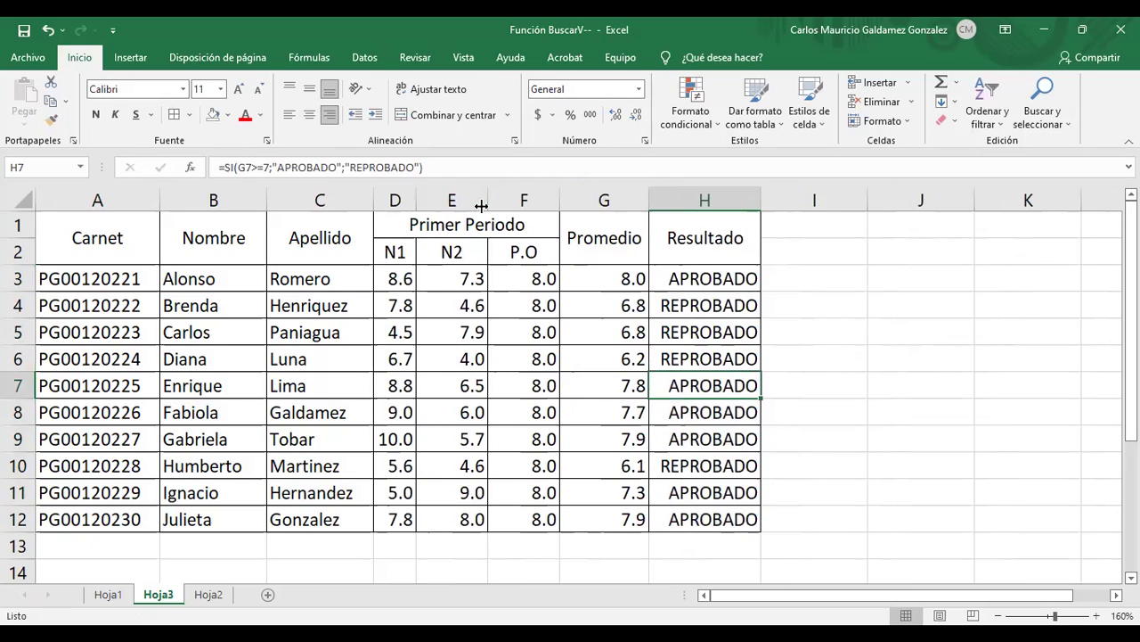
double_click(481, 199)
double_click(522, 199)
double_click(374, 200)
double_click(266, 200)
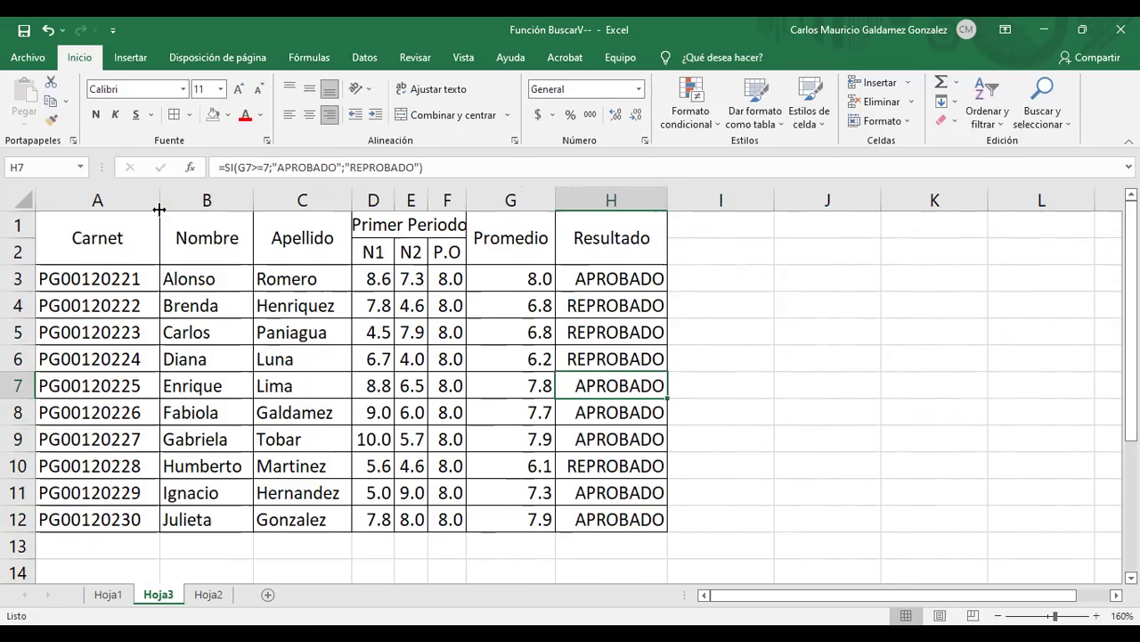
double_click(160, 200)
- Enter the labels BUSCAR in J2, NOMBRE: in J3 and ESTATUS: in J4
click(790, 252)
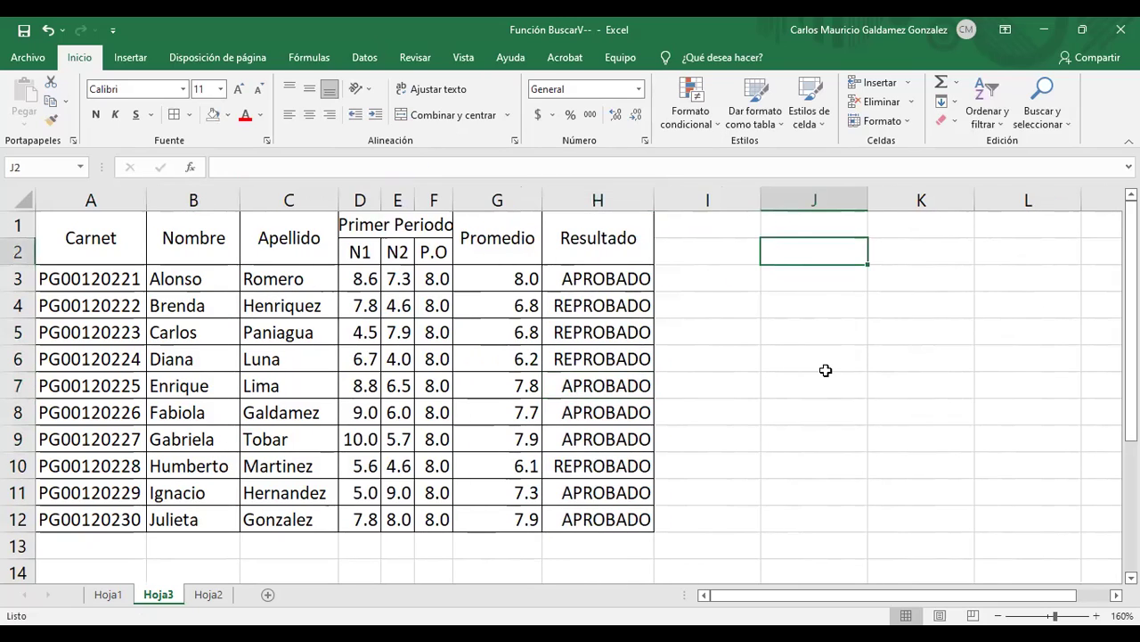
text(BUSCAR)
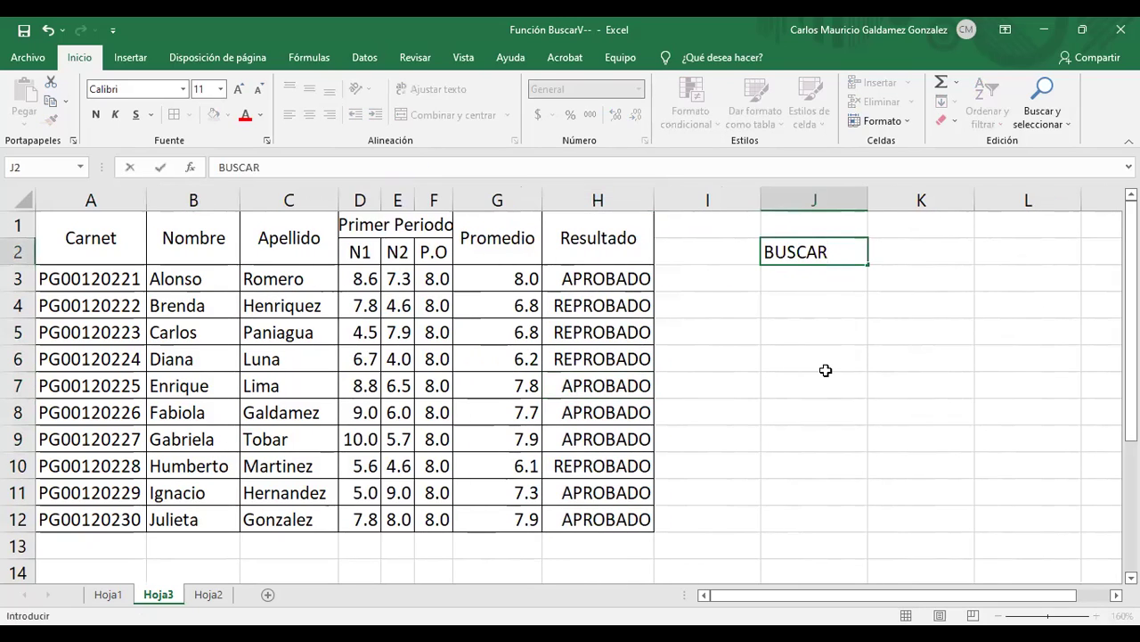
key(Right)
key(Down)
key(Left)
text(NOMBRE:)
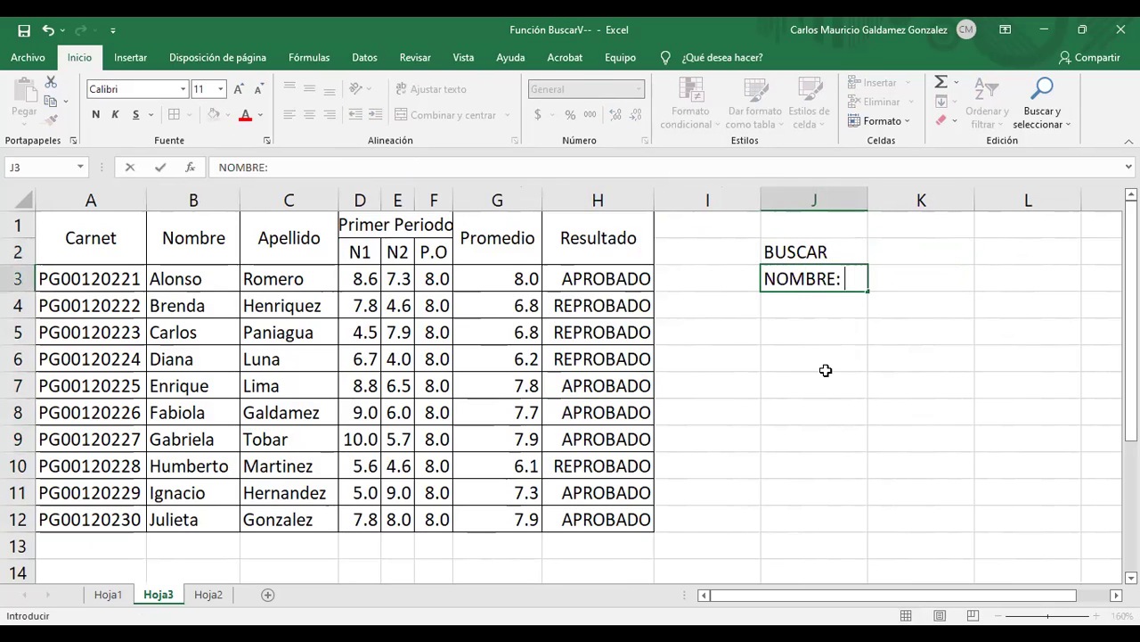
key(Right)
key(Down)
key(Left)
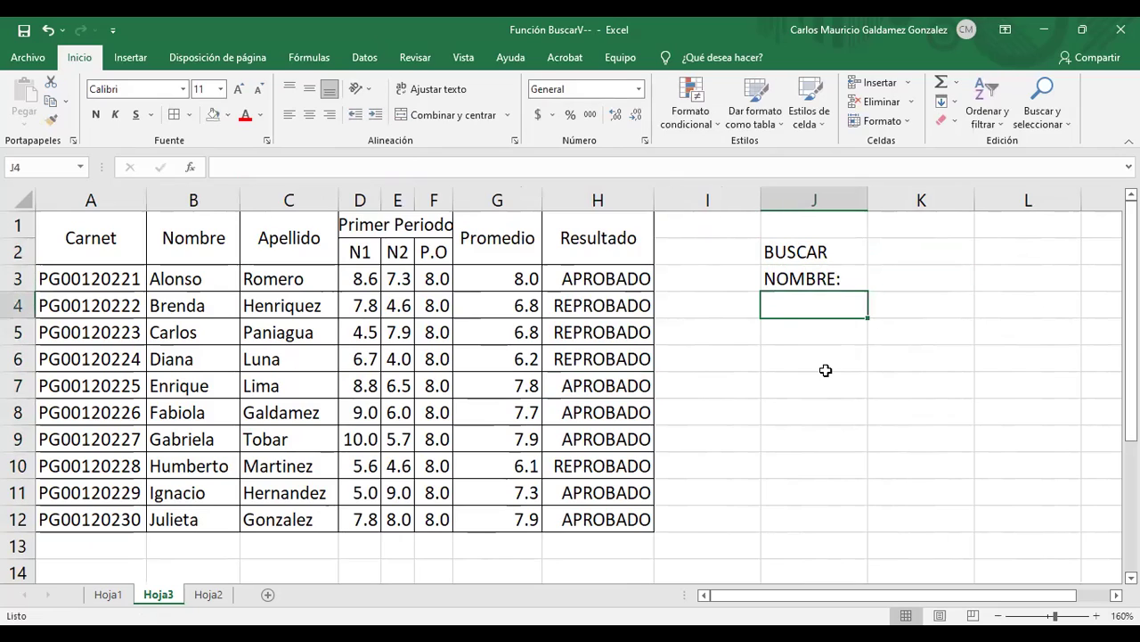
text(ESTATUS:)
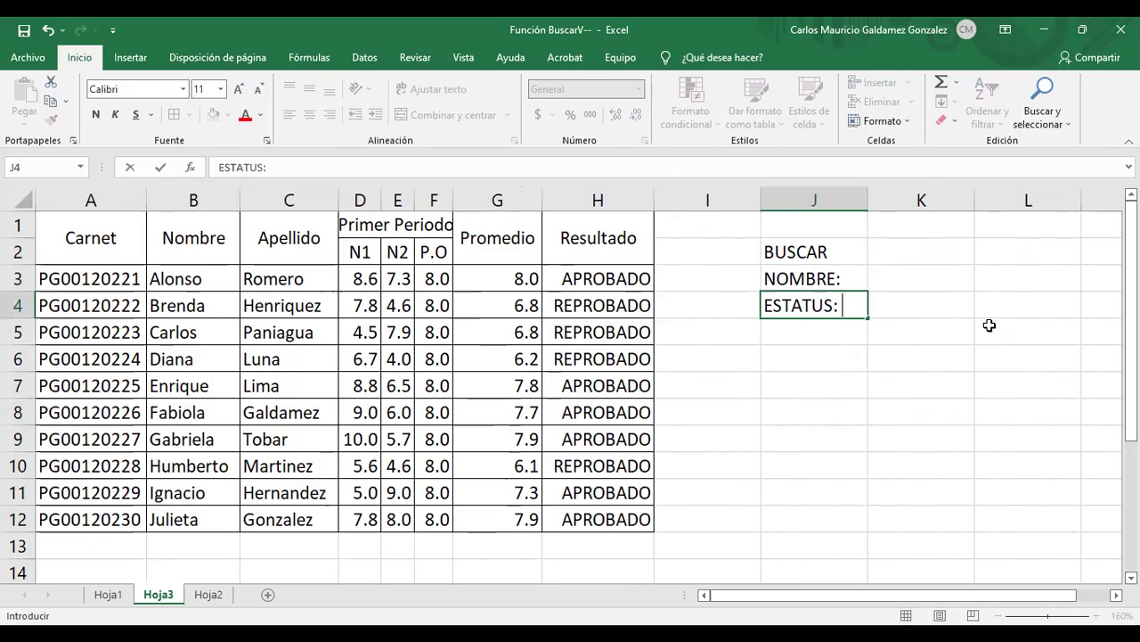
click(921, 278)
- Fill the BUSCAR and NOMBRE: label cells J2:J3 with light green
drag(828, 252, 823, 273)
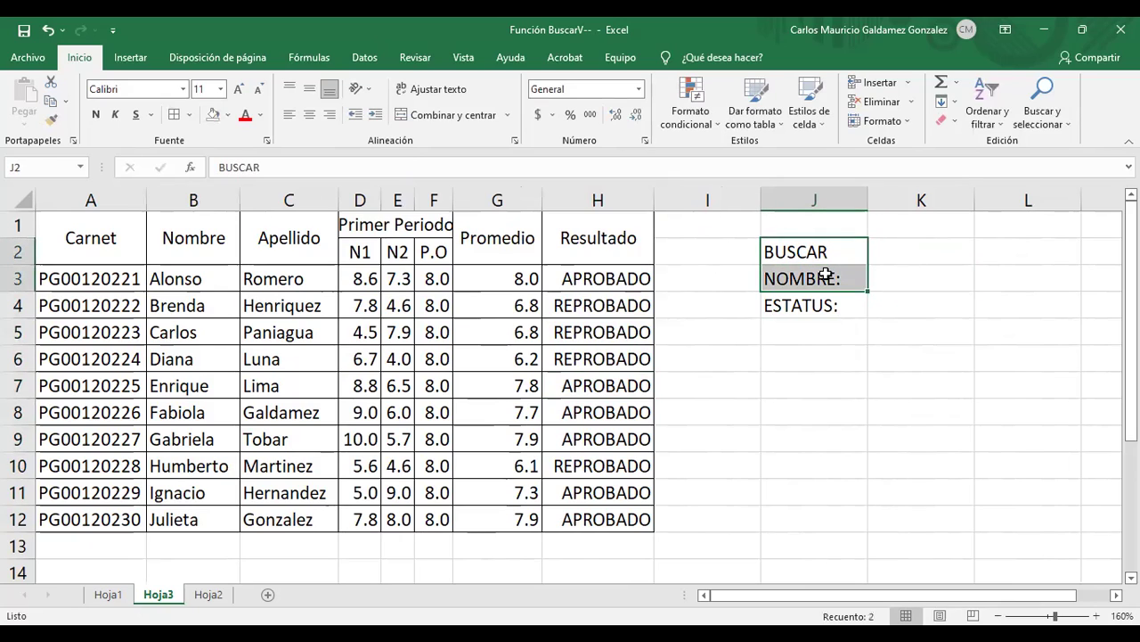
click(245, 116)
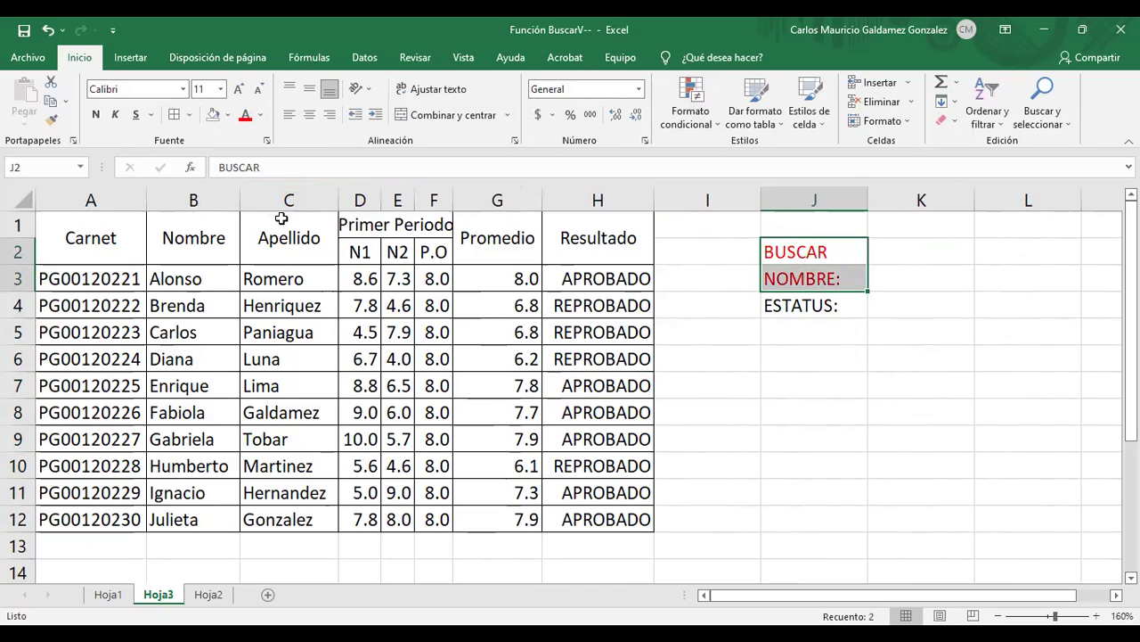
key(ctrl+z)
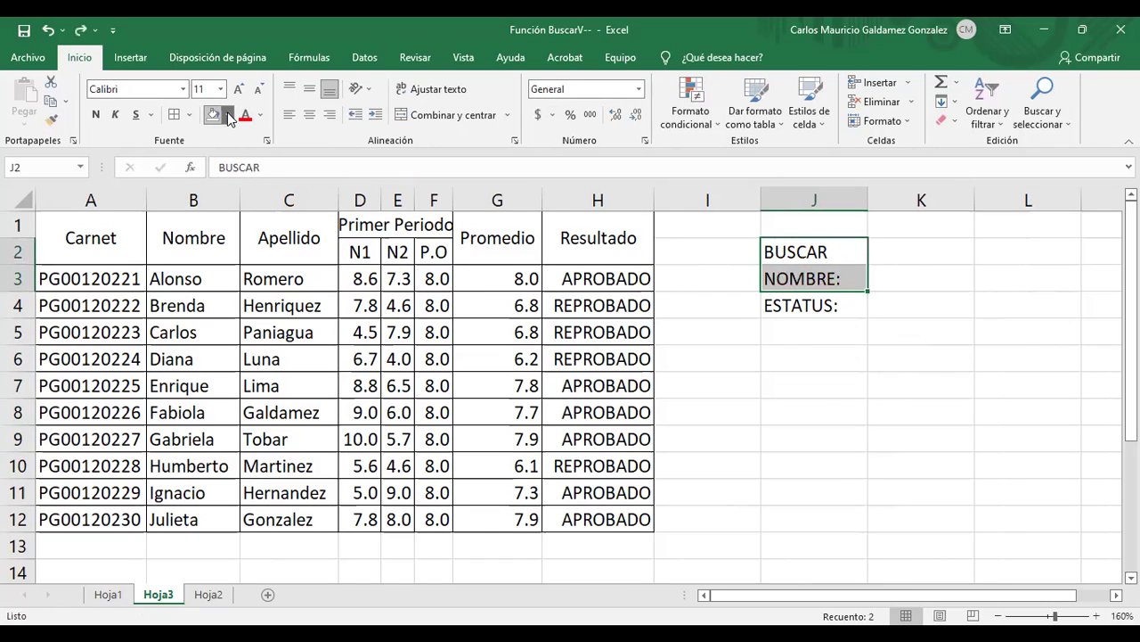
click(228, 116)
click(342, 192)
- Fill the ESTATUS: label cell J4 with light blue
click(825, 306)
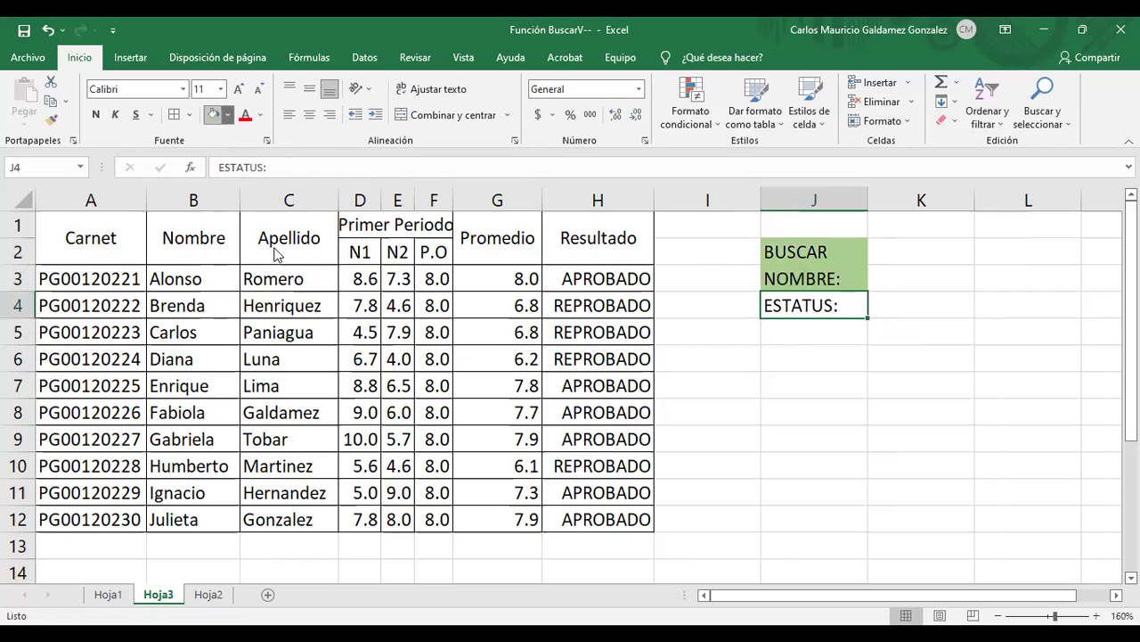
click(228, 116)
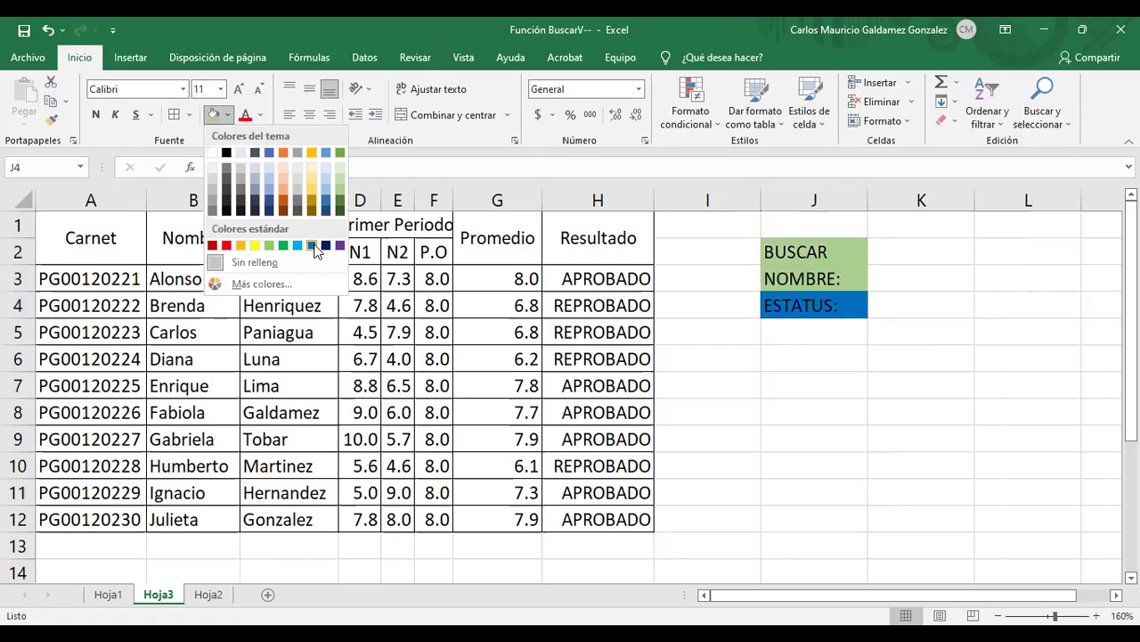
click(270, 202)
click(270, 202)
click(817, 314)
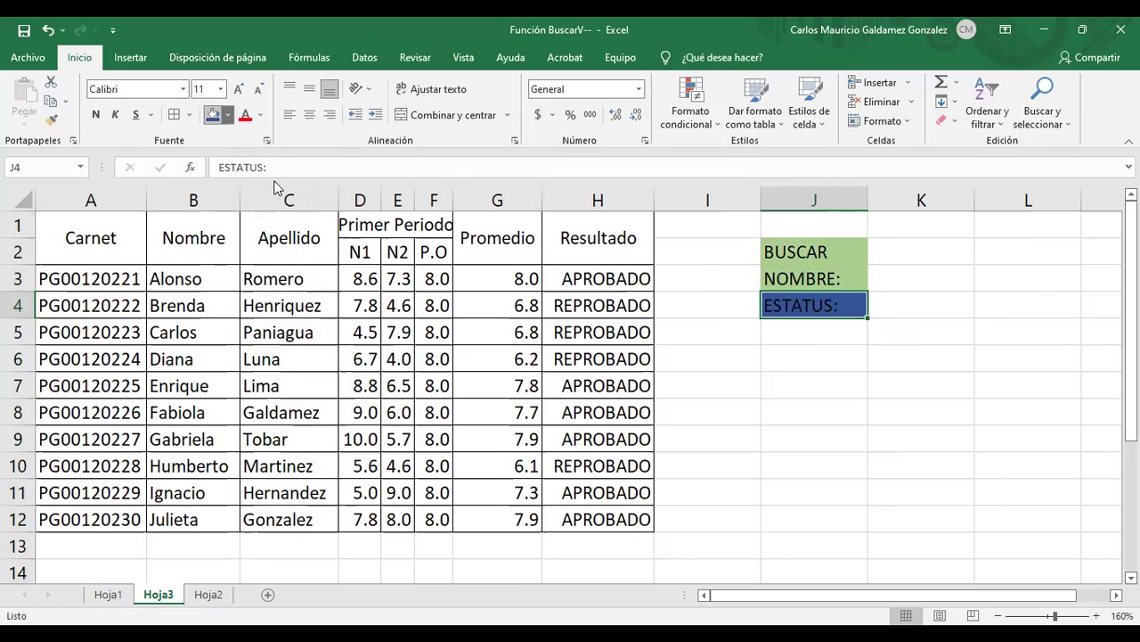
click(228, 116)
click(270, 185)
- Apply borders to cell K3 next to the NOMBRE: label
click(916, 302)
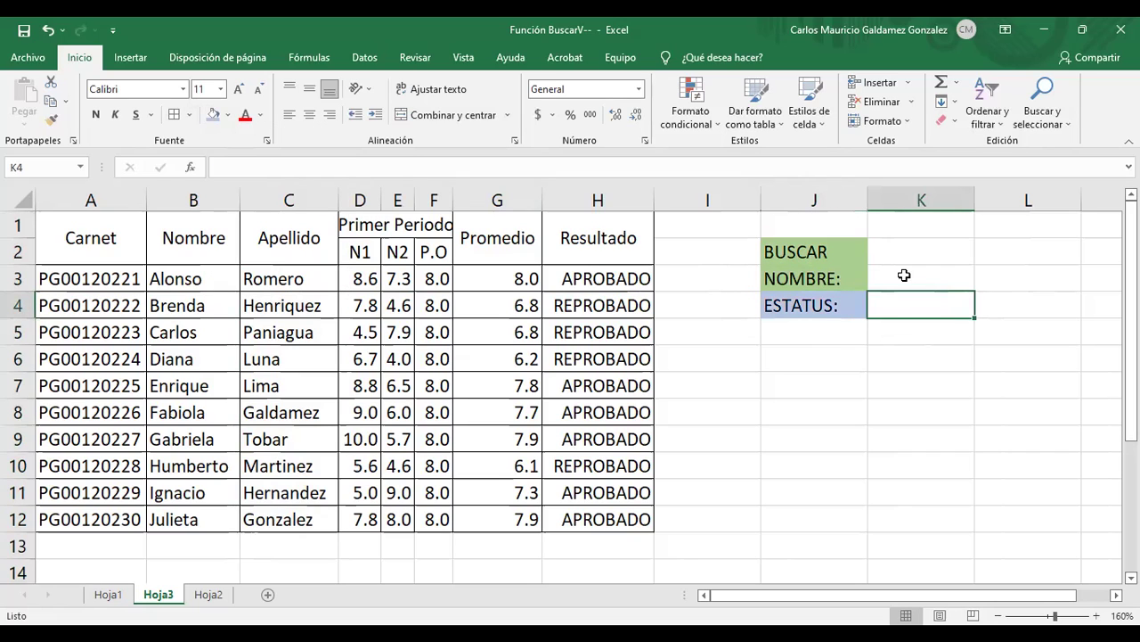
click(905, 275)
click(182, 117)
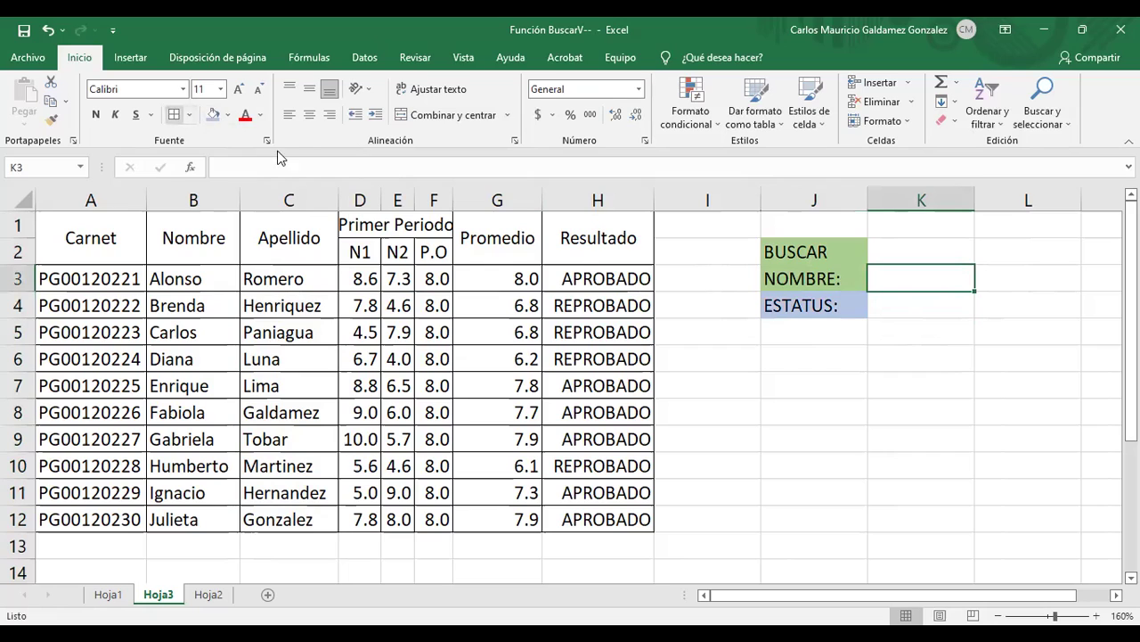
click(902, 314)
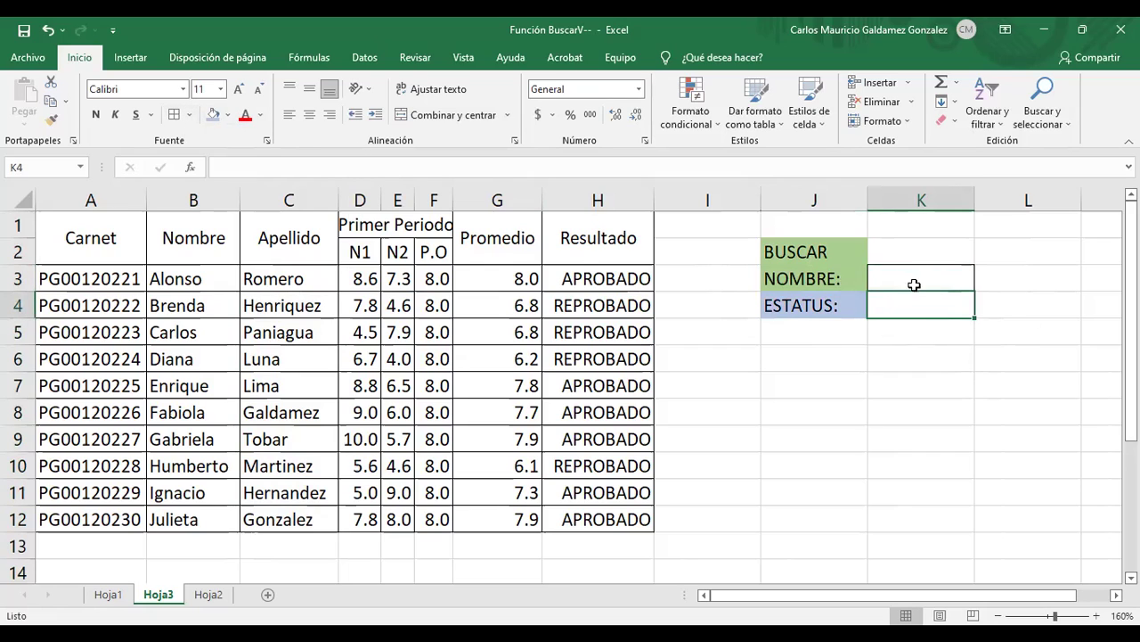
click(906, 330)
click(910, 284)
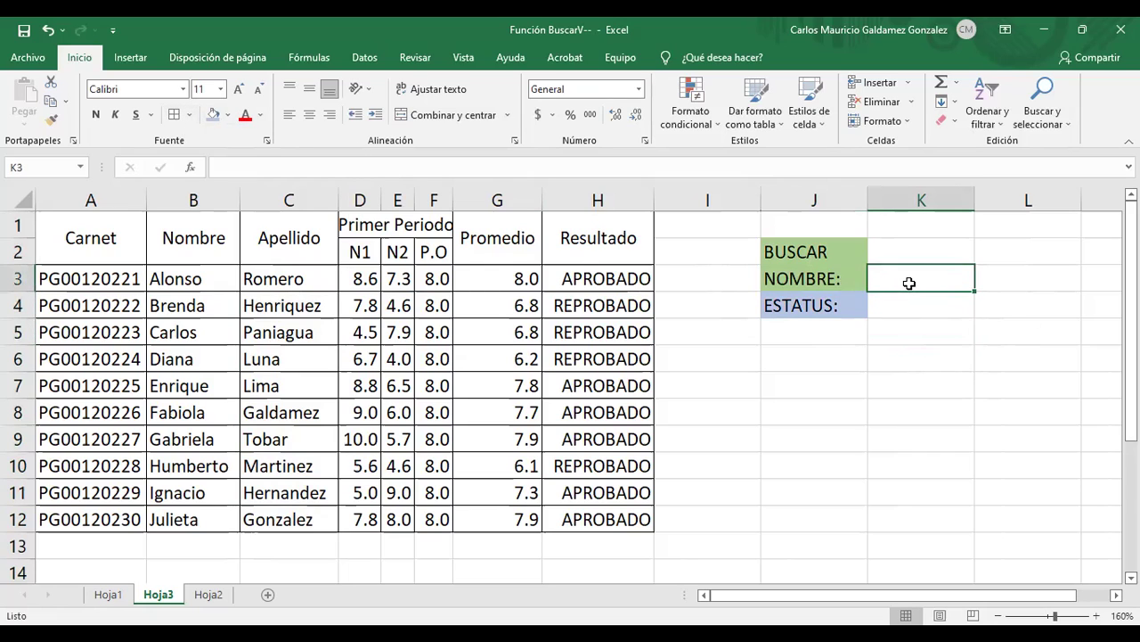
- Format the ESTATUS: result cell K4 as bold, underlined red text at font size 12
click(908, 305)
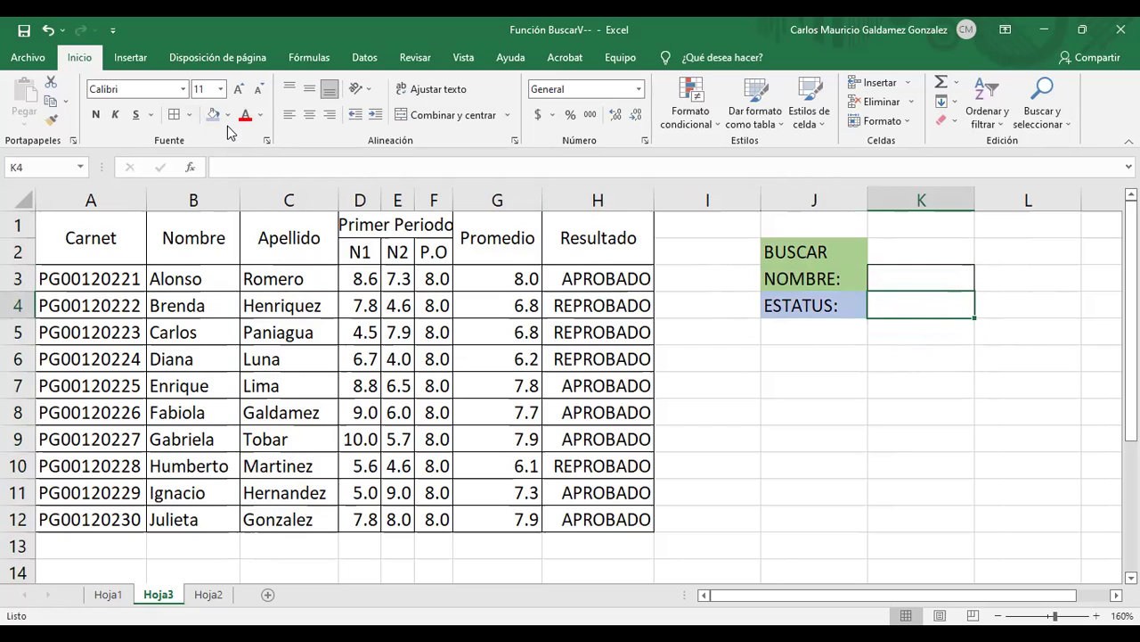
click(96, 114)
click(136, 114)
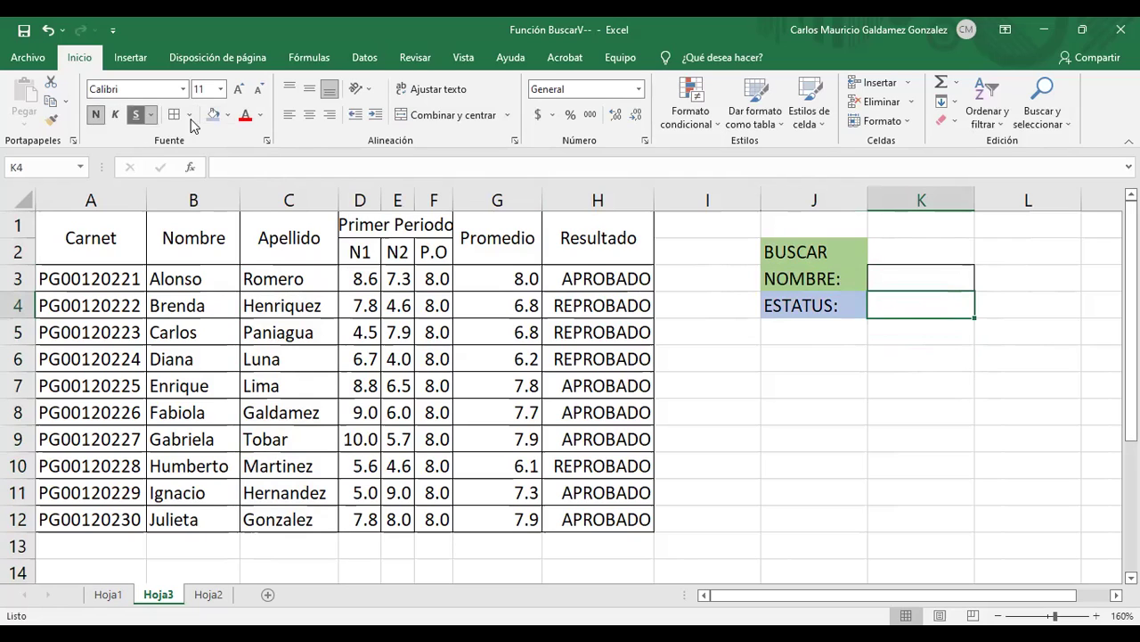
click(240, 89)
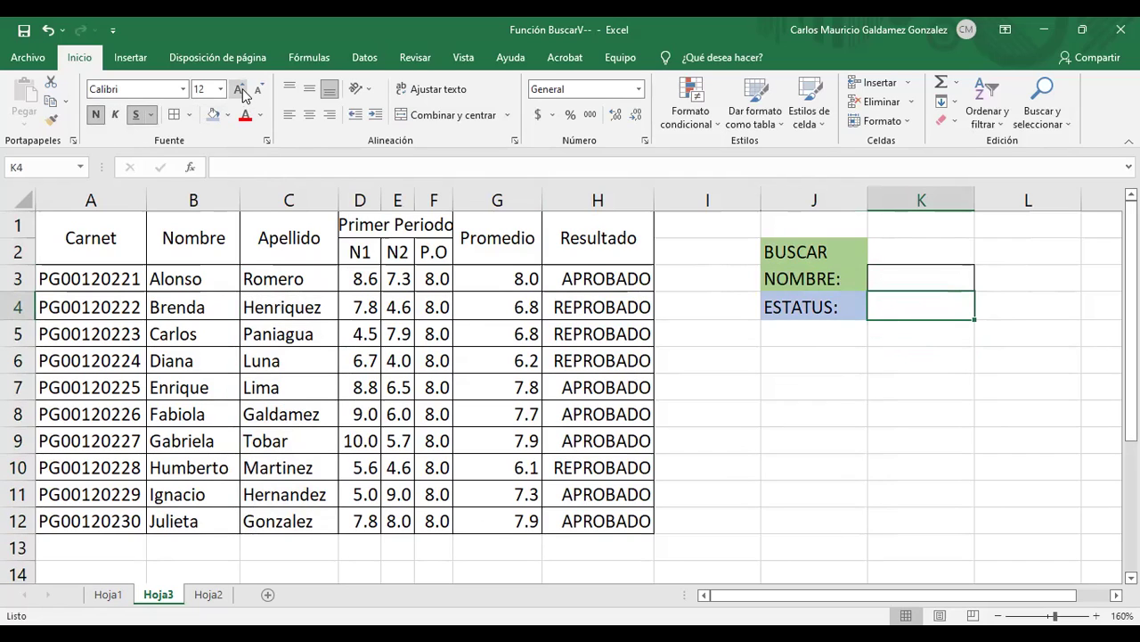
click(901, 280)
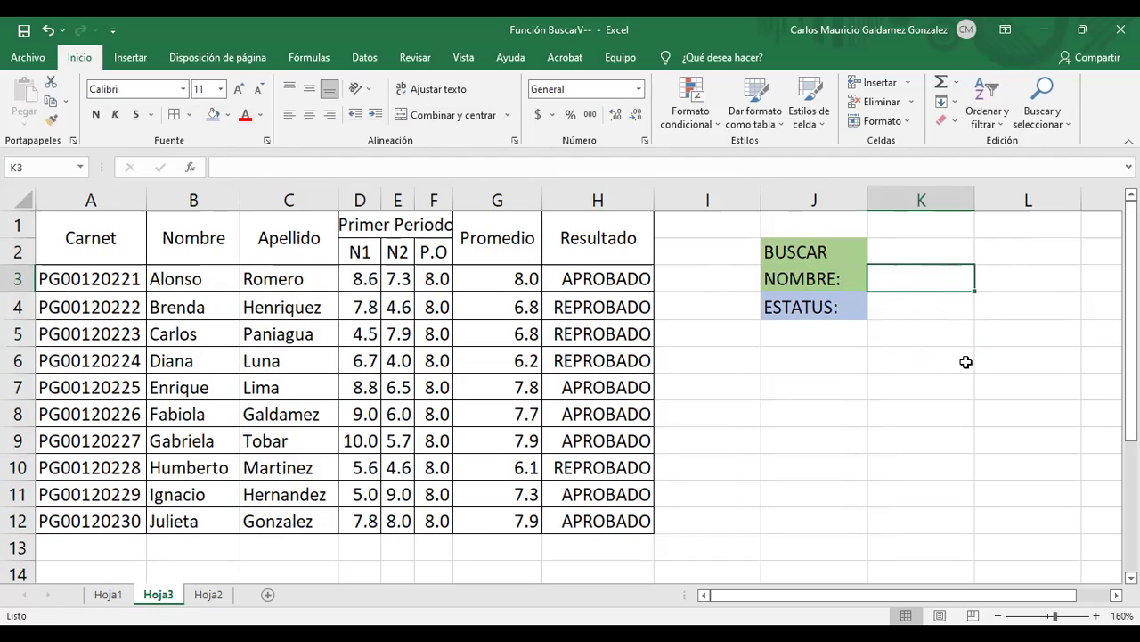
text(=)
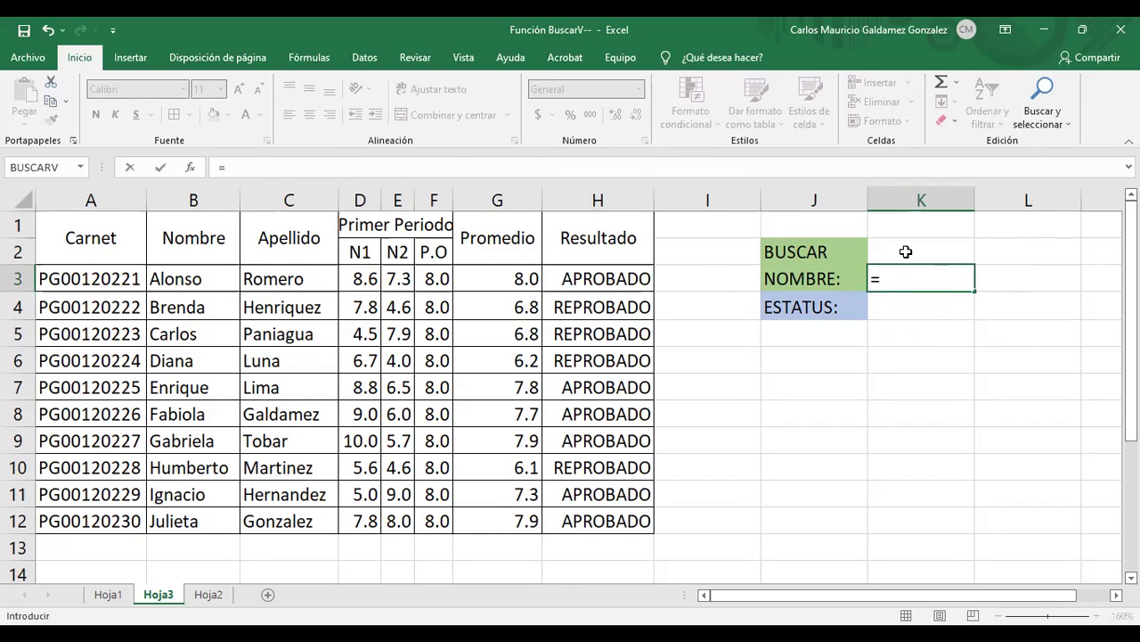
key(Escape)
- Start a BUSCARV formula in K4 with K3 as the lookup value and B3:H12 as the table range
click(903, 299)
text(=)
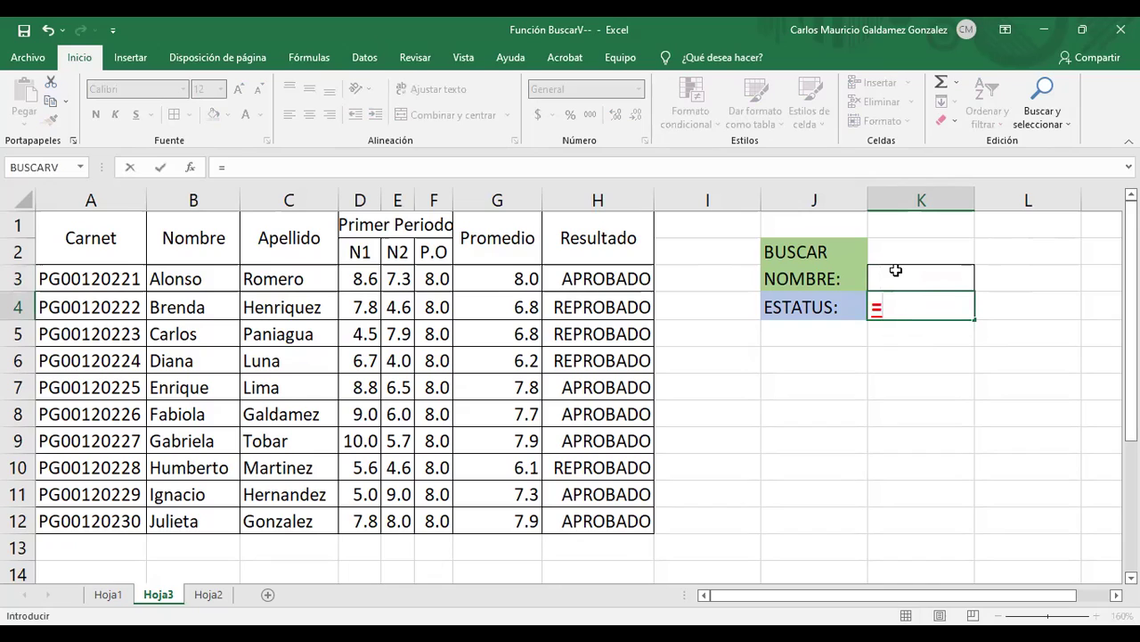
click(895, 270)
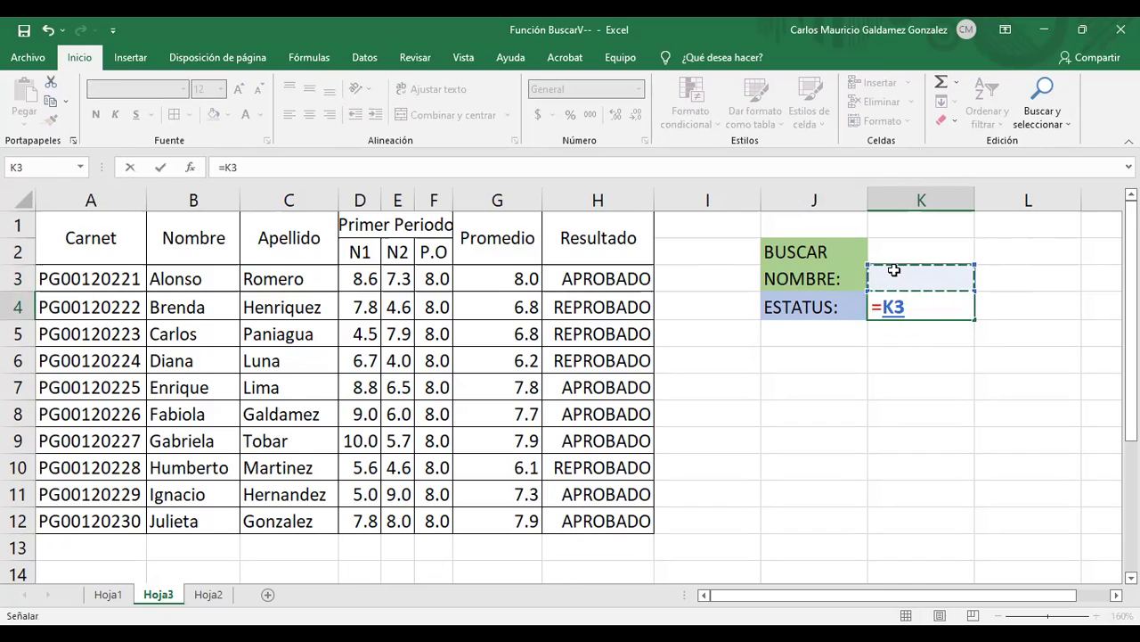
key(BackSpace)
key(BackSpace)
text(BUSCARV()
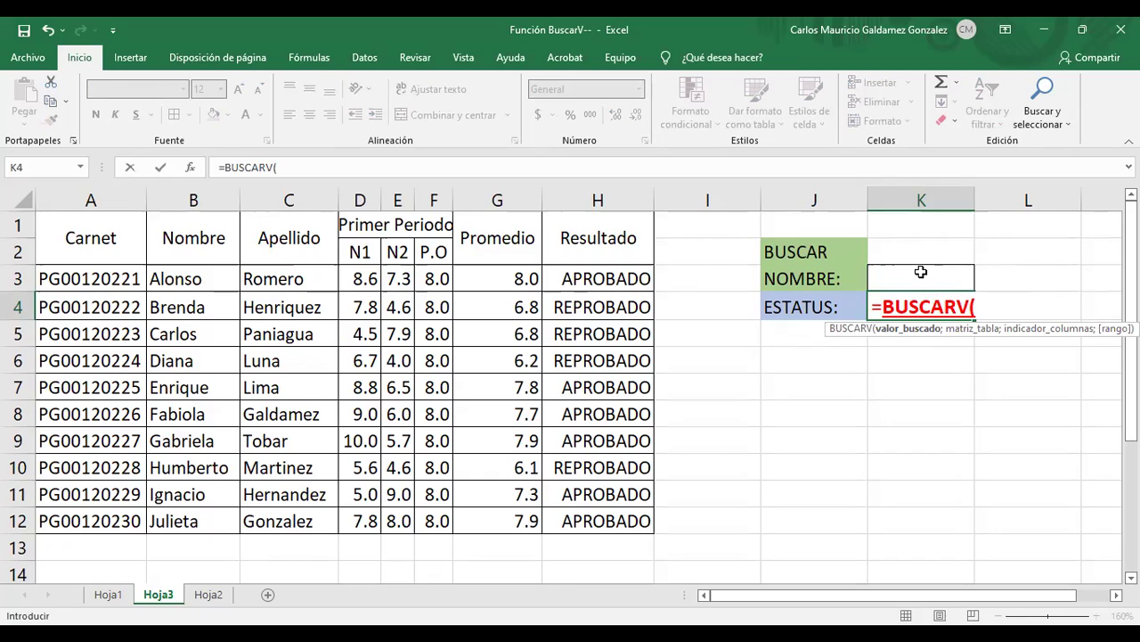
click(921, 272)
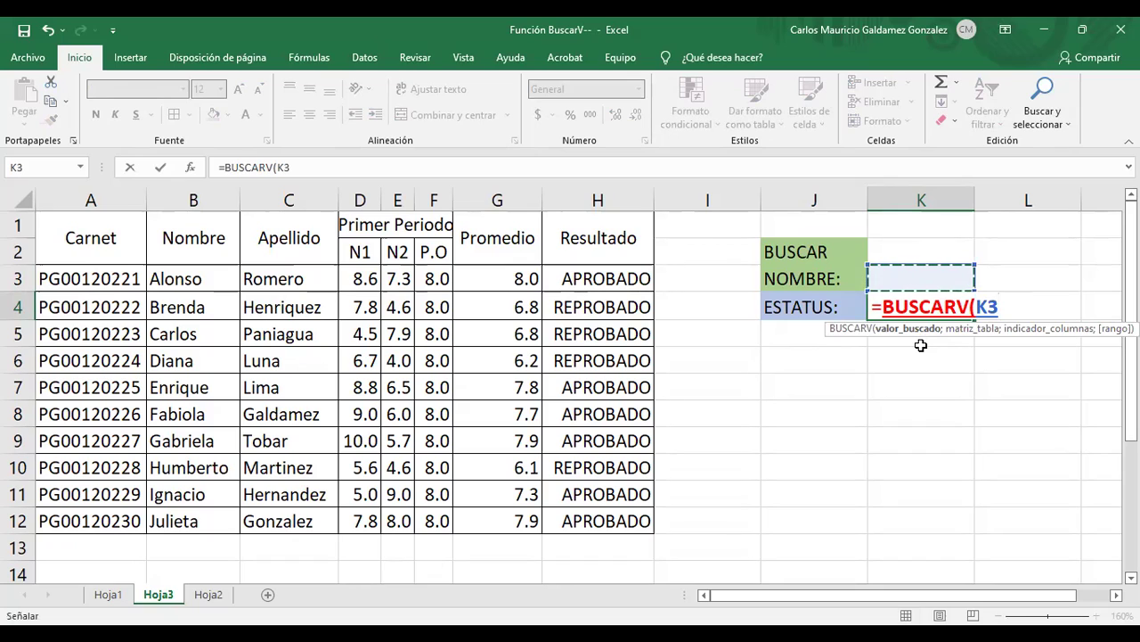
text(;)
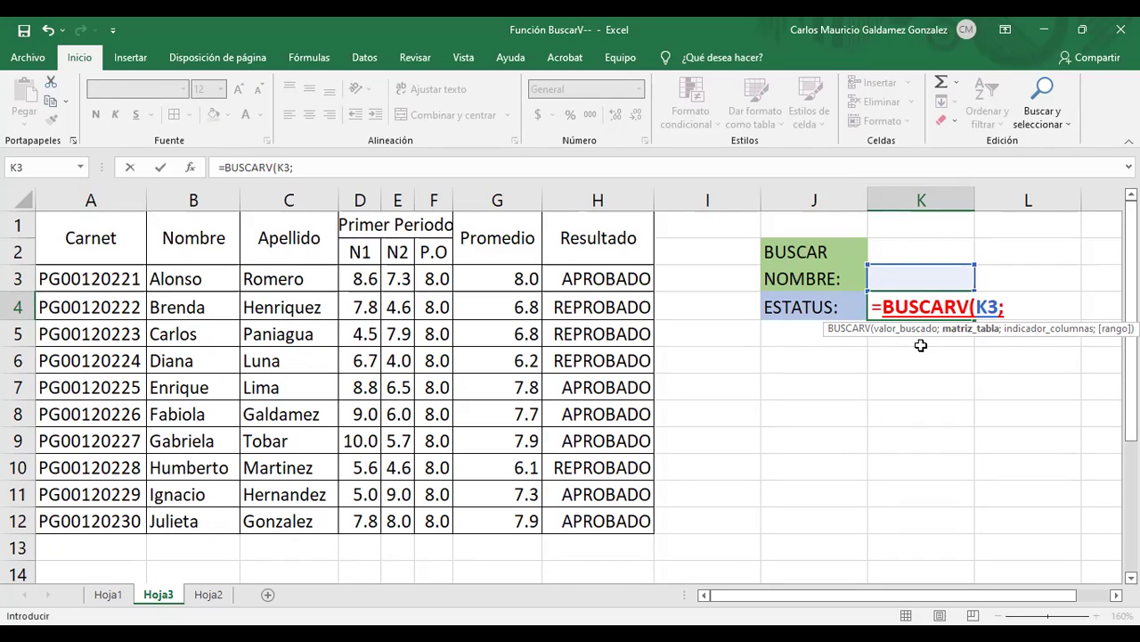
click(174, 279)
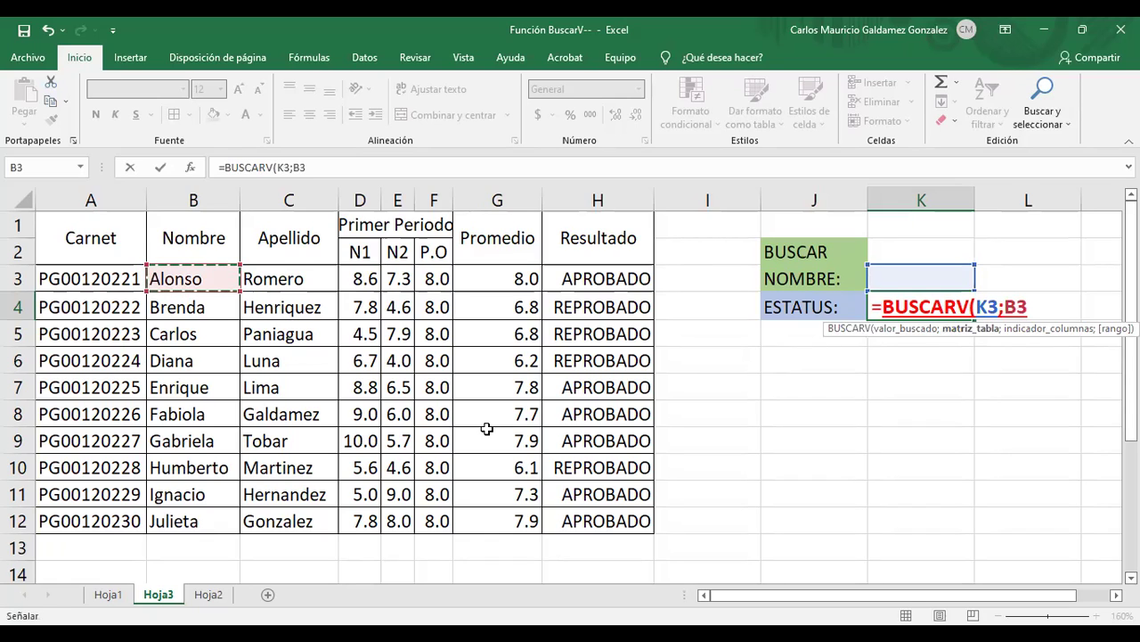
shift+click(602, 521)
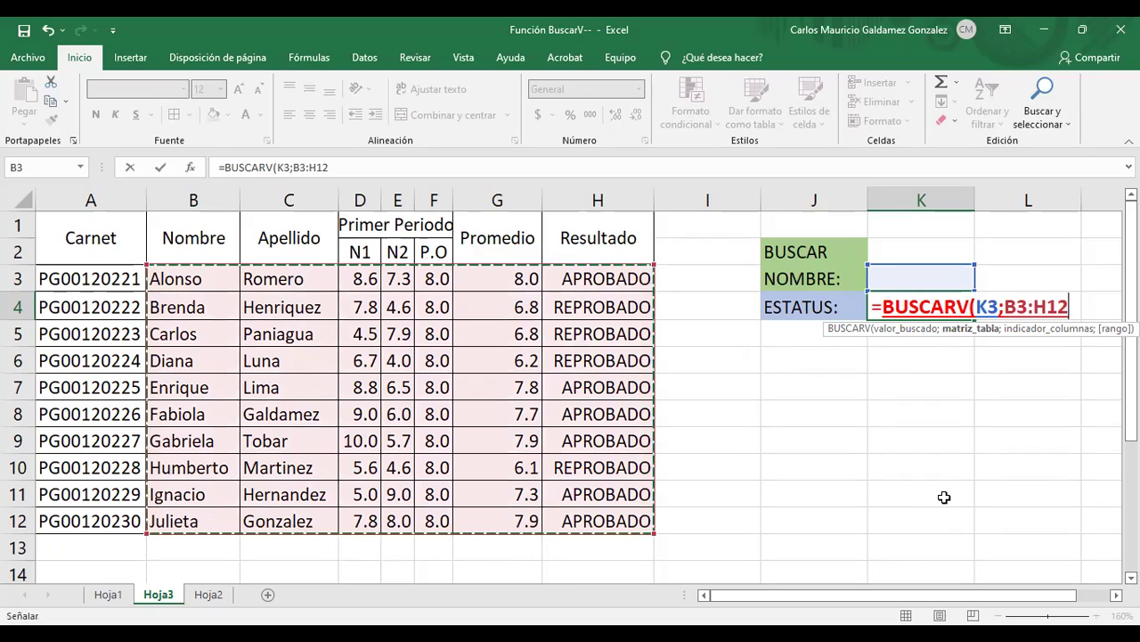
- Complete the K4 formula with column index 7 and exact match, giving =BUSCARV(K3;B3:H12;7;FALSO)
text(;)
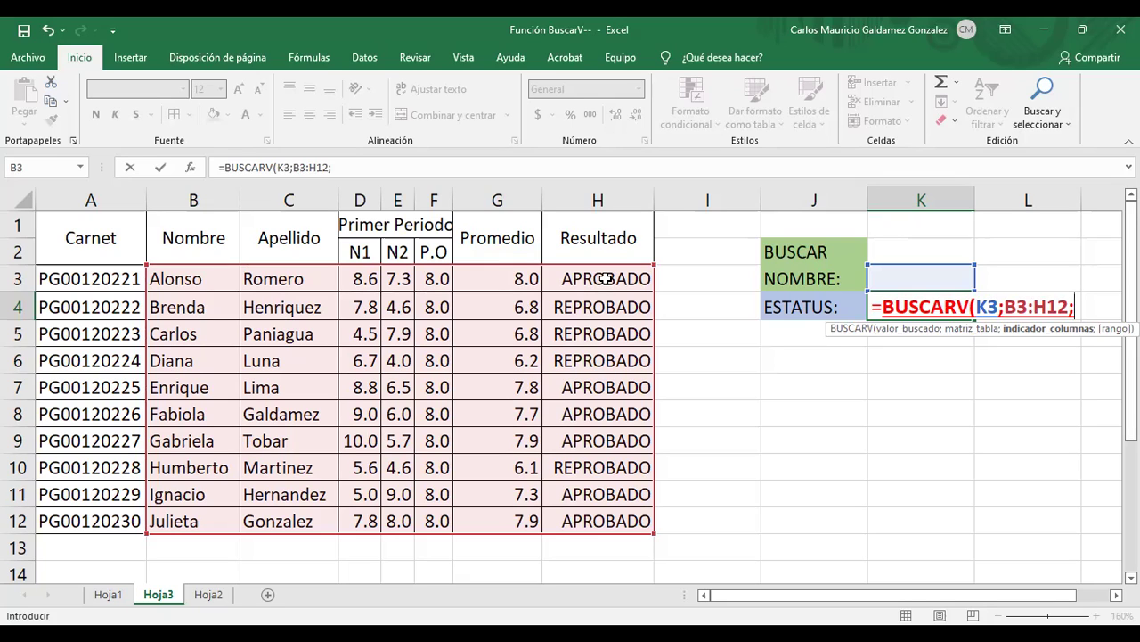
text(7)
text(;)
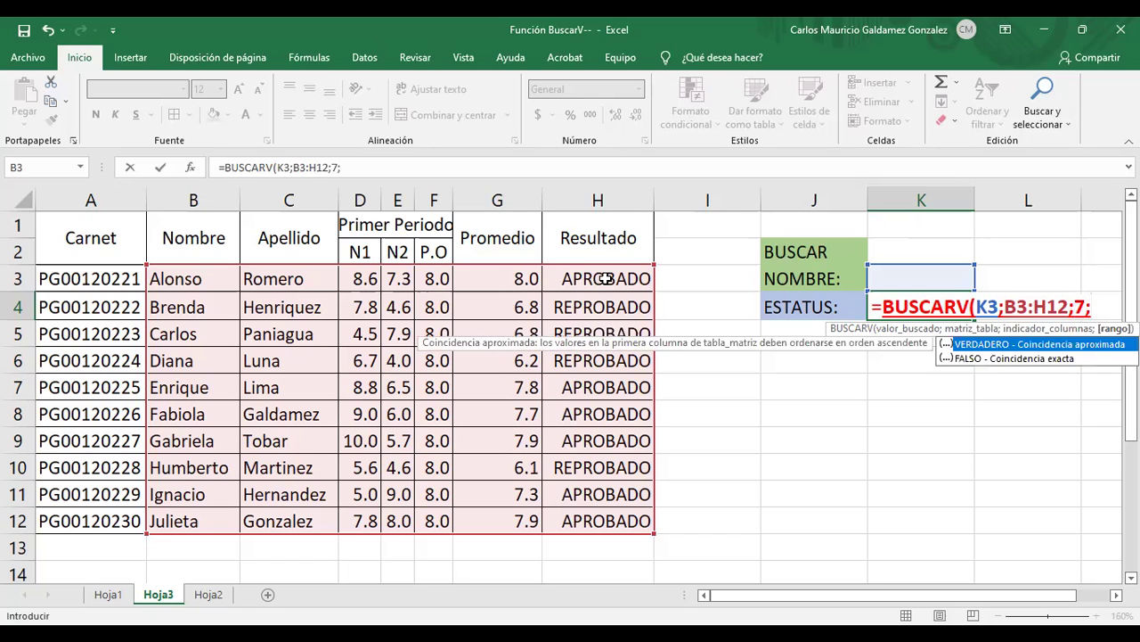
key(Down)
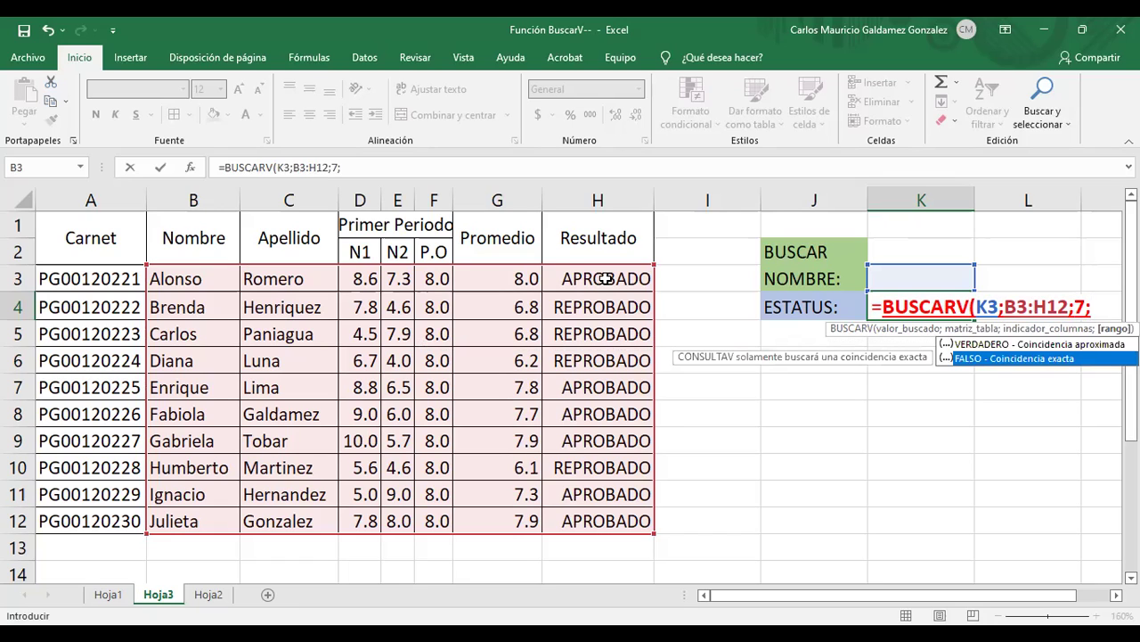
key(Tab)
text())
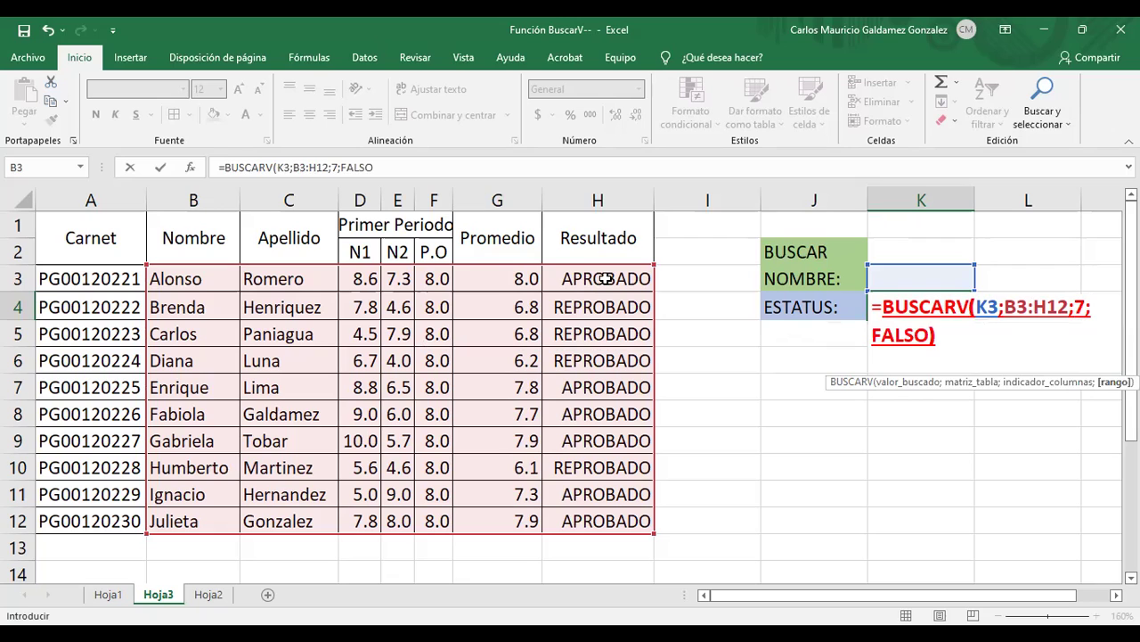
key(Return)
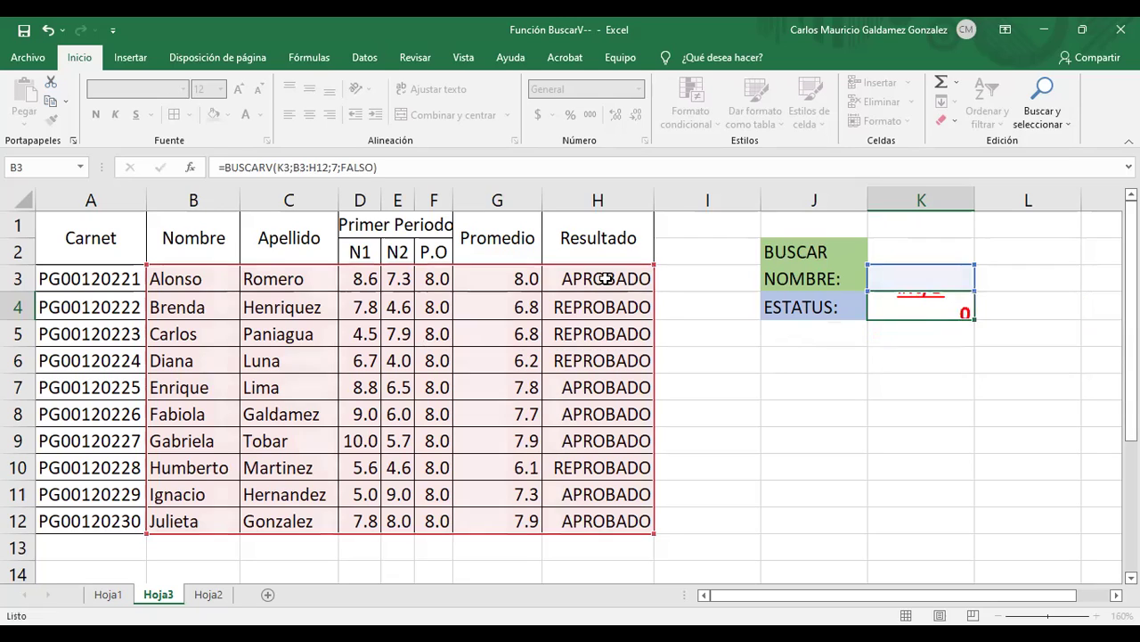
- Enter the first name of the student in row 8 in K3 and autofit column K to its contents
key(Up)
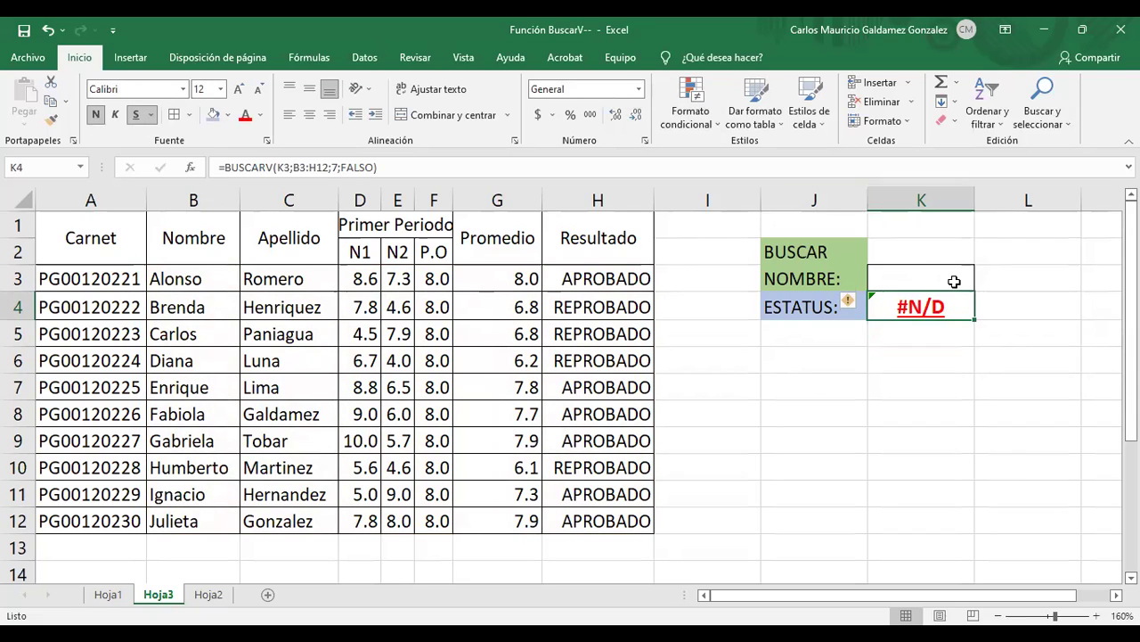
click(927, 275)
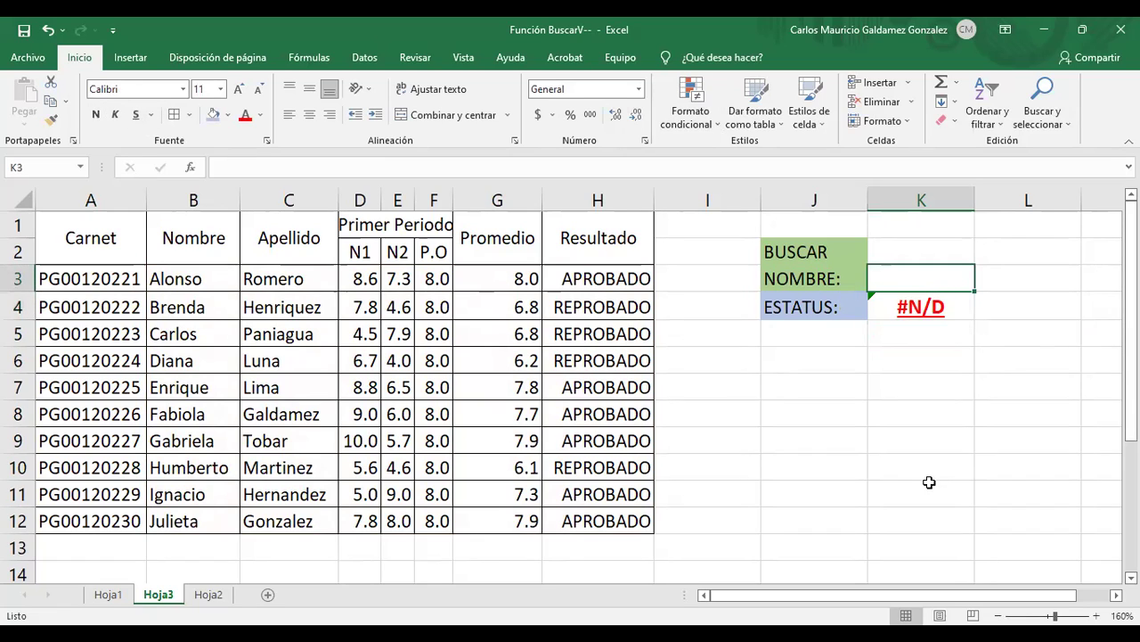
text(Fabiola)
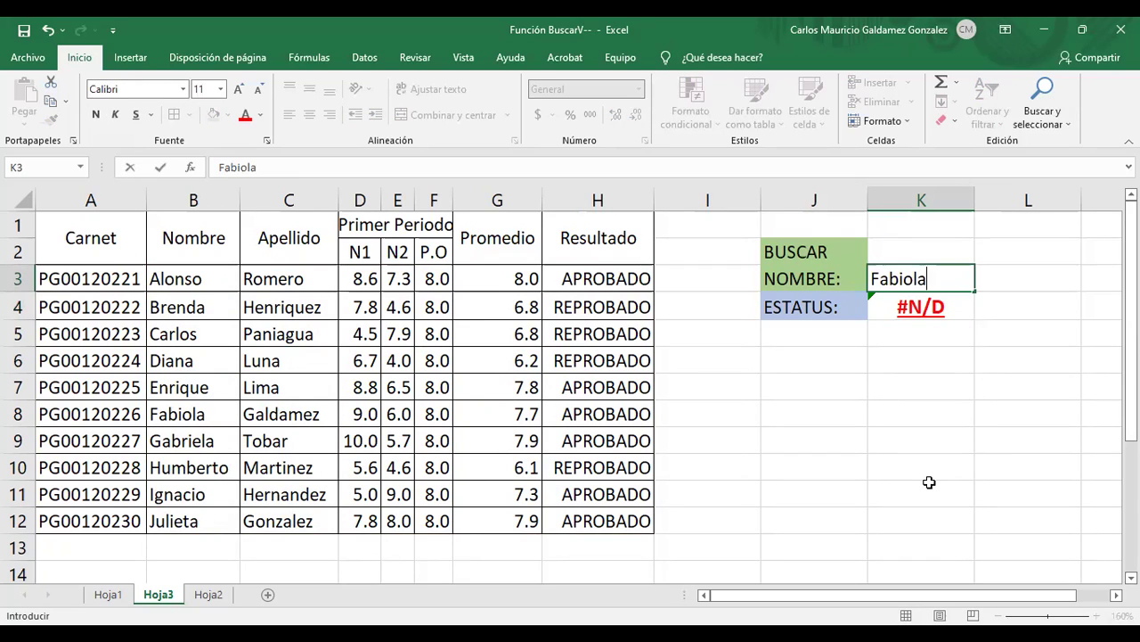
key(Return)
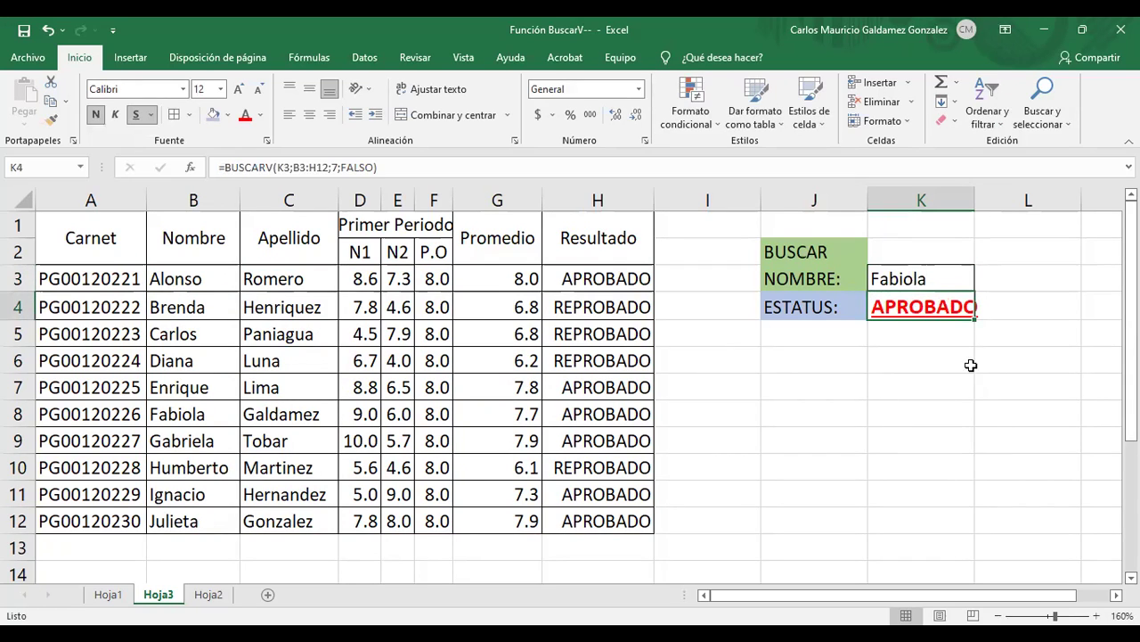
double_click(975, 200)
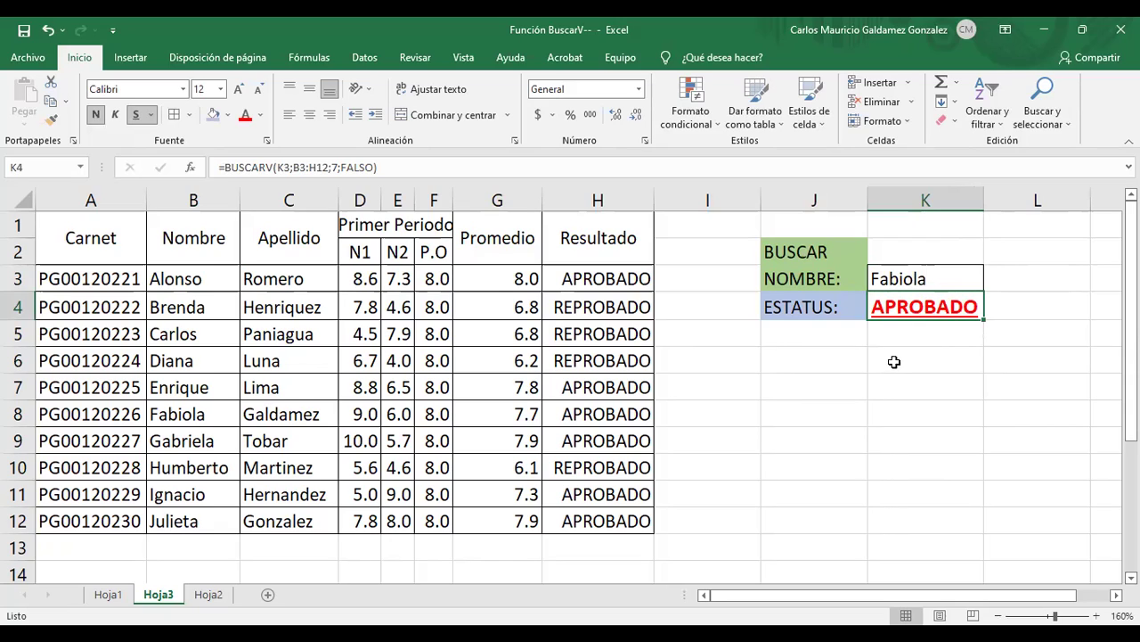
- Apply borders to the ESTATUS: result cell K4
click(936, 276)
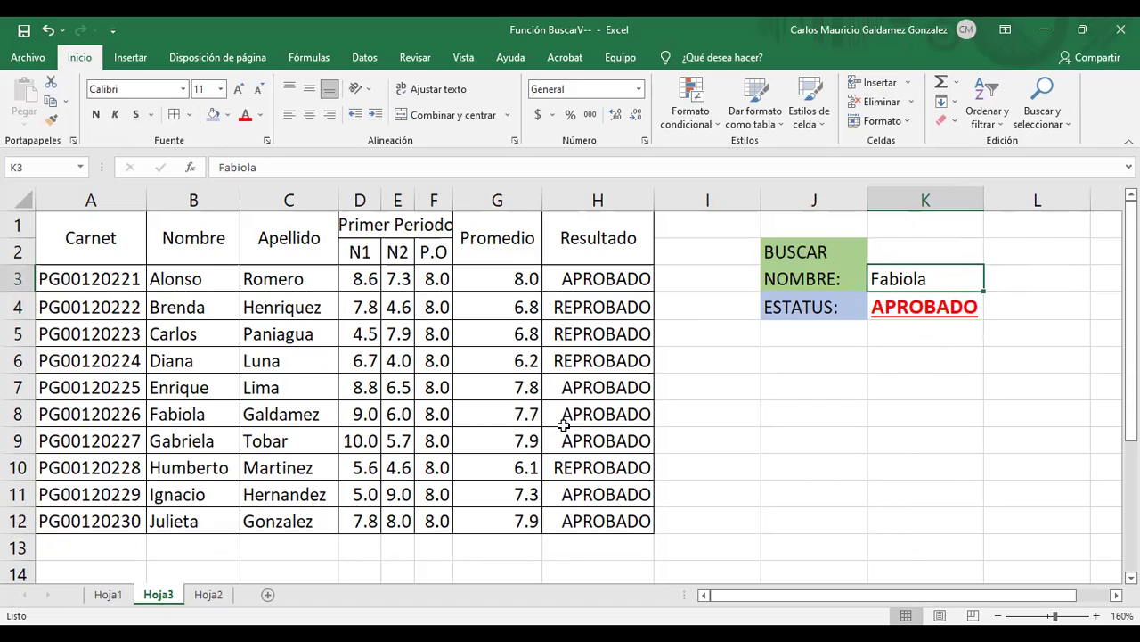
click(930, 304)
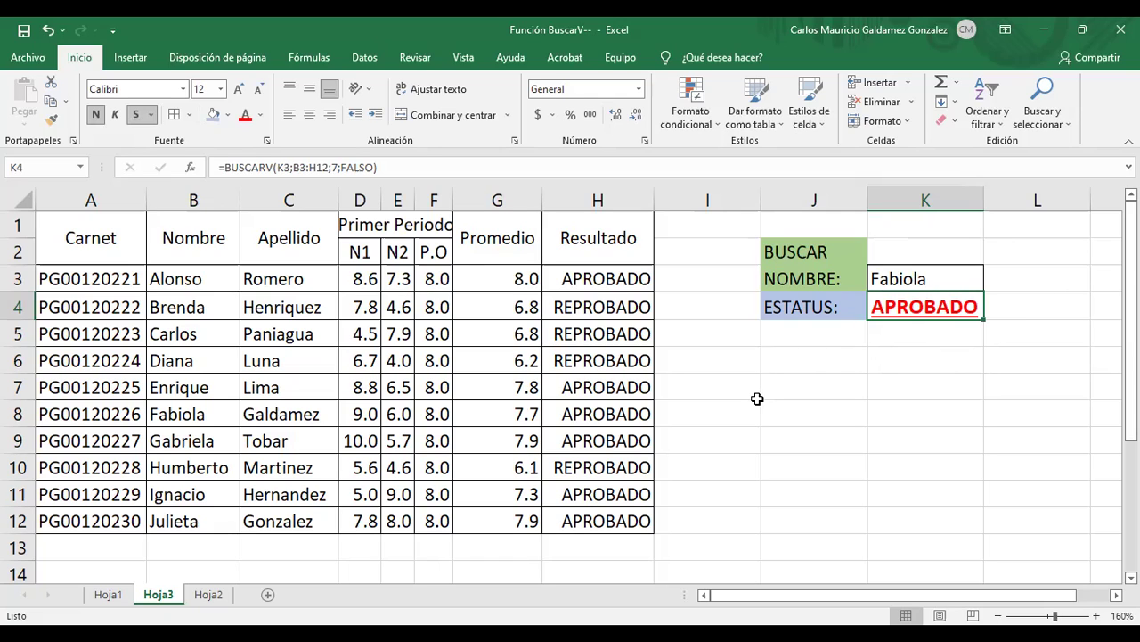
click(806, 303)
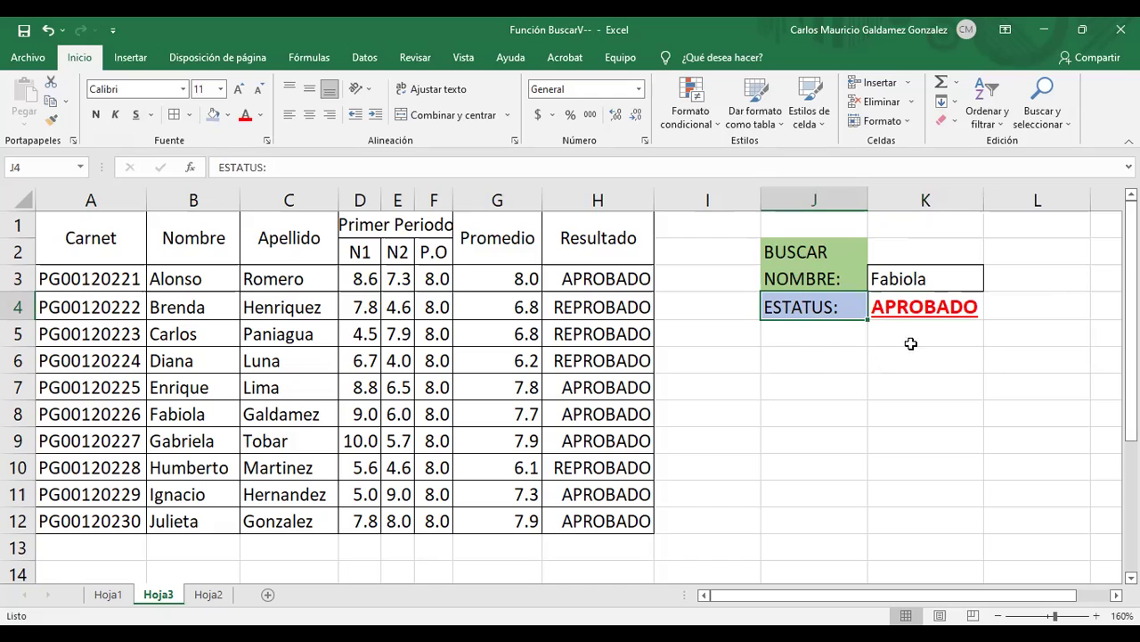
click(909, 307)
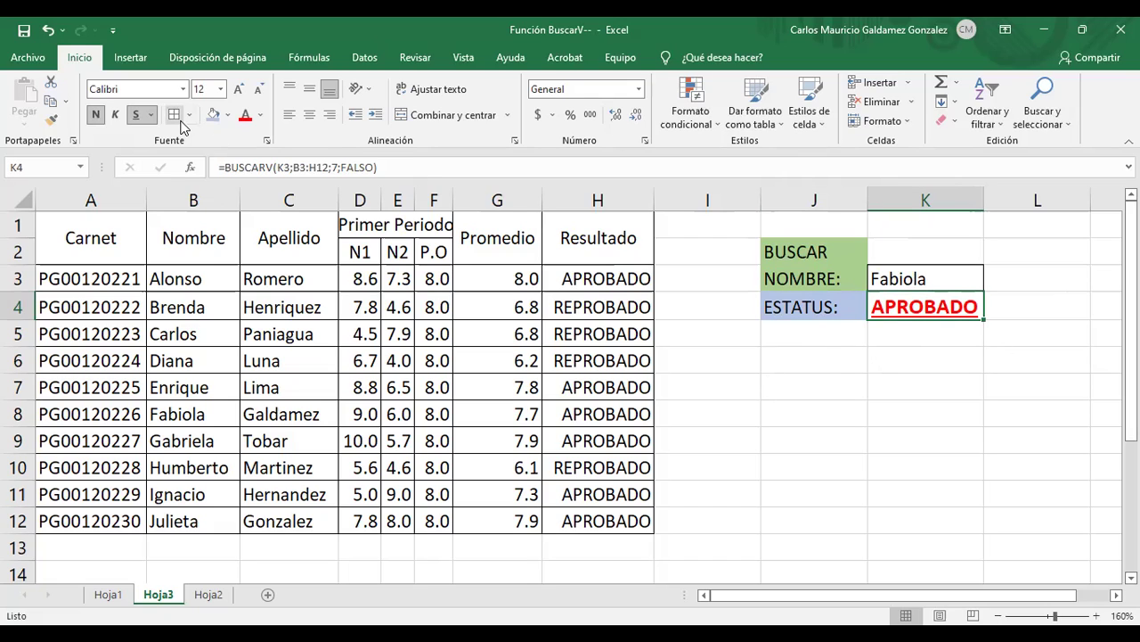
click(807, 333)
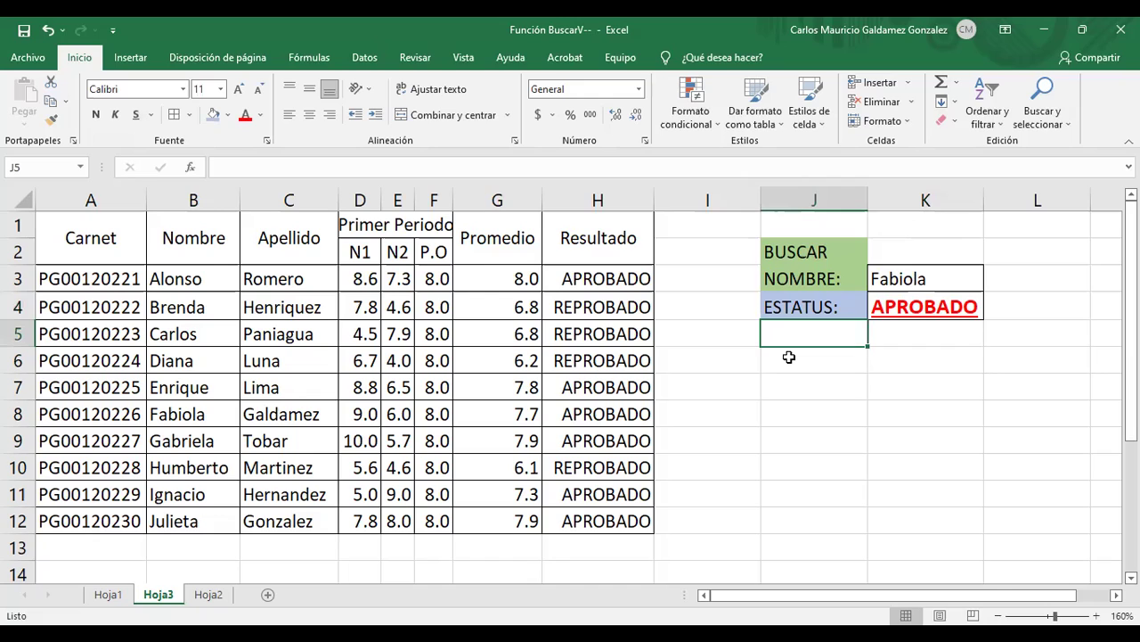
- Fill the ESTATUS: label and result cells J4:K4 down into row 5 and relabel J5 as NOTA FINAL
drag(795, 302, 868, 305)
drag(983, 319, 970, 337)
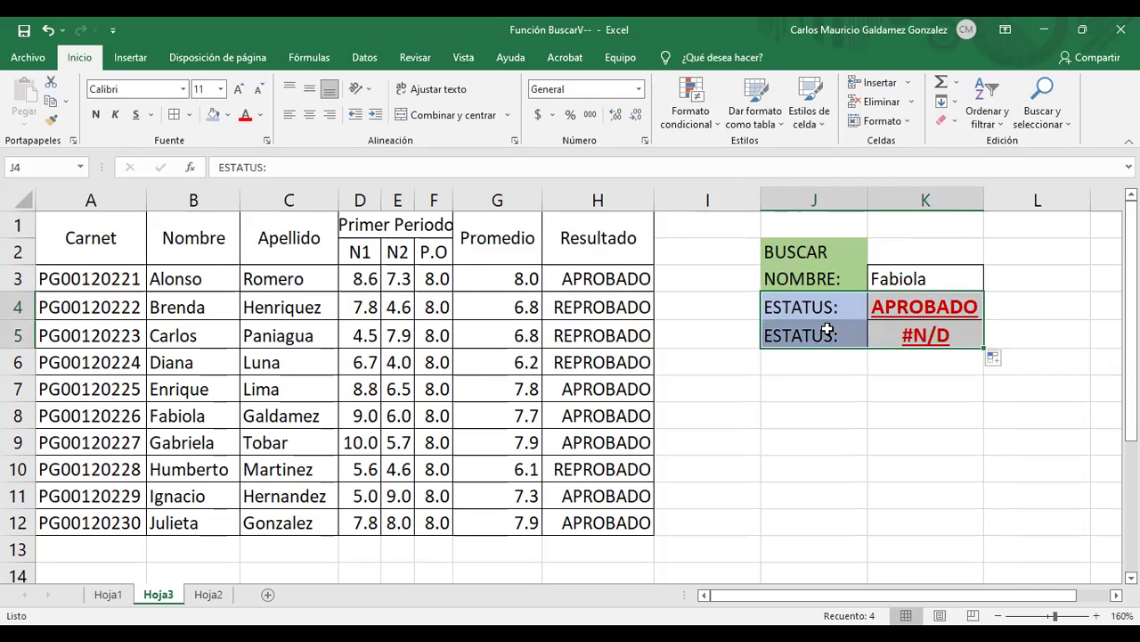
click(851, 337)
text(NOMBRE:)
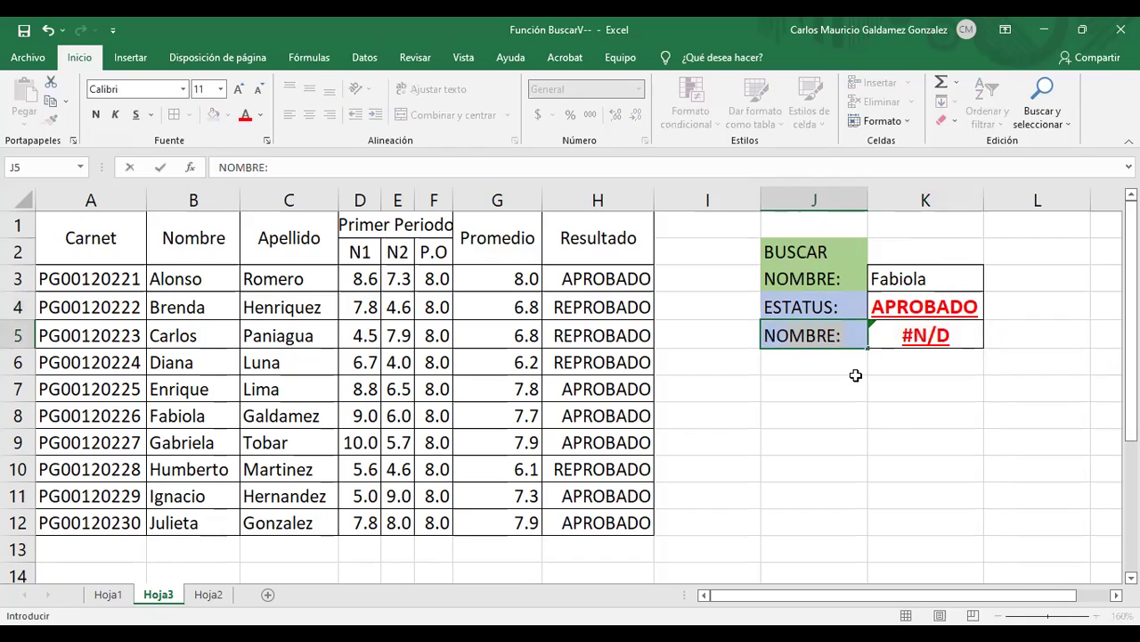
key(BackSpace)
key(BackSpace)
text(NOT)
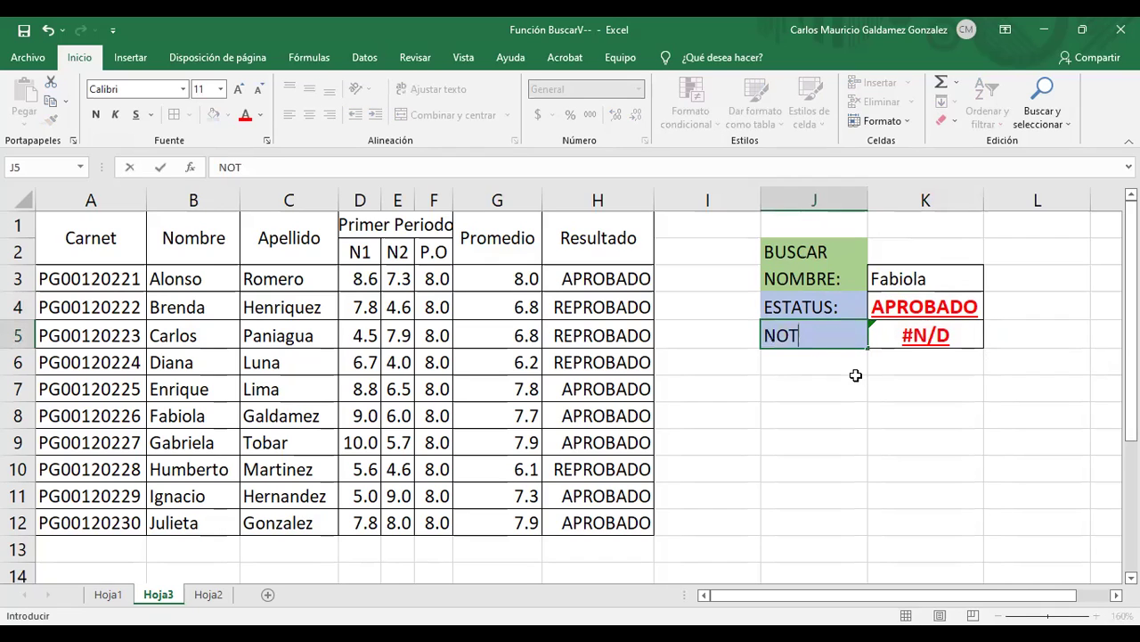
text(A FINAL)
key(Tab)
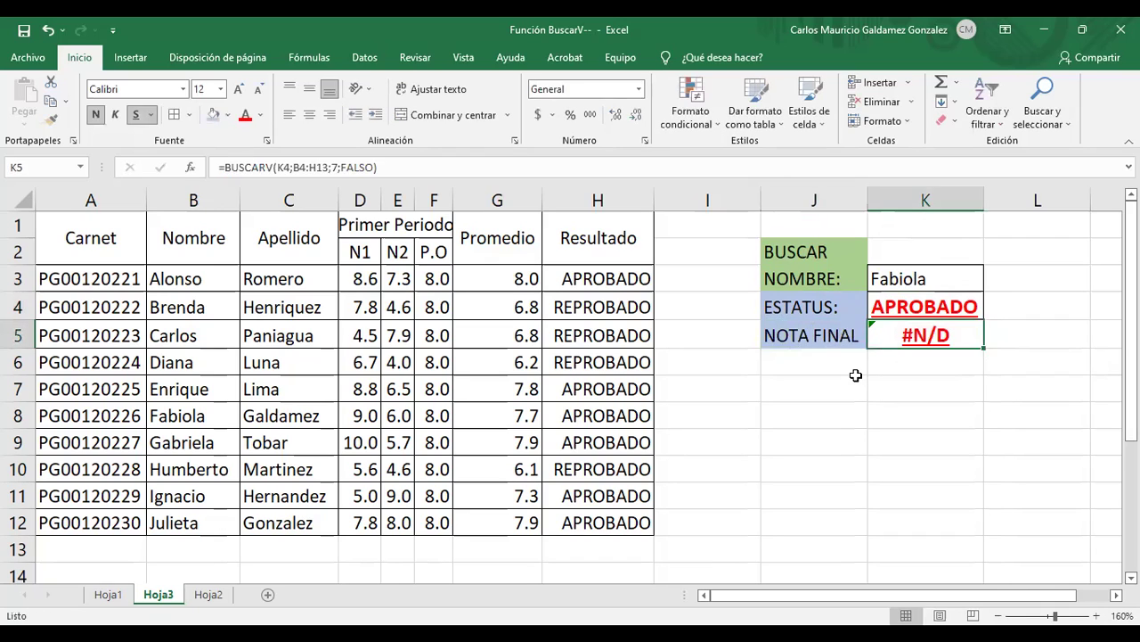
- Add a colon to the end of the NOTA FINAL label in J5 and clear the copied formula from K5
key(Left)
key(F2)
text(:)
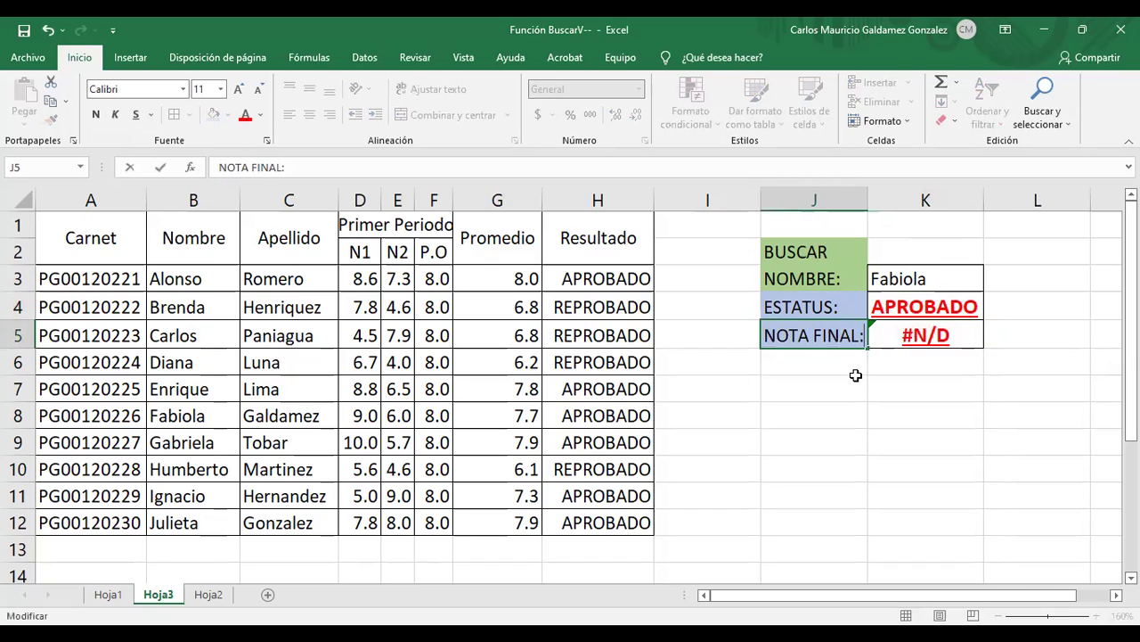
key(Tab)
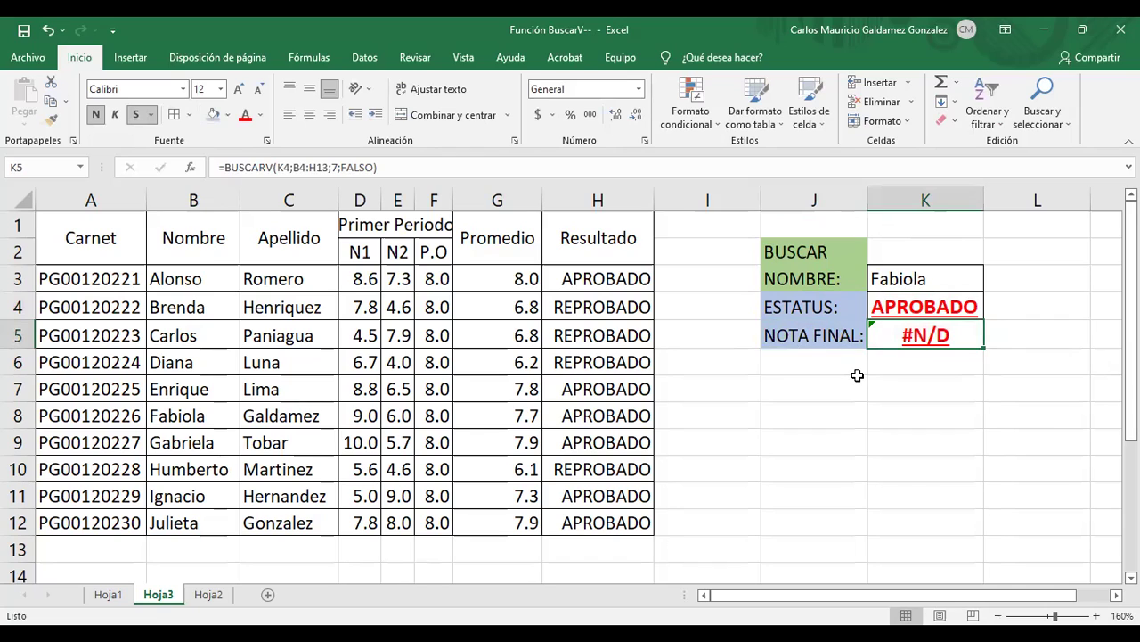
key(Delete)
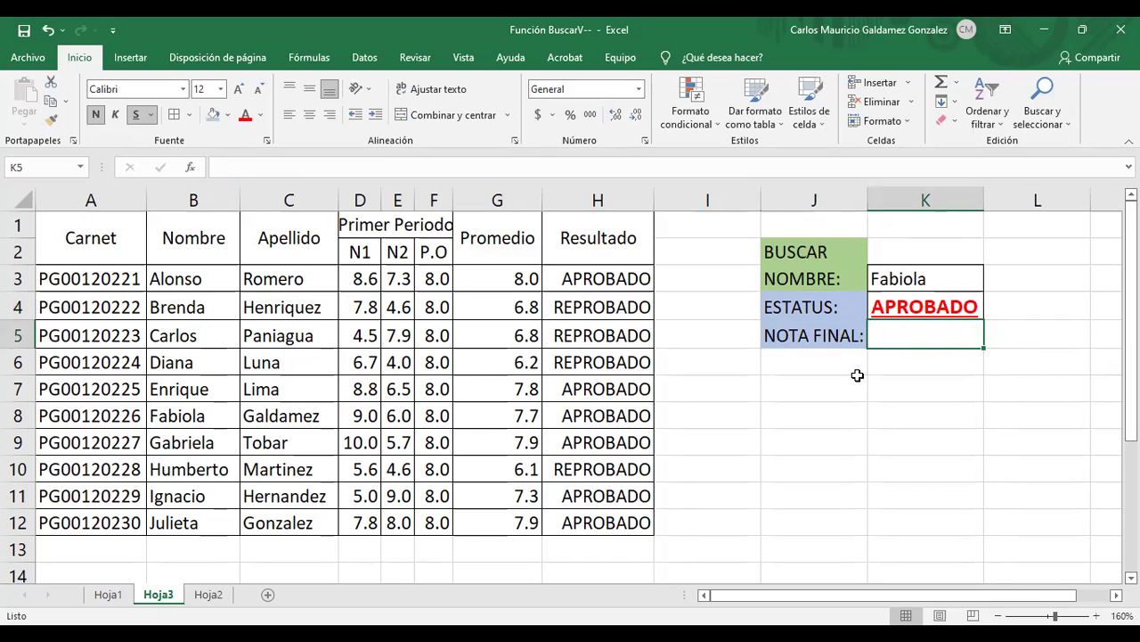